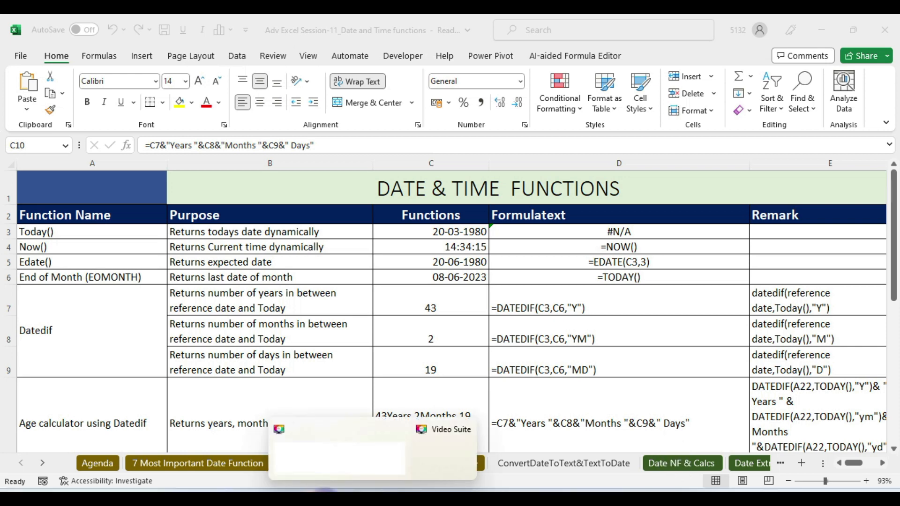
# Switch to the Google Meet window, admit the waiting participant to the call, and return to the Excel workbook.
pyautogui.moveTo(256, 497)
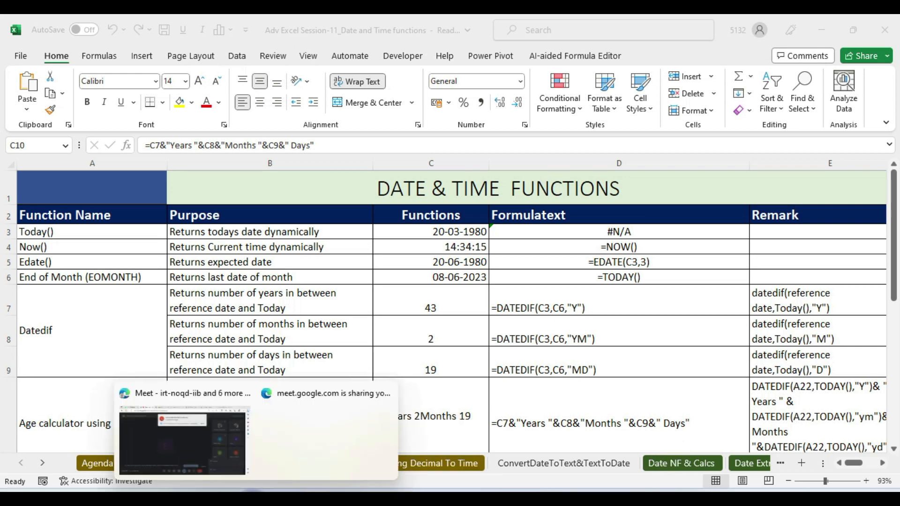
pyautogui.click(182, 441)
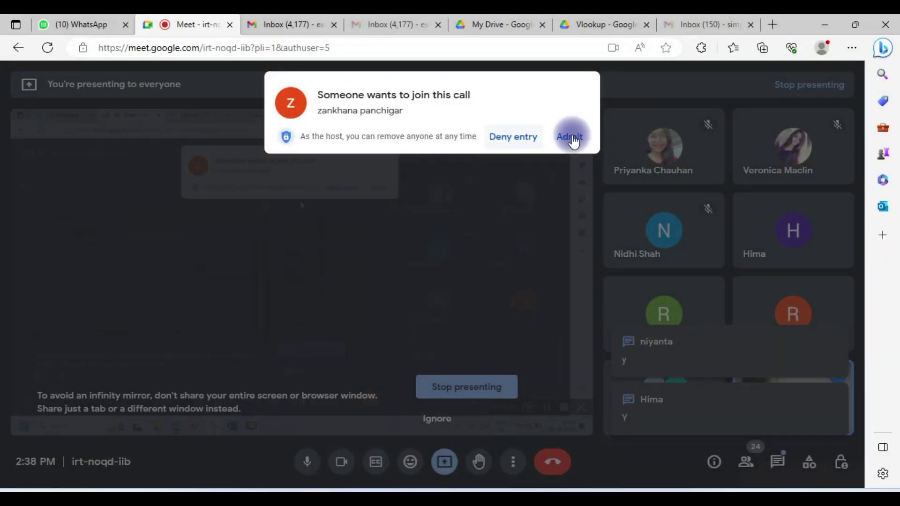
pyautogui.click(576, 134)
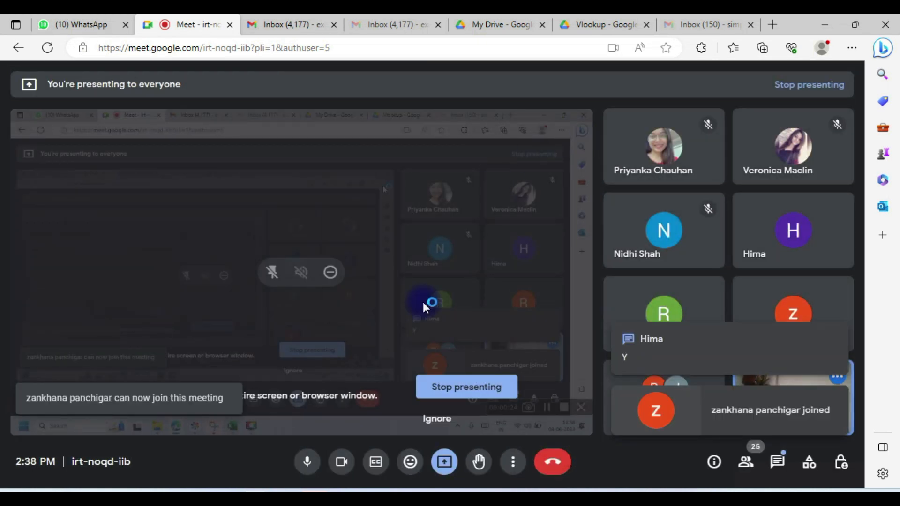
pyautogui.moveTo(247, 490)
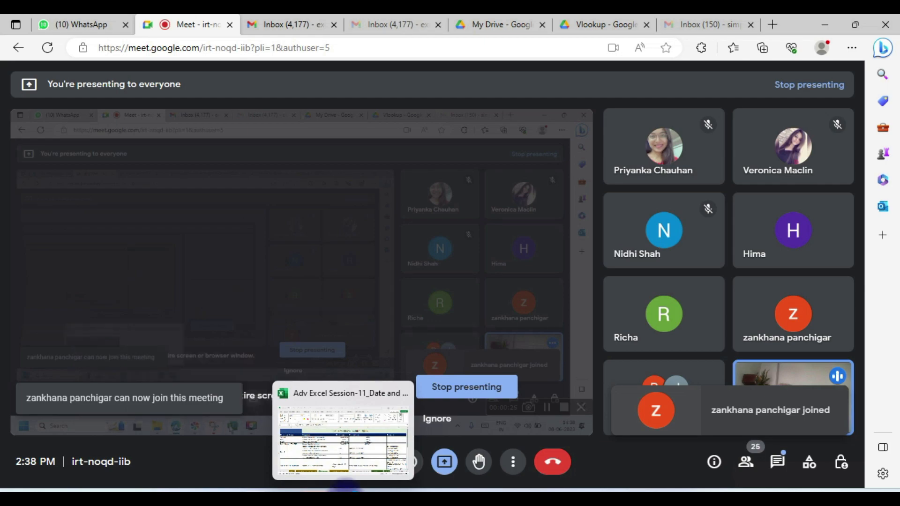
pyautogui.click(355, 426)
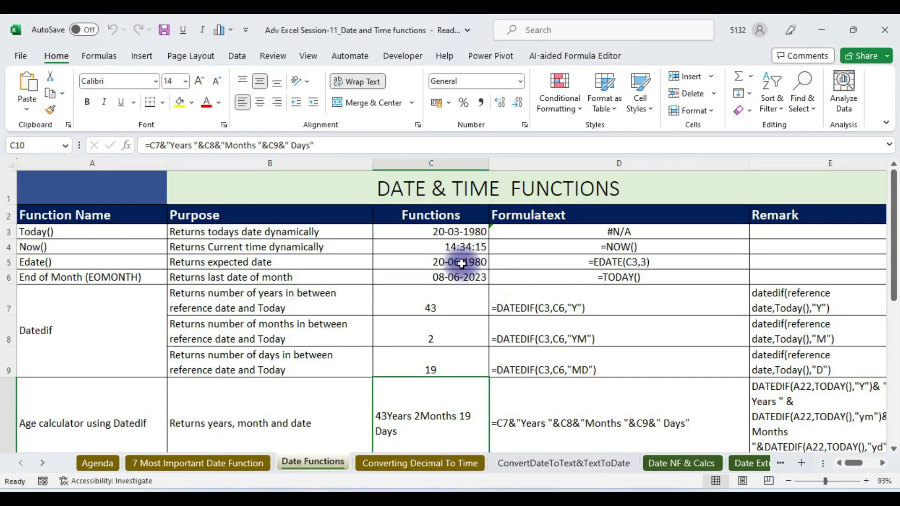
# Clear the Functions column entries from C3 down through the age calculator row in C10.
pyautogui.click(425, 232)
pyautogui.moveTo(425, 231); pyautogui.dragTo(447, 417)
pyautogui.press('Delete')
pyautogui.scroll(3, 448, 417)
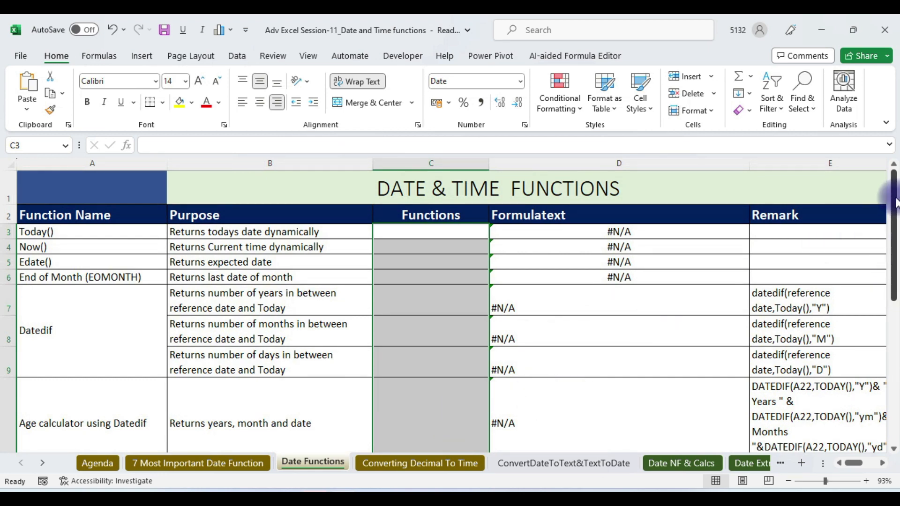
# Look through the Date NF & Calcs and 7 Most Important Date Function sheets, checking the Google Meet window in between.
pyautogui.click(675, 464)
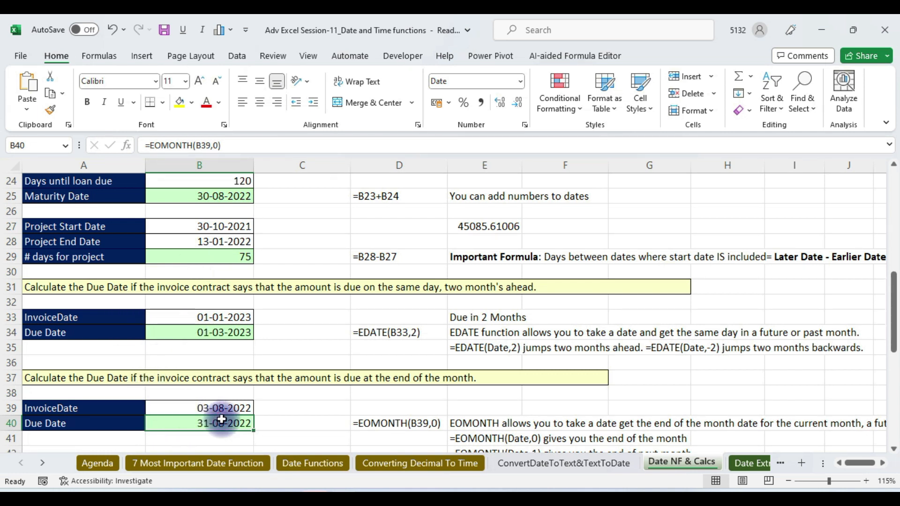
pyautogui.moveTo(256, 499)
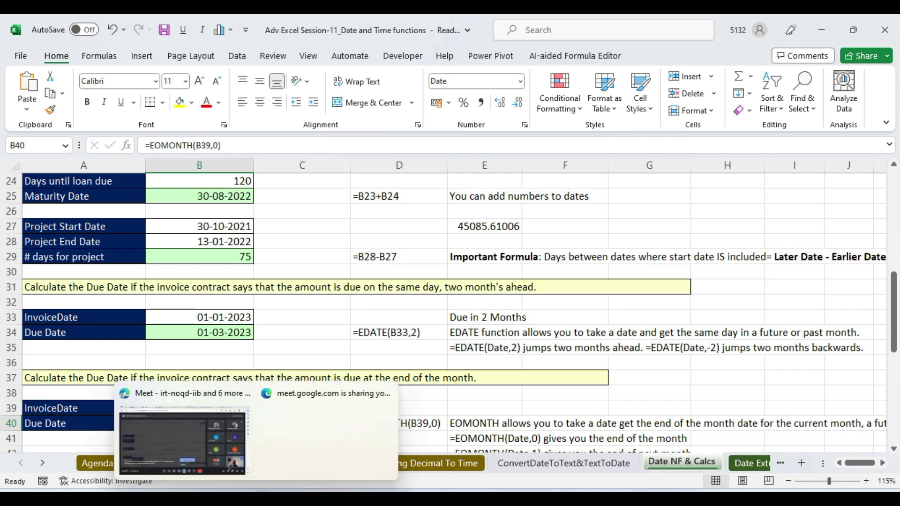
pyautogui.click(211, 440)
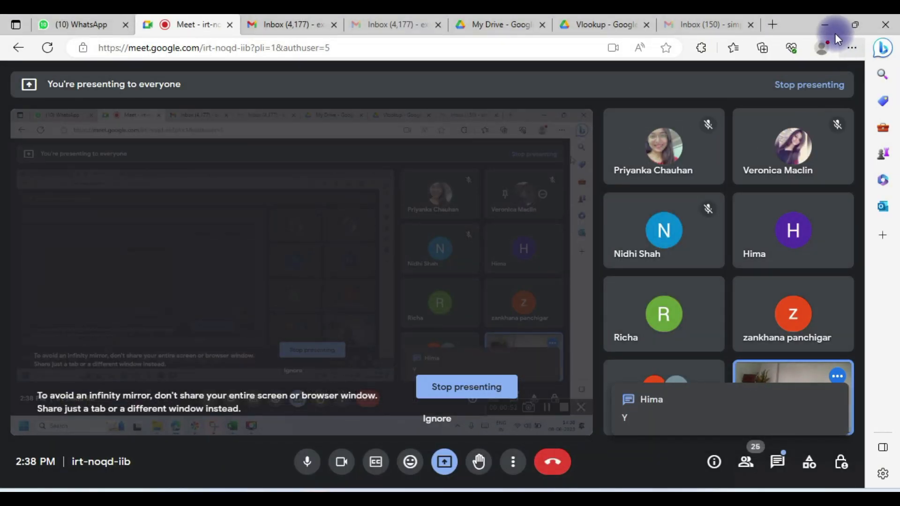
pyautogui.click(825, 24)
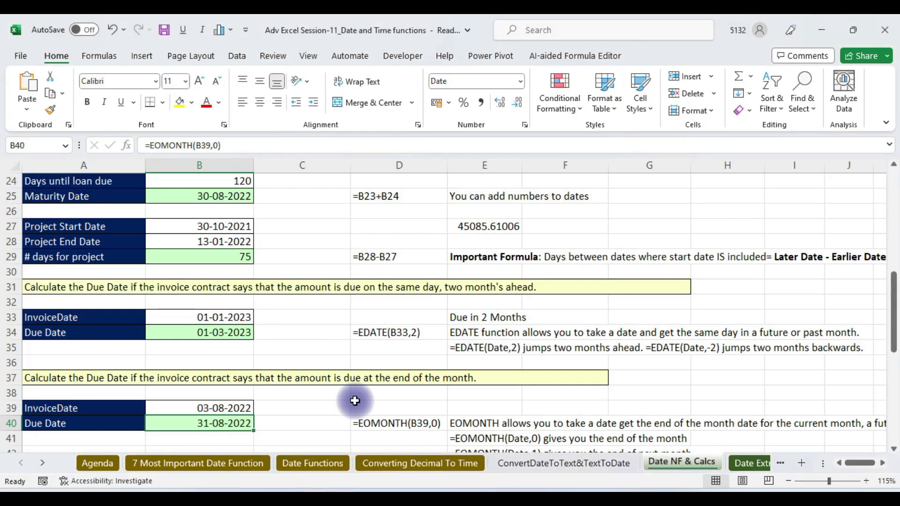
pyautogui.click(184, 462)
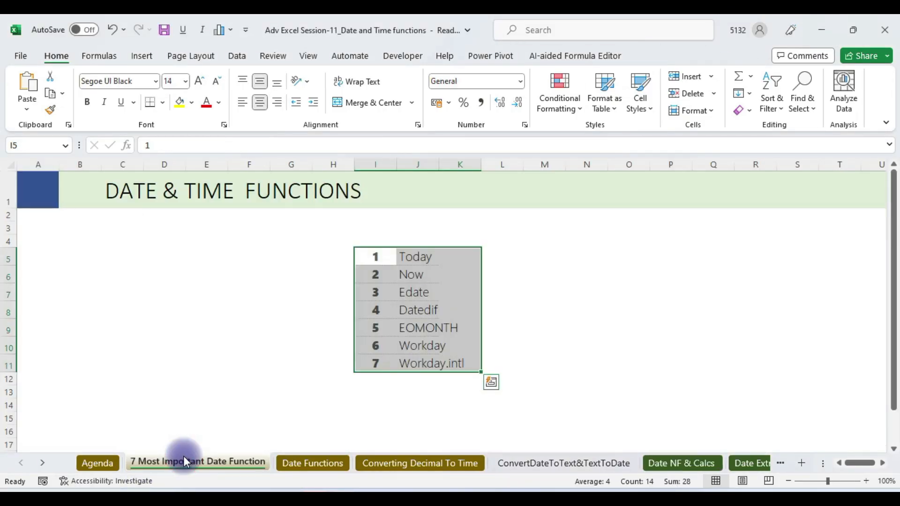
# Enter =TODAY() in cell C3 of the Date Functions sheet to return the current date.
pyautogui.click(313, 461)
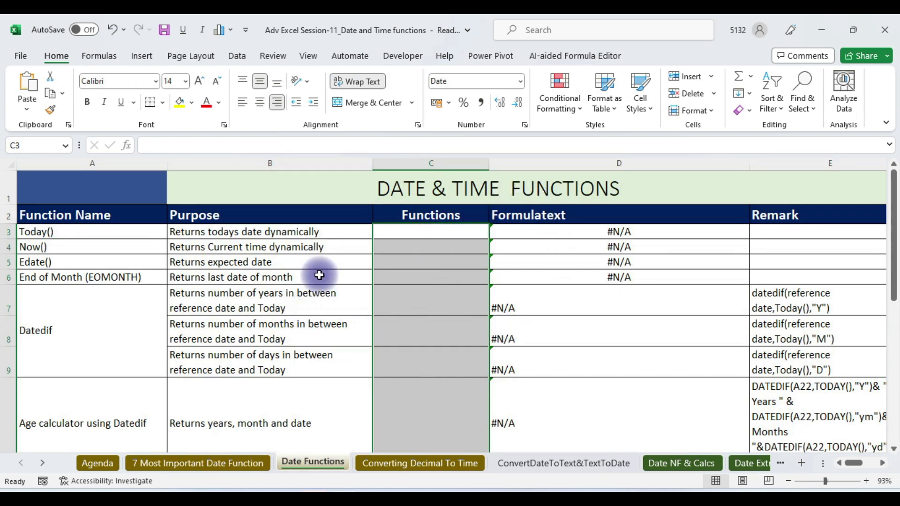
pyautogui.click(51, 233)
pyautogui.click(245, 233)
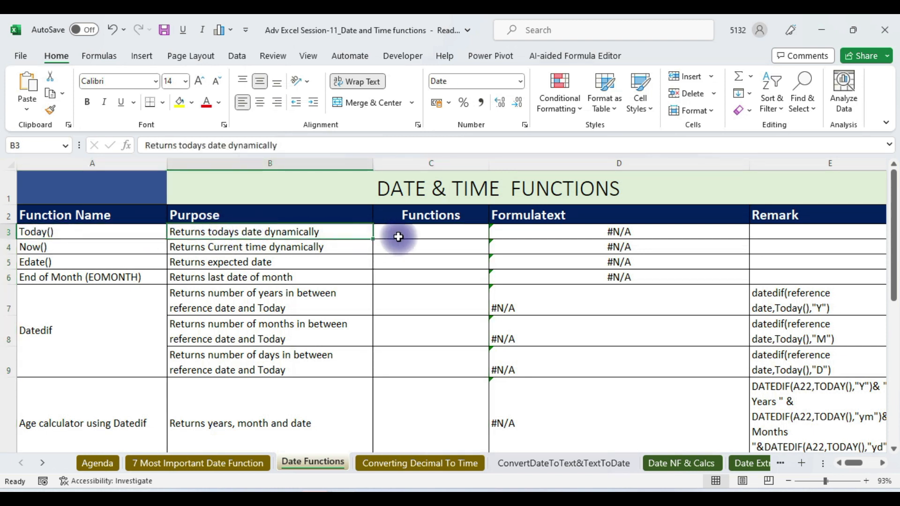
pyautogui.click(438, 235)
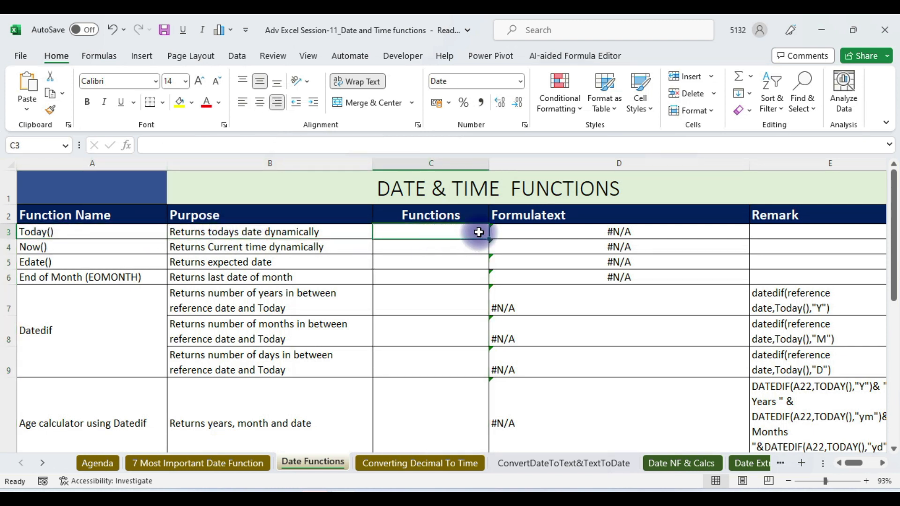
pyautogui.click(572, 231)
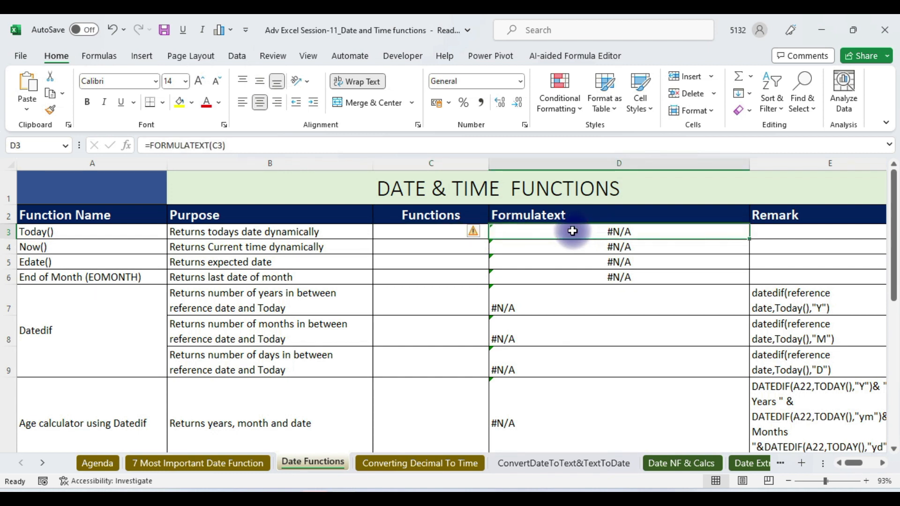
pyautogui.click(429, 233)
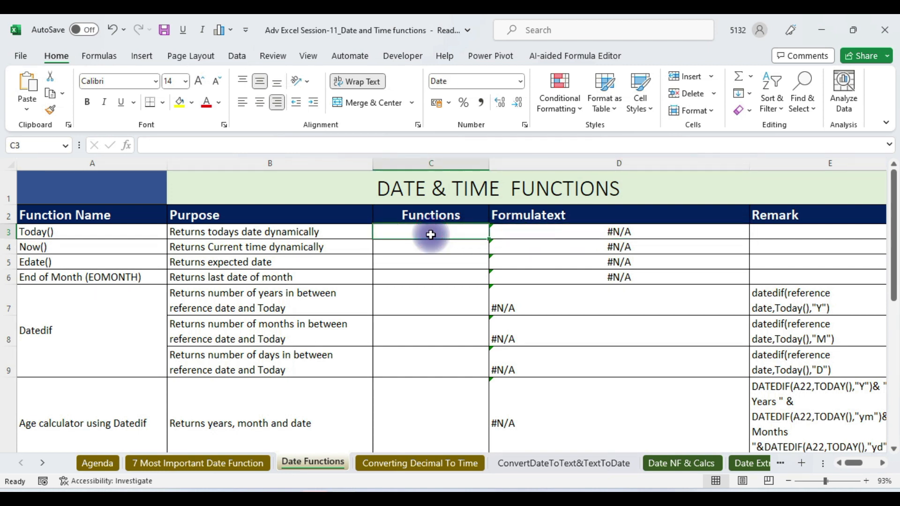
pyautogui.write('=today()')
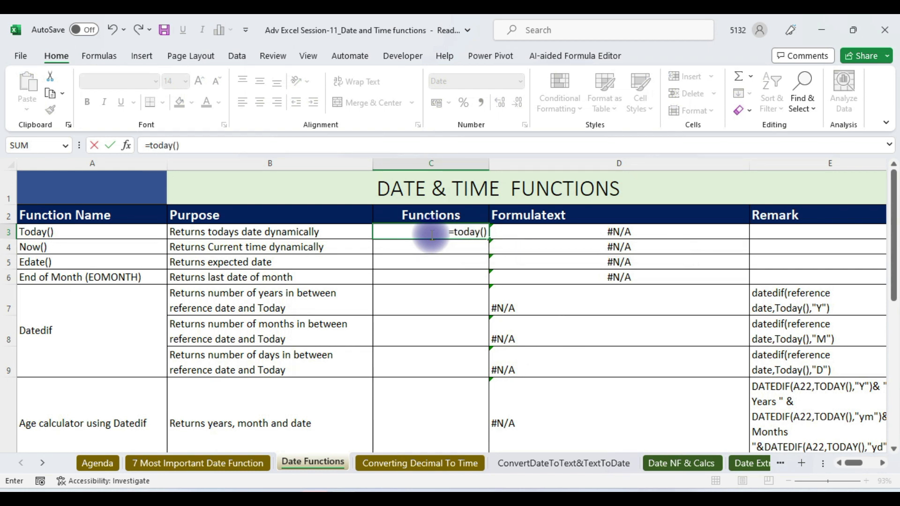
pyautogui.press('Return')
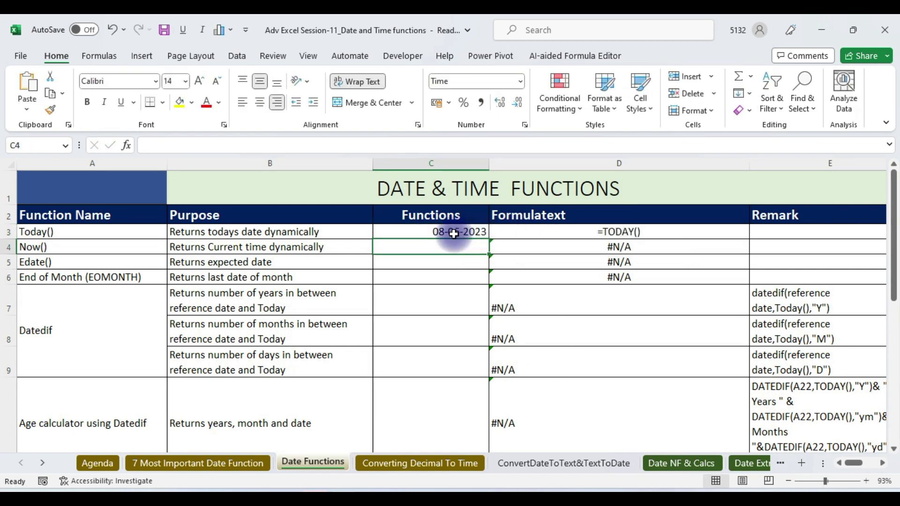
pyautogui.click(453, 234)
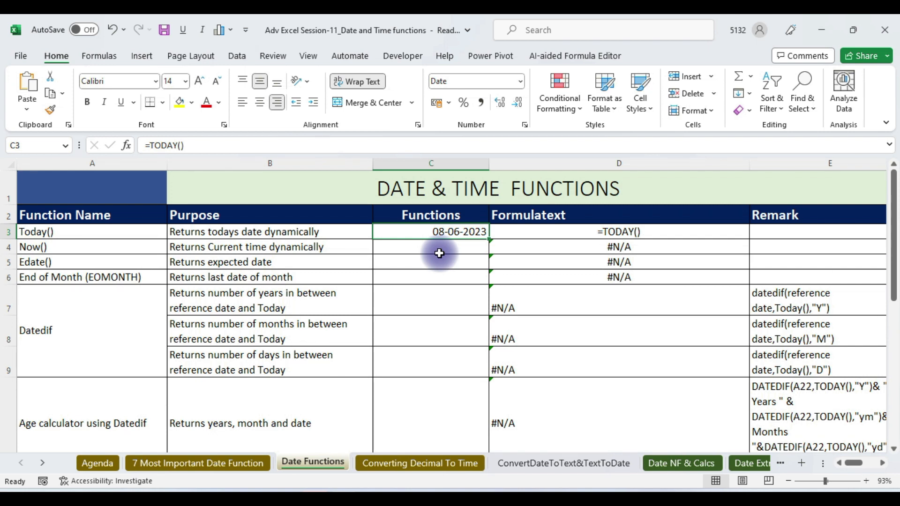
# Check the Google Meet window for replies and enter =NOW() in cell C4 of the Date Functions sheet.
pyautogui.hotkey('alt', 'Tab')
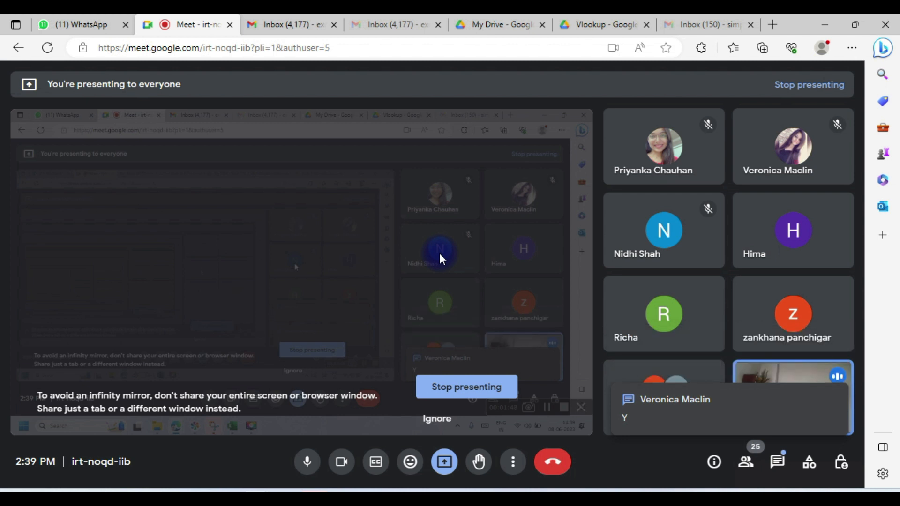
pyautogui.hotkey('alt', 'Tab')
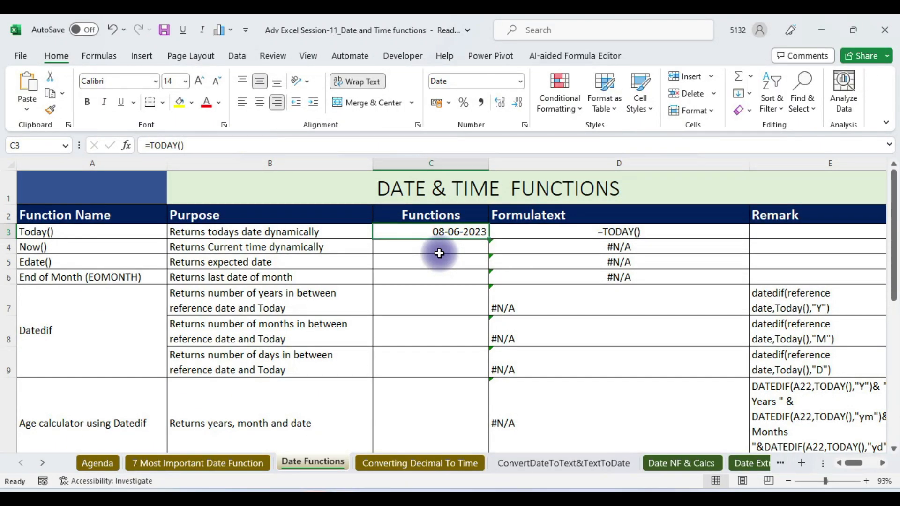
pyautogui.click(440, 253)
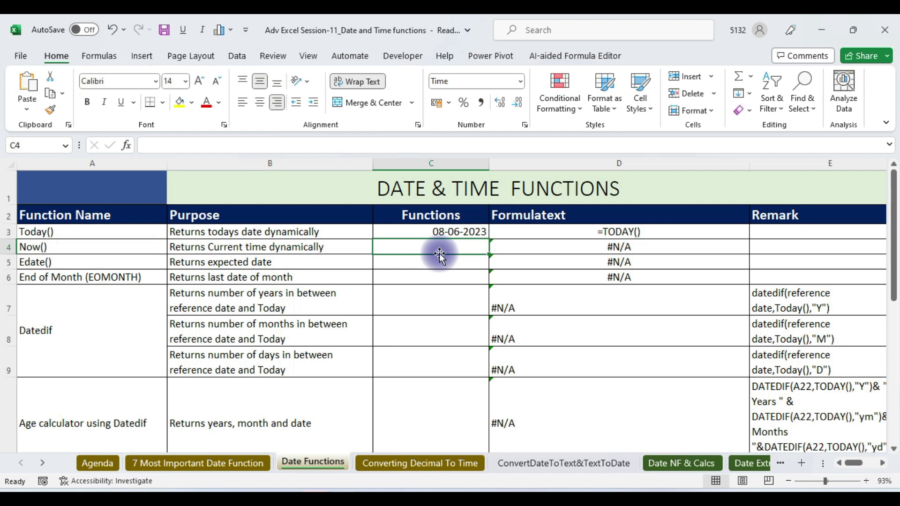
pyautogui.write('=now()')
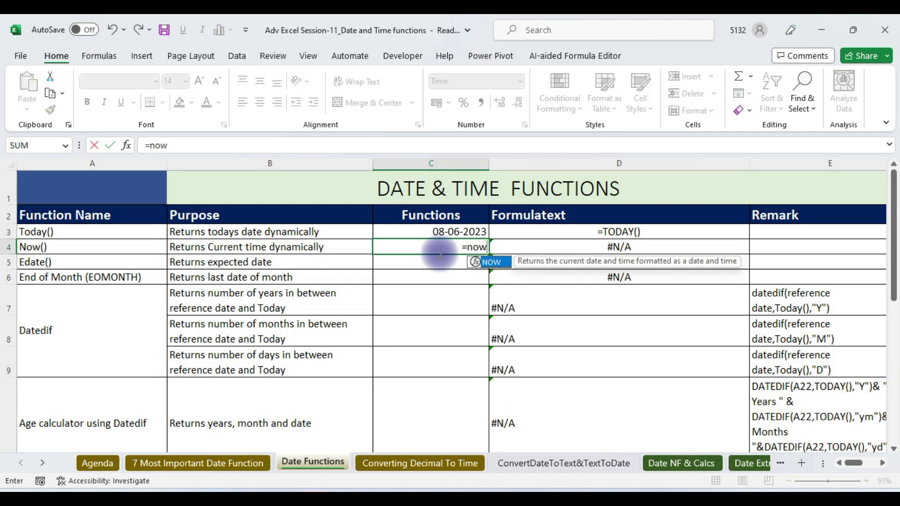
pyautogui.press('Return')
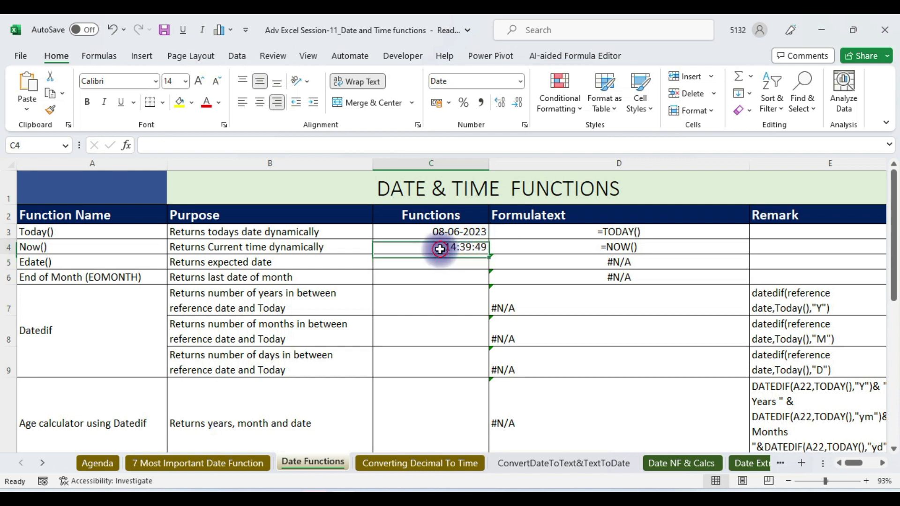
pyautogui.click(440, 249)
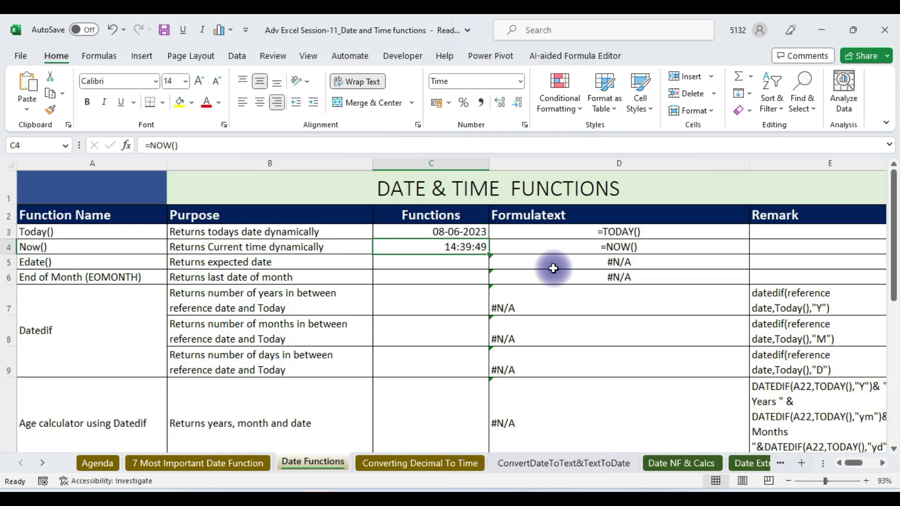
# Check the Google Meet window for replies and enter =EDATE(C3,720) in cell C5 of the Date Functions sheet.
pyautogui.hotkey('alt', 'Tab')
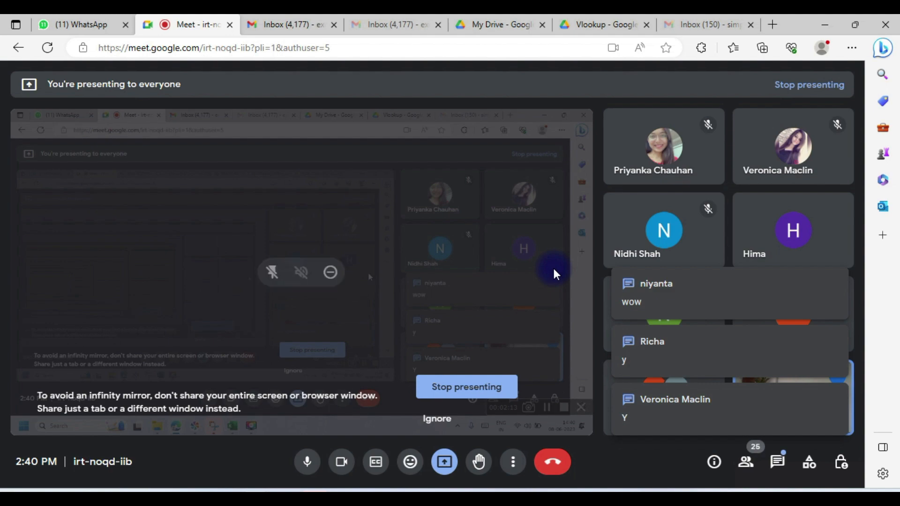
pyautogui.hotkey('alt', 'Tab')
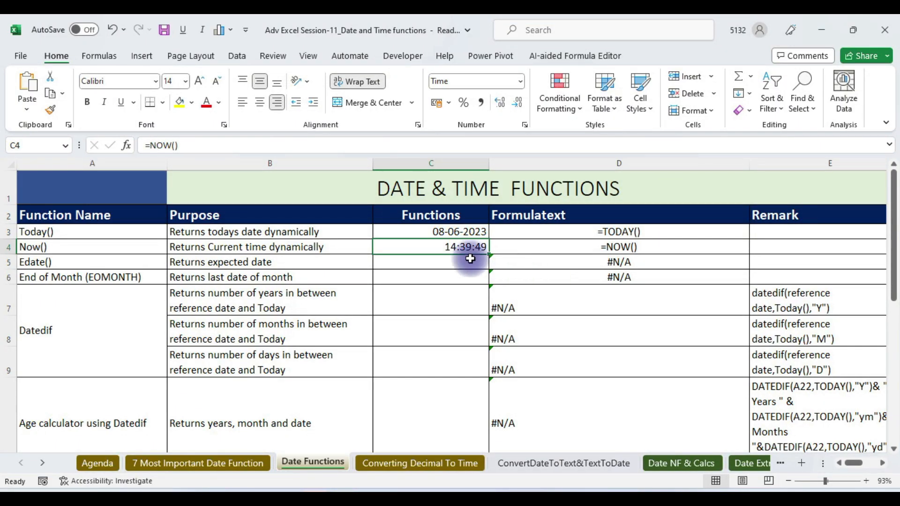
pyautogui.click(431, 259)
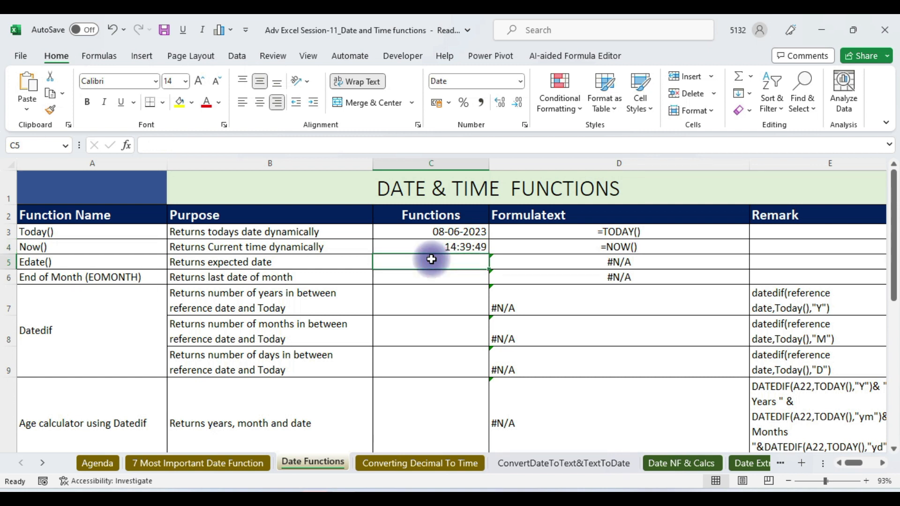
pyautogui.write('=')
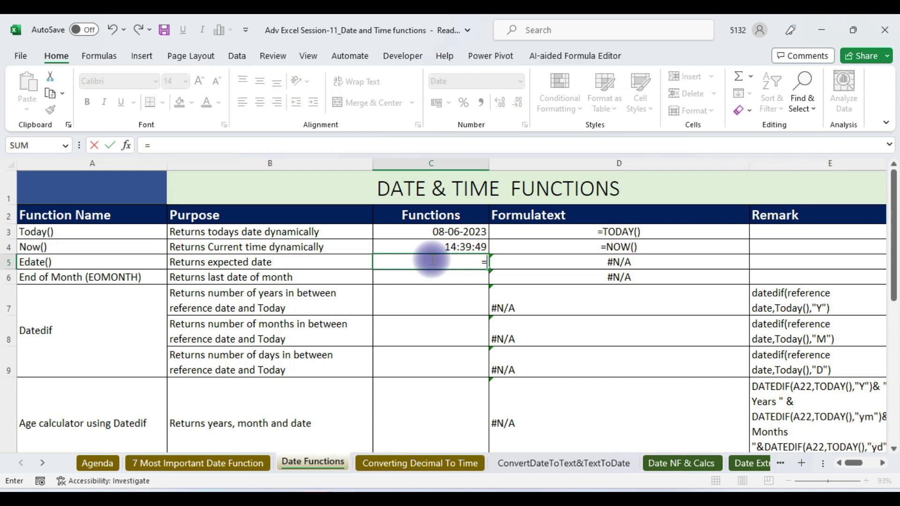
pyautogui.write('edate')
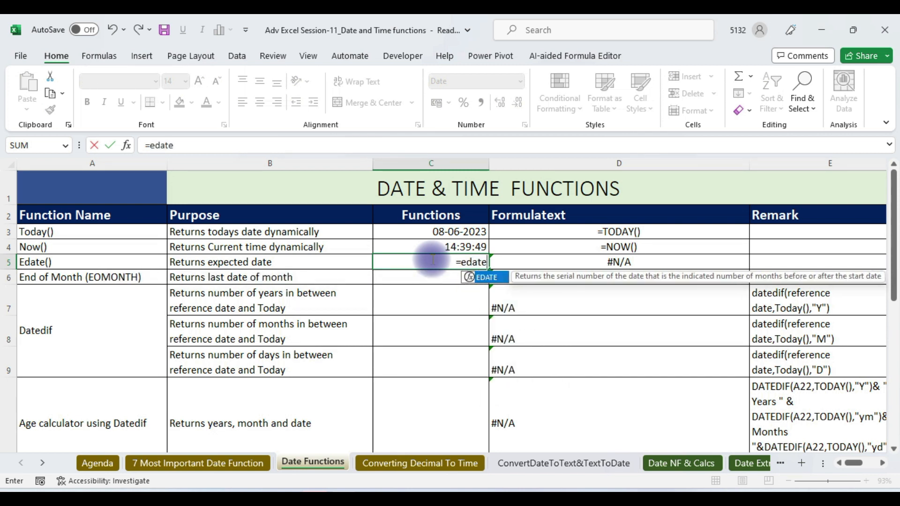
pyautogui.press('Tab')
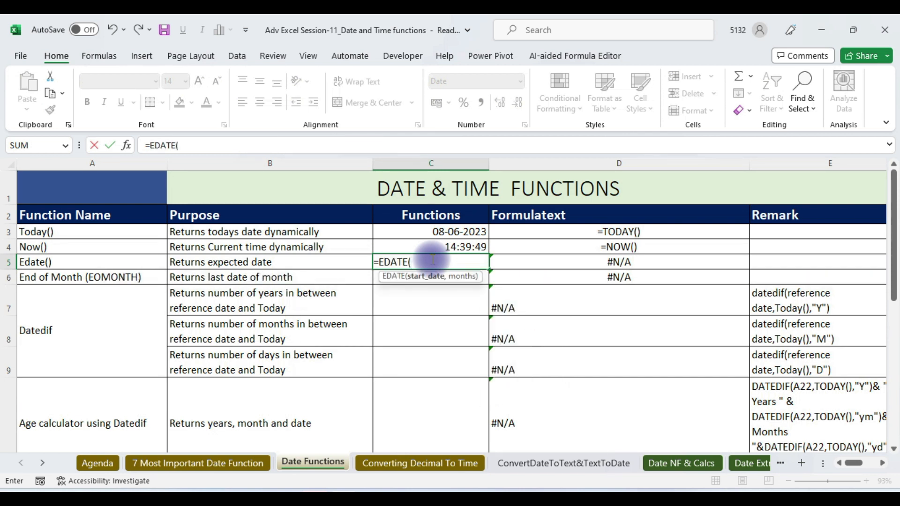
pyautogui.click(126, 147)
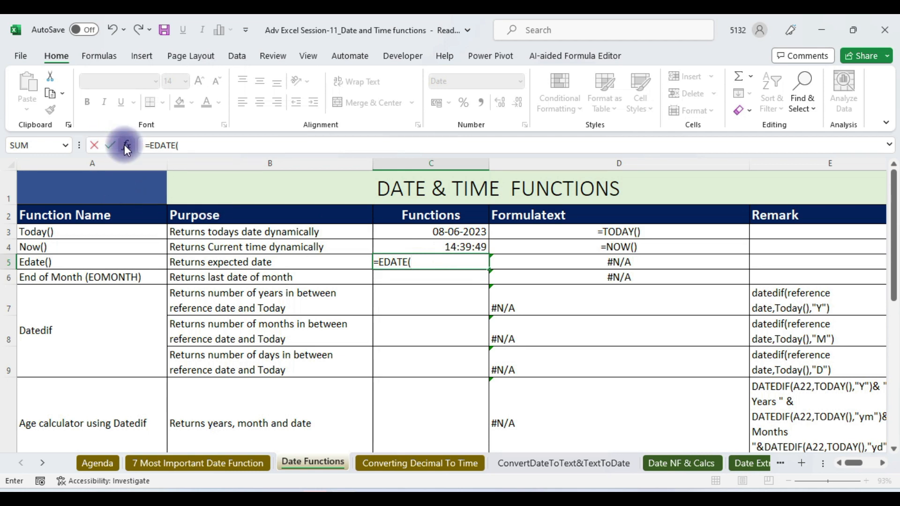
pyautogui.moveTo(523, 28); pyautogui.dragTo(640, 105)
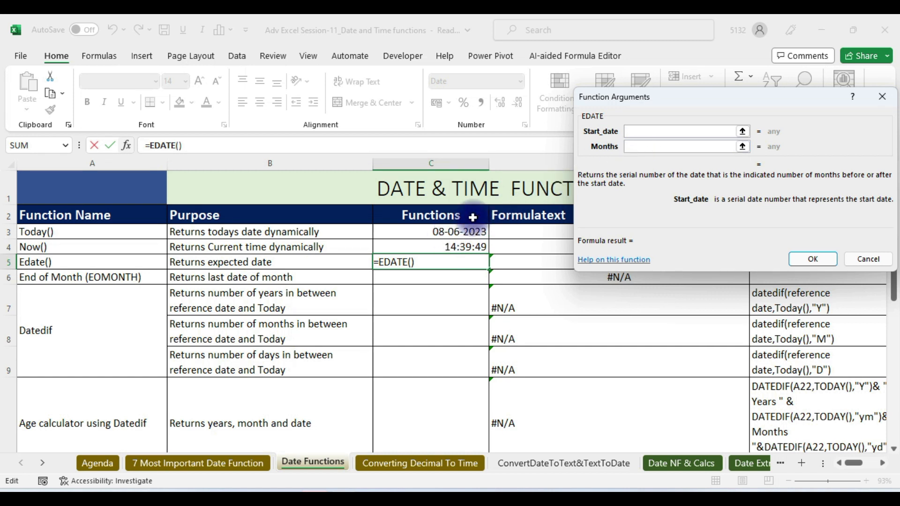
pyautogui.click(443, 231)
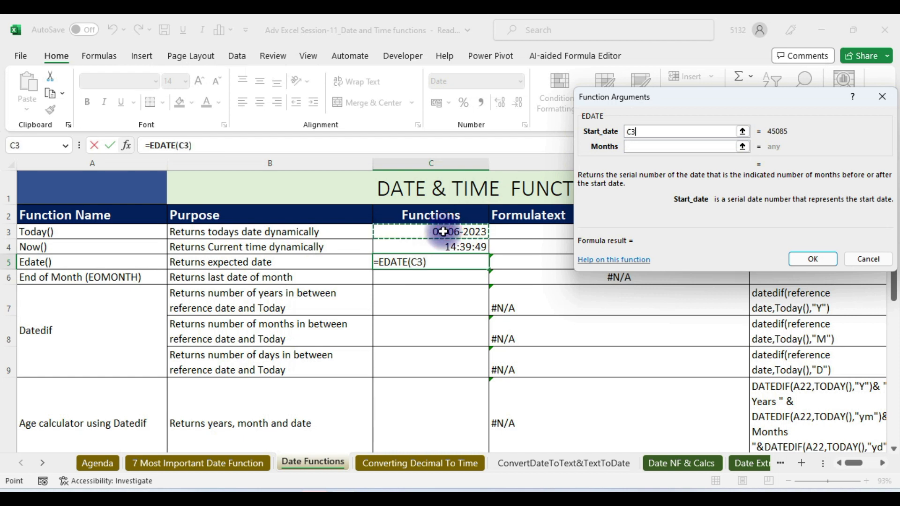
pyautogui.click(636, 147)
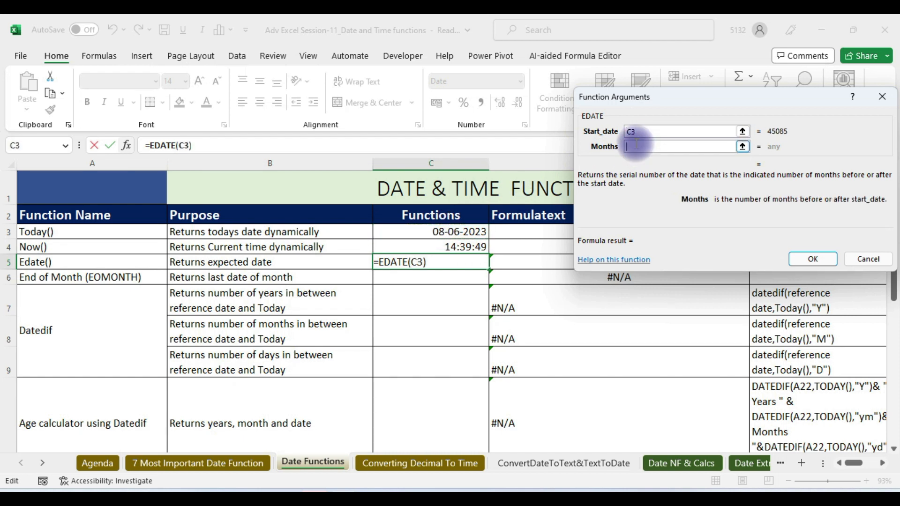
pyautogui.write('720')
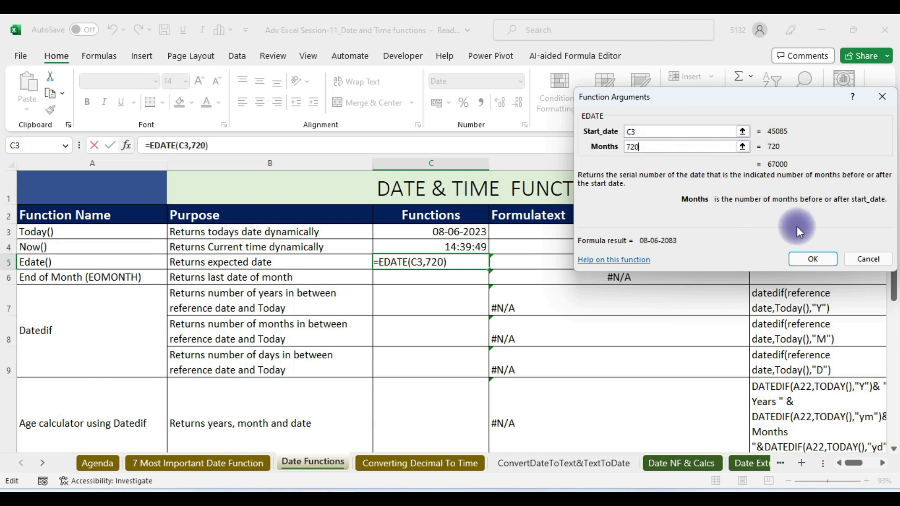
pyautogui.click(815, 260)
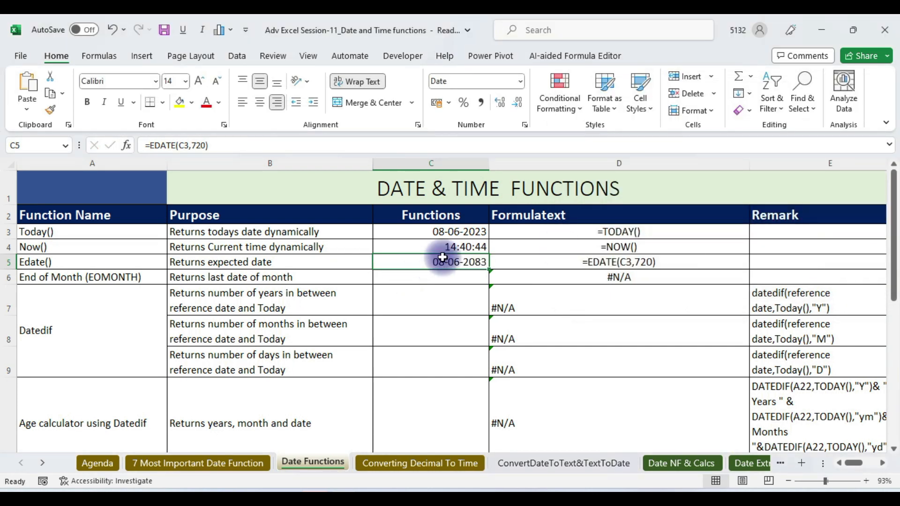
# Compare the TODAY result in C3 with the EDATE result in C5.
pyautogui.click(425, 231)
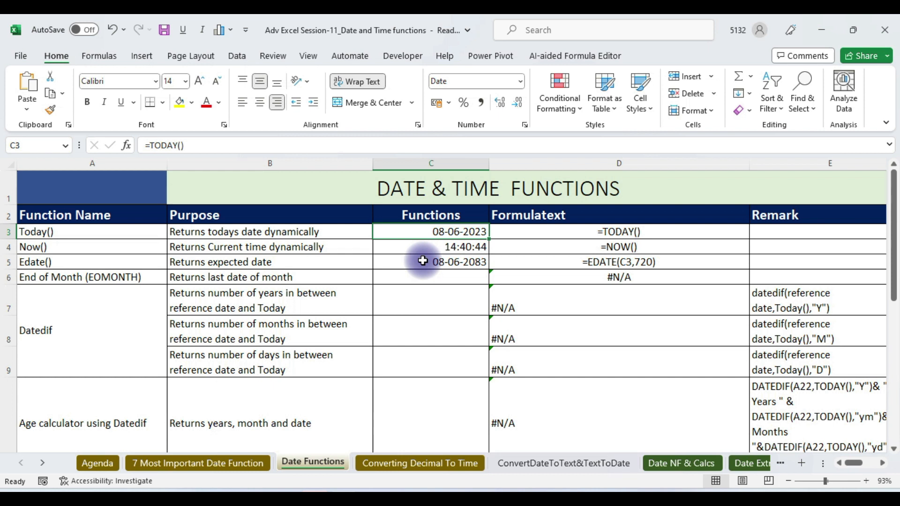
pyautogui.click(452, 265)
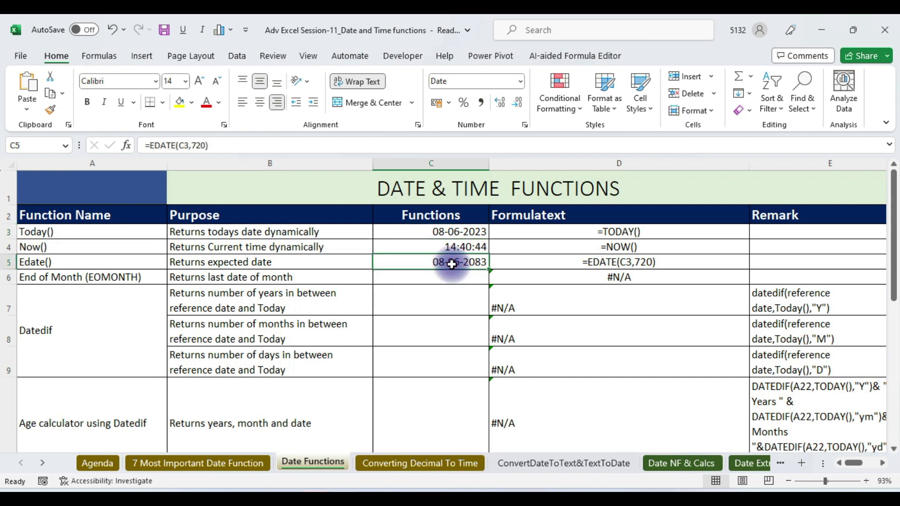
pyautogui.click(418, 231)
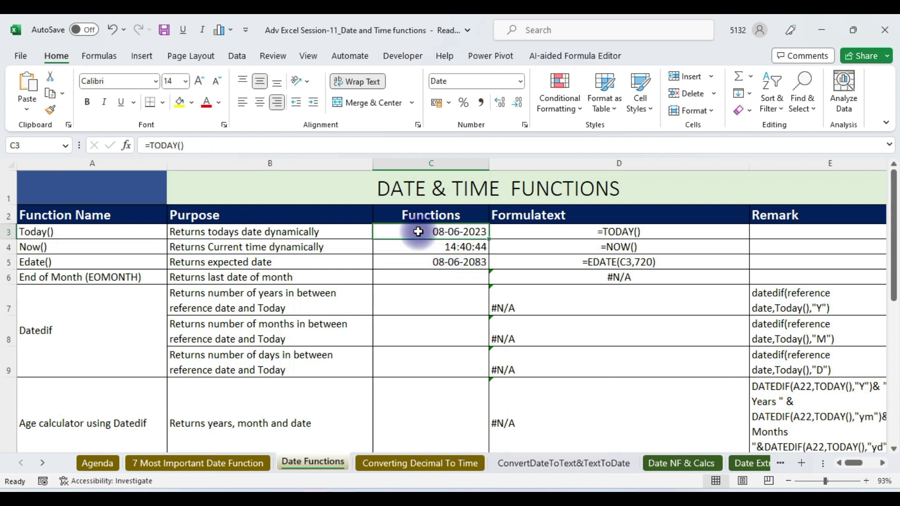
# Enter =EOMONTH(C3,720) in cell C6 to return the last date of the month 720 months after the date in C3.
pyautogui.click(401, 281)
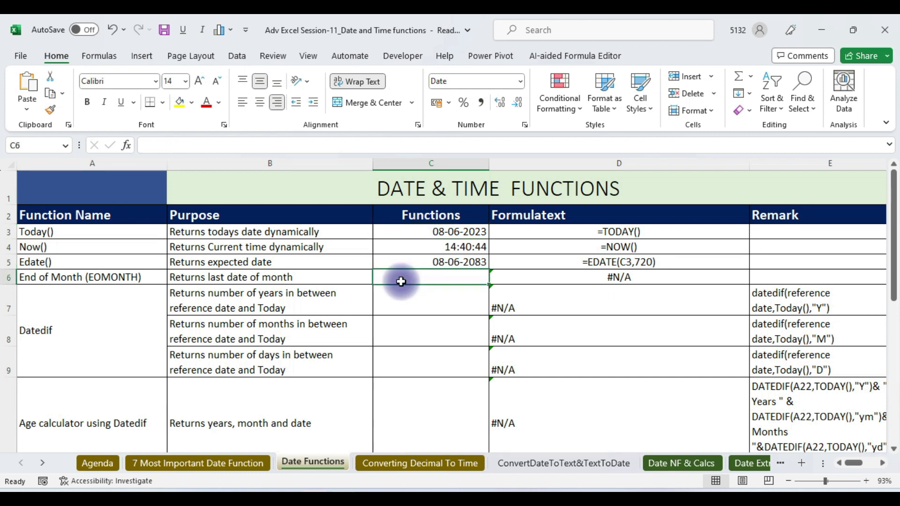
pyautogui.write('=eom')
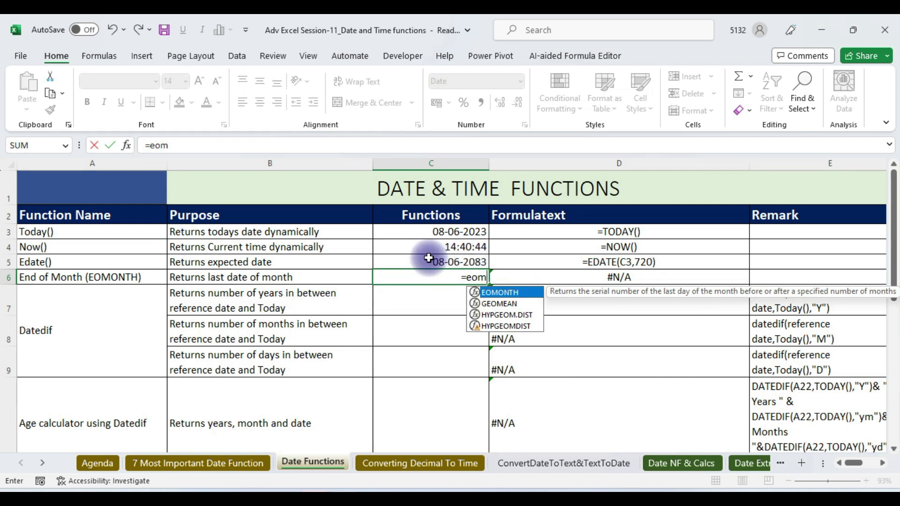
pyautogui.doubleClick(508, 292)
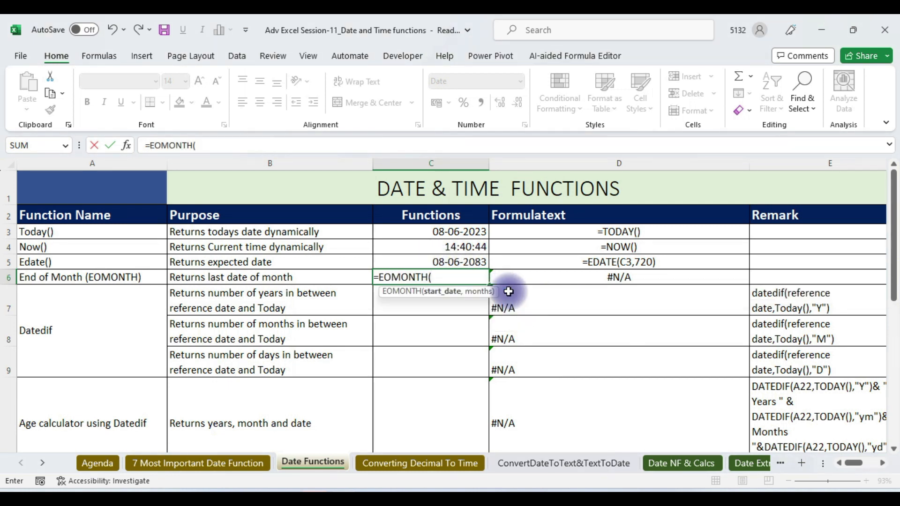
pyautogui.click(124, 147)
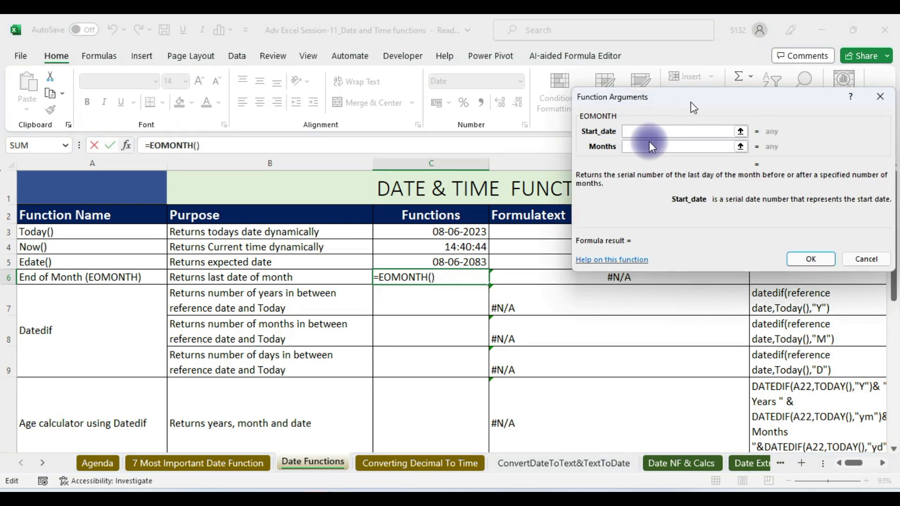
pyautogui.moveTo(695, 100); pyautogui.dragTo(646, 148)
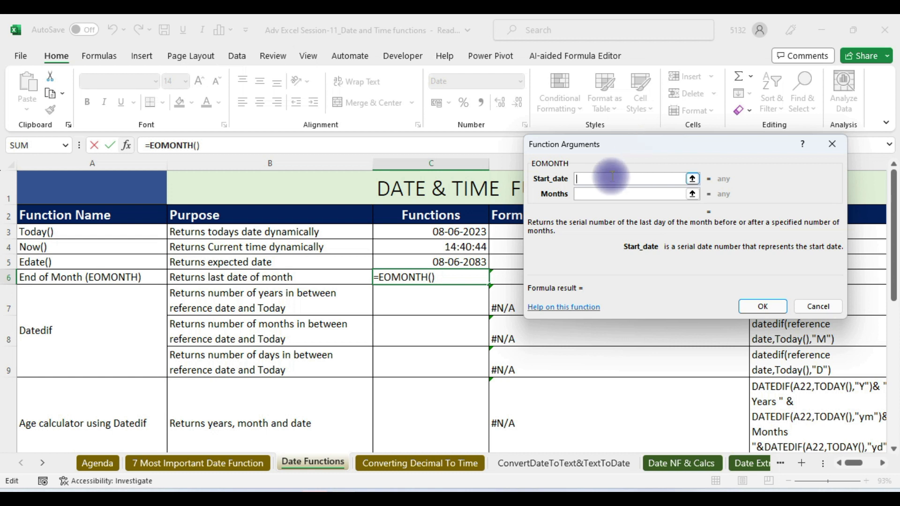
pyautogui.click(437, 232)
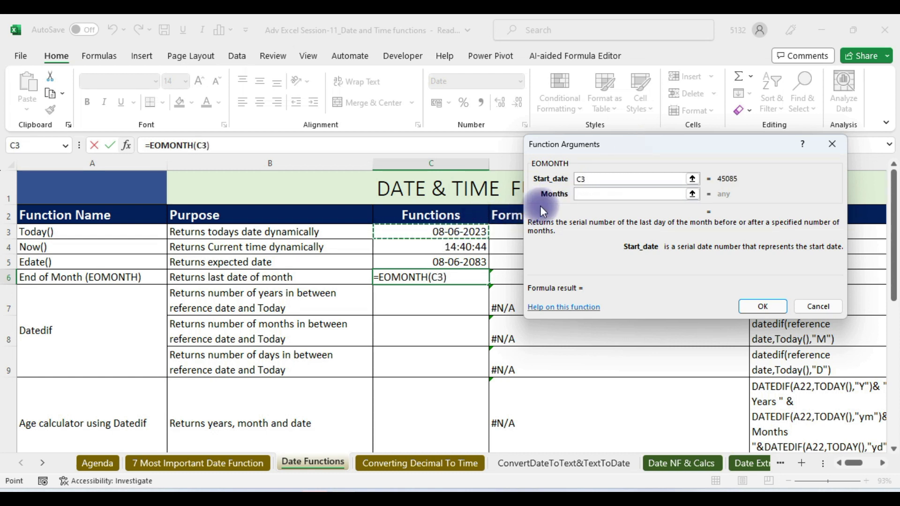
pyautogui.click(586, 195)
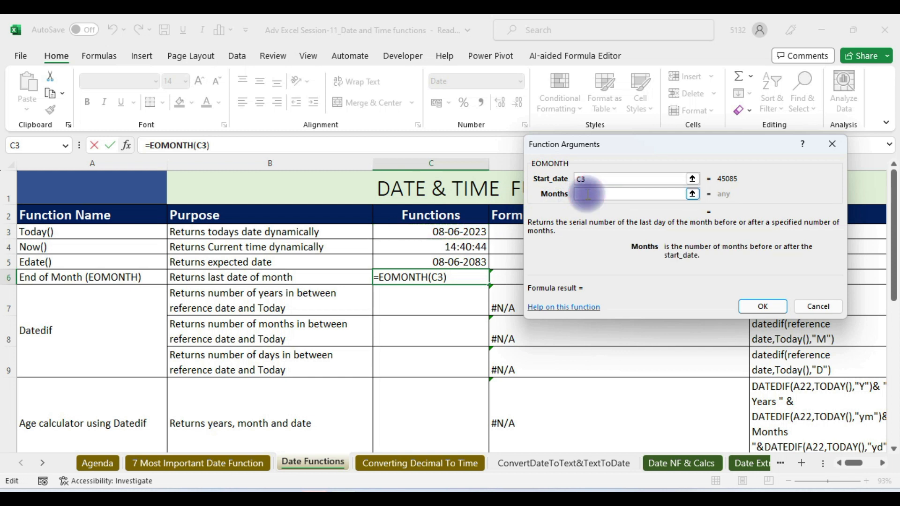
pyautogui.write('720')
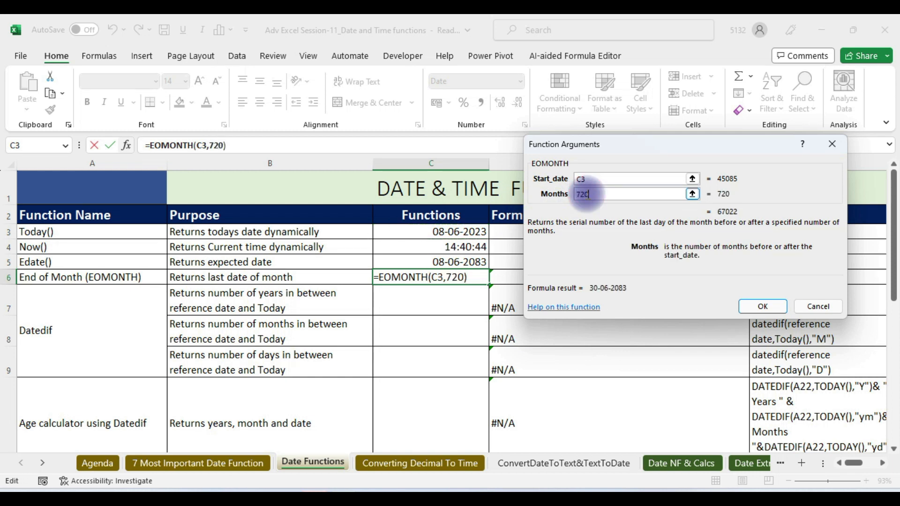
pyautogui.click(762, 306)
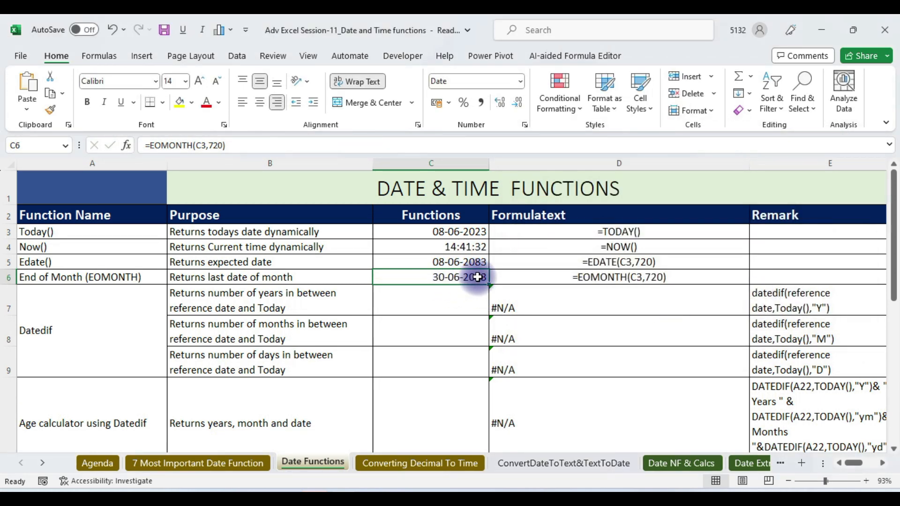
# Compare the EDATE and EOMONTH results in C5 and C6 and check the Google Meet window for replies.
pyautogui.click(428, 264)
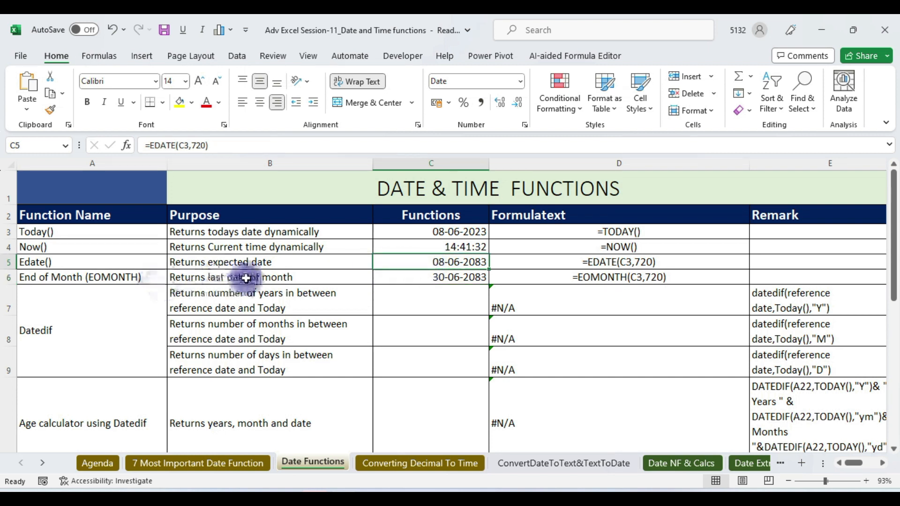
pyautogui.click(422, 281)
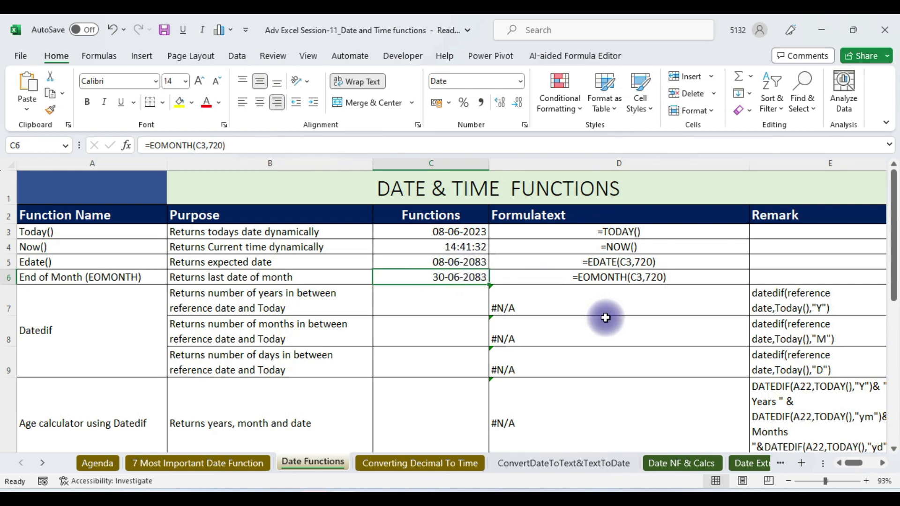
pyautogui.hotkey('alt', 'Tab')
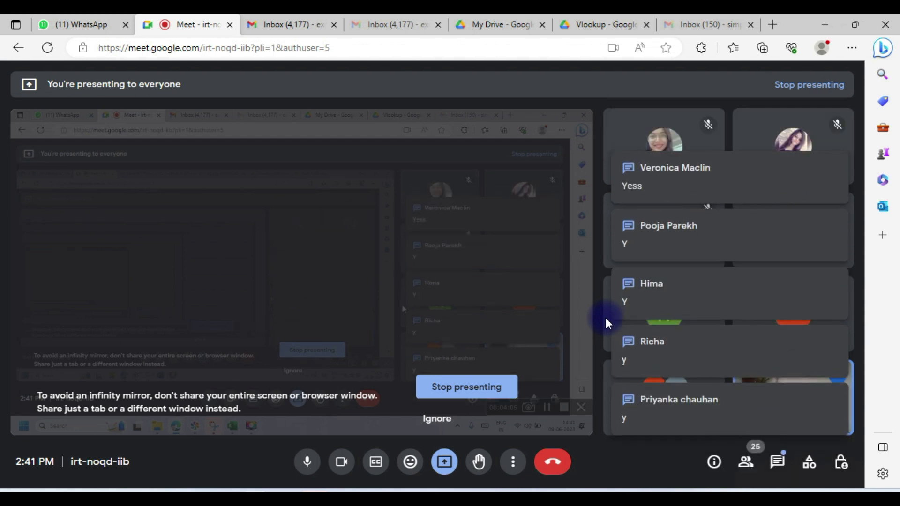
pyautogui.hotkey('alt', 'Tab')
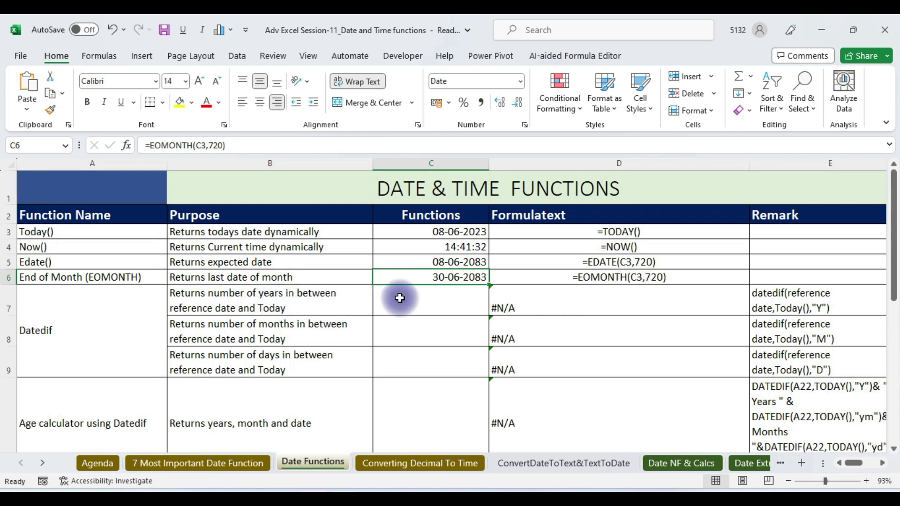
# Enter =DATEDIF(C3,C6,"Y") in cell C7 to return the number of years between the dates in C3 and C6.
pyautogui.click(432, 303)
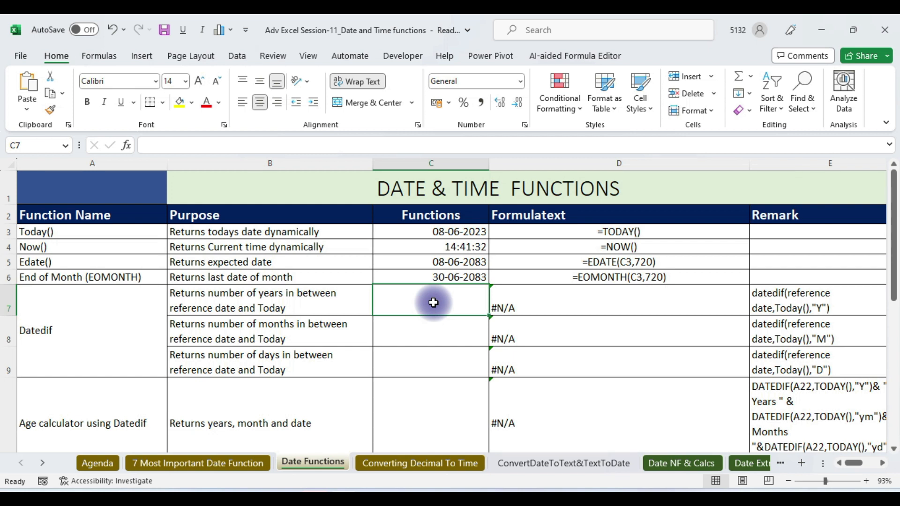
pyautogui.write('=')
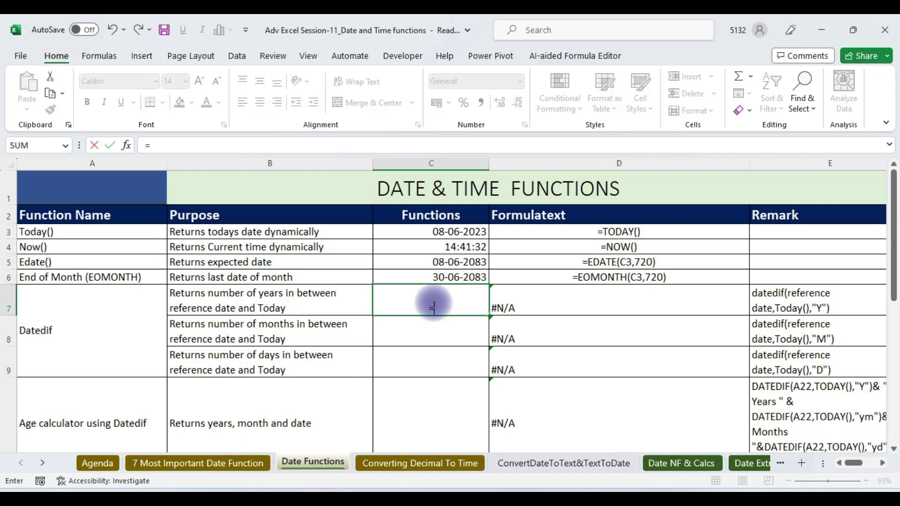
pyautogui.write('datedif(')
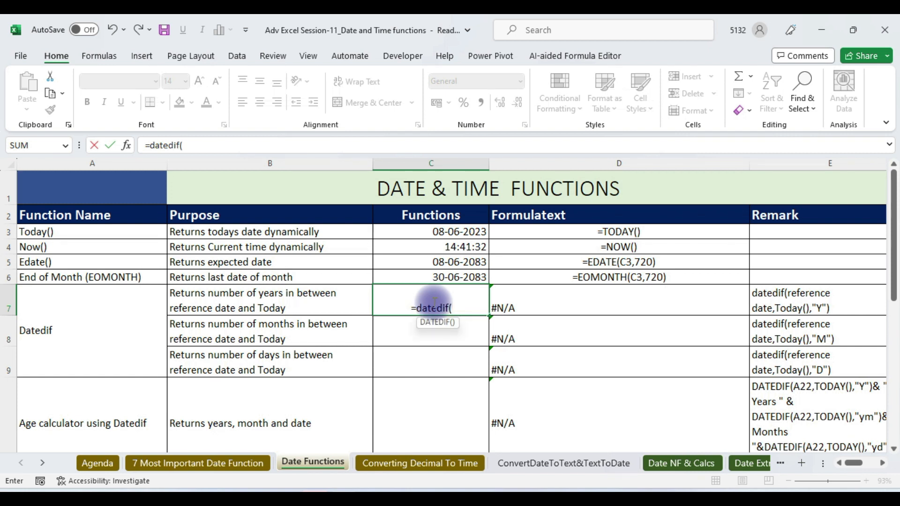
pyautogui.click(442, 234)
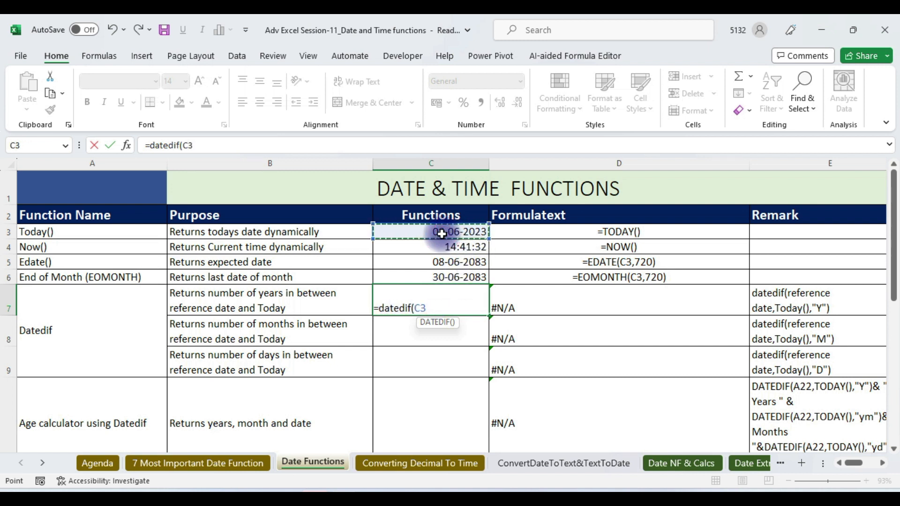
pyautogui.write(',')
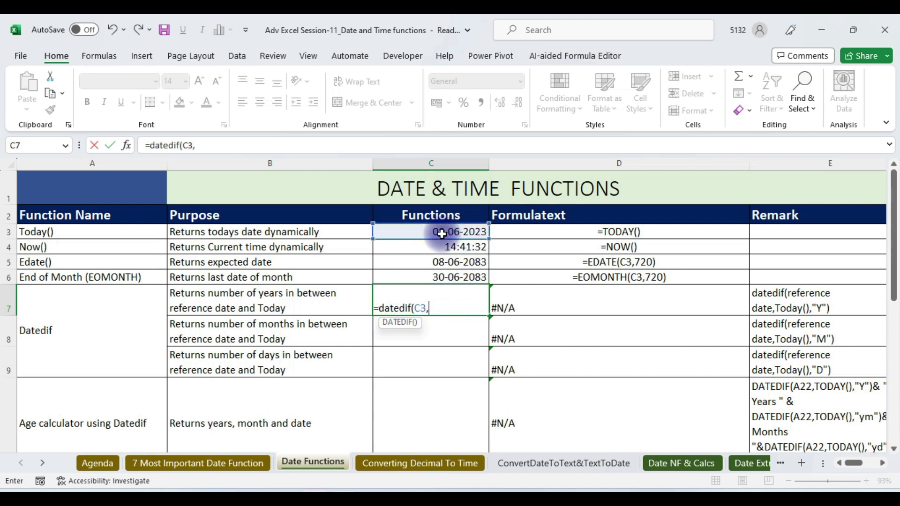
pyautogui.click(415, 276)
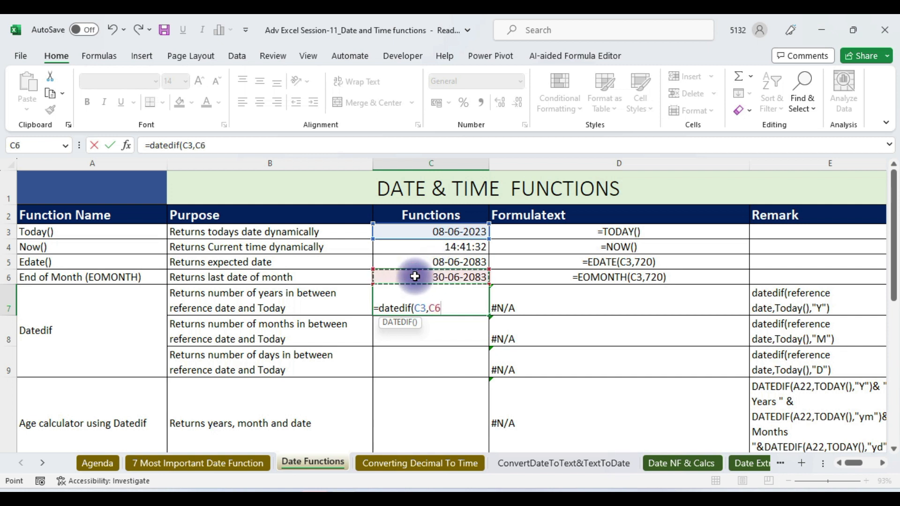
pyautogui.write(',"Y')
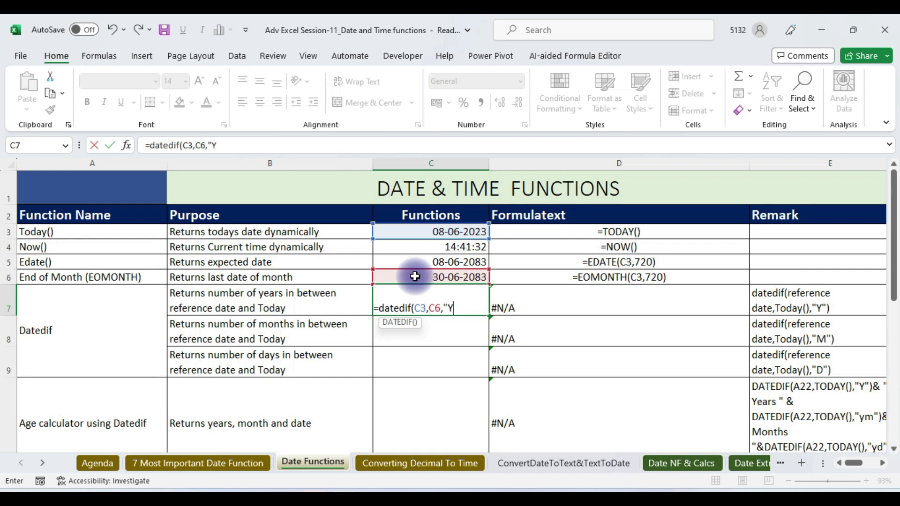
pyautogui.write('")')
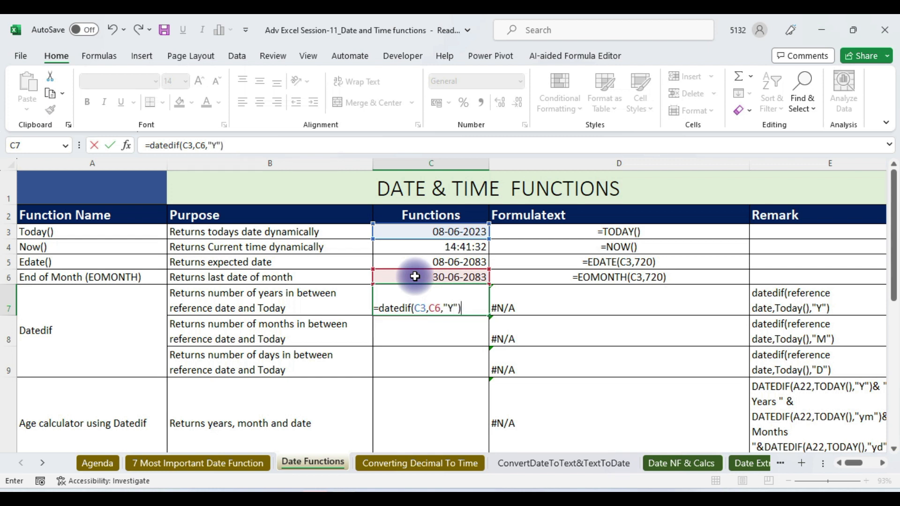
pyautogui.press('Return')
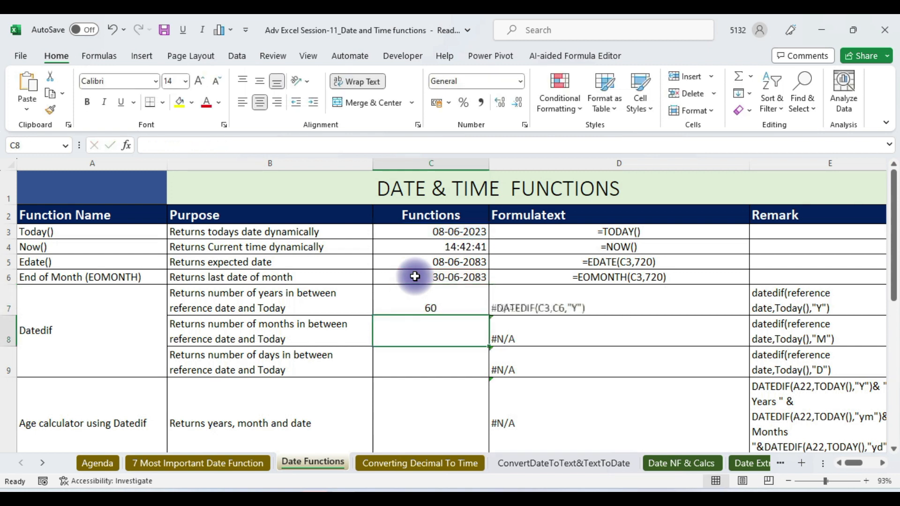
pyautogui.click(451, 298)
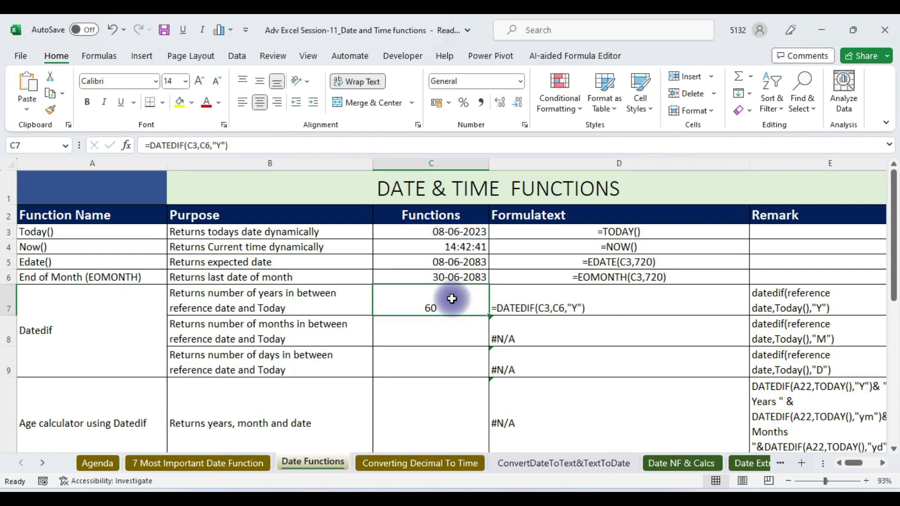
# Enter =DATEDIF(C3,C6,"M") in cell C8 to return the number of months between the dates in C3 and C6.
pyautogui.click(413, 339)
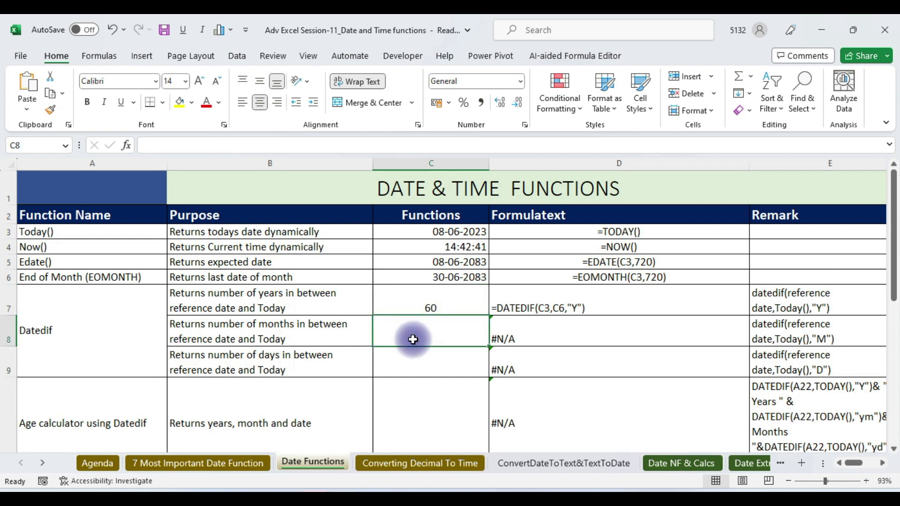
pyautogui.write('=date')
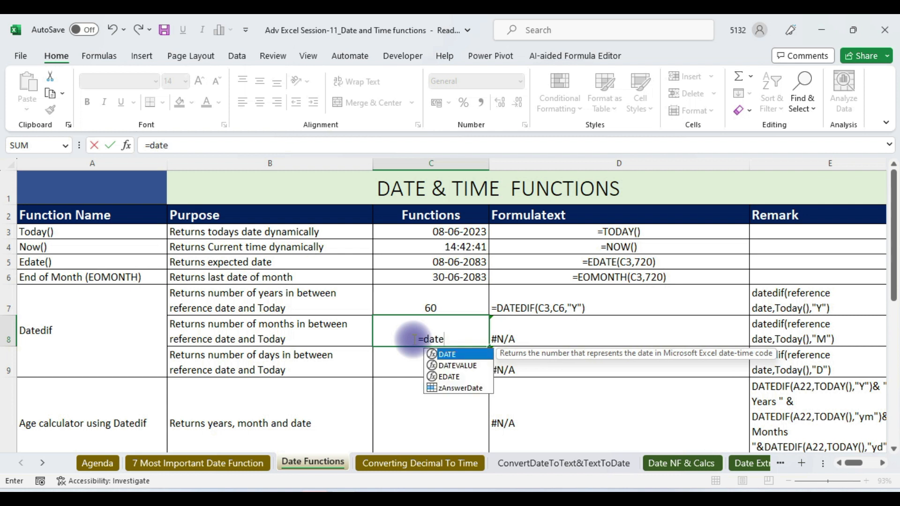
pyautogui.write('dif(')
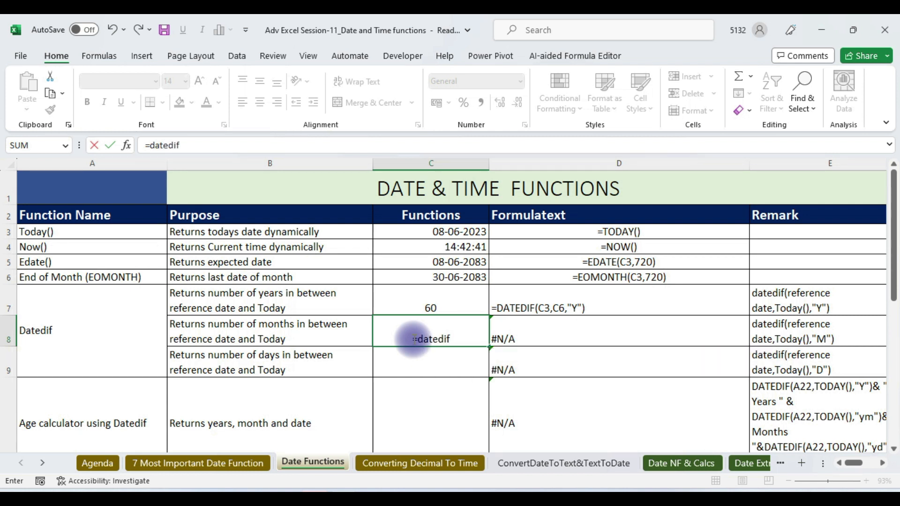
pyautogui.click(392, 231)
pyautogui.write('.')
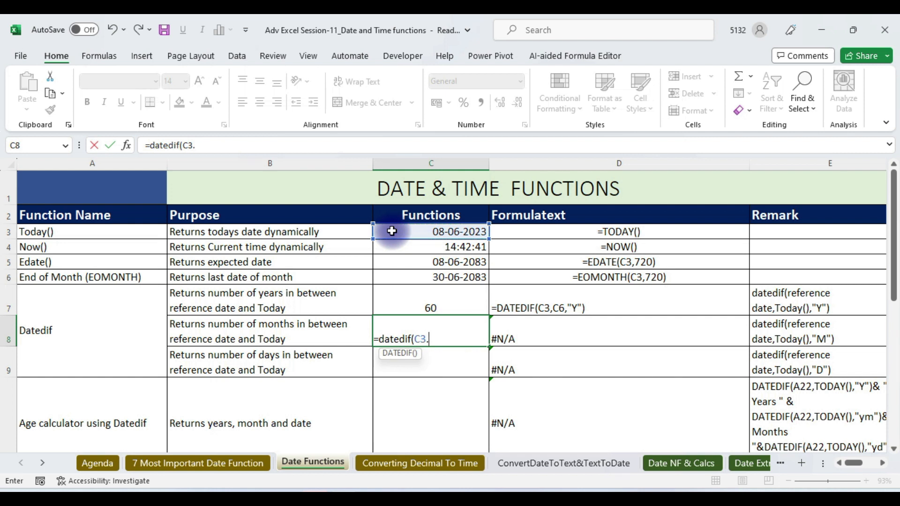
pyautogui.click(440, 277)
pyautogui.write(',')
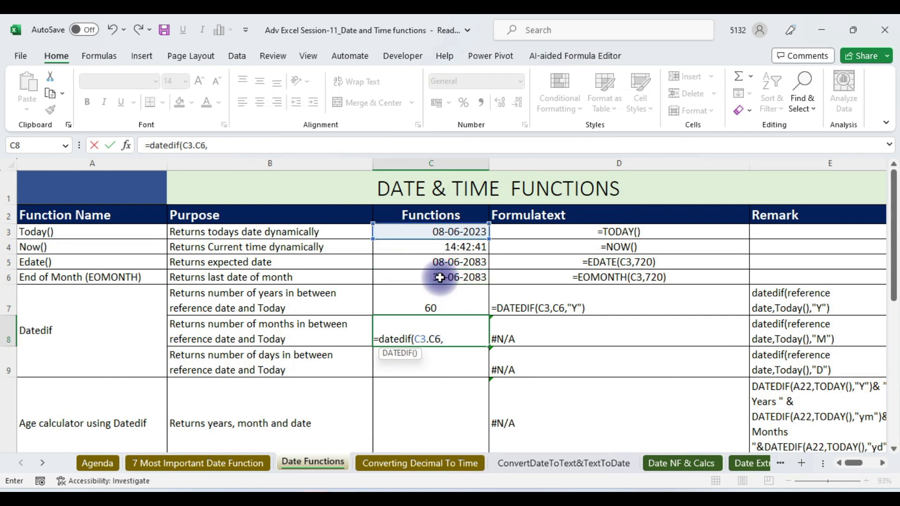
pyautogui.press('BackSpace')
pyautogui.press('BackSpace')
pyautogui.press('BackSpace')
pyautogui.press('BackSpace')
pyautogui.write(',')
pyautogui.click(441, 277)
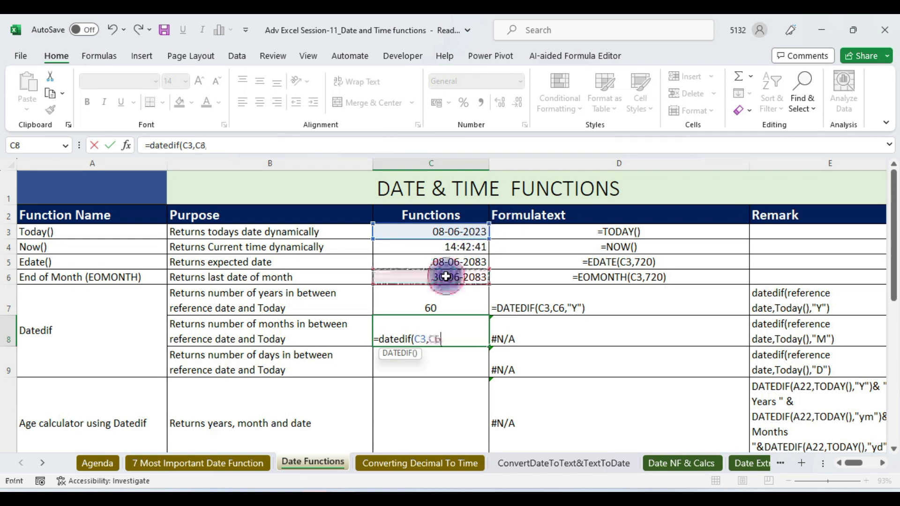
pyautogui.write(',"M")')
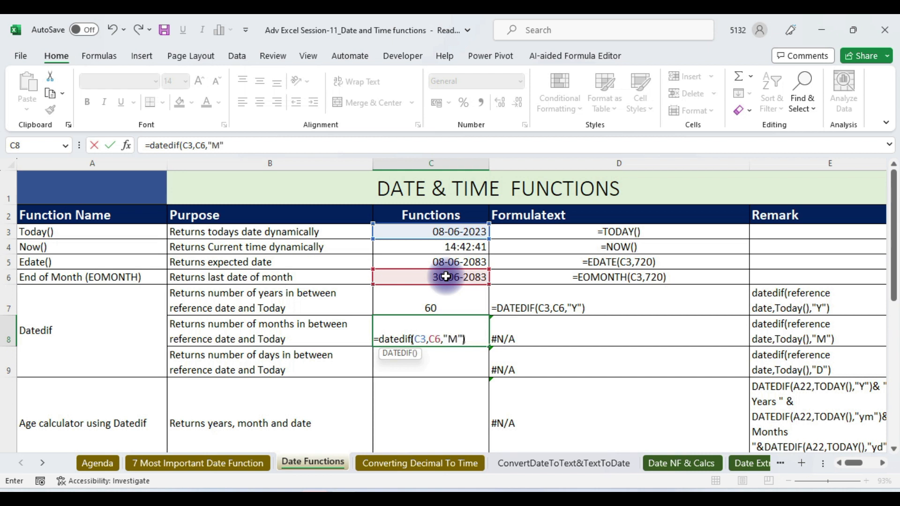
pyautogui.press('Return')
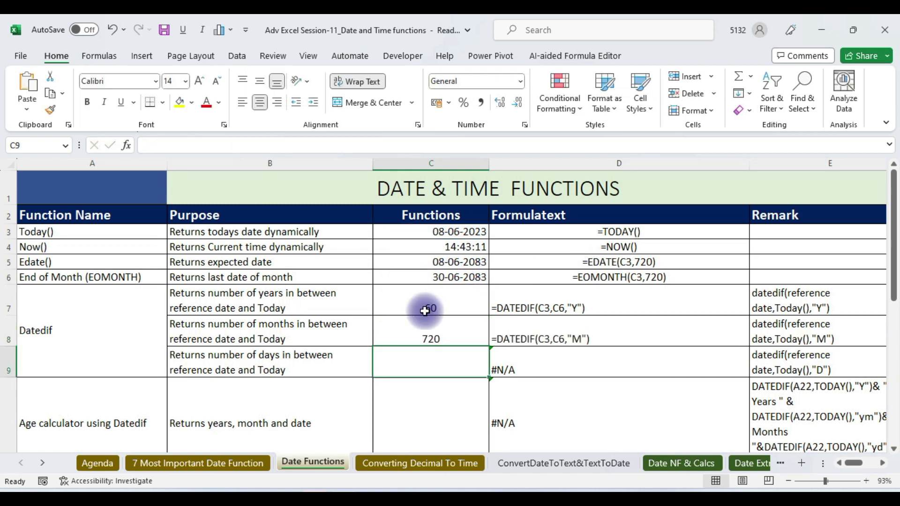
pyautogui.click(426, 332)
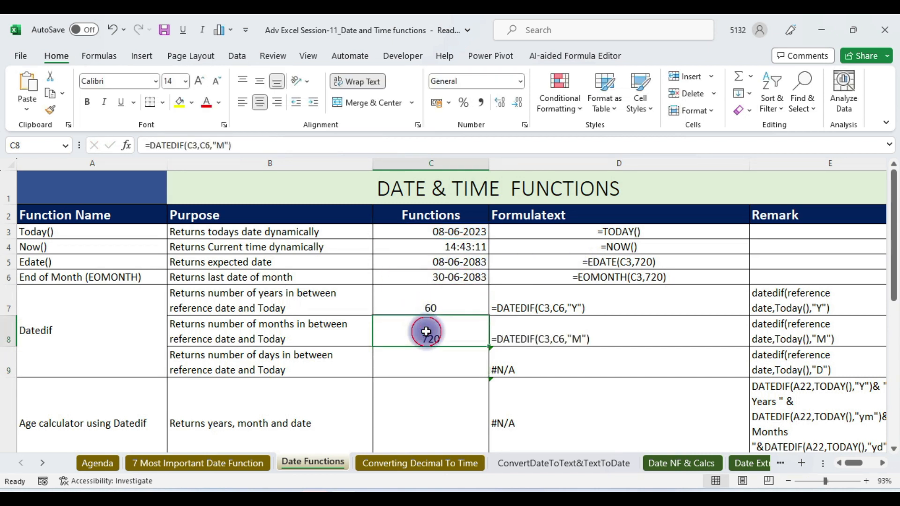
# Enter =DATEDIF(C3,C6,"D") in cell C9 to return the number of days between the dates in C3 and C6.
pyautogui.click(444, 357)
pyautogui.write('=')
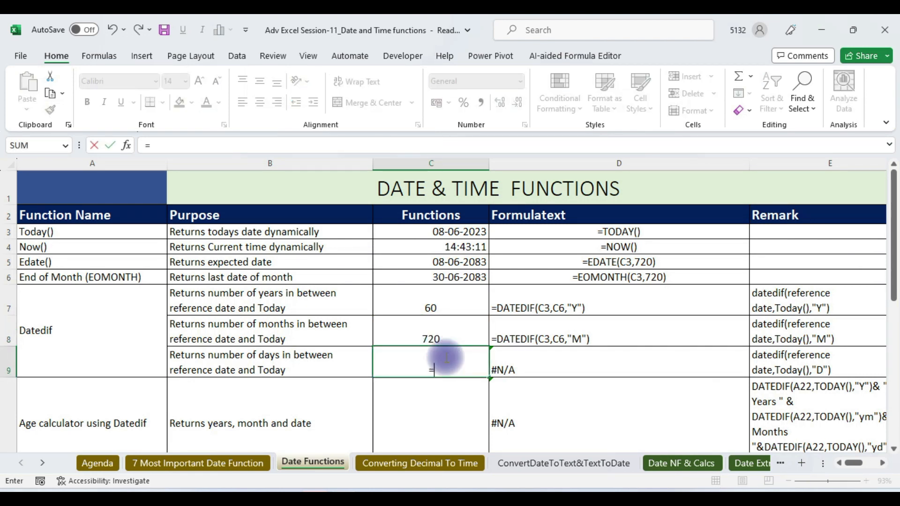
pyautogui.write('datedif(')
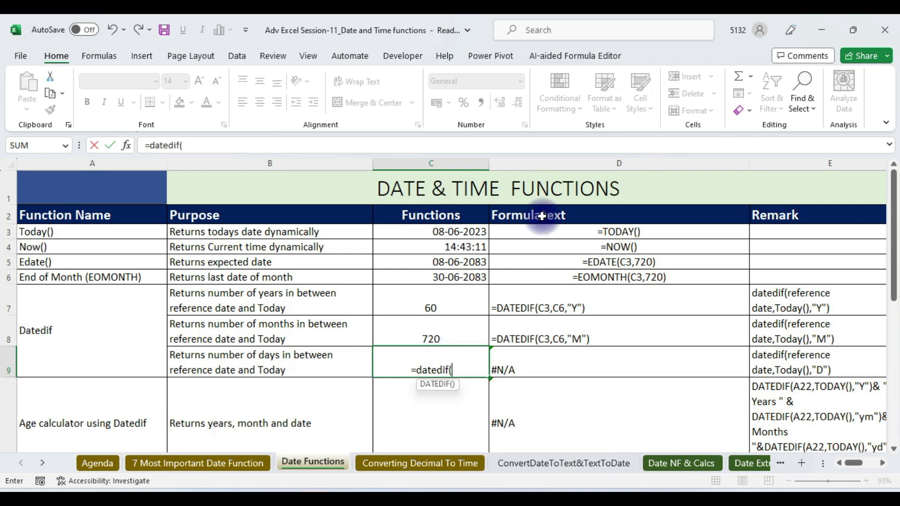
pyautogui.click(426, 233)
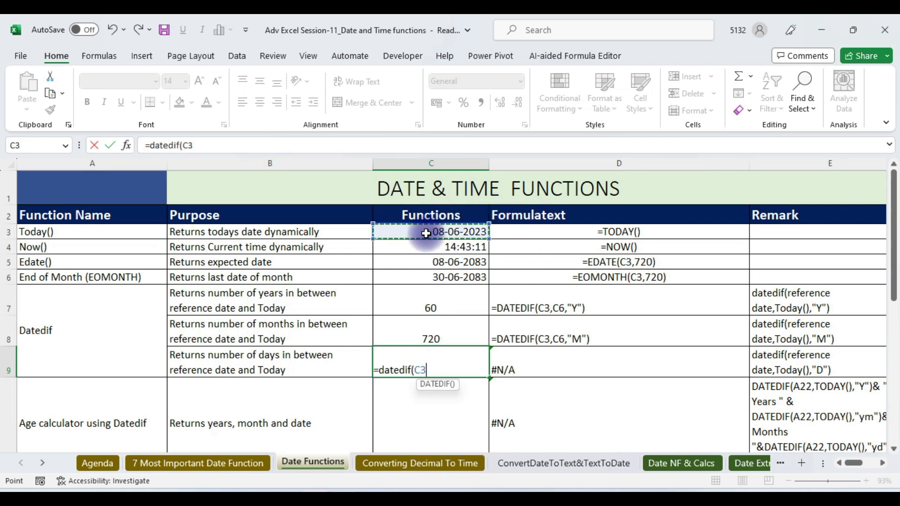
pyautogui.write(',')
pyautogui.click(435, 276)
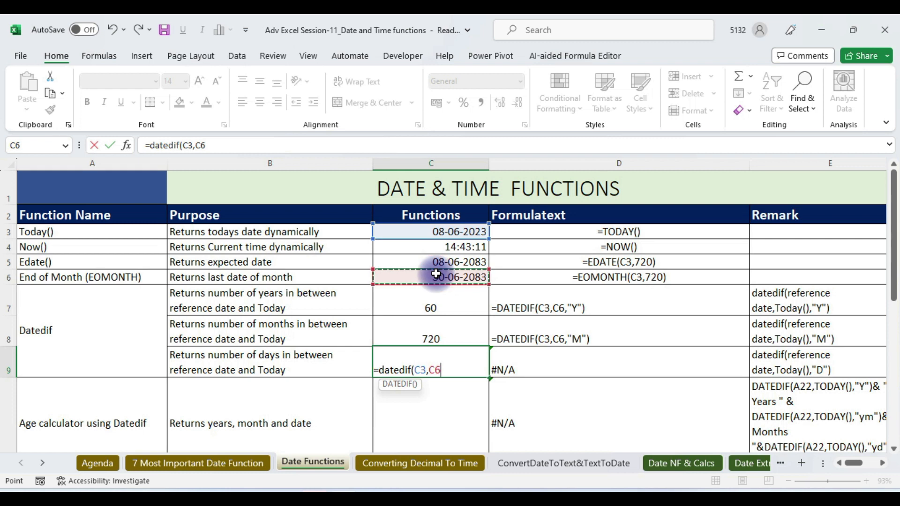
pyautogui.write(',"D")')
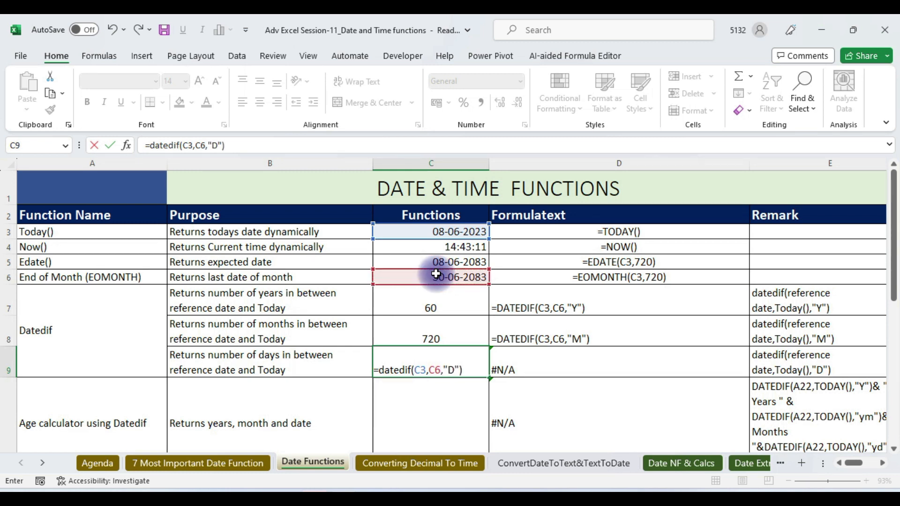
pyautogui.press('Return')
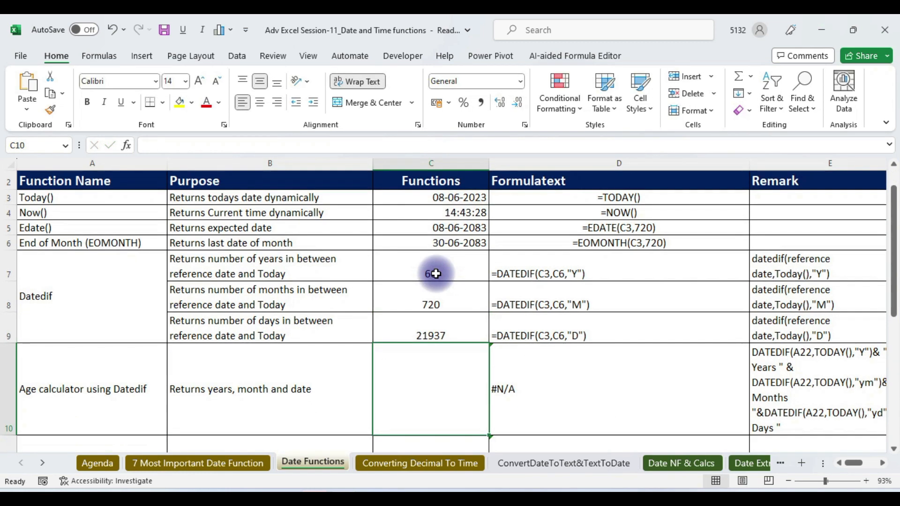
pyautogui.click(444, 329)
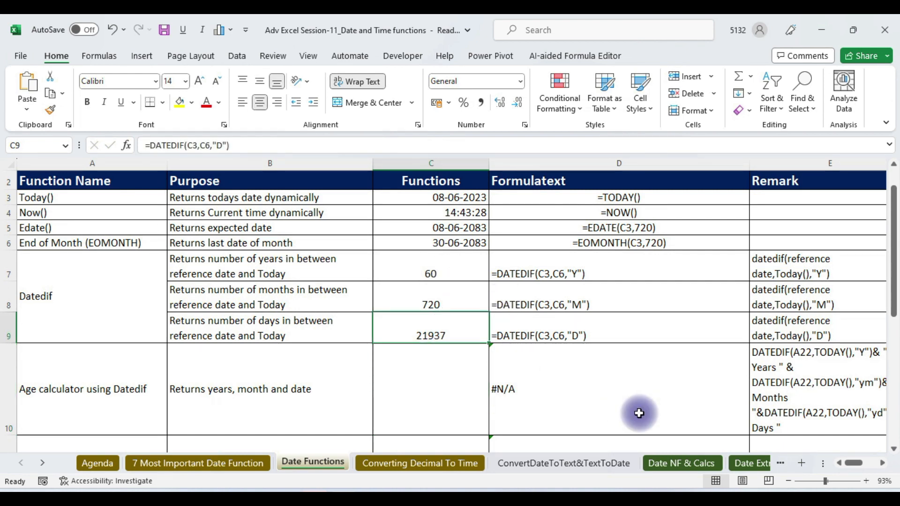
# Check the Google Meet window for replies, and change the DATEDIF unit in cell C9 of the Excel sheet to "MD".
pyautogui.hotkey('alt', 'Tab')
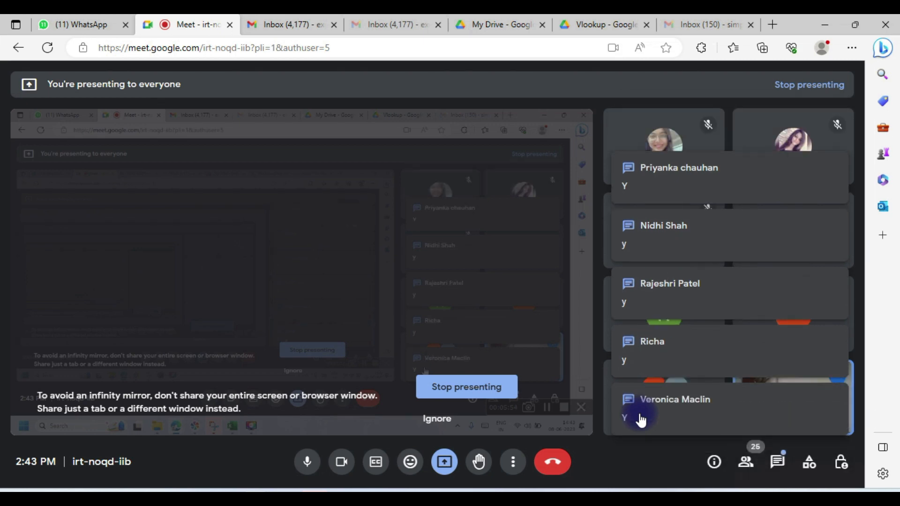
pyautogui.hotkey('alt', 'Tab')
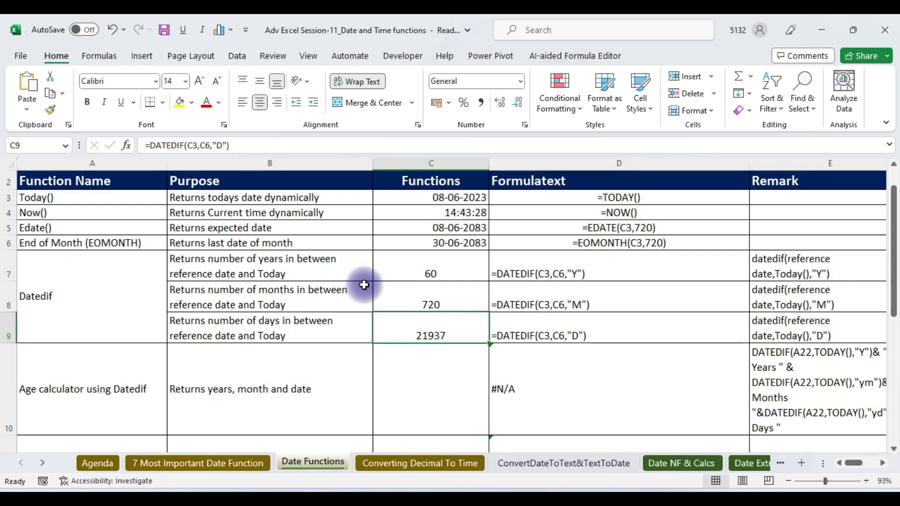
pyautogui.click(216, 146)
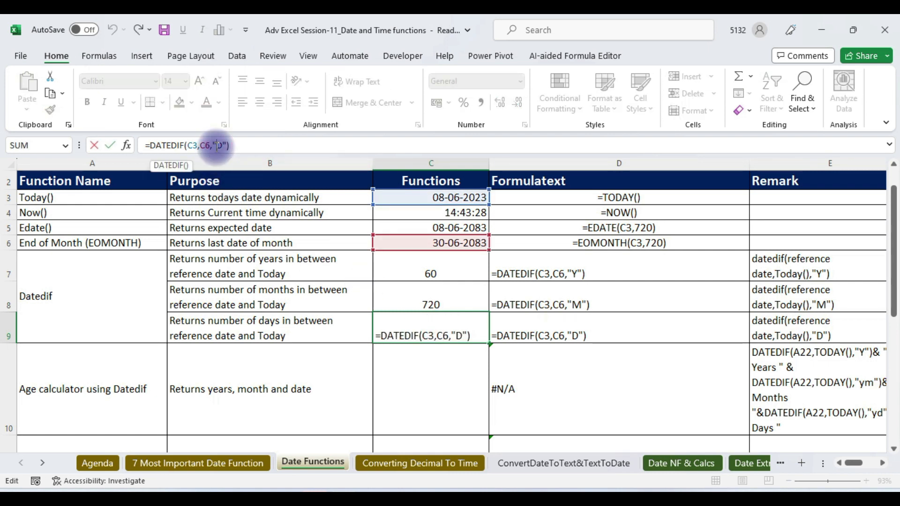
pyautogui.write('M')
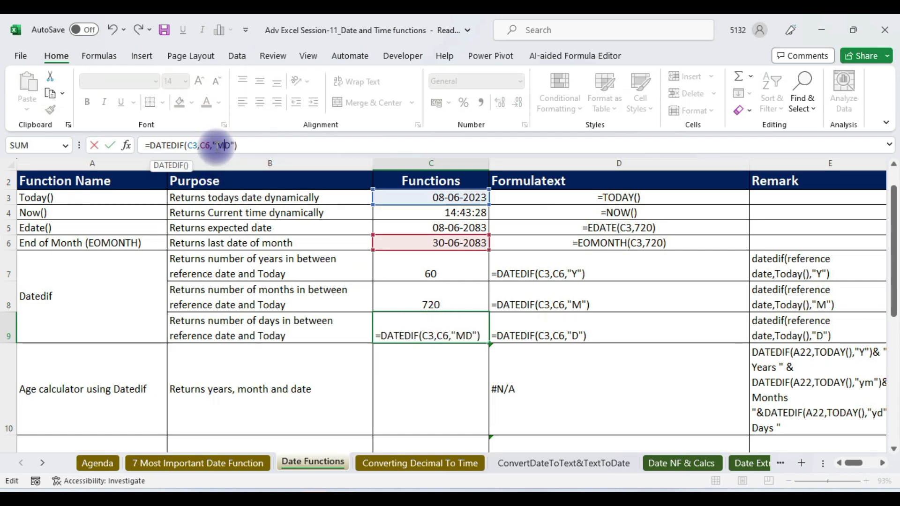
pyautogui.press('Return')
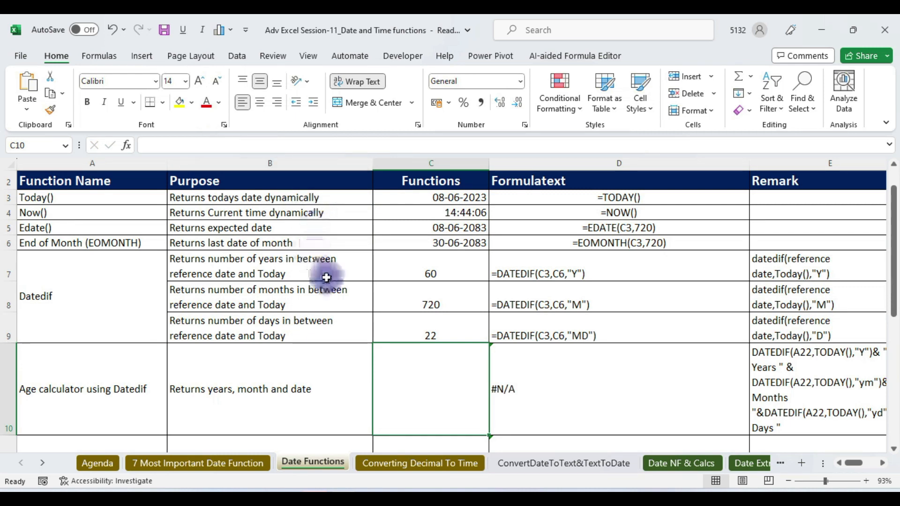
pyautogui.click(402, 332)
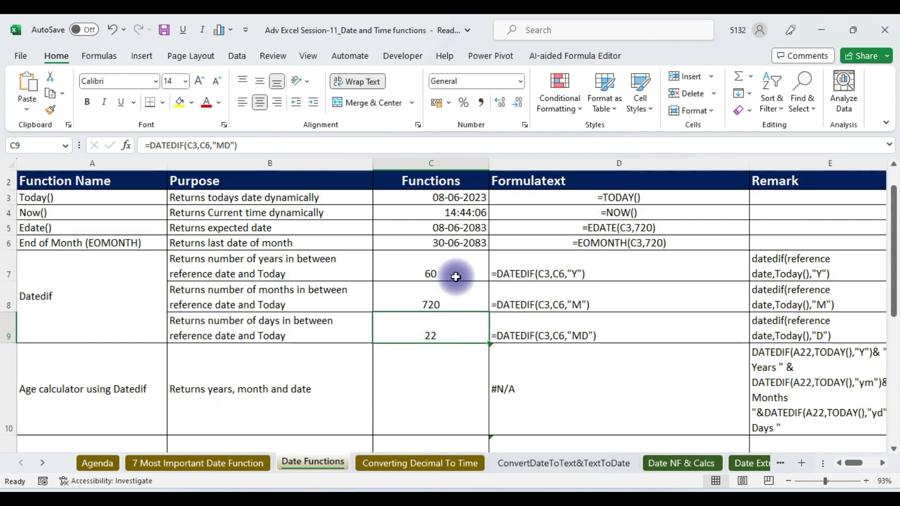
# Highlight the TODAY date in C3 and the EOMONTH date in C6 with yellow fill.
pyautogui.click(415, 196)
pyautogui.click(180, 105)
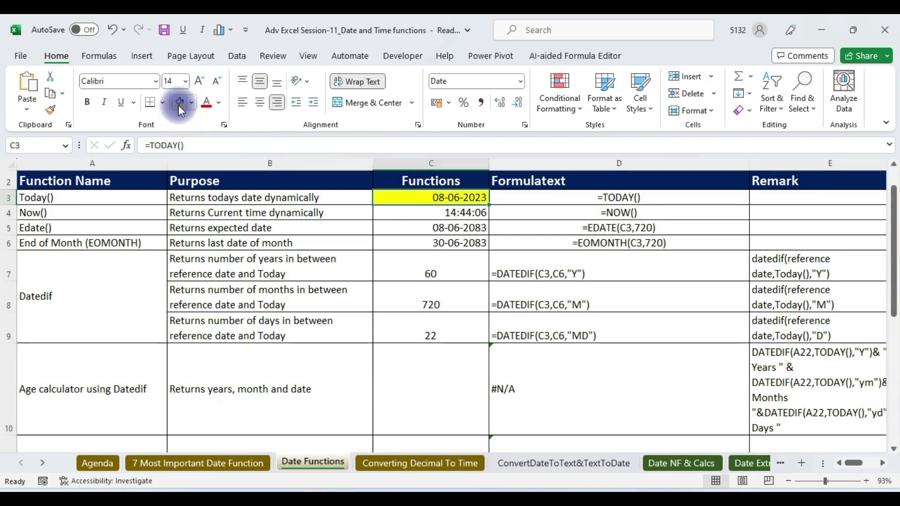
pyautogui.click(410, 243)
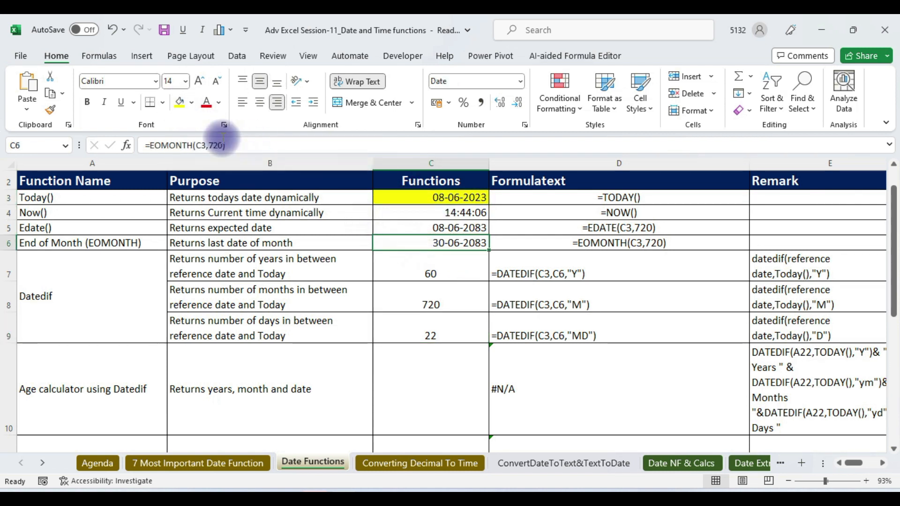
pyautogui.click(179, 104)
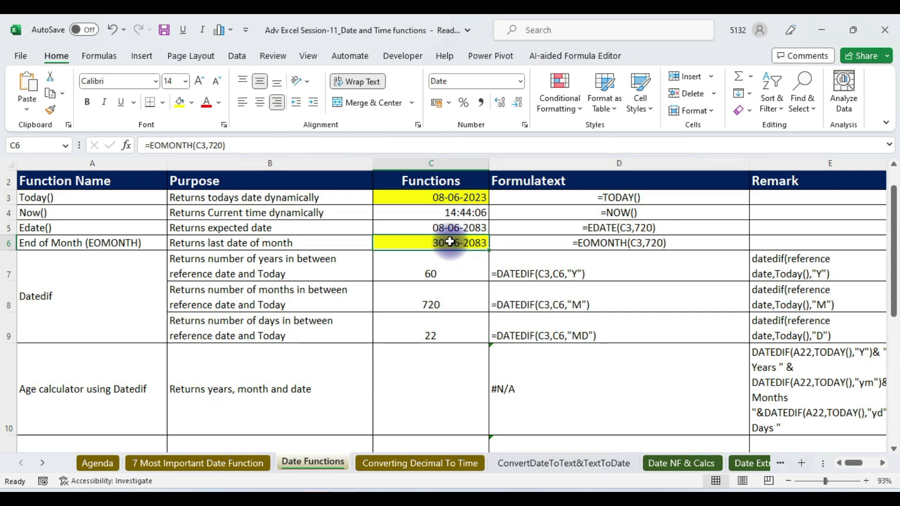
# Change the DATEDIF unit in cell C8 to "YM" to return the months left over after full years.
pyautogui.click(430, 333)
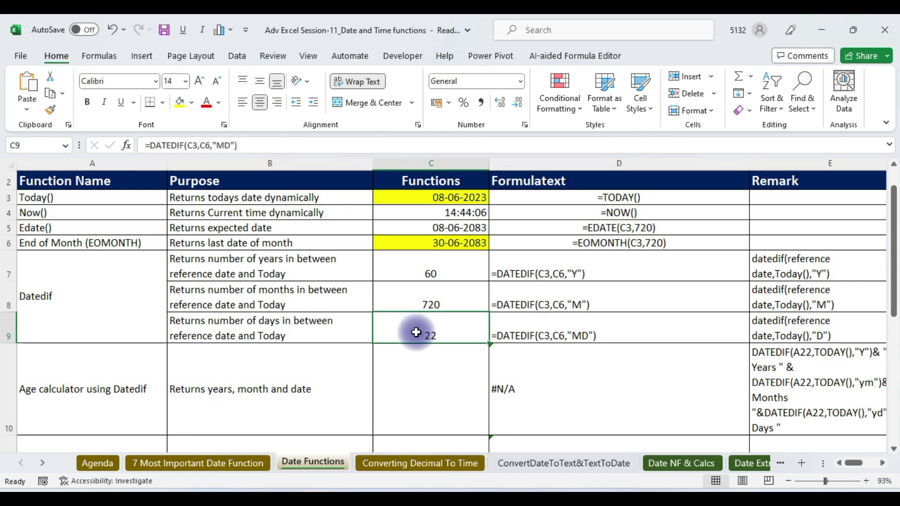
pyautogui.click(461, 302)
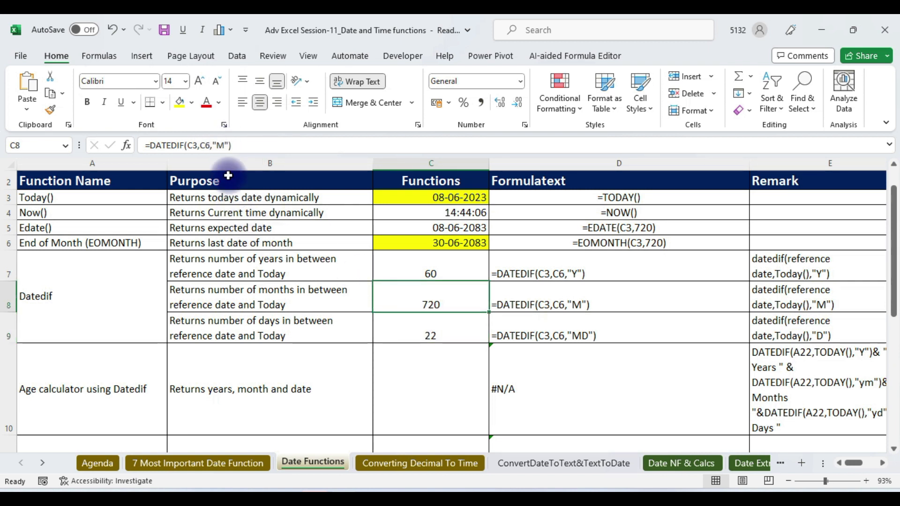
pyautogui.click(218, 145)
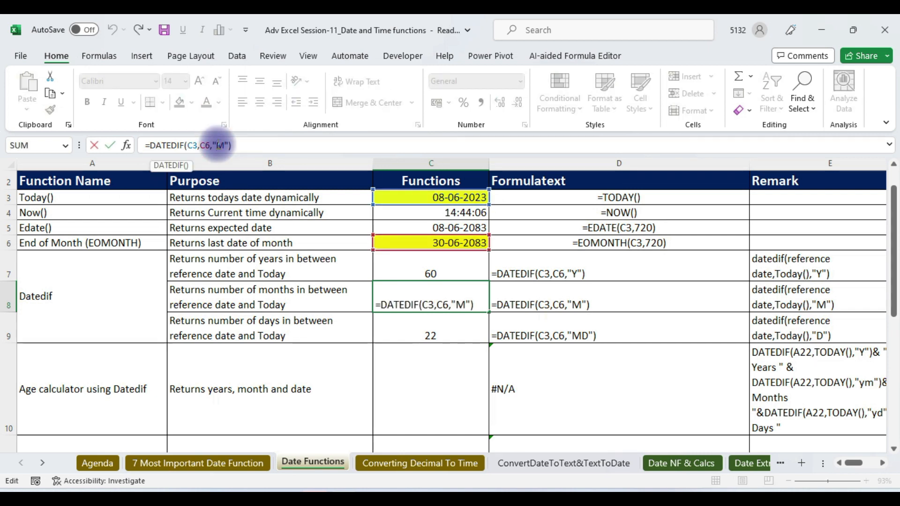
pyautogui.write('Y')
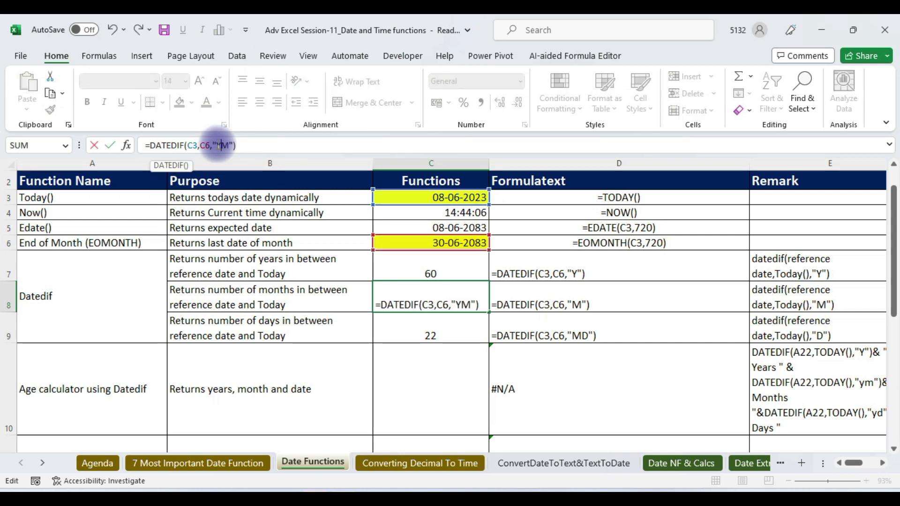
pyautogui.press('Return')
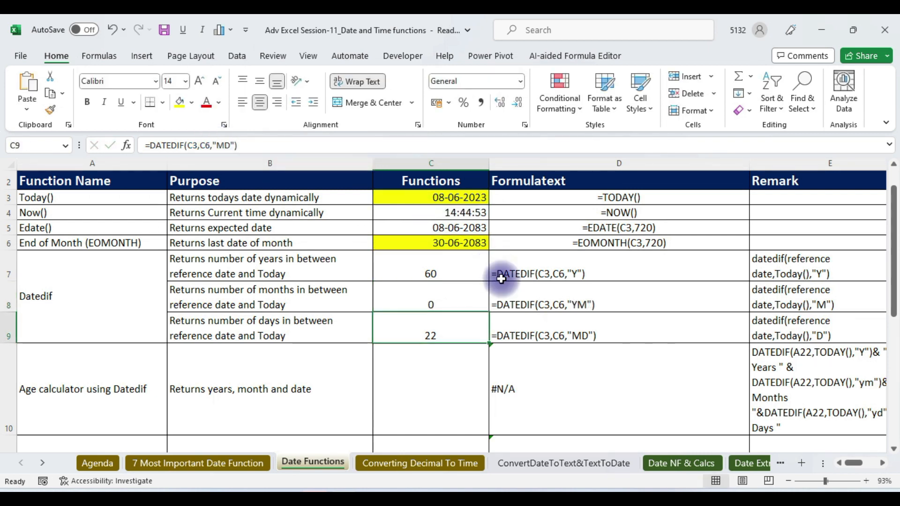
# Review the YM result against the dates it uses, and set the months argument of the EOMONTH formula in C6 to 722.
pyautogui.click(453, 304)
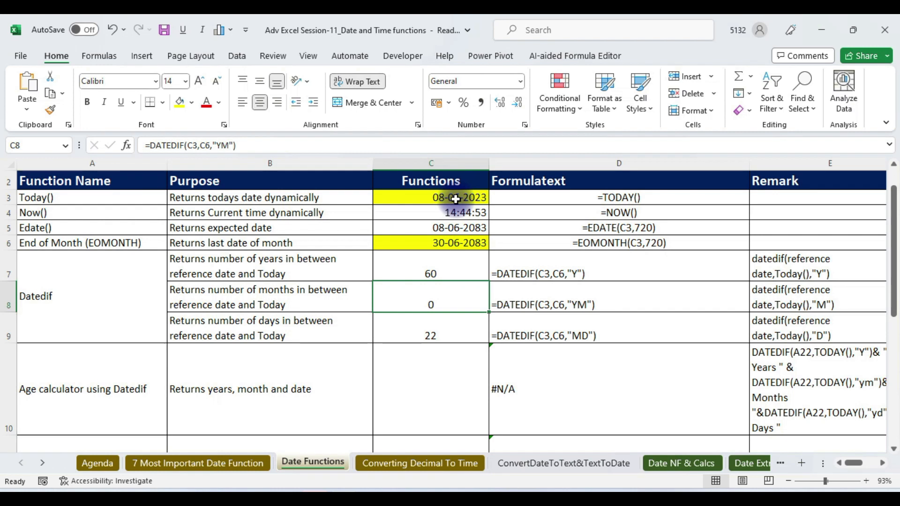
pyautogui.click(458, 240)
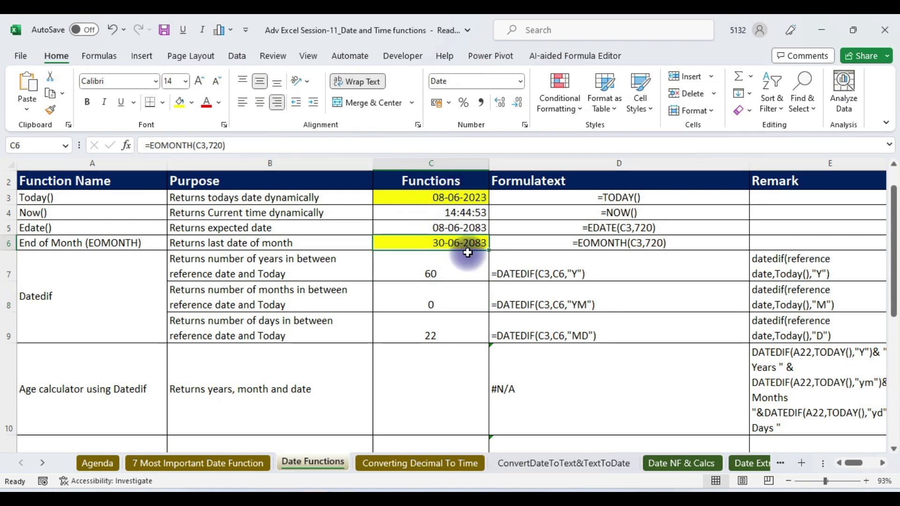
pyautogui.click(441, 298)
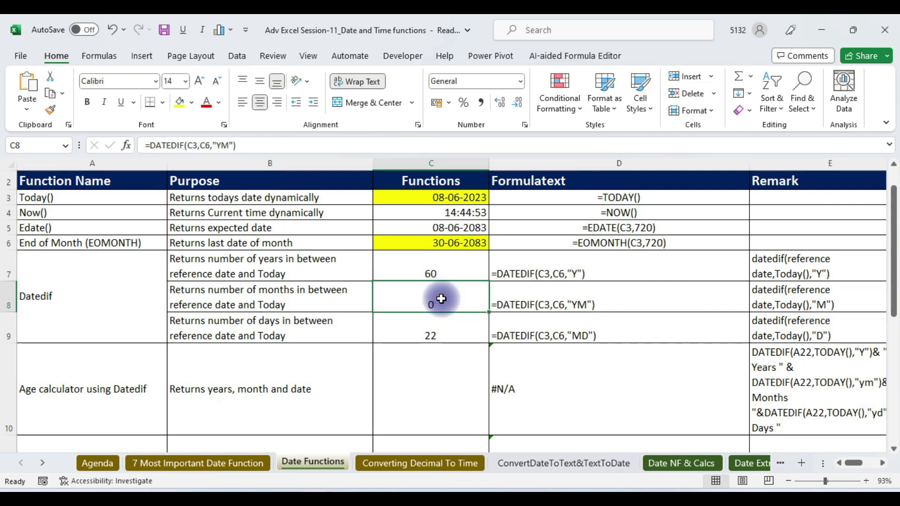
pyautogui.click(443, 244)
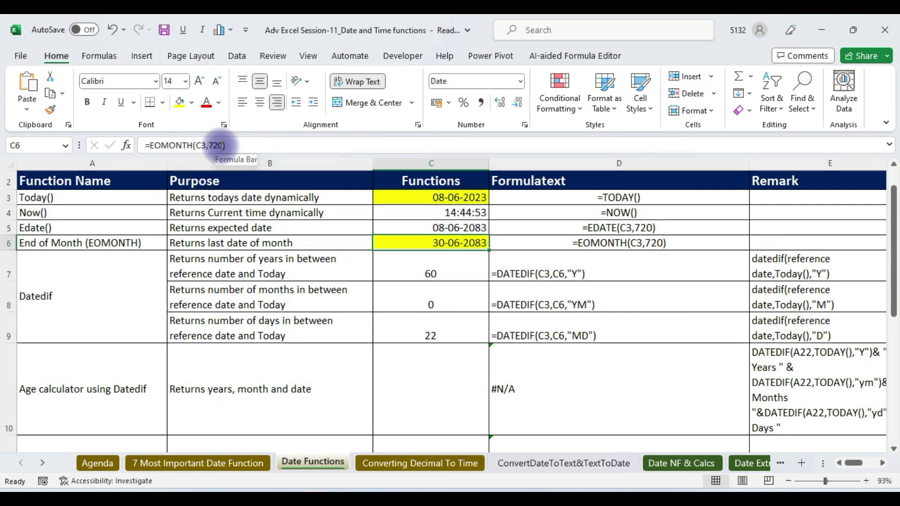
pyautogui.click(223, 145)
pyautogui.press('BackSpace')
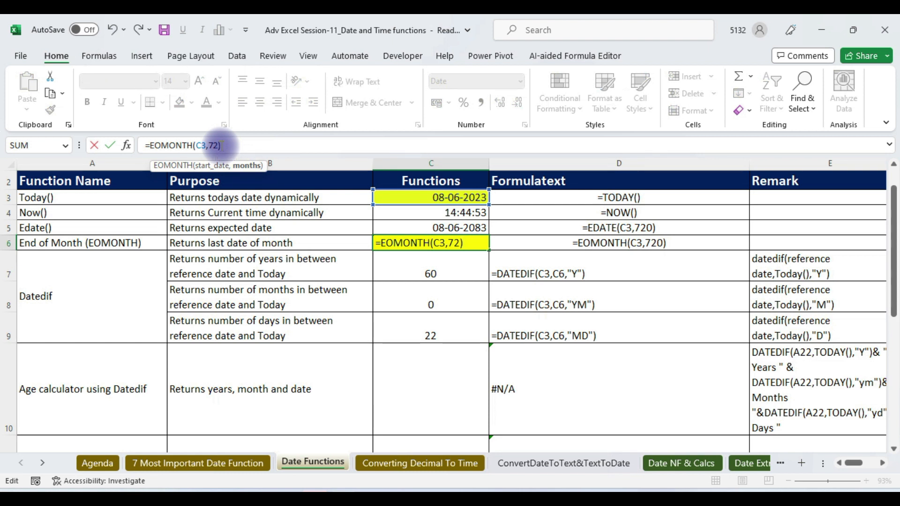
pyautogui.write('2')
pyautogui.press('Return')
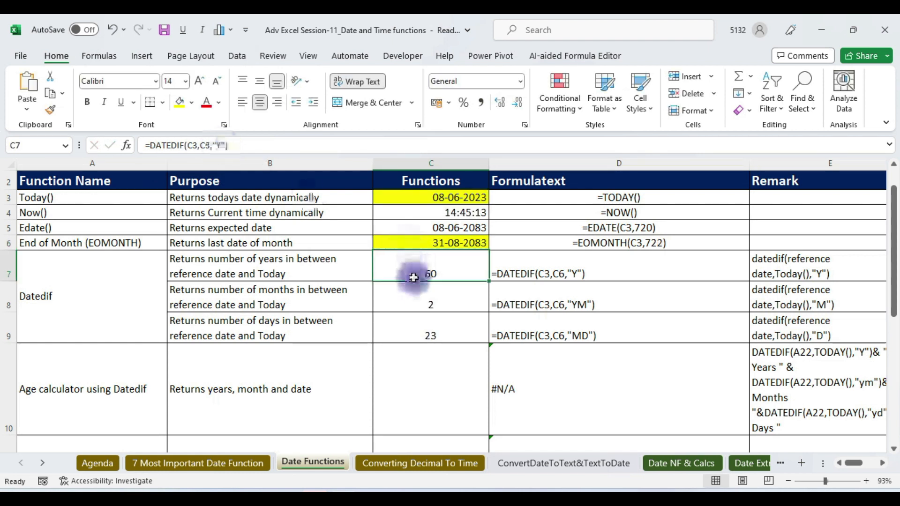
# Compare the C3 and C6 dates with the DATEDIF years, months and days in C7 to C9, and check the Google Meet window for replies.
pyautogui.click(416, 285)
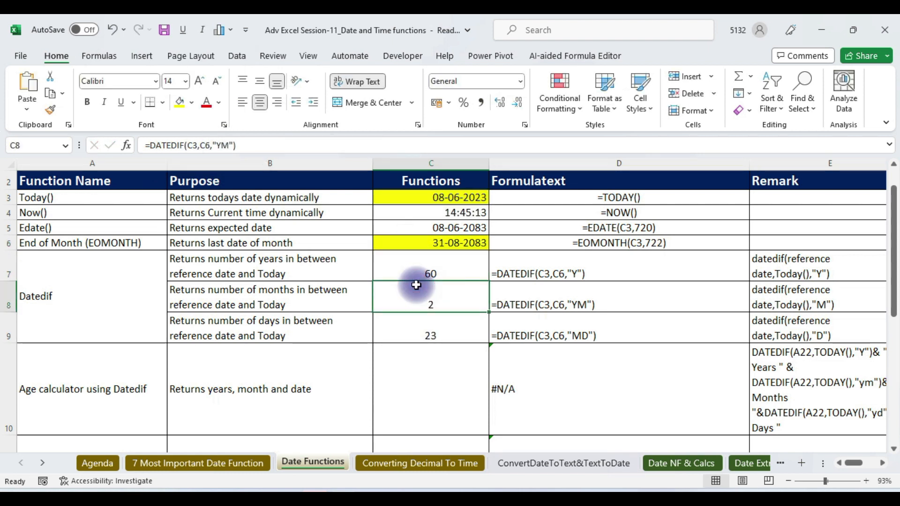
pyautogui.click(447, 196)
pyautogui.click(449, 244)
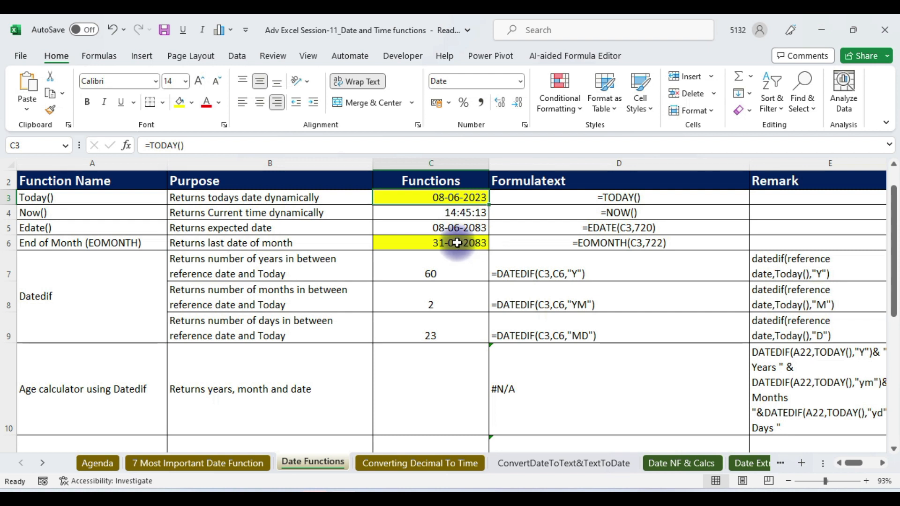
pyautogui.click(438, 291)
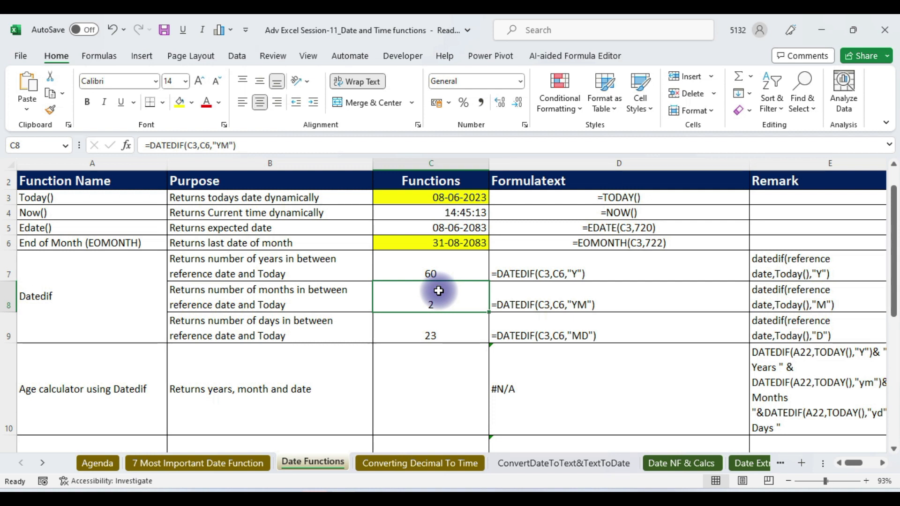
pyautogui.click(434, 197)
pyautogui.click(419, 243)
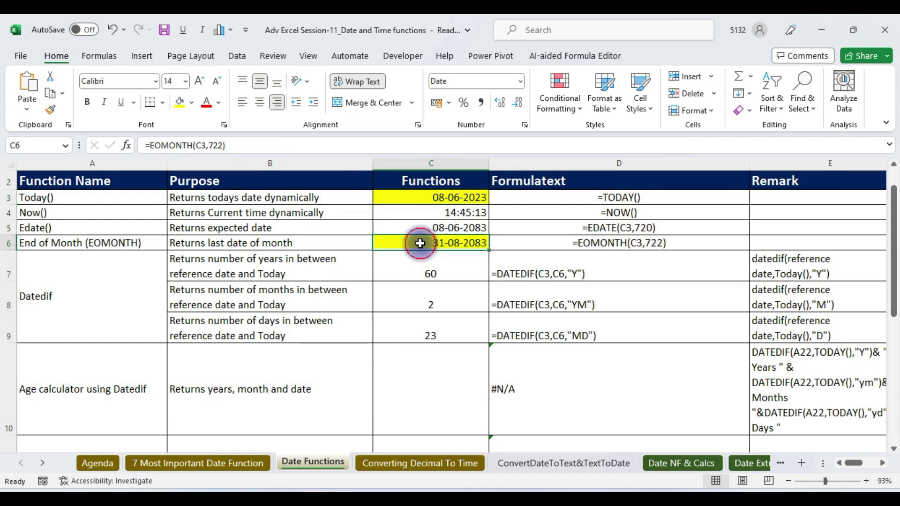
pyautogui.click(419, 268)
pyautogui.click(421, 310)
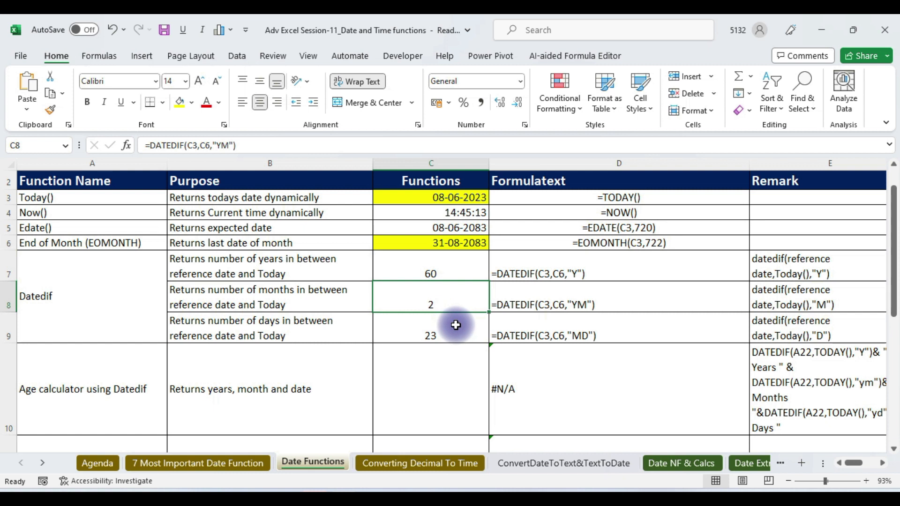
pyautogui.click(442, 328)
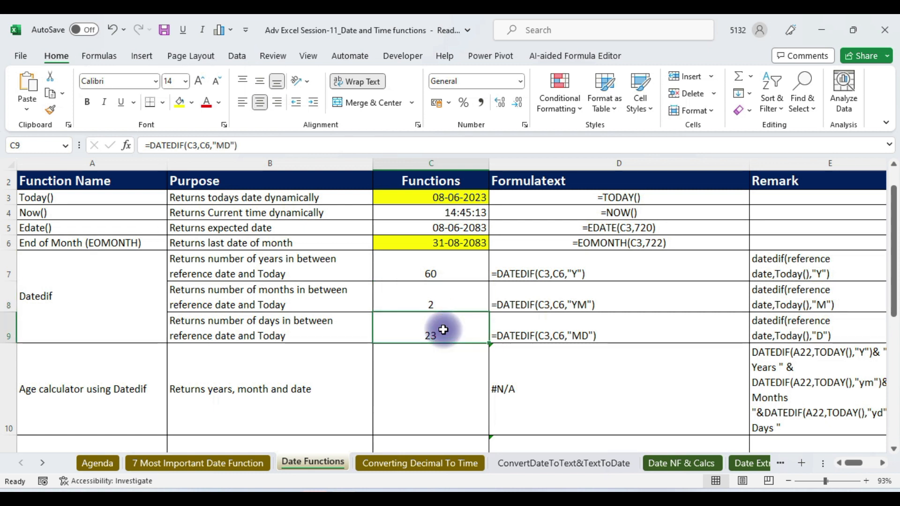
pyautogui.click(451, 200)
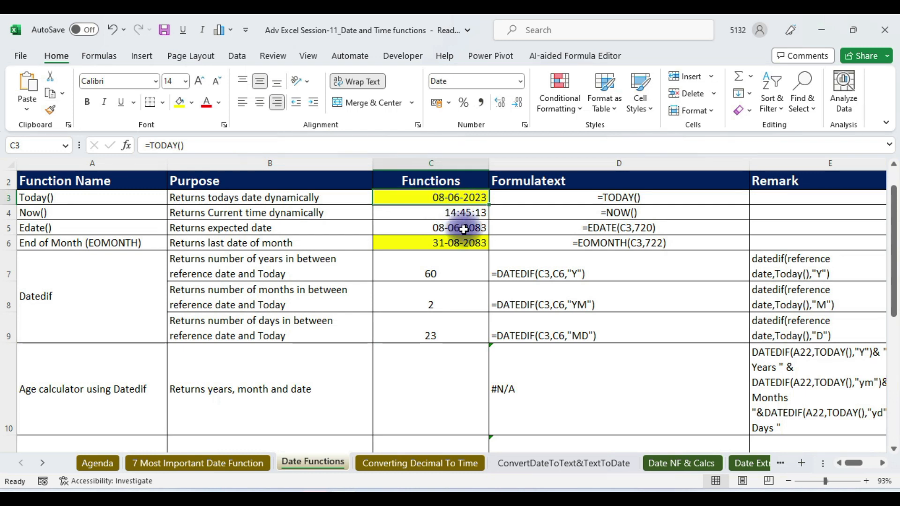
pyautogui.click(429, 242)
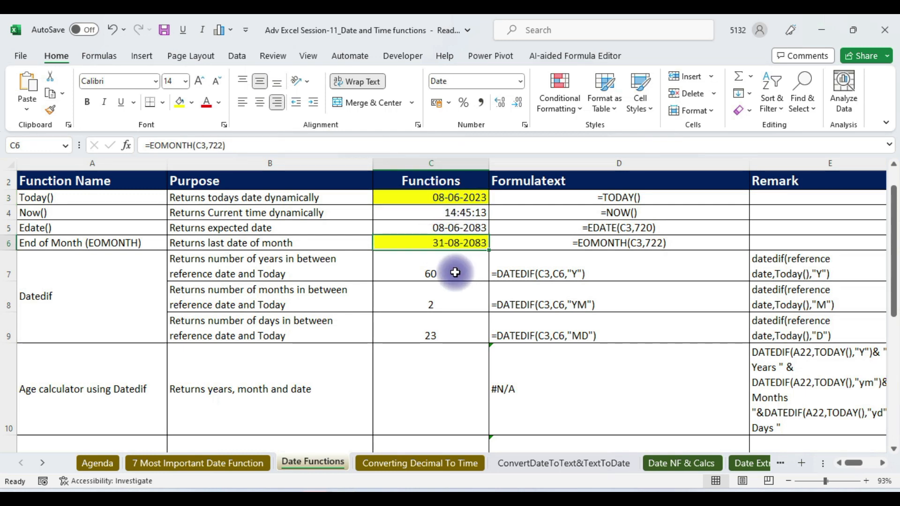
pyautogui.click(428, 267)
pyautogui.click(416, 303)
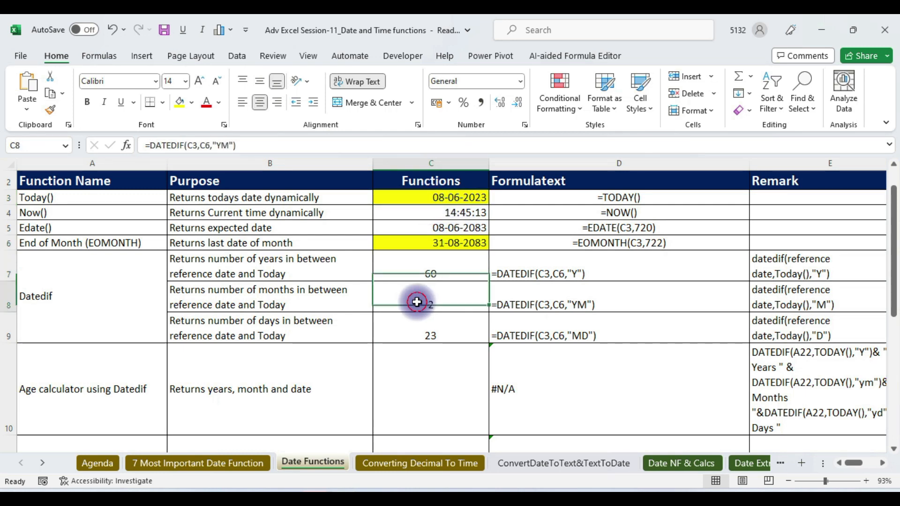
pyautogui.click(441, 327)
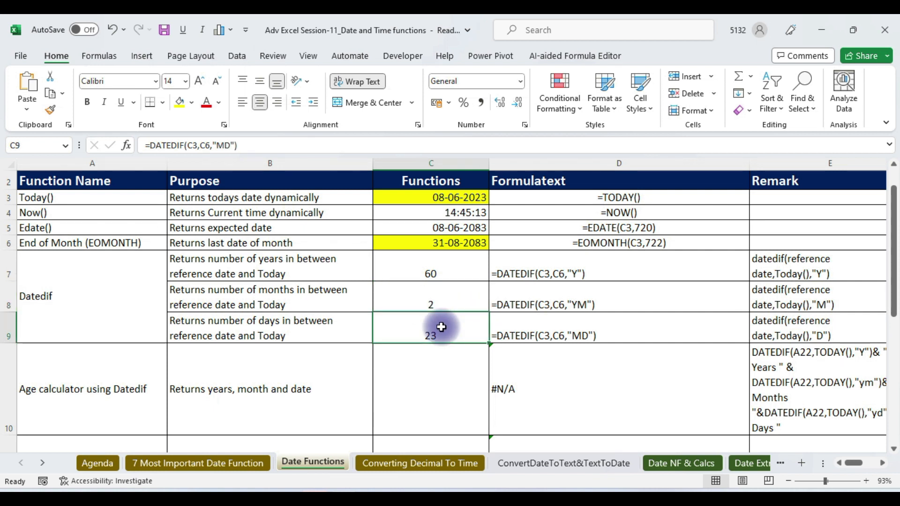
pyautogui.hotkey('alt', 'Tab')
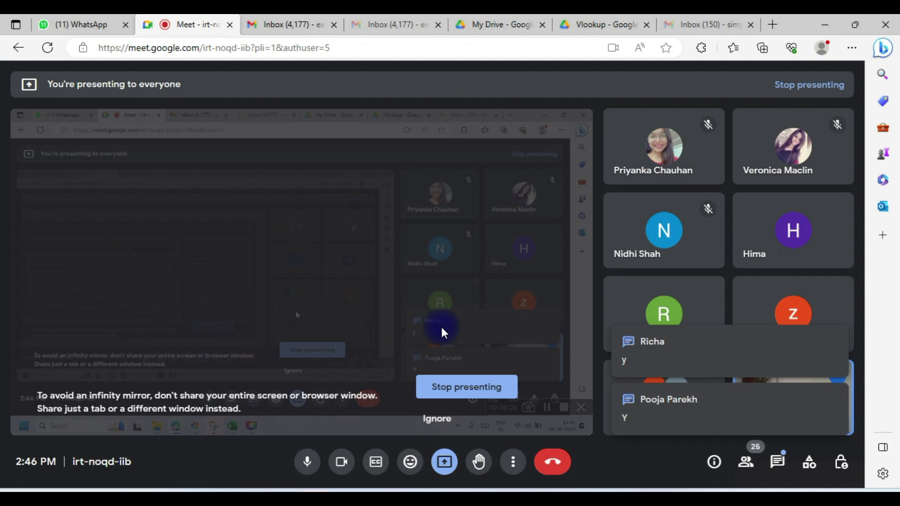
pyautogui.hotkey('alt', 'Tab')
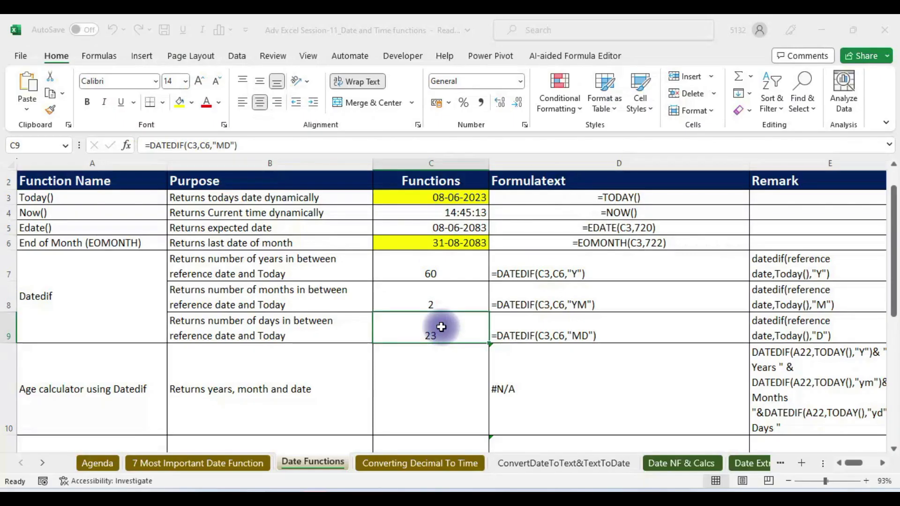
# Enter =C7&"Yrs"&C8&"Months"&C9&"Days" in cell C10 of the Excel sheet to combine the age parts into one text.
pyautogui.click(432, 381)
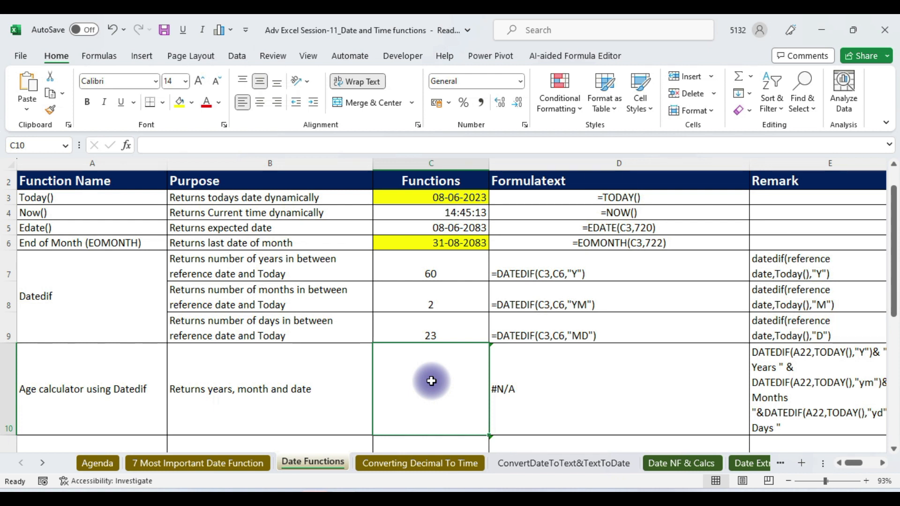
pyautogui.write('=')
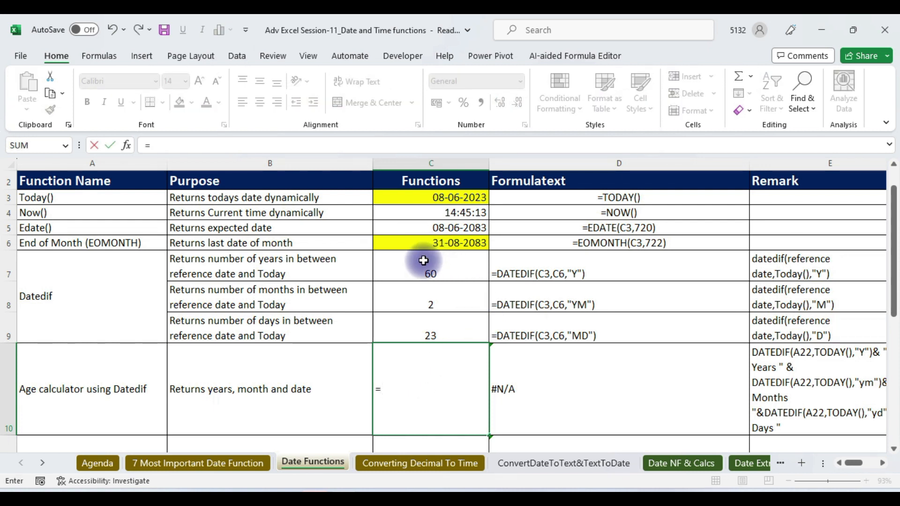
pyautogui.click(425, 261)
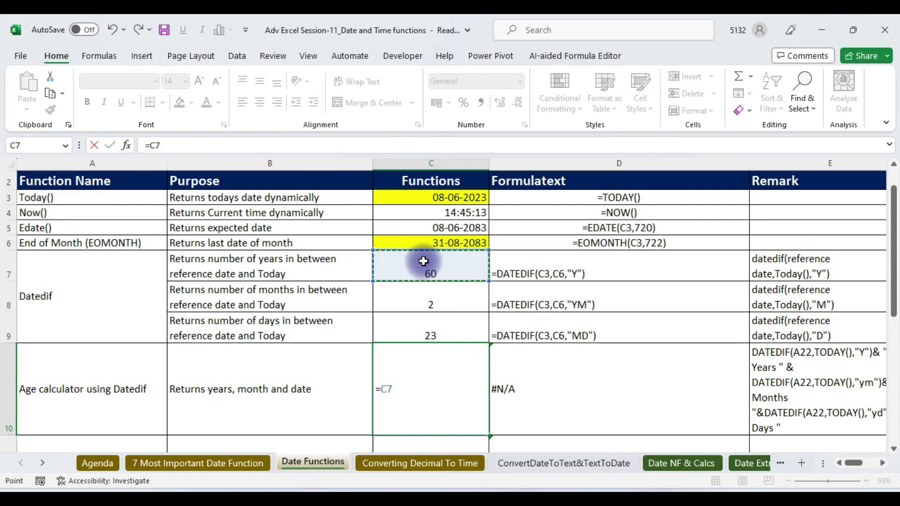
pyautogui.write('&')
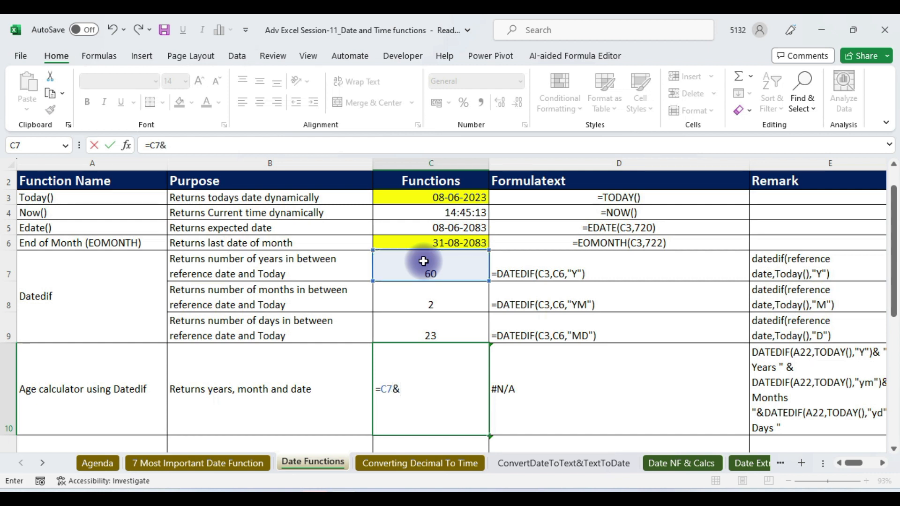
pyautogui.write('"Yrs"')
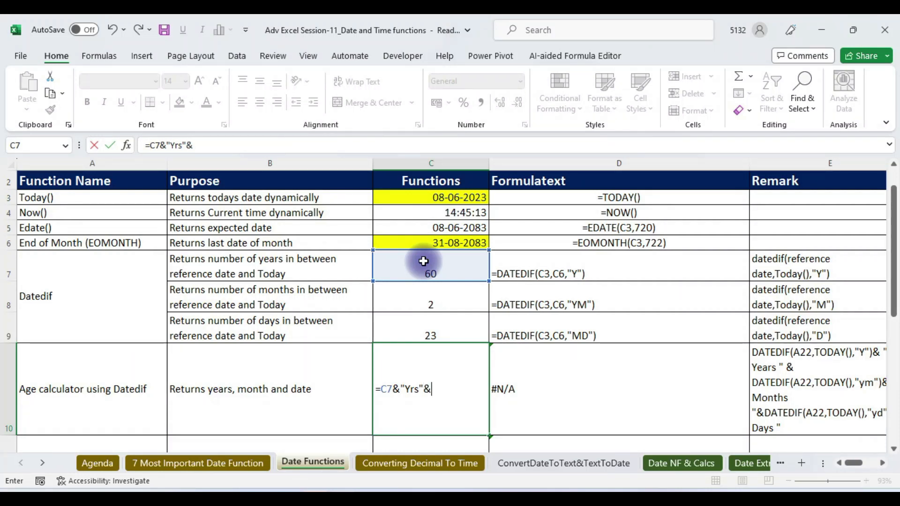
pyautogui.write('&')
pyautogui.click(449, 296)
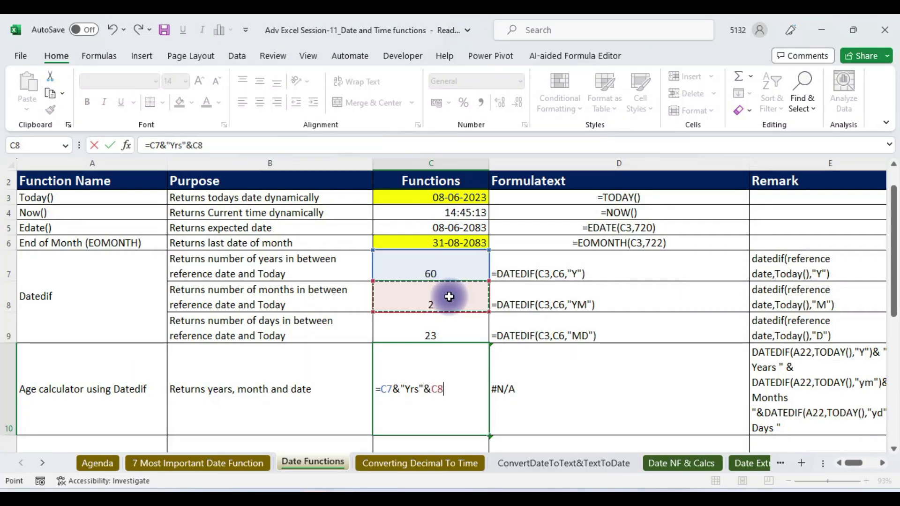
pyautogui.write('&')
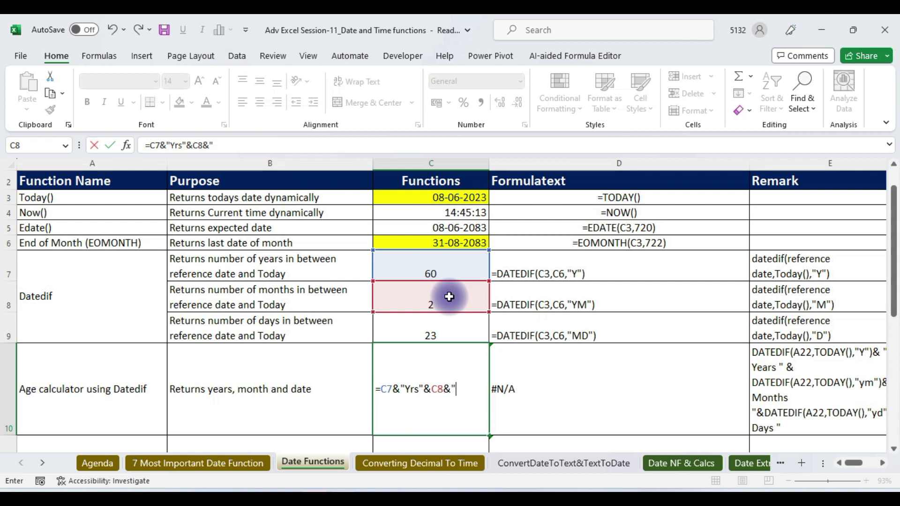
pyautogui.write('"Month')
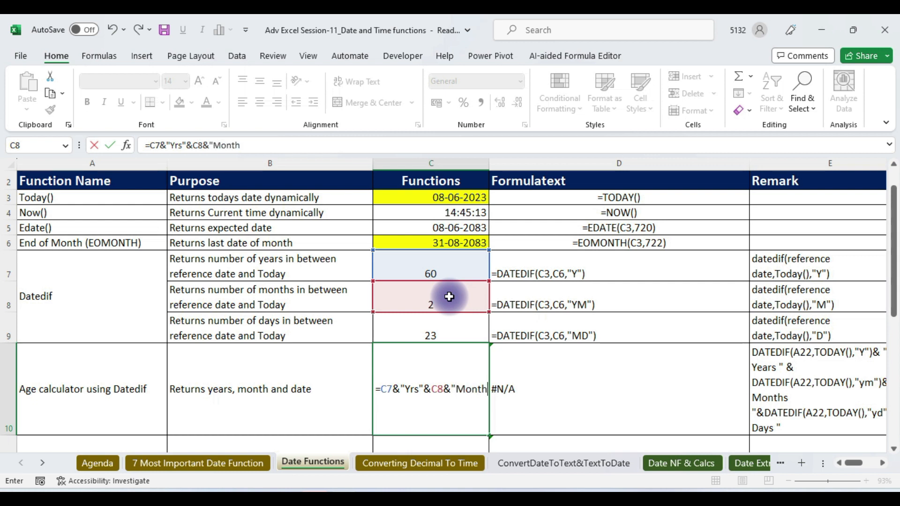
pyautogui.write('s"')
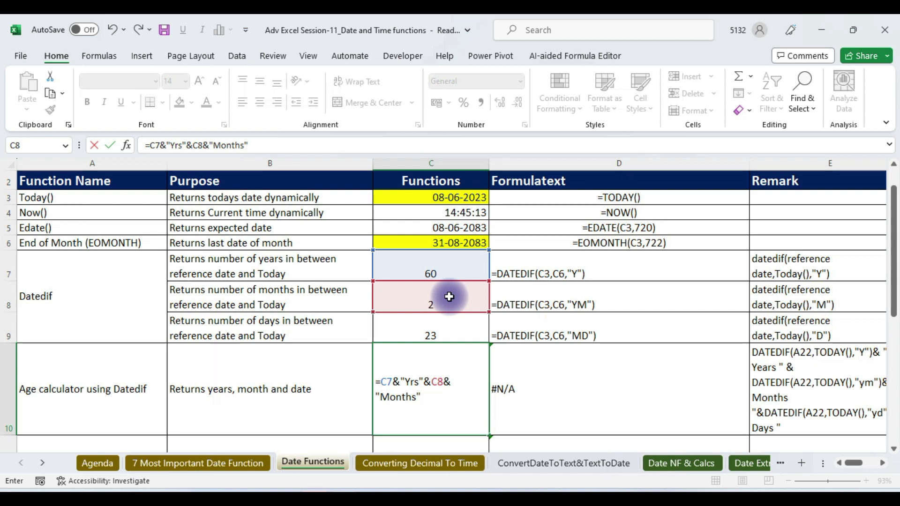
pyautogui.write('&')
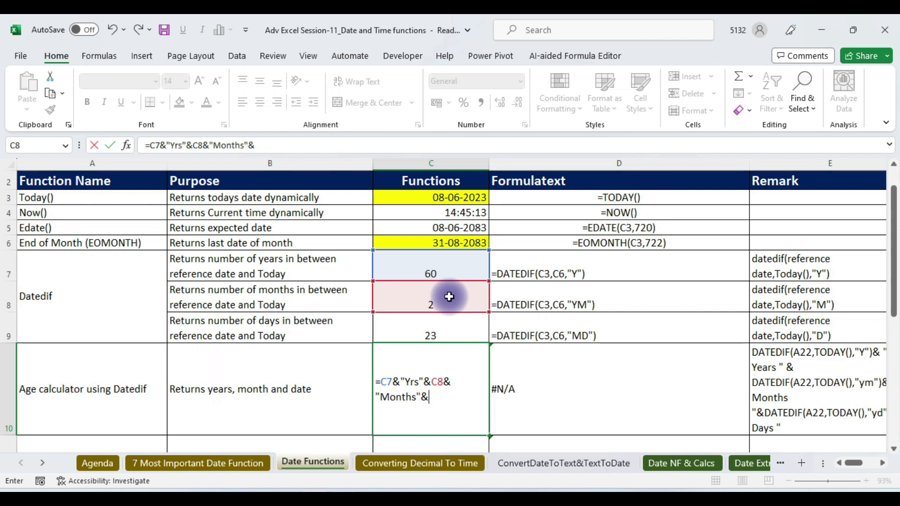
pyautogui.click(417, 331)
pyautogui.write('&')
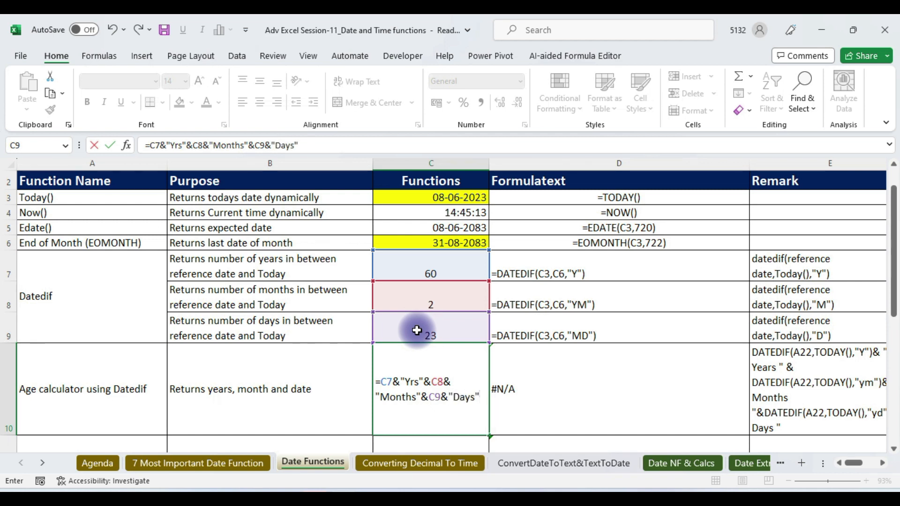
pyautogui.write('"Days"')
pyautogui.press('Return')
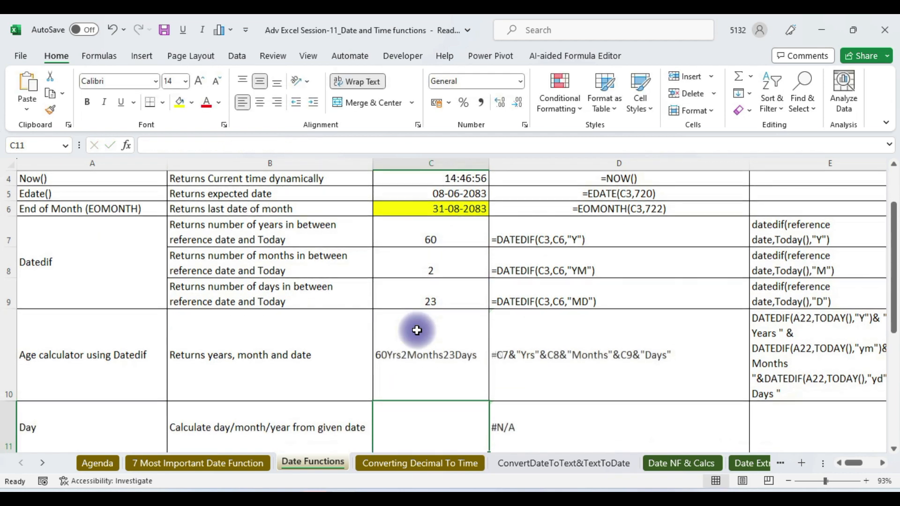
# Add a trailing space after Yrs and Months in the C10 formula, making it =C7&"Yrs "&C8&"Months "&C9&"Days".
pyautogui.click(439, 371)
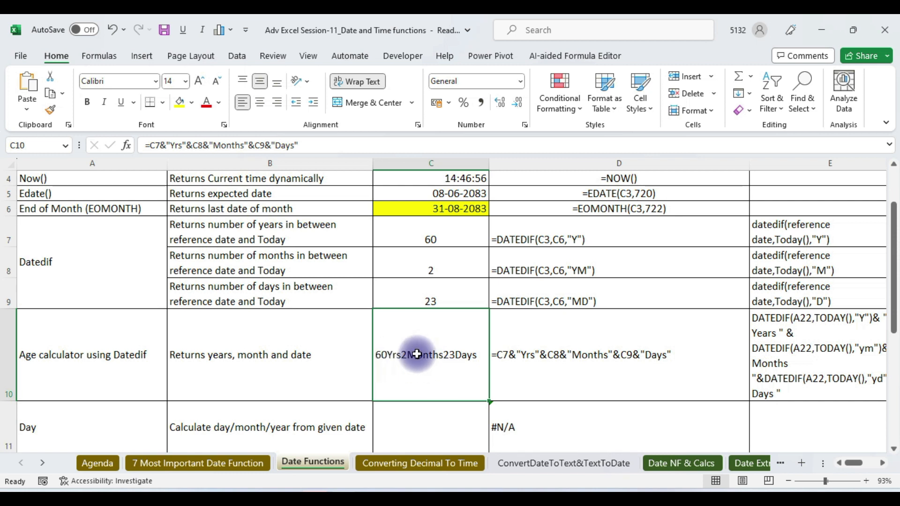
pyautogui.click(182, 145)
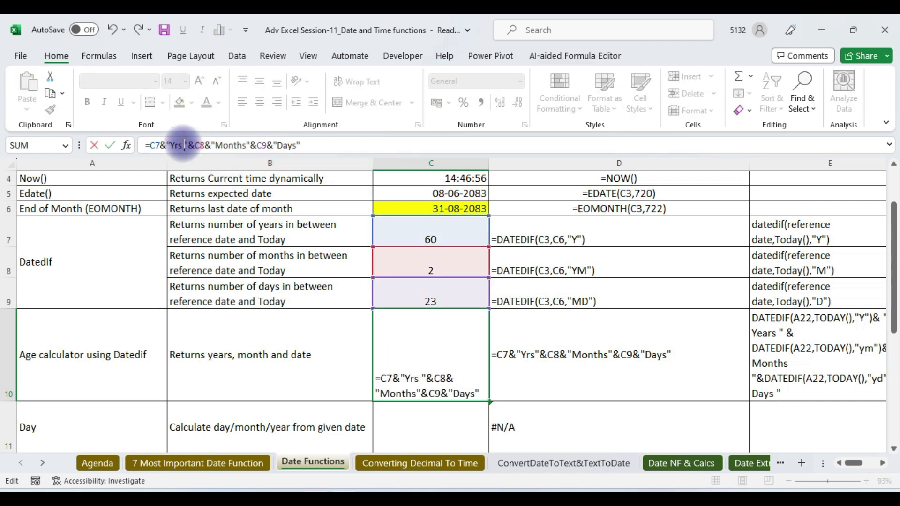
pyautogui.click(247, 145)
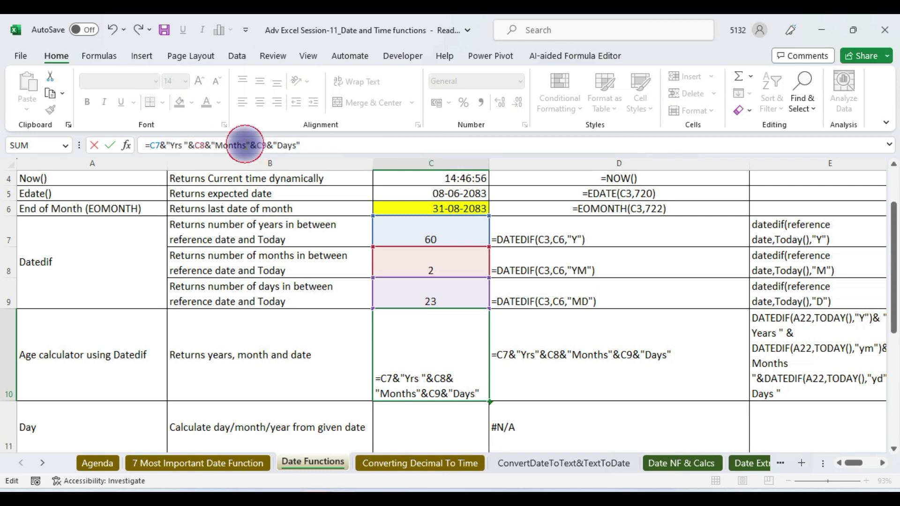
pyautogui.press('Return')
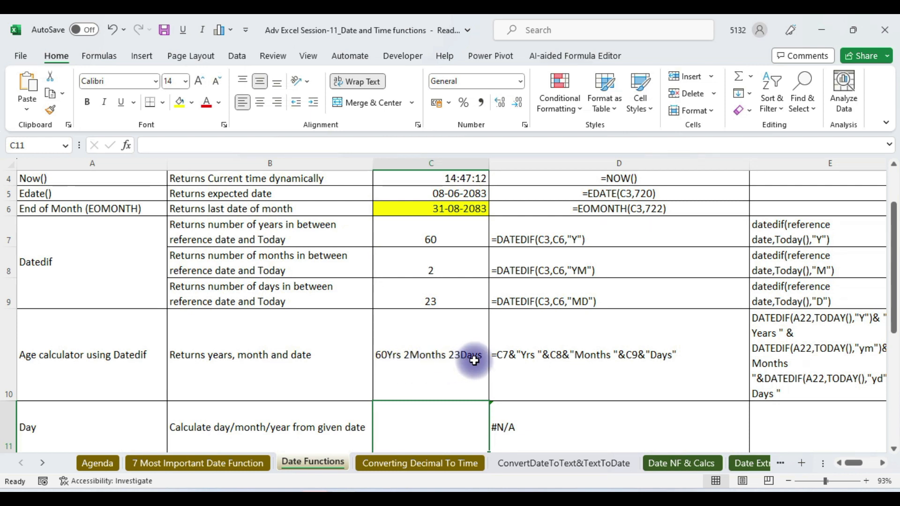
# Insert a literal ampersand before the days in C10, making the formula =C7&"Yrs "&C8&"Months "&"&"&C9&"Days".
pyautogui.click(431, 353)
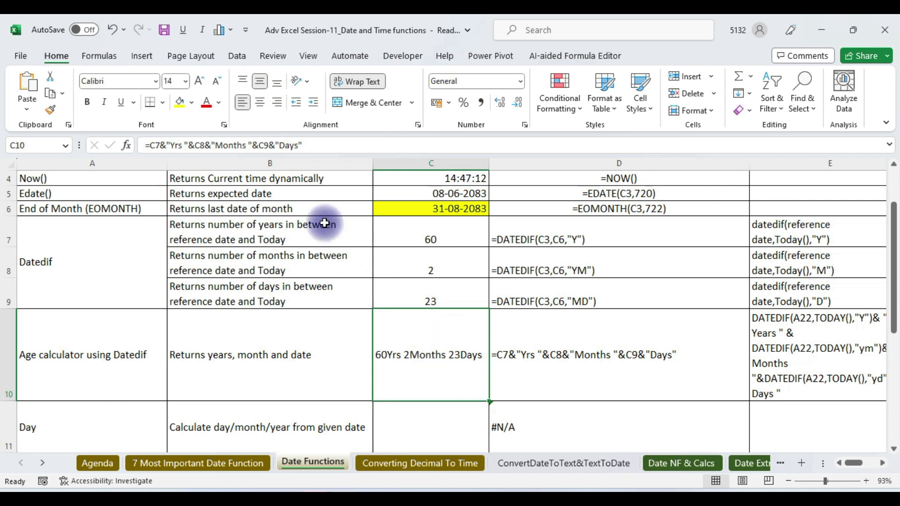
pyautogui.click(259, 146)
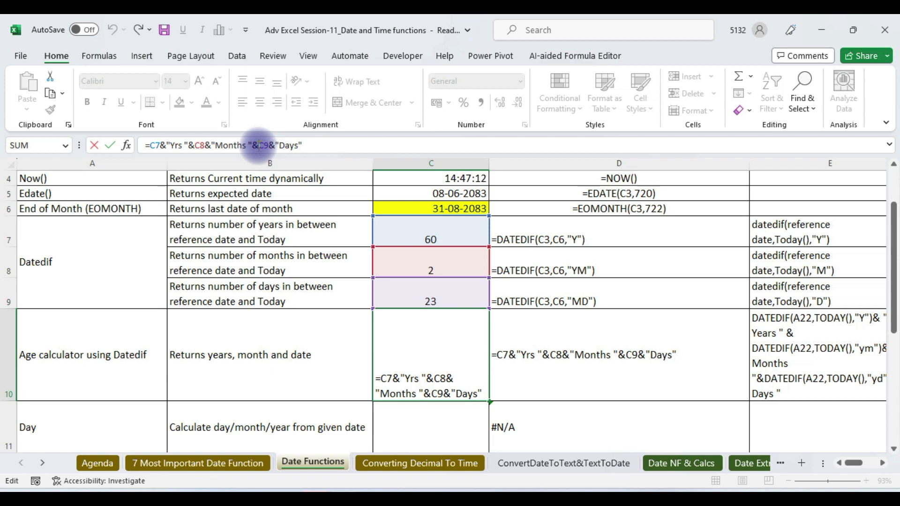
pyautogui.write('"&"')
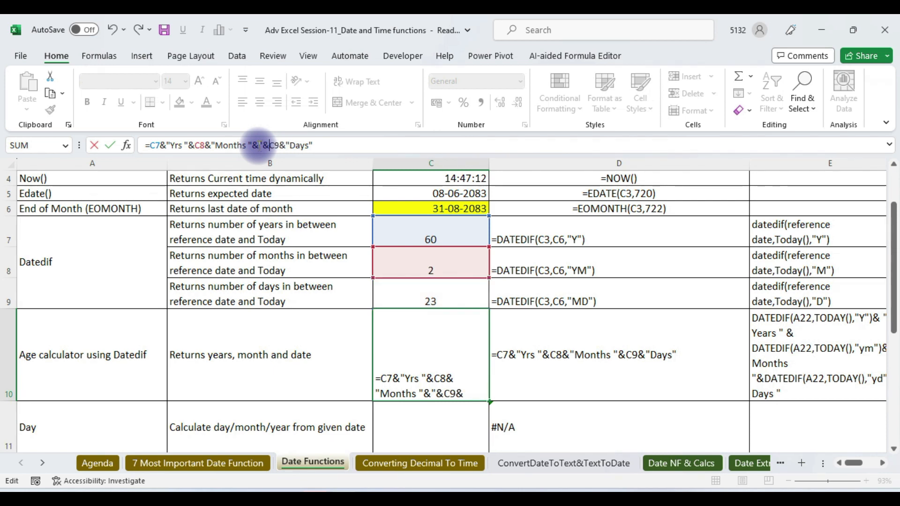
pyautogui.press('Return')
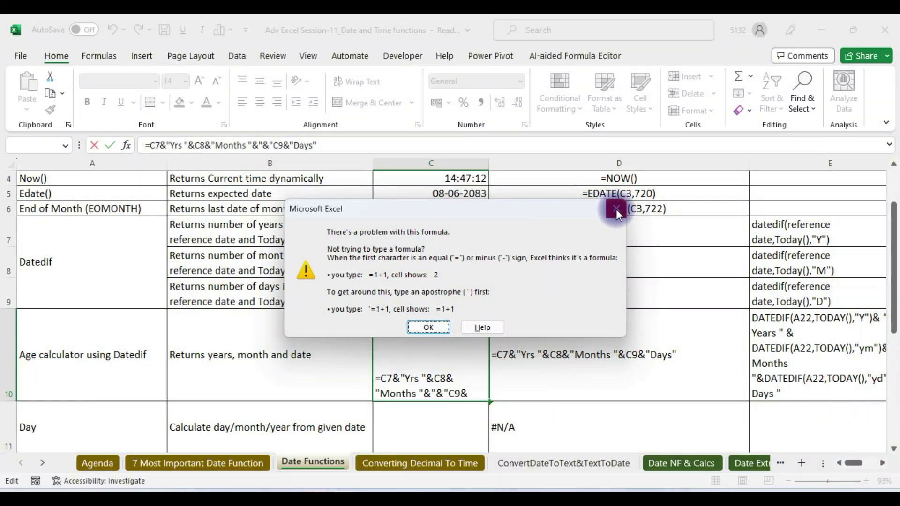
pyautogui.click(616, 209)
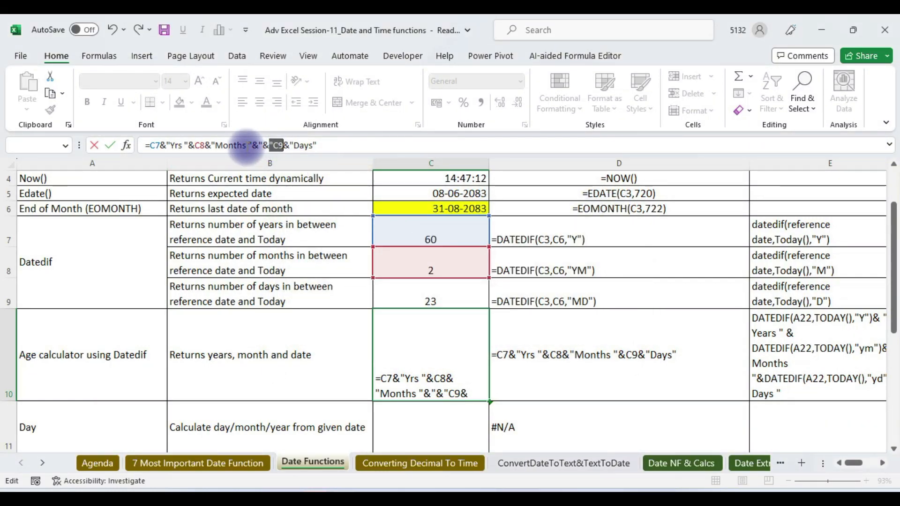
pyautogui.click(274, 146)
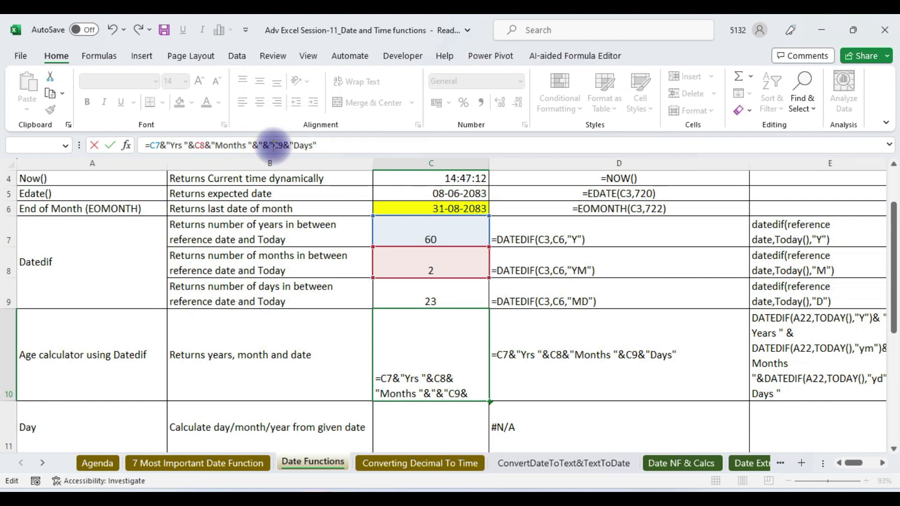
pyautogui.write('&')
pyautogui.press('Return')
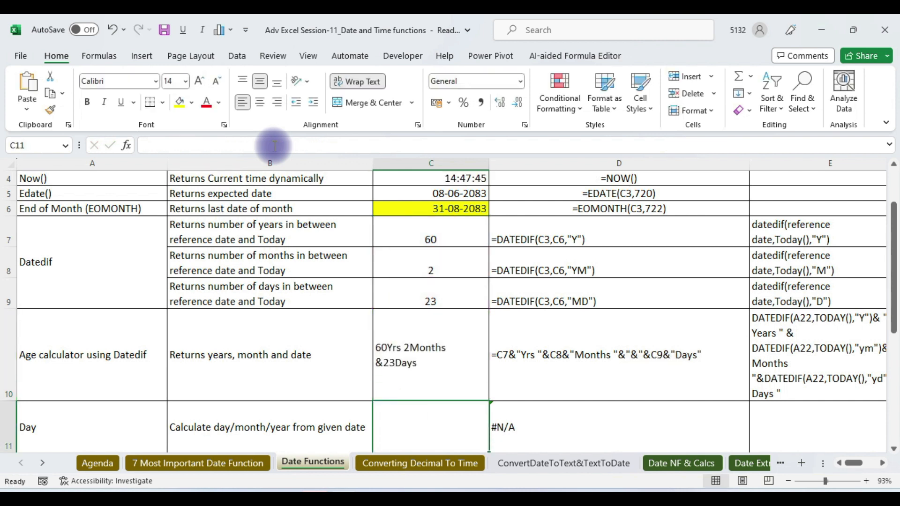
# Widen column C so the age text in C10 fits on one line, and review its formula text in D10.
pyautogui.click(418, 379)
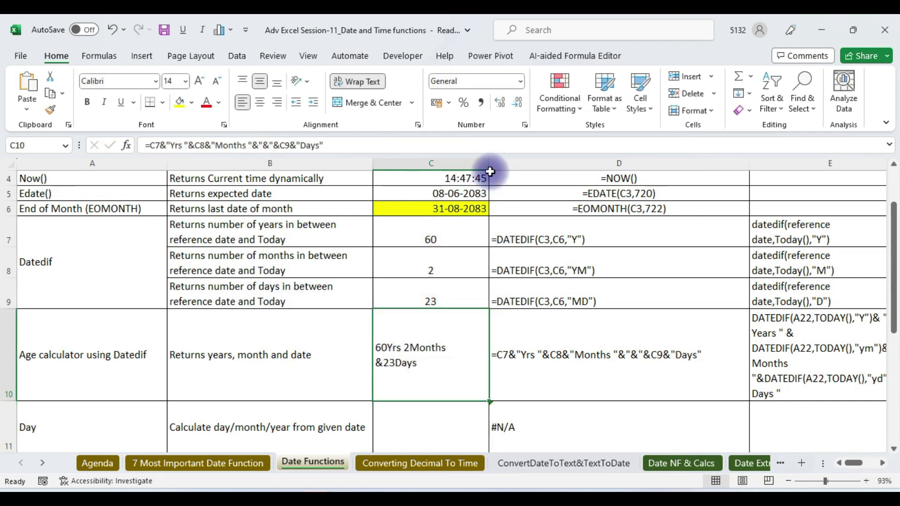
pyautogui.moveTo(490, 168); pyautogui.dragTo(534, 178)
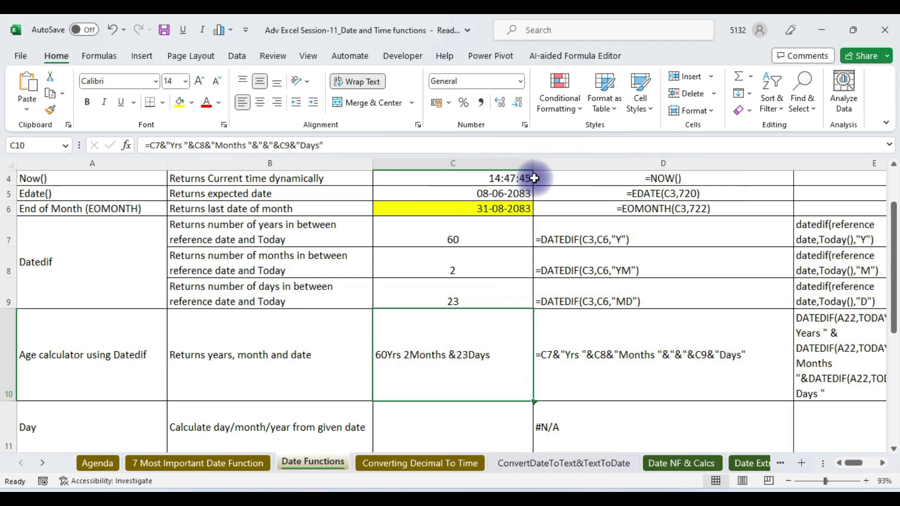
pyautogui.click(605, 370)
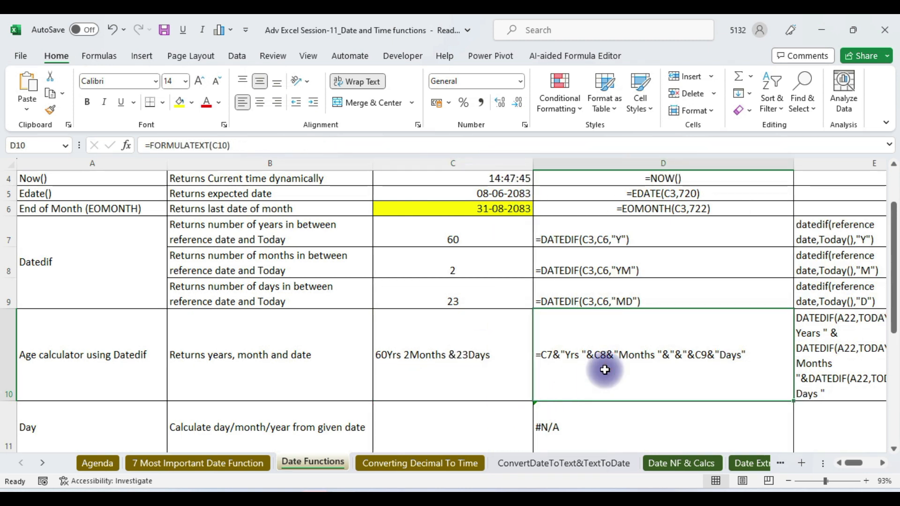
pyautogui.click(466, 370)
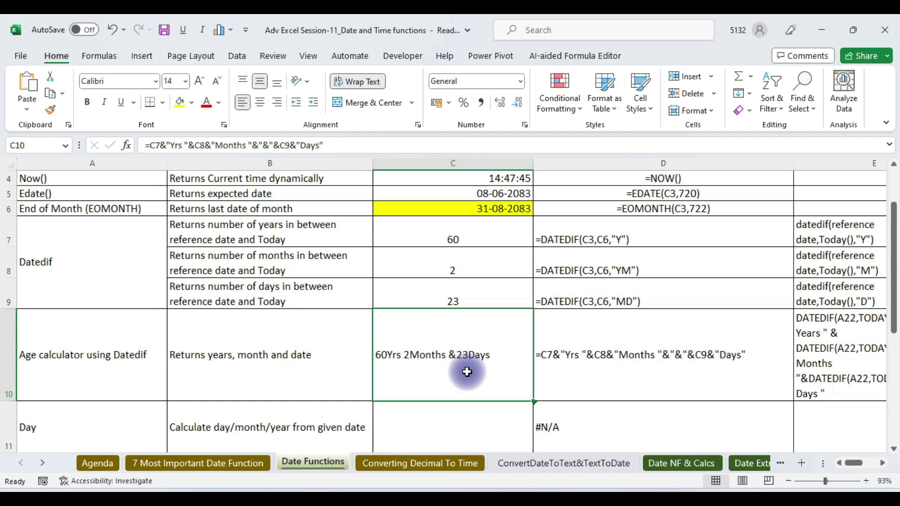
# Check the Google Meet window for replies, and enter 01-01-2023 as a fixed start date in cell C3 of the Excel sheet.
pyautogui.moveTo(895, 291); pyautogui.dragTo(893, 255)
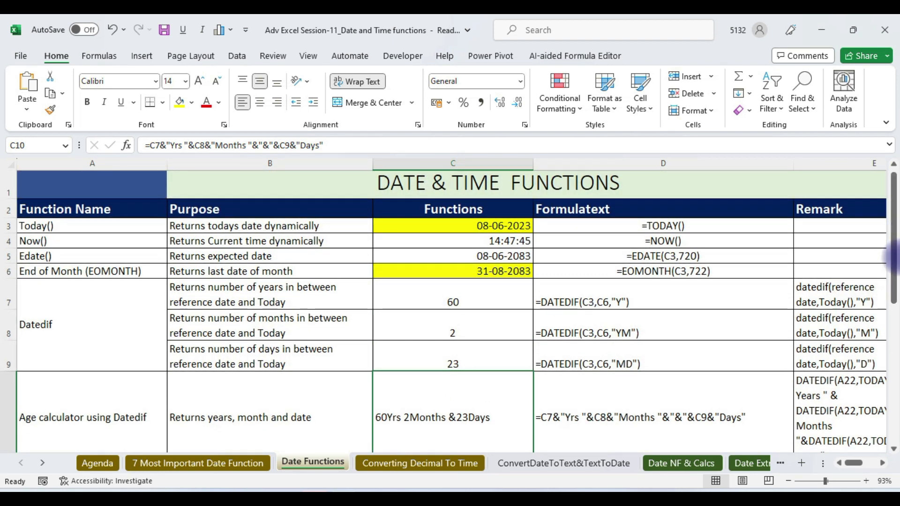
pyautogui.hotkey('alt', 'Tab')
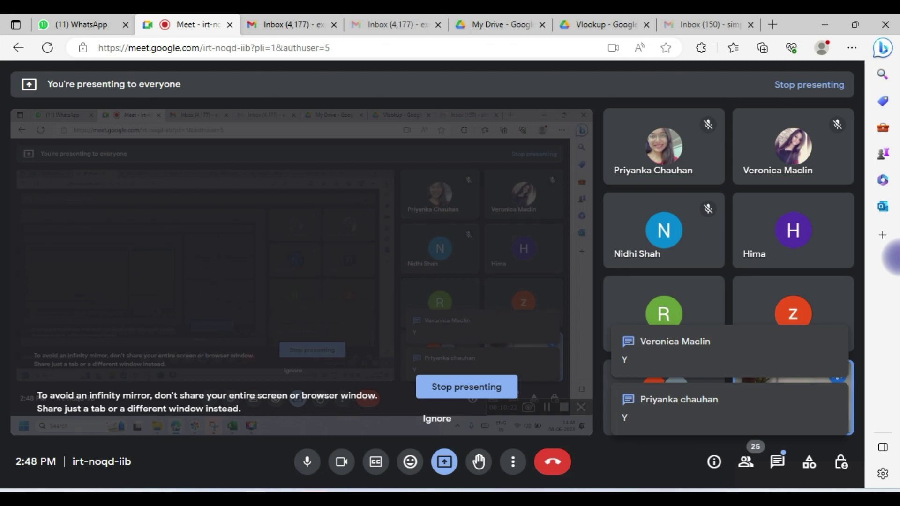
pyautogui.hotkey('alt', 'Tab')
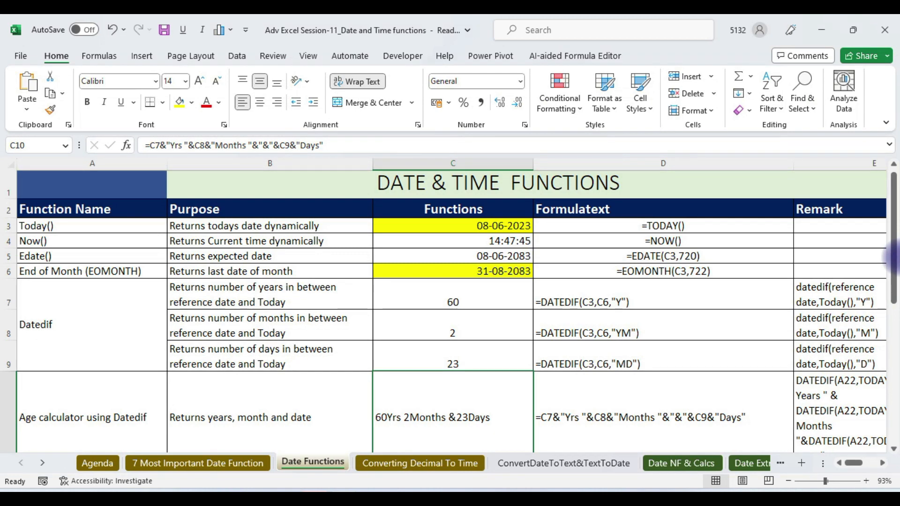
pyautogui.click(471, 227)
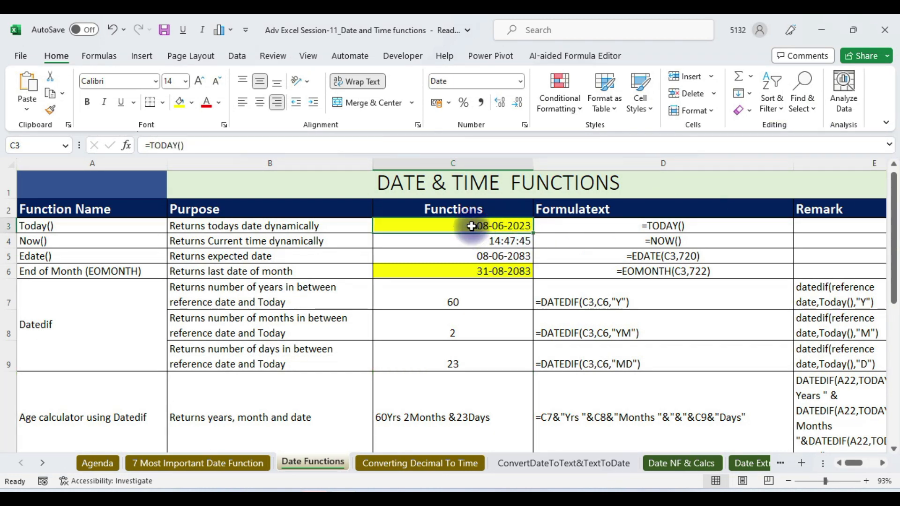
pyautogui.write('01-0')
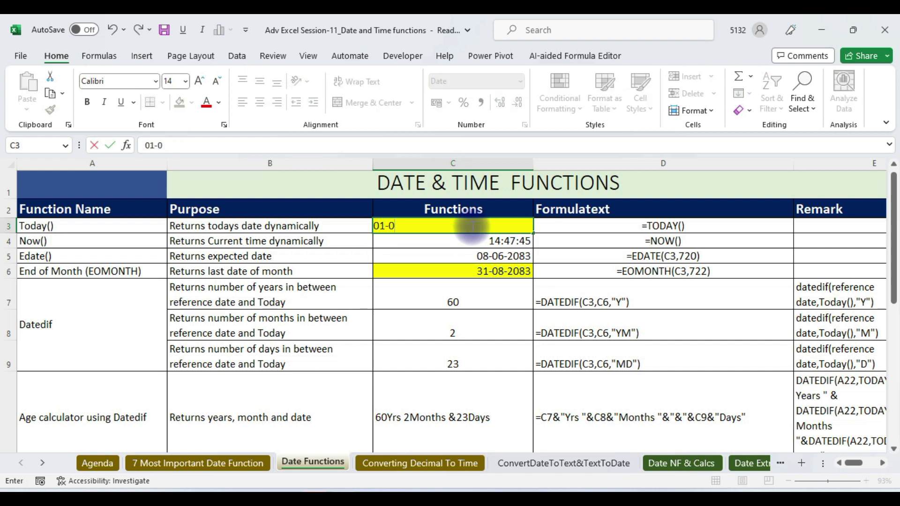
pyautogui.write('1-2023')
# Replace the EOMONTH formula in cell C6 with =TODAY() as the end date of the age calculation.
pyautogui.click(487, 271)
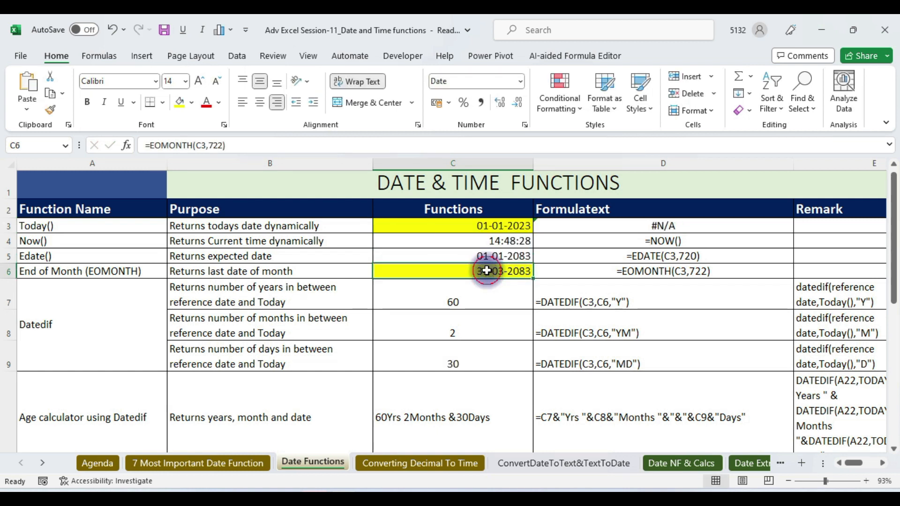
pyautogui.write('=t')
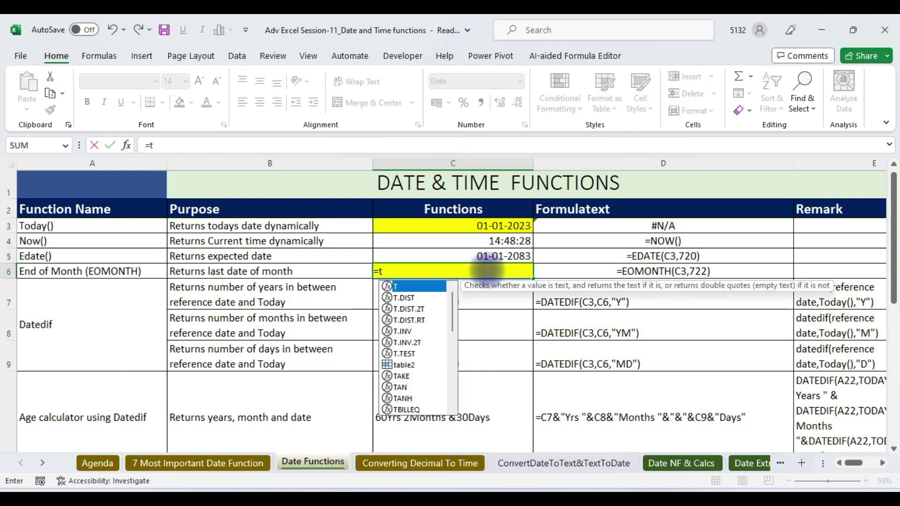
pyautogui.write('oday(')
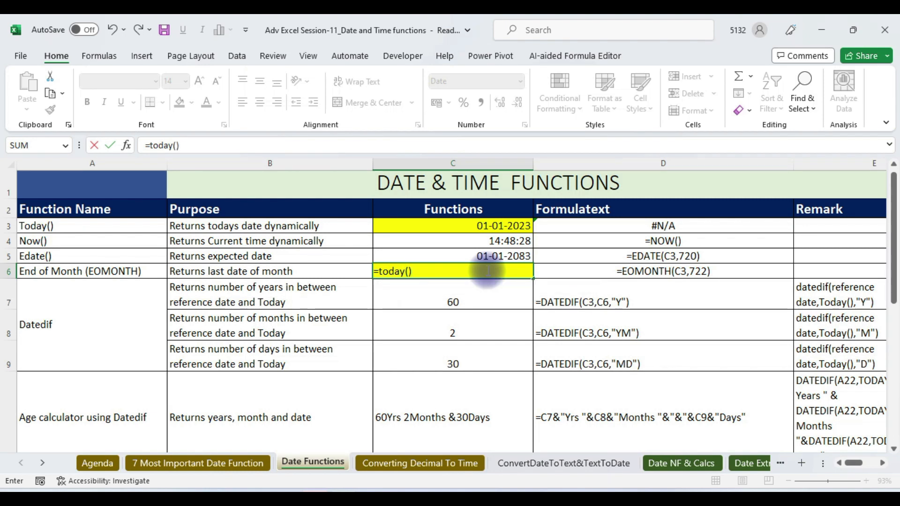
pyautogui.press('Up')
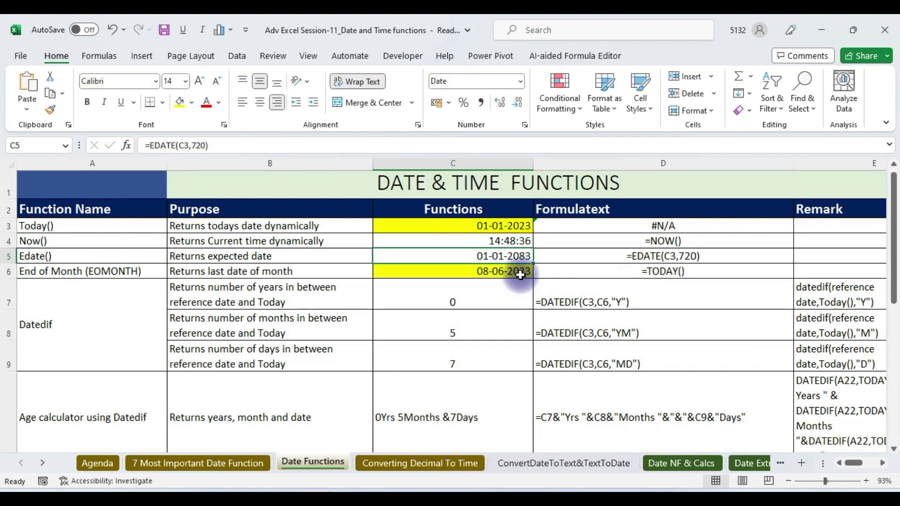
# Change the year of the start date in cell C3 so the date reads 01-01-2000.
pyautogui.click(507, 228)
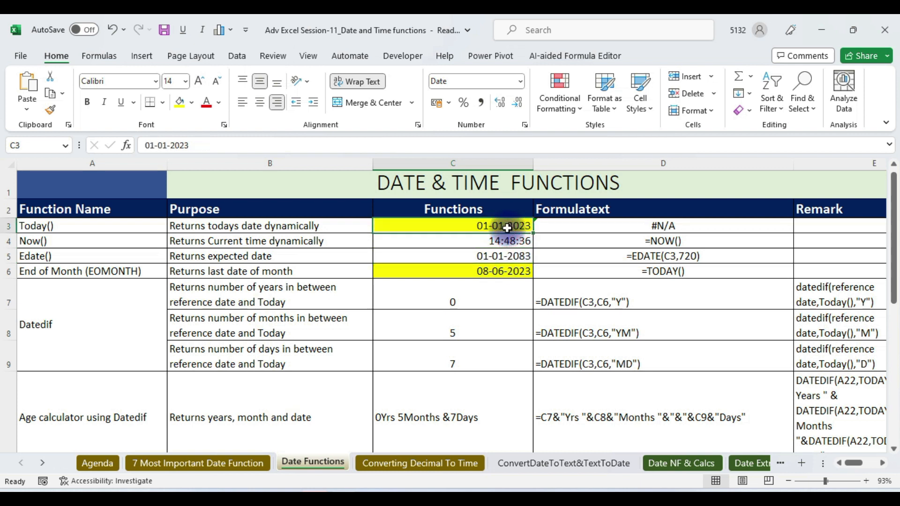
pyautogui.click(193, 141)
pyautogui.press('BackSpace')
pyautogui.press('BackSpace')
pyautogui.write('00')
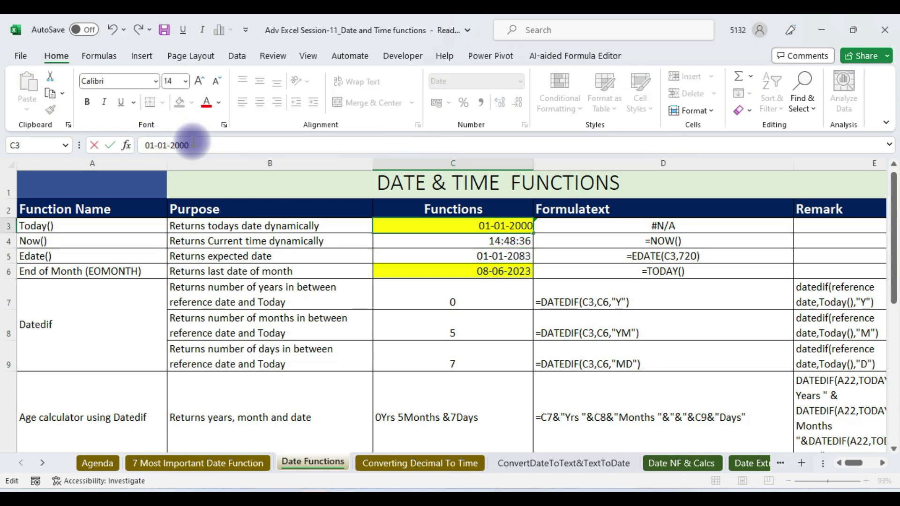
pyautogui.press('Return')
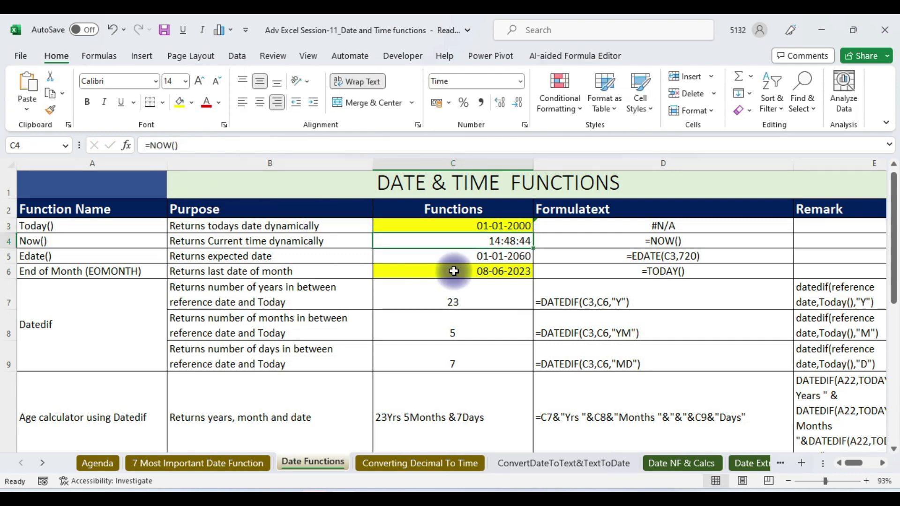
# Compare the start date in C3 and end date in C6 with the DATEDIF results in C7 to C9 and the age text in C10.
pyautogui.click(441, 228)
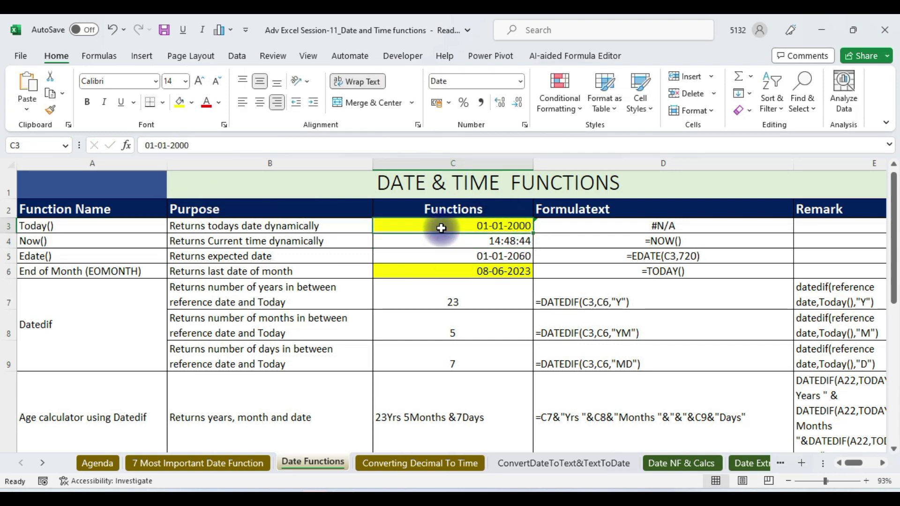
pyautogui.click(486, 273)
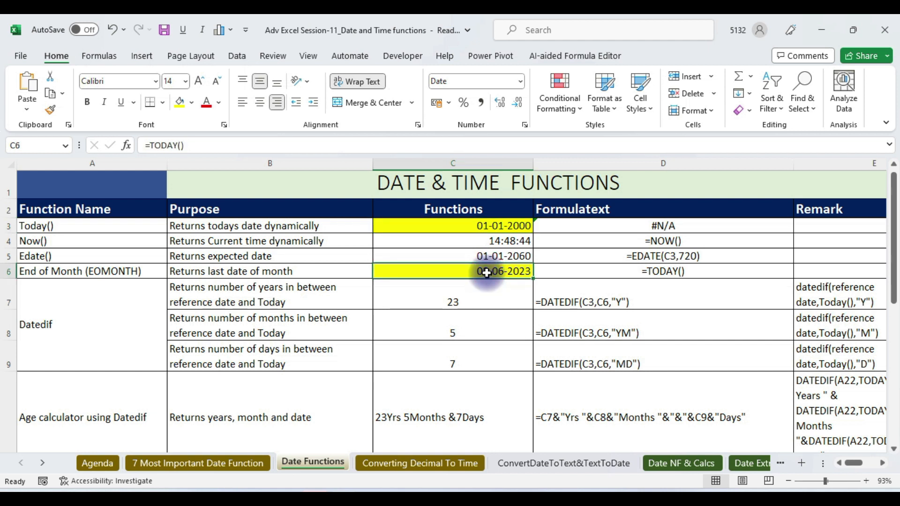
pyautogui.click(443, 303)
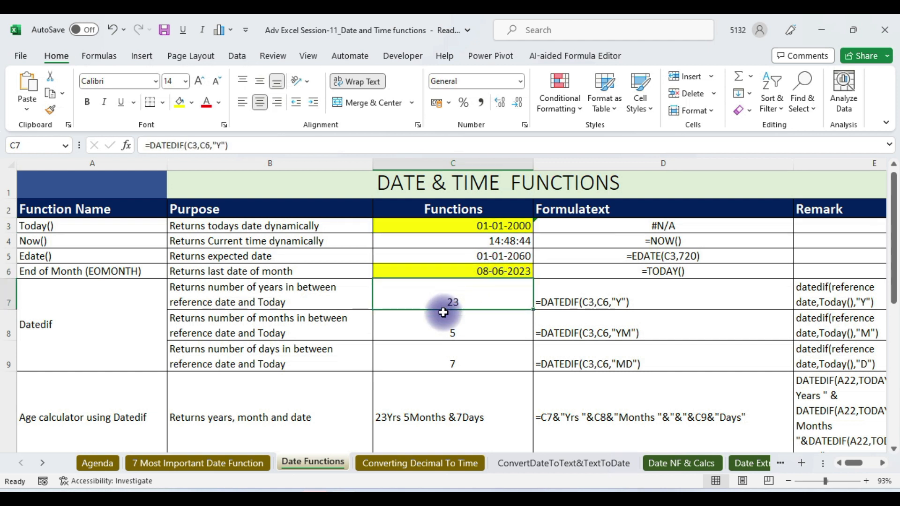
pyautogui.click(452, 331)
pyautogui.click(458, 360)
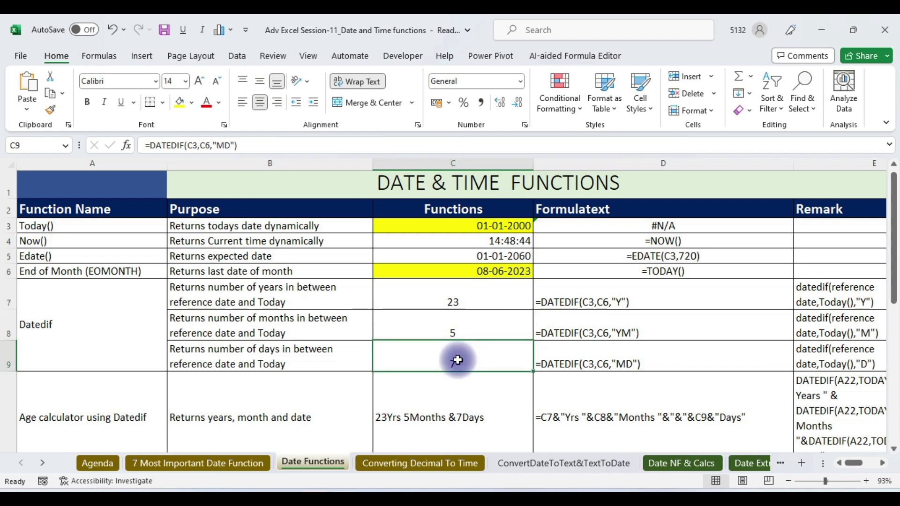
pyautogui.click(467, 416)
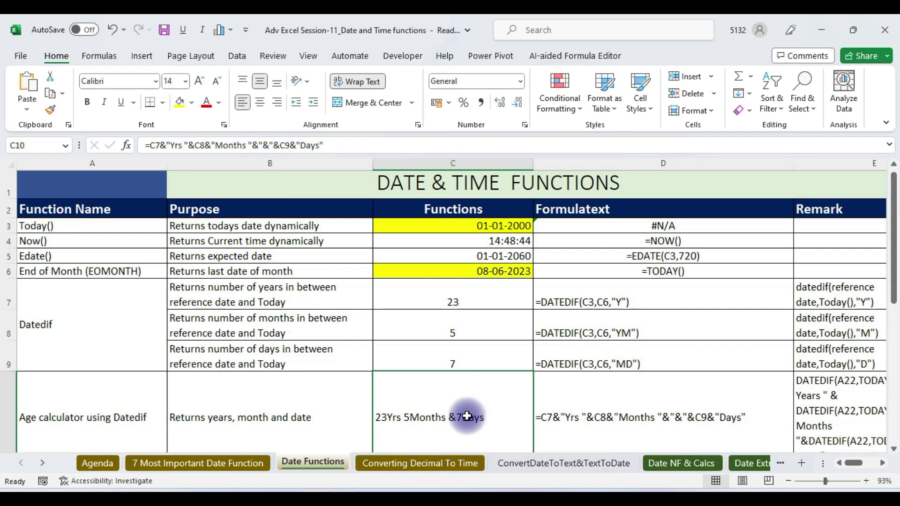
# Check the Google Meet window for replies, and view the Day, Month and Year rows of the Excel sheet.
pyautogui.hotkey('alt', 'Tab')
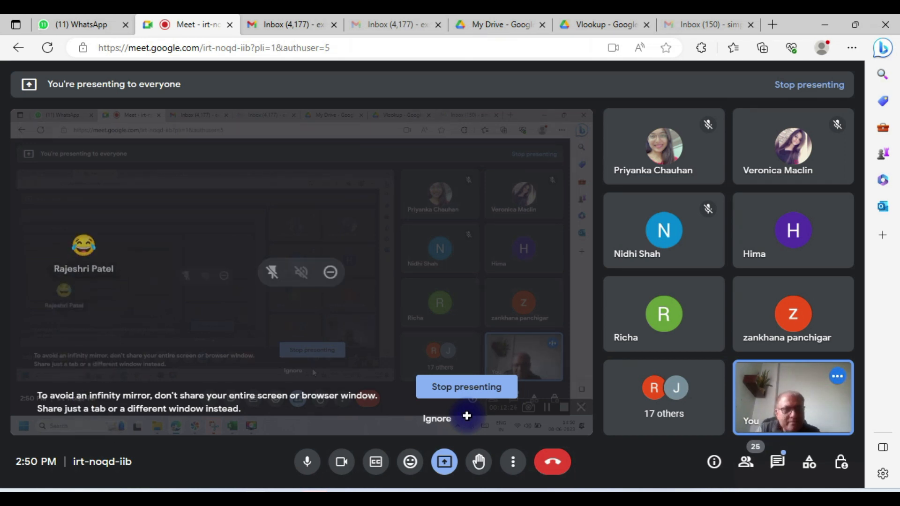
pyautogui.hotkey('alt', 'Tab')
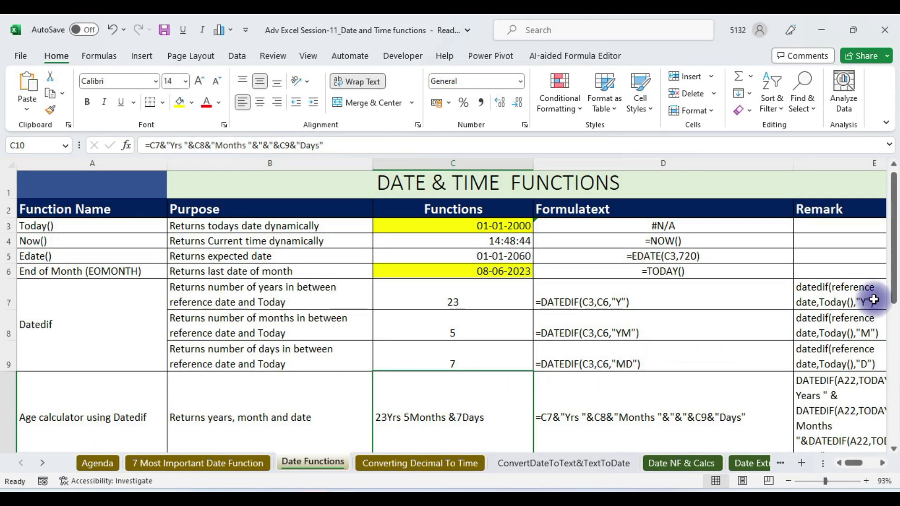
pyautogui.moveTo(894, 213); pyautogui.dragTo(893, 304)
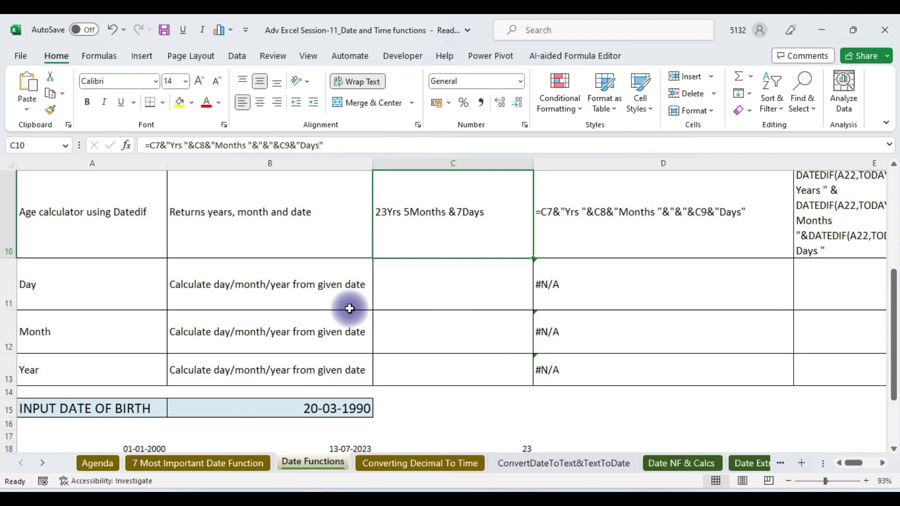
# Enter =DAY(TODAY()) in cell C11 of the Day row to extract the day from the current date.
pyautogui.click(45, 287)
pyautogui.click(44, 326)
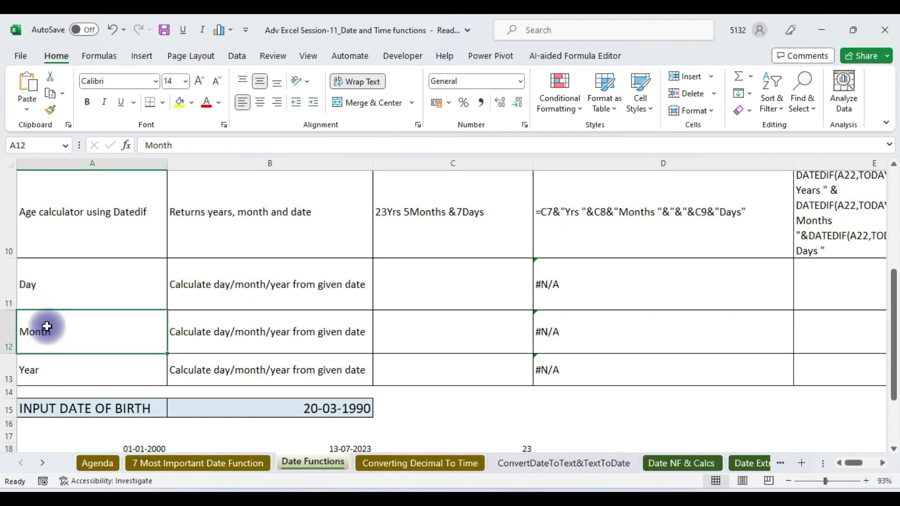
pyautogui.click(63, 371)
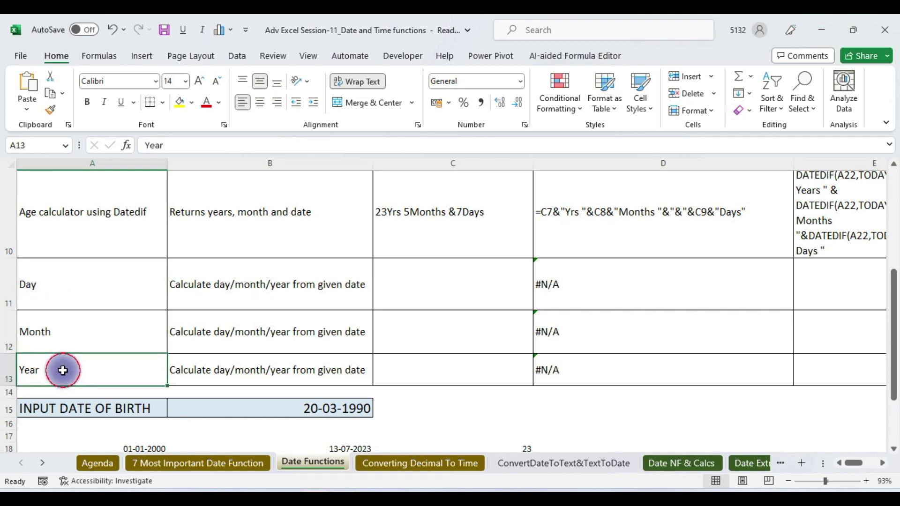
pyautogui.click(412, 286)
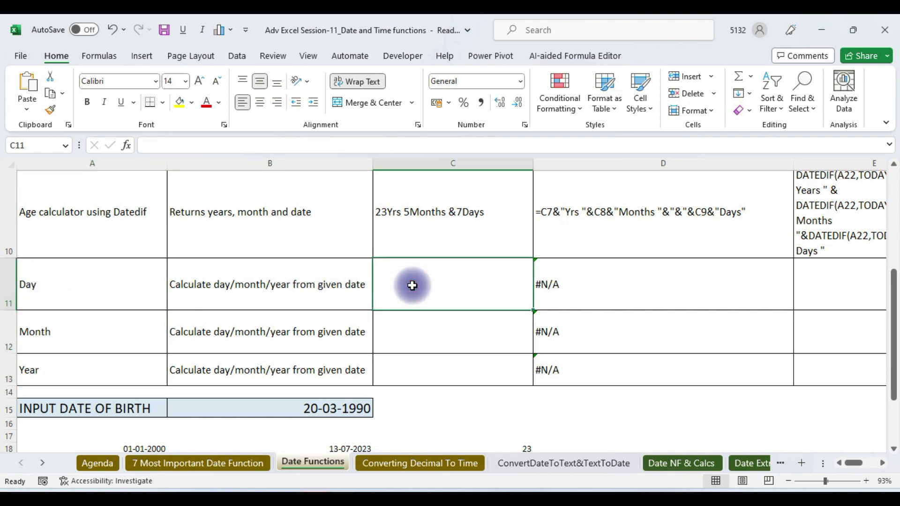
pyautogui.write('=da')
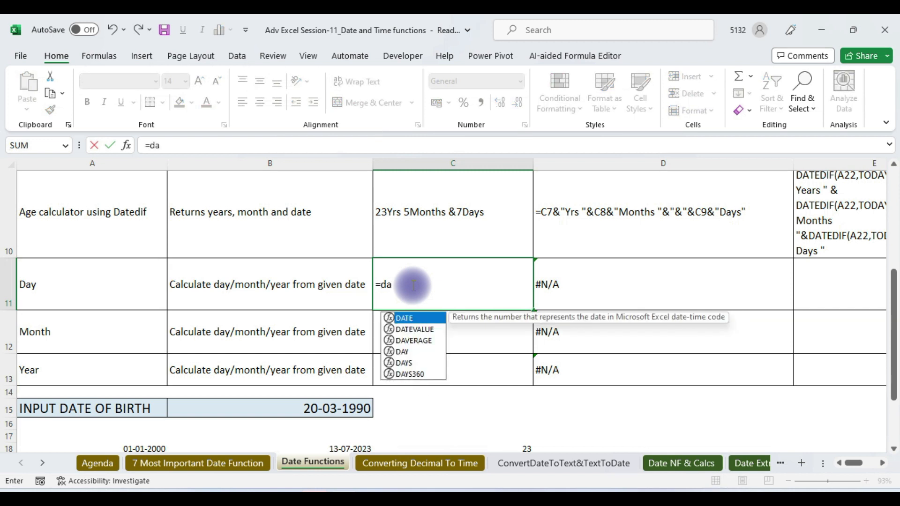
pyautogui.write('y')
pyautogui.press('Tab')
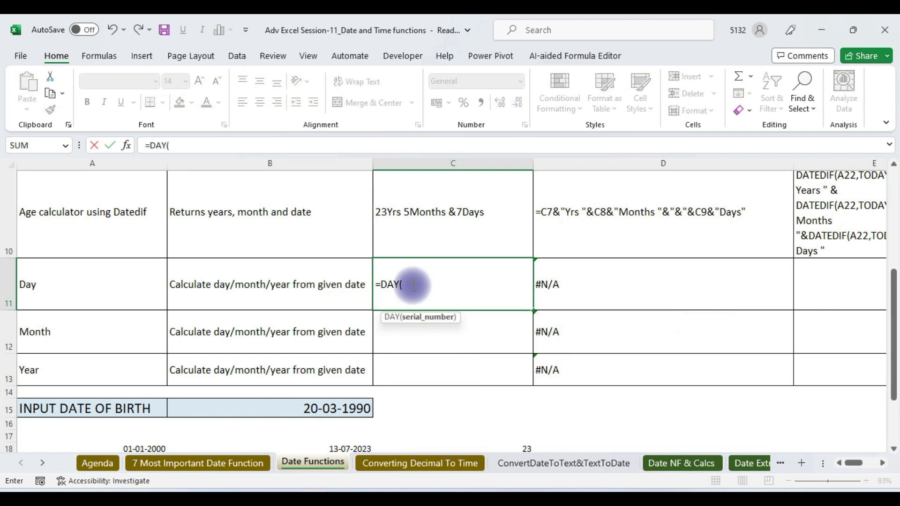
pyautogui.write('T')
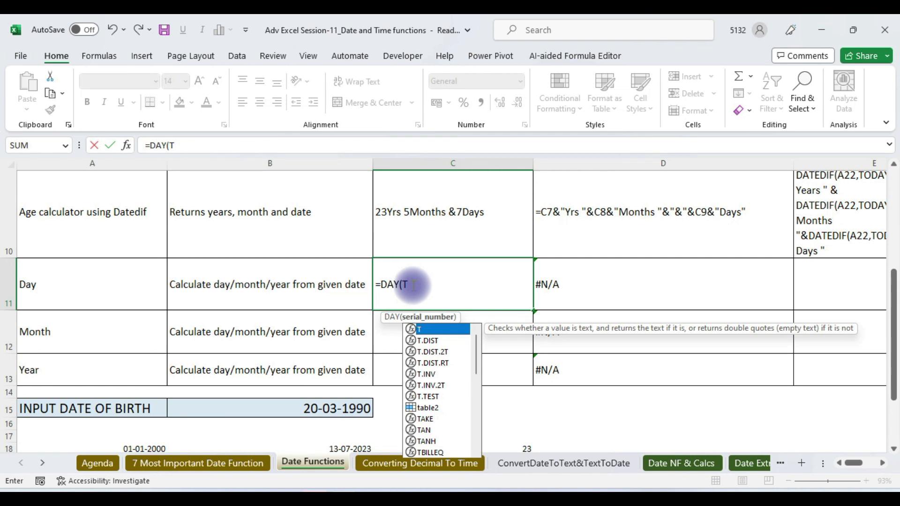
pyautogui.write('oday')
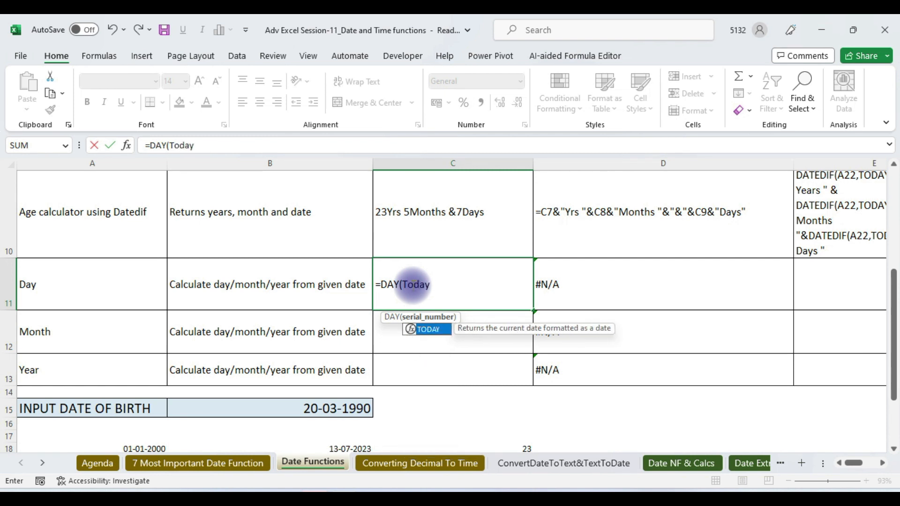
pyautogui.write('()')
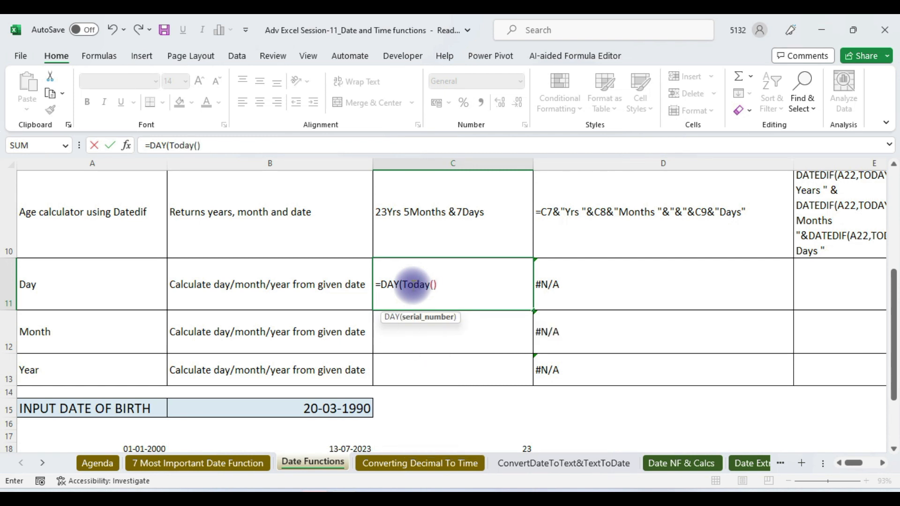
pyautogui.write(')')
pyautogui.press('Return')
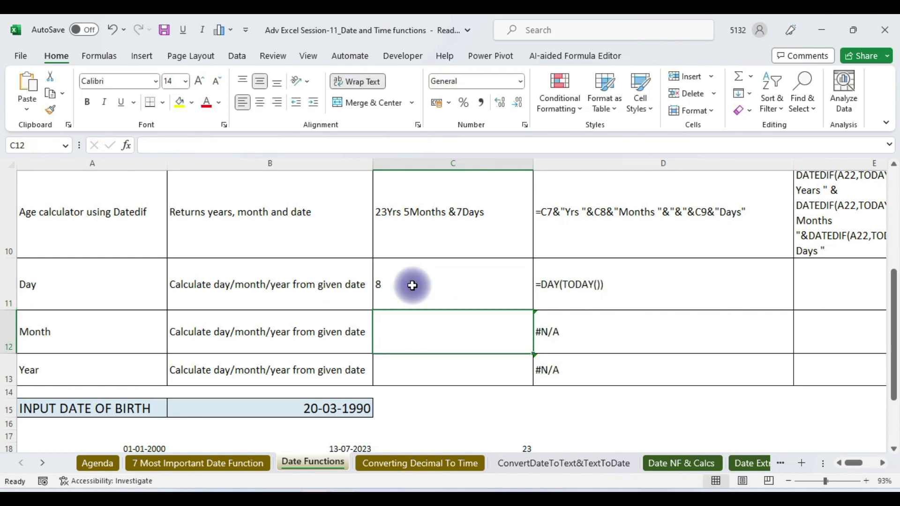
pyautogui.click(399, 290)
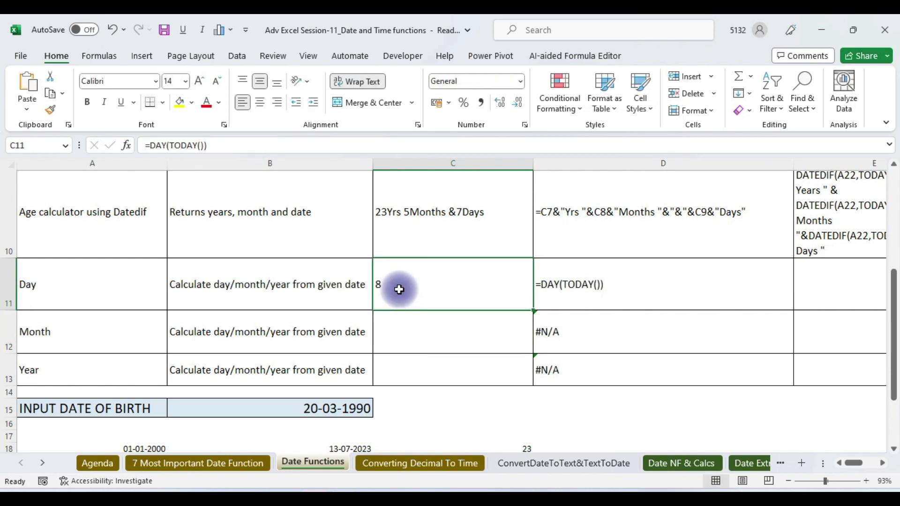
pyautogui.click(406, 338)
pyautogui.write('=month')
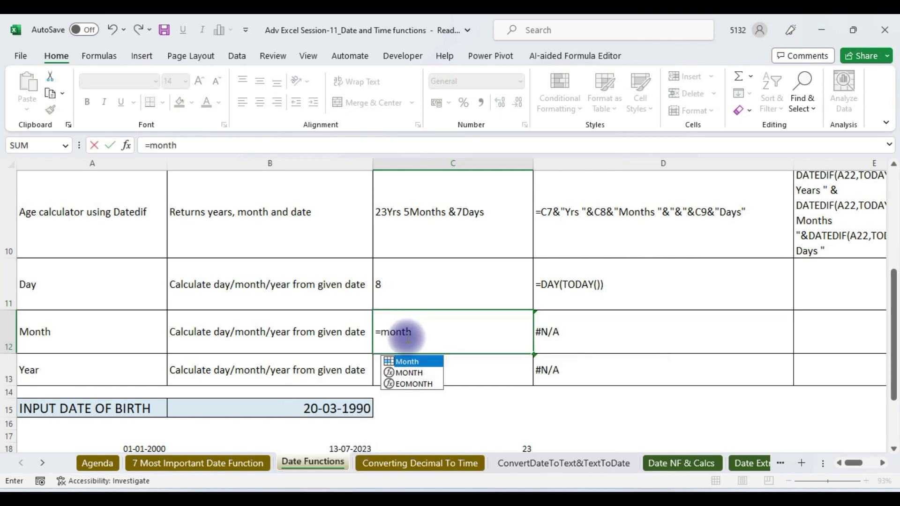
pyautogui.press('Tab')
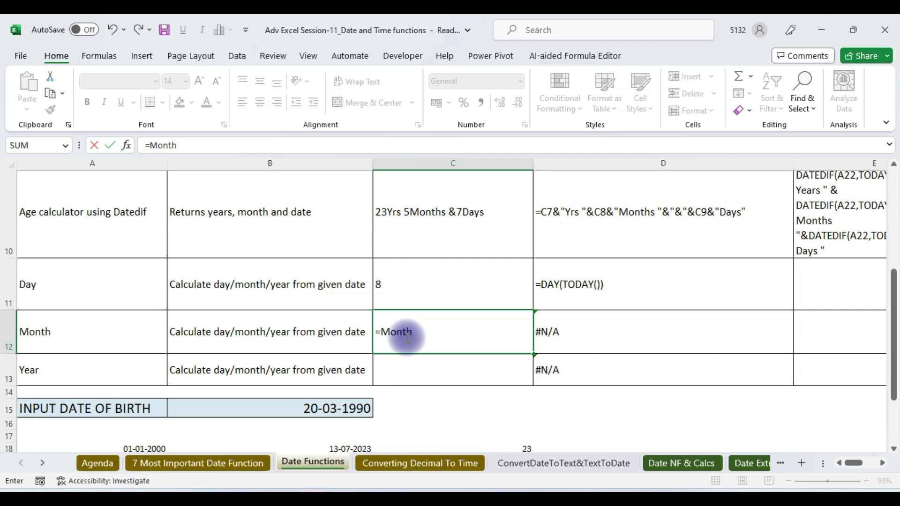
pyautogui.click(412, 333)
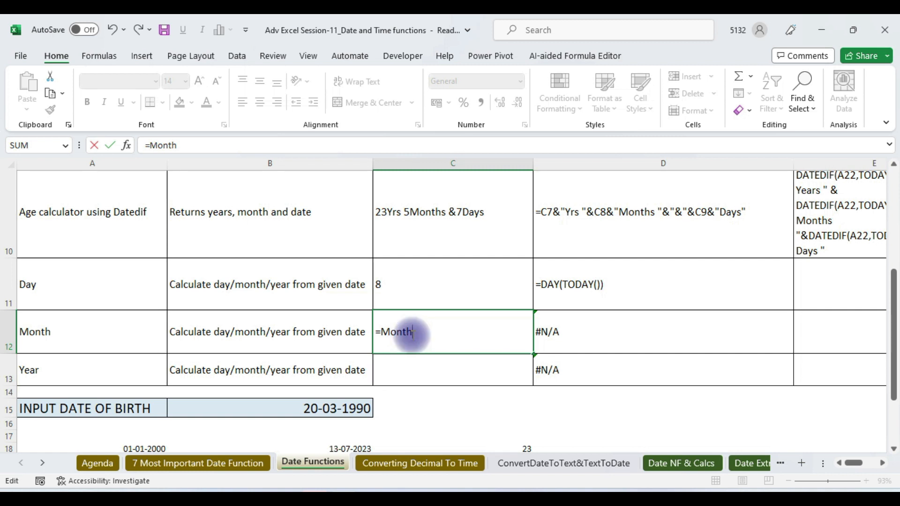
pyautogui.press('Tab')
pyautogui.click(411, 336)
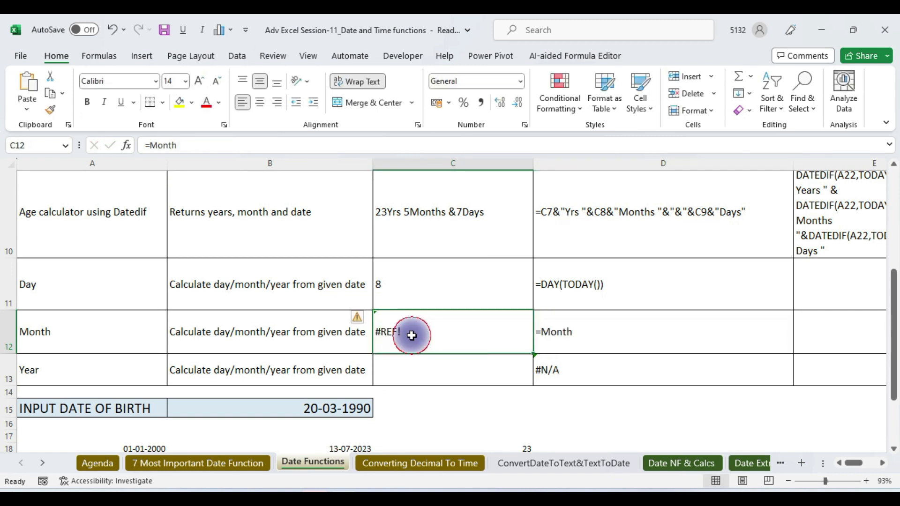
pyautogui.press('Delete')
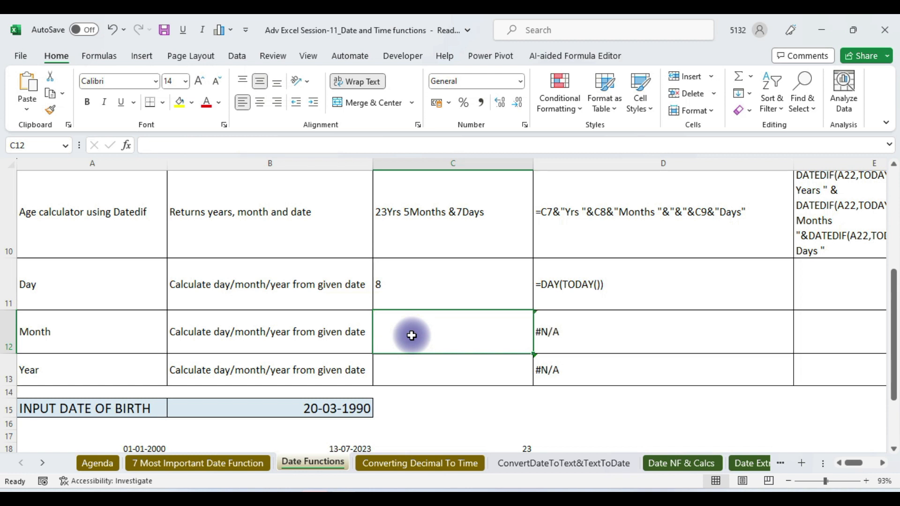
# Enter =MONTH(TODAY()) in cell C12 of the Month row to extract the current month.
pyautogui.write('=month')
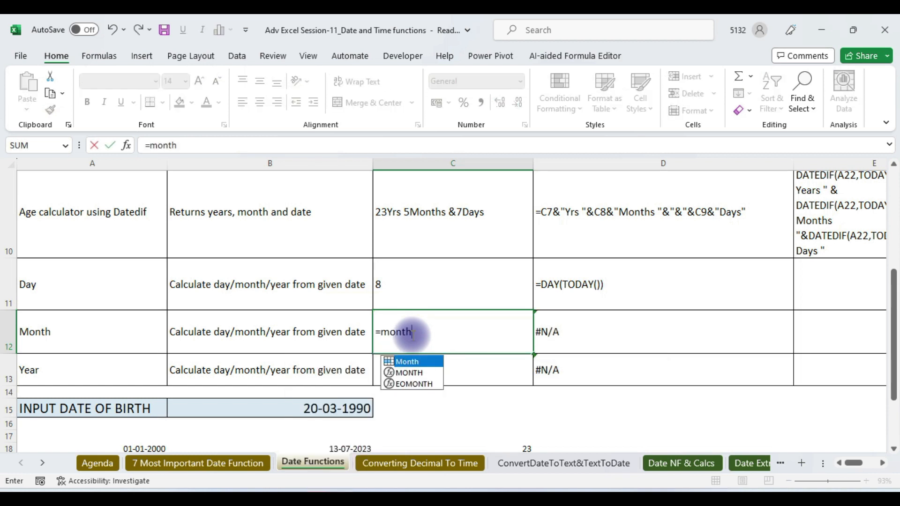
pyautogui.press('Tab')
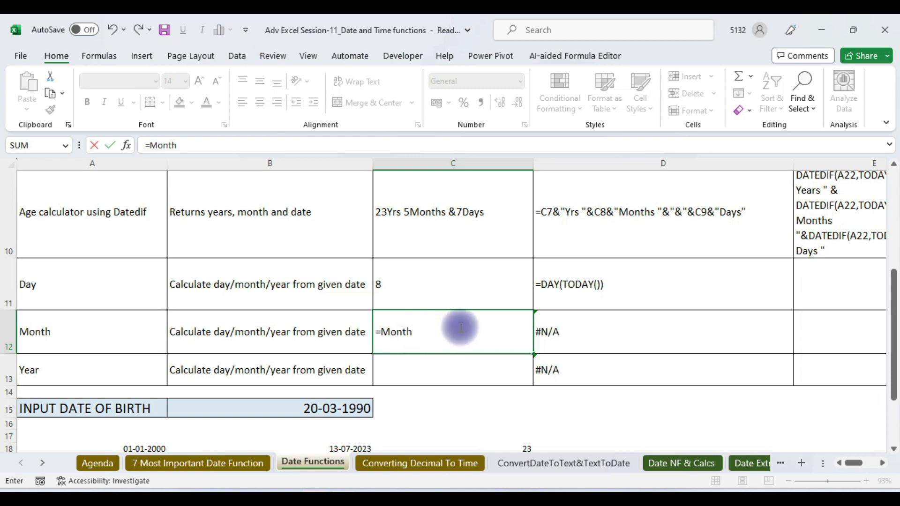
pyautogui.write('(')
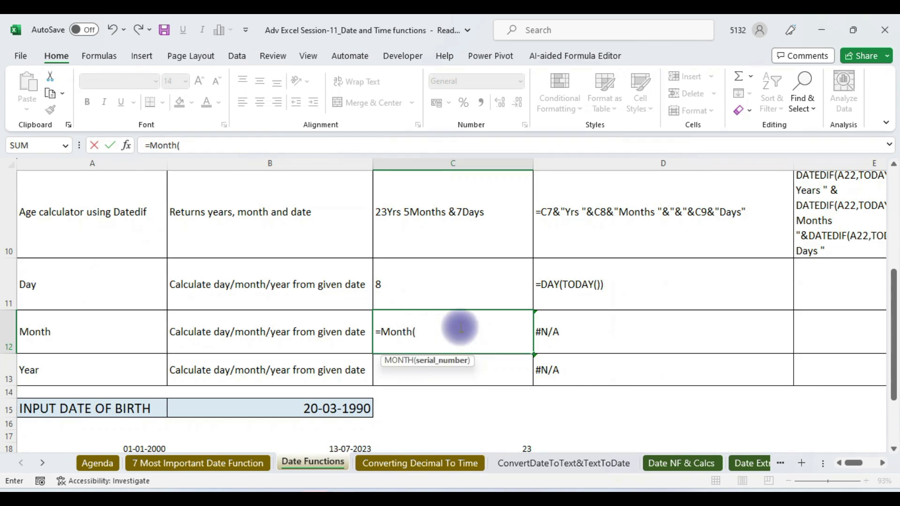
pyautogui.write('Today')
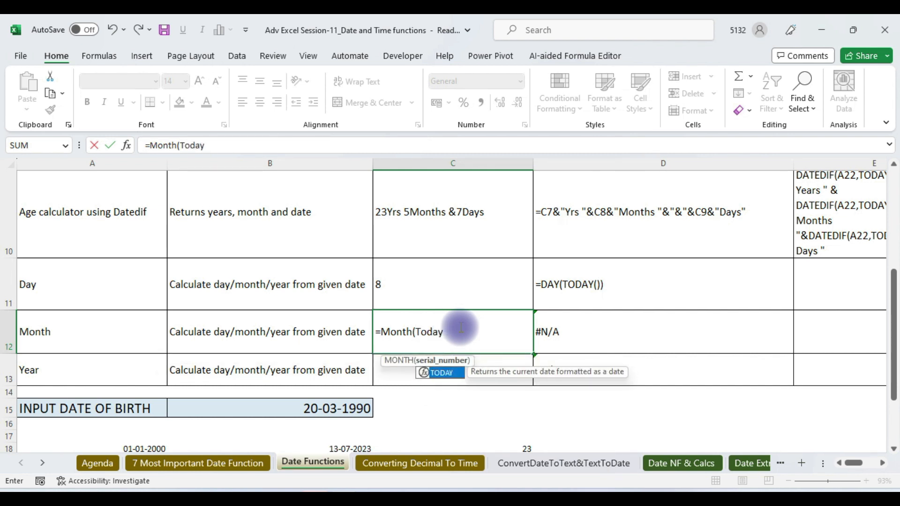
pyautogui.write('())')
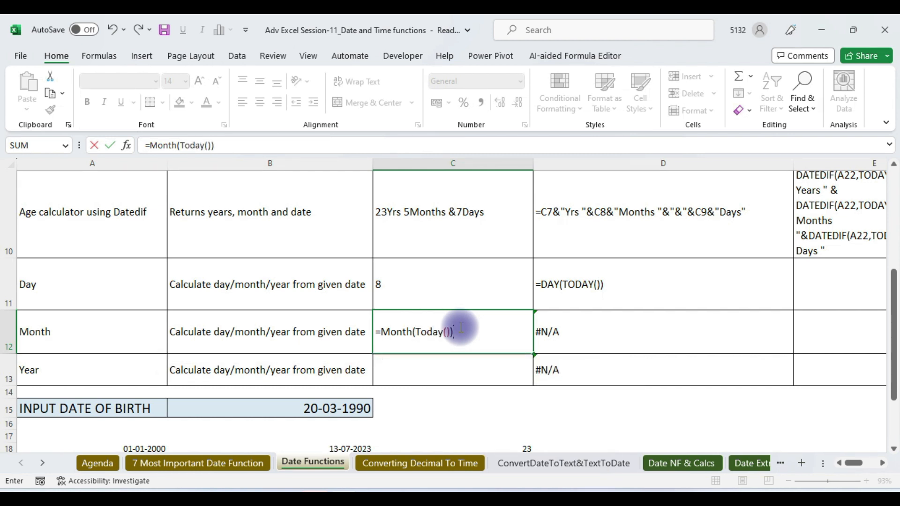
pyautogui.press('Return')
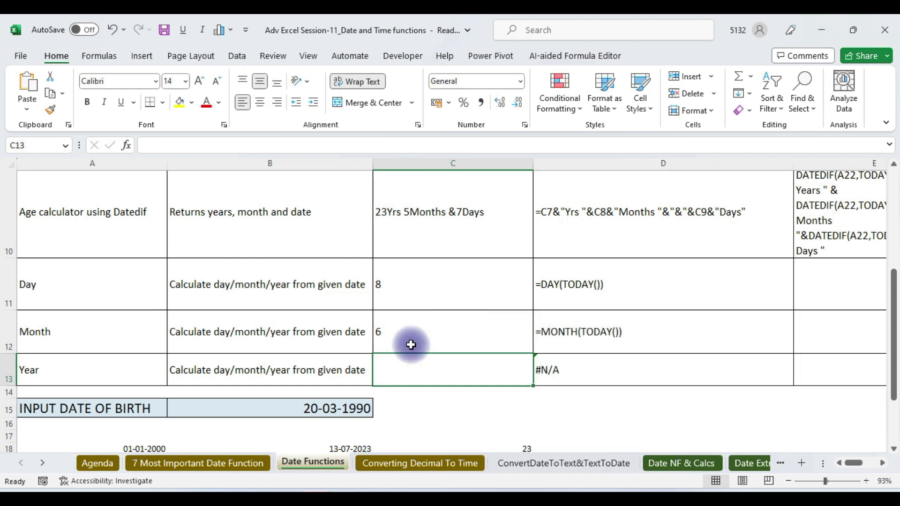
pyautogui.click(411, 345)
# Enter =YEAR(TODAY()) in cell C13 of the Year row to extract the current year.
pyautogui.click(423, 366)
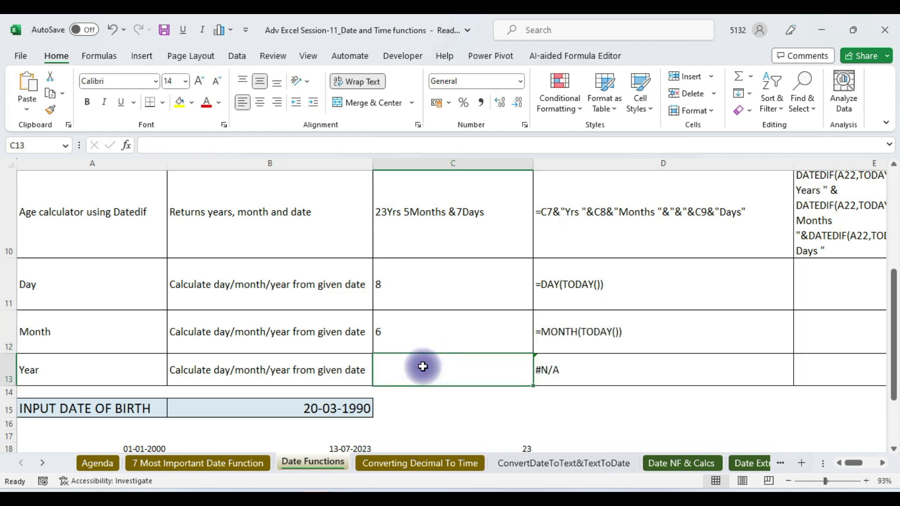
pyautogui.write('=')
pyautogui.write('ye')
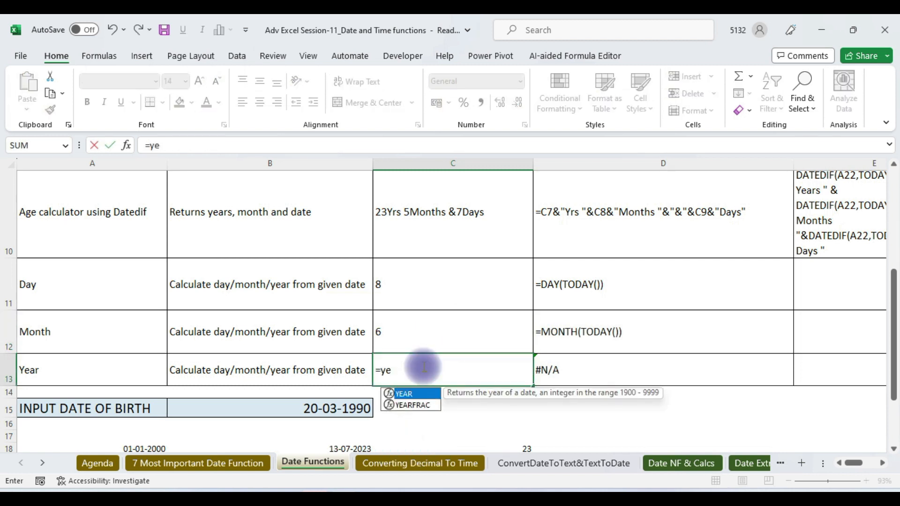
pyautogui.write('ar(')
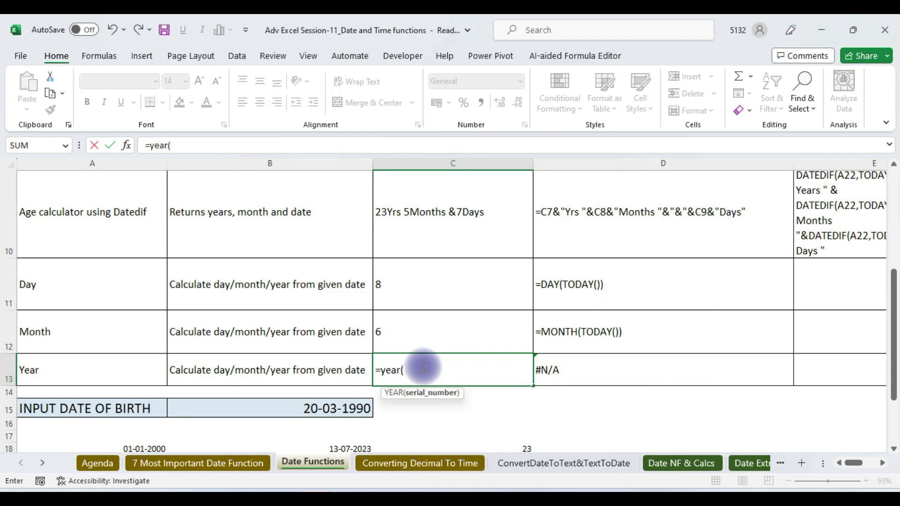
pyautogui.write('Toda')
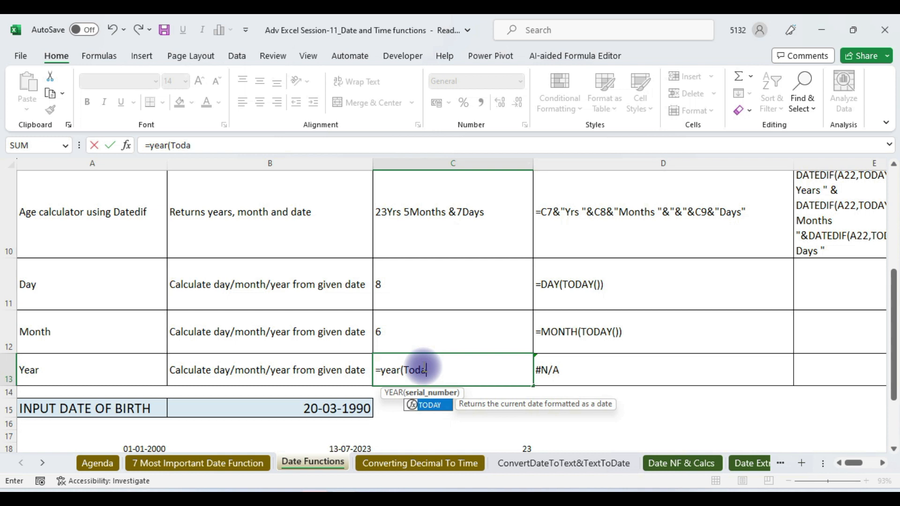
pyautogui.write('y()')
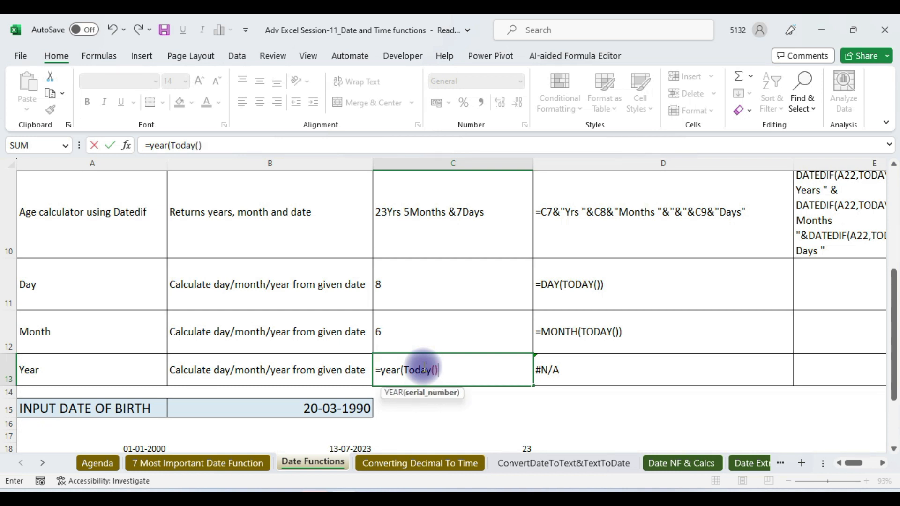
pyautogui.write(')')
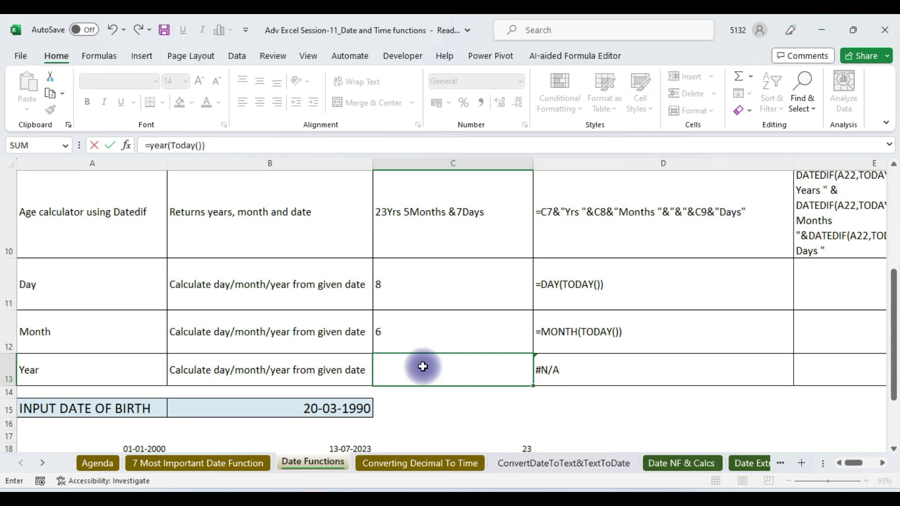
pyautogui.press('Return')
pyautogui.click(427, 366)
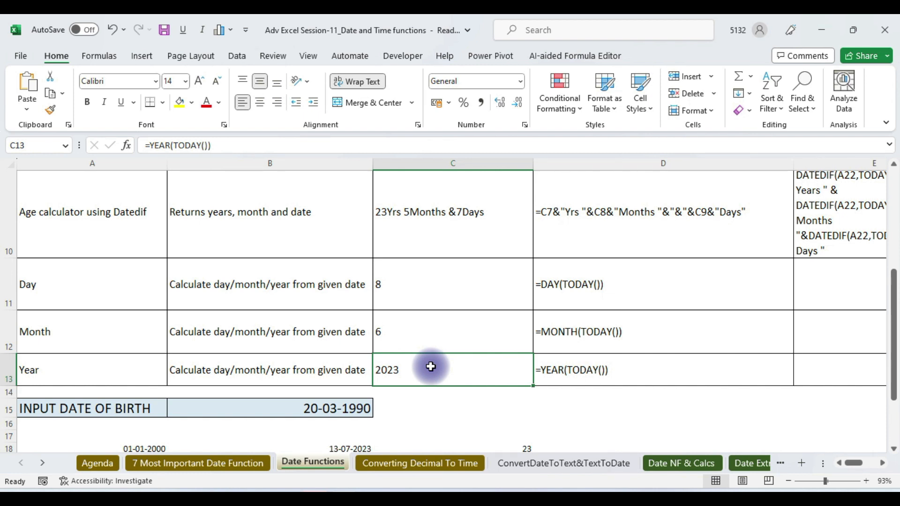
# Check the Google Meet window for replies, and open the ConvertDateToText&TextToDate sheet back in Excel with the following sheet tabs in view.
pyautogui.hotkey('alt', 'Tab')
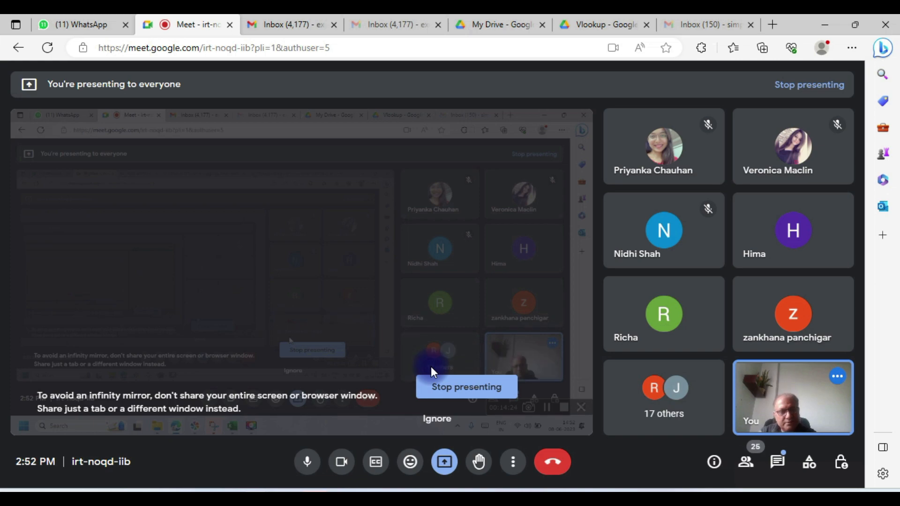
pyautogui.hotkey('alt', 'Tab')
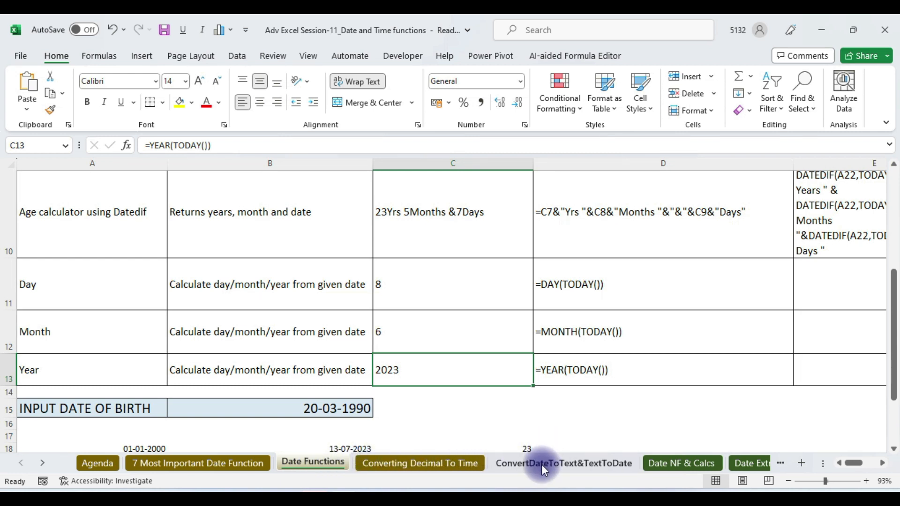
pyautogui.click(568, 465)
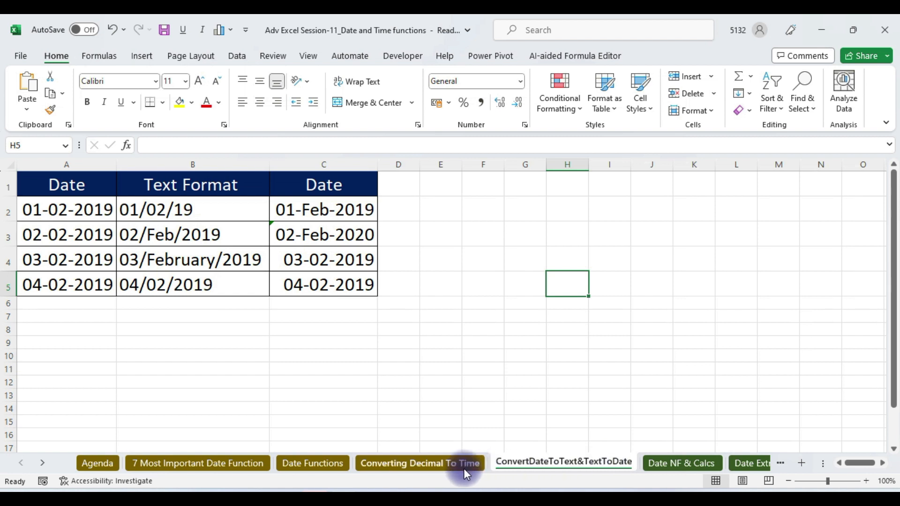
pyautogui.click(42, 464)
pyautogui.click(42, 466)
pyautogui.click(42, 465)
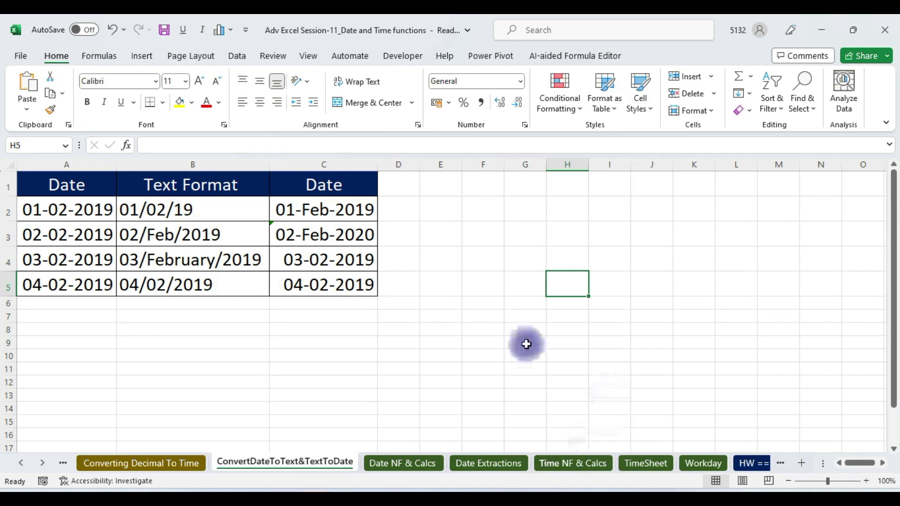
# Select the first Text Format cell, B2, and widen columns A, B and C of the date conversion table.
pyautogui.click(156, 207)
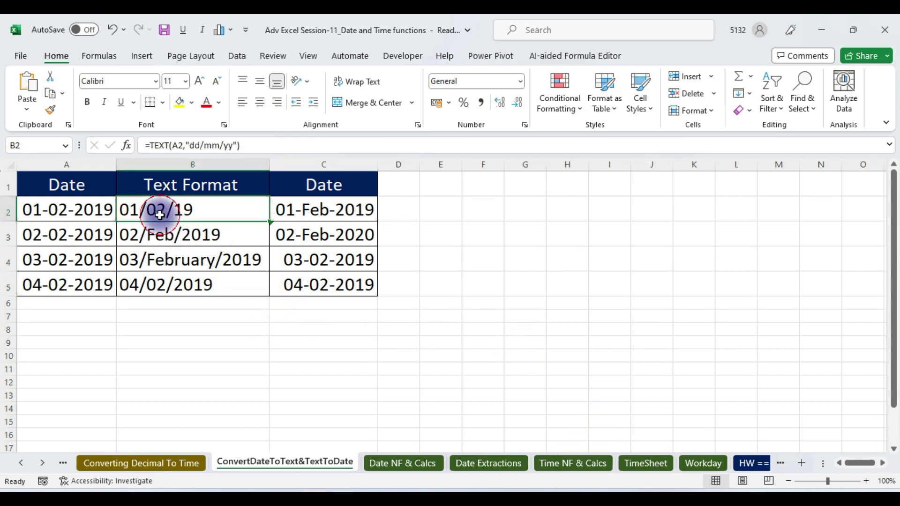
pyautogui.moveTo(269, 165); pyautogui.dragTo(304, 165)
pyautogui.moveTo(411, 165); pyautogui.dragTo(483, 167)
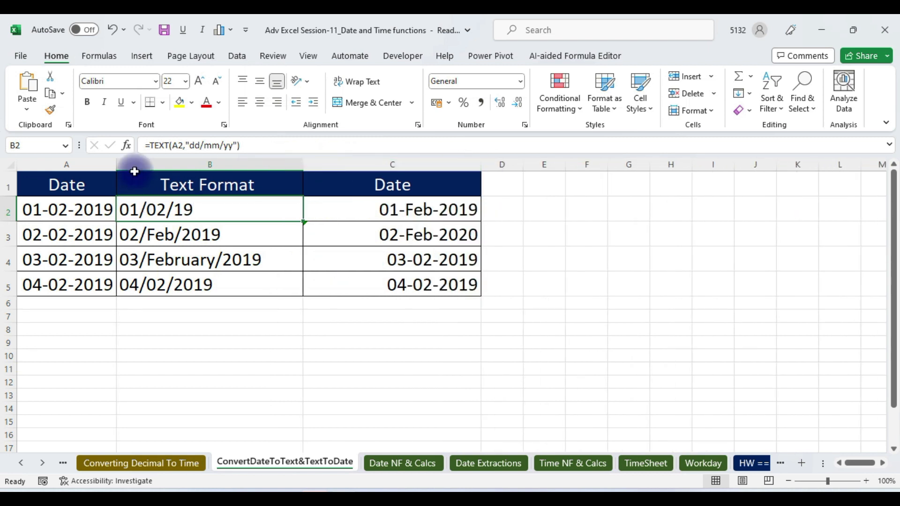
pyautogui.moveTo(116, 164); pyautogui.dragTo(186, 166)
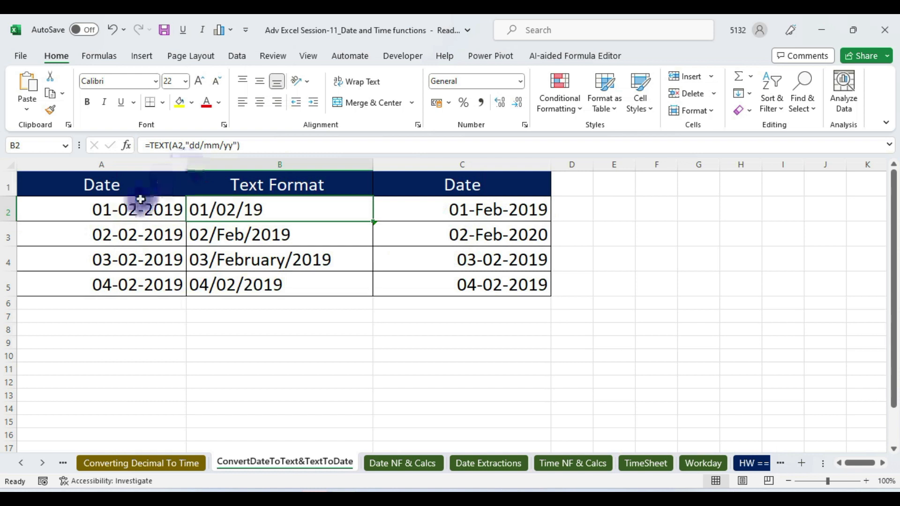
# Review the source dates in A2:A5 and the TEXT formula behind each Text Format cell from B2 to B5.
pyautogui.moveTo(131, 207); pyautogui.dragTo(136, 289)
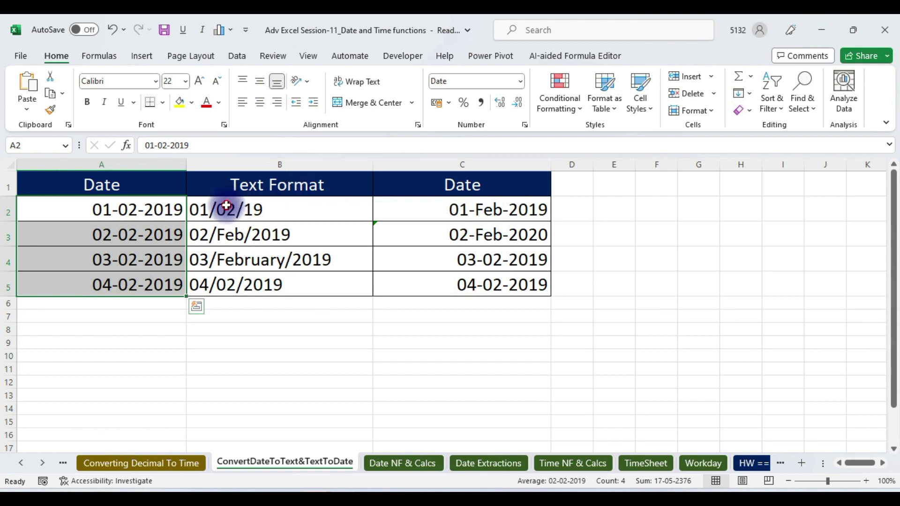
pyautogui.click(227, 206)
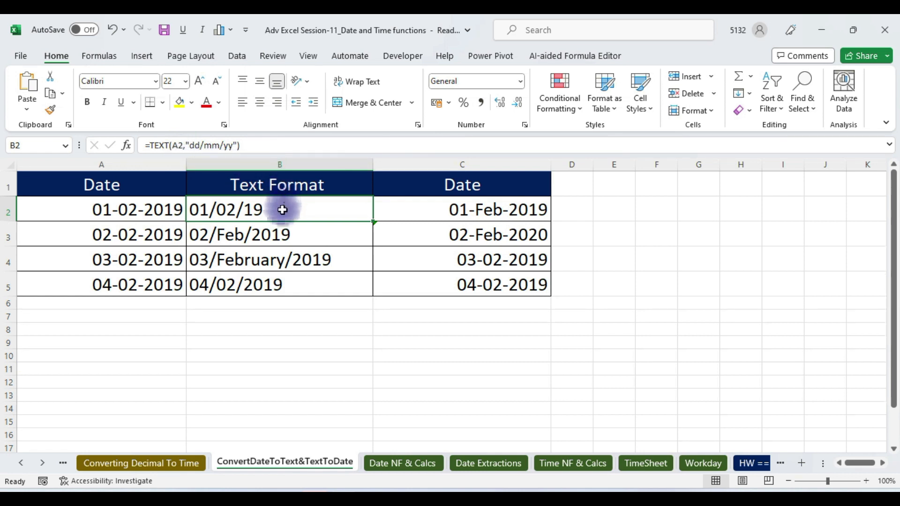
pyautogui.click(275, 235)
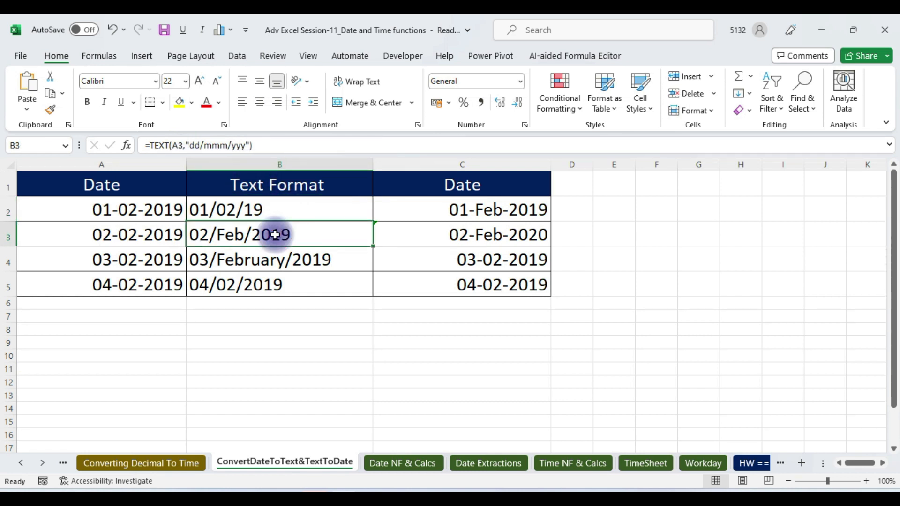
pyautogui.click(295, 258)
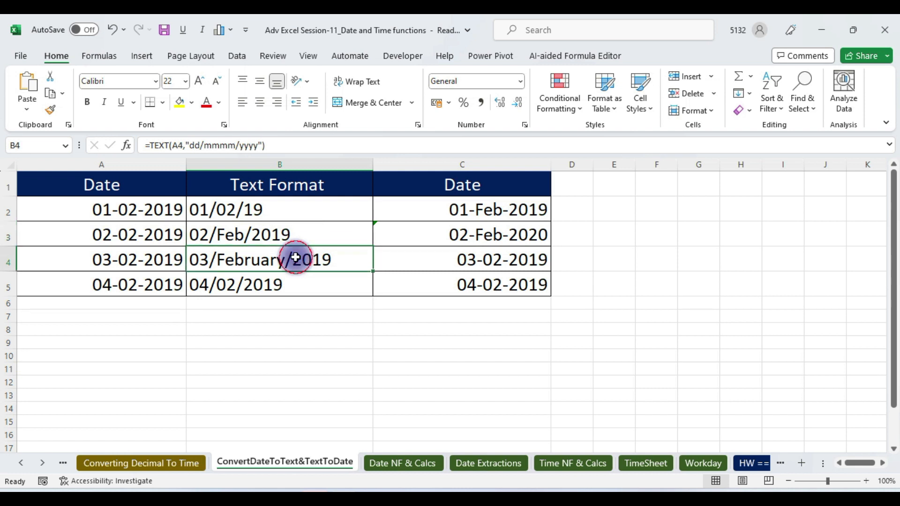
pyautogui.click(289, 286)
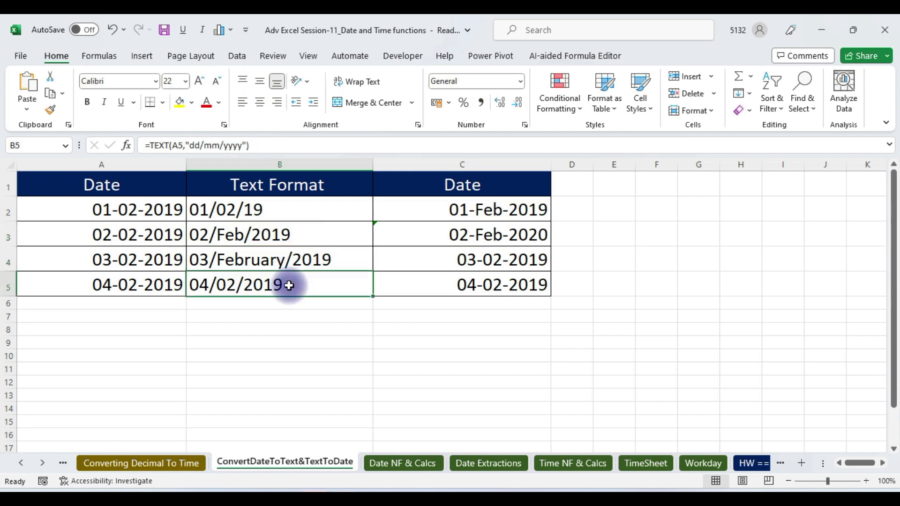
pyautogui.click(284, 314)
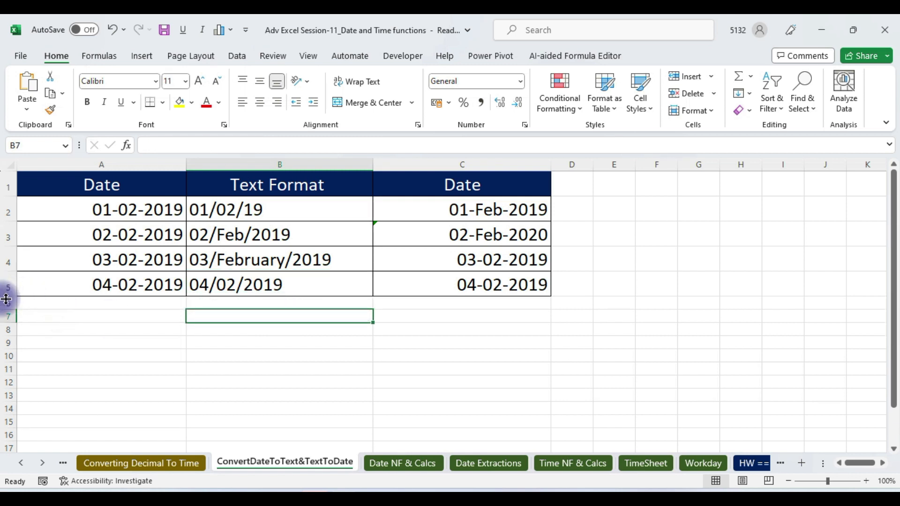
# Enlarge the font of the empty rows 6 to 12 below the table to size 16.
pyautogui.moveTo(9, 304); pyautogui.dragTo(20, 378)
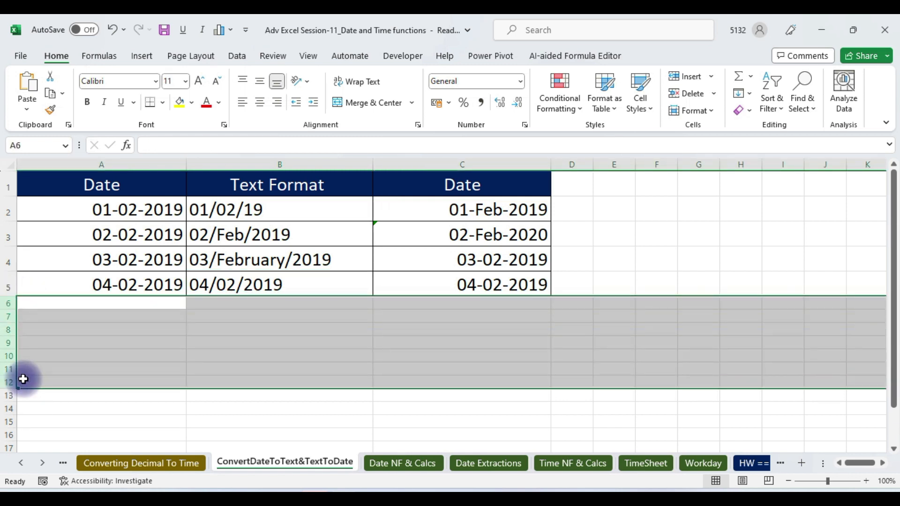
pyautogui.click(201, 81)
pyautogui.click(202, 81)
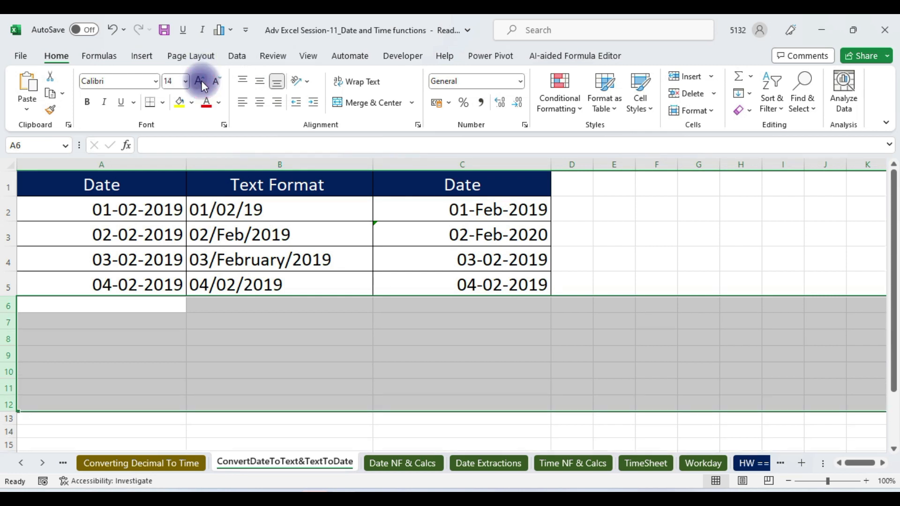
pyautogui.click(201, 80)
# Enter =TEXT(A2,"dd/mm/yy") in cell B6 to convert the first date to text.
pyautogui.click(240, 310)
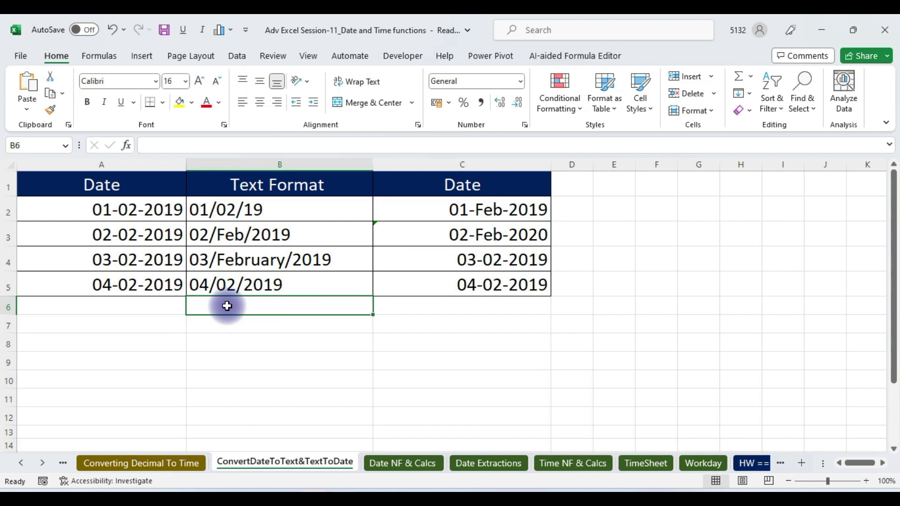
pyautogui.write('=text')
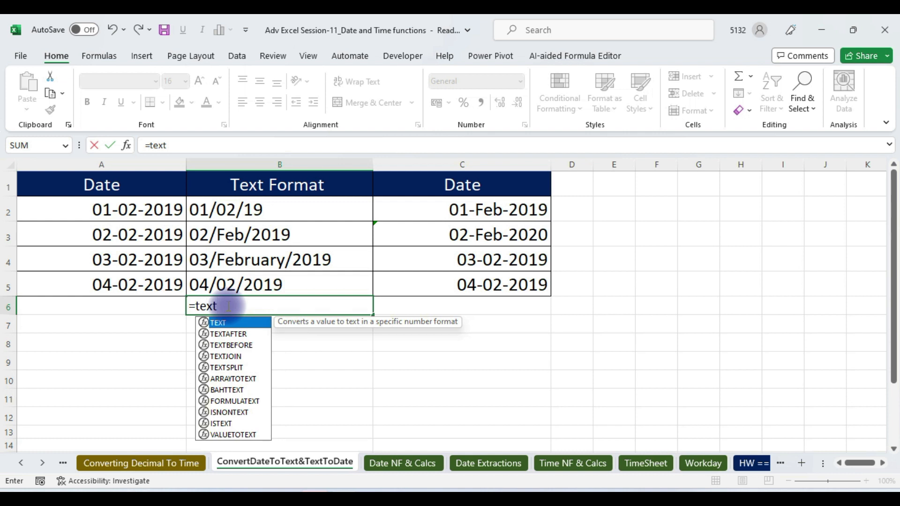
pyautogui.press('Tab')
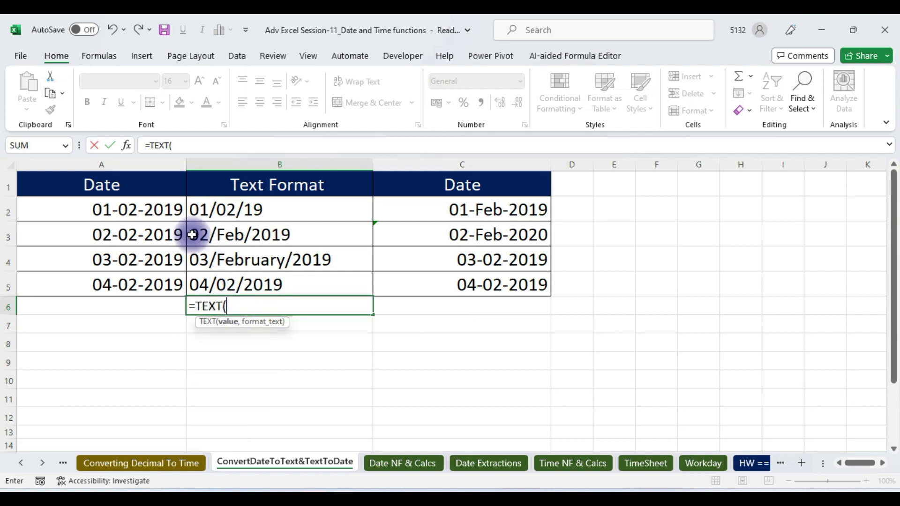
pyautogui.click(117, 213)
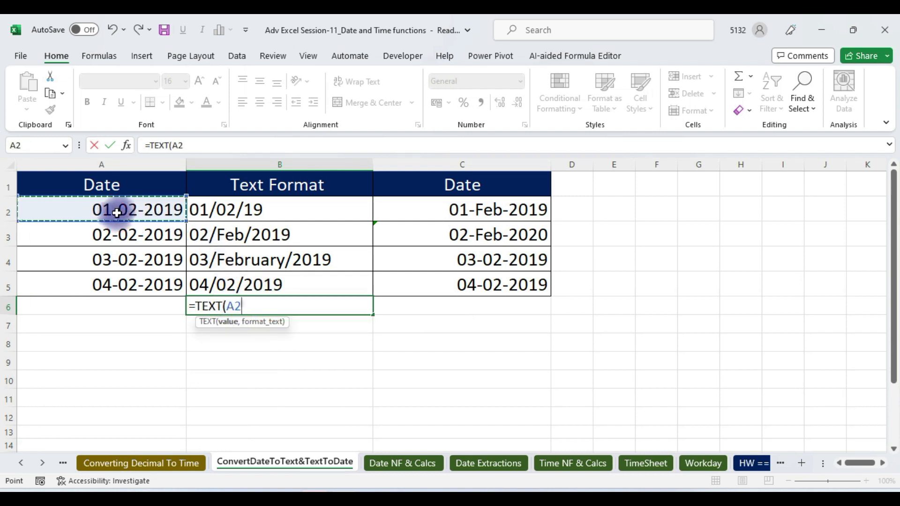
pyautogui.write(',')
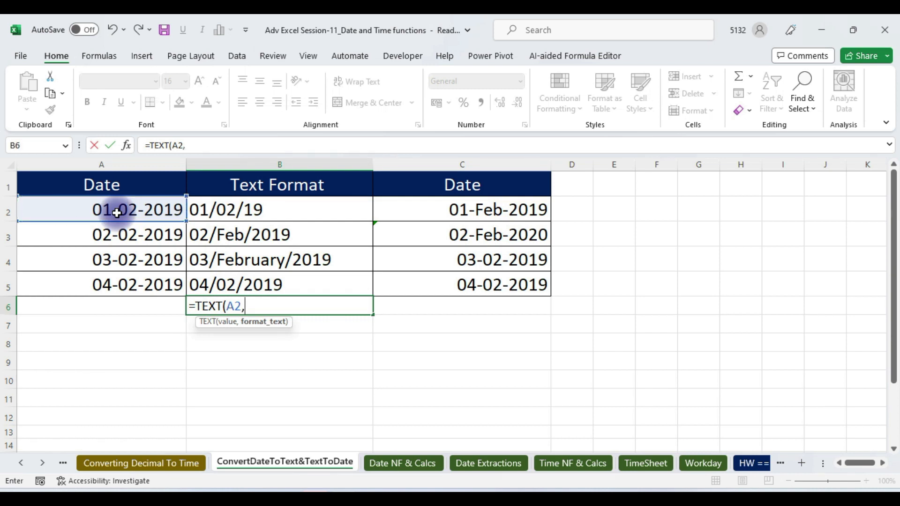
pyautogui.write('"dd/mm')
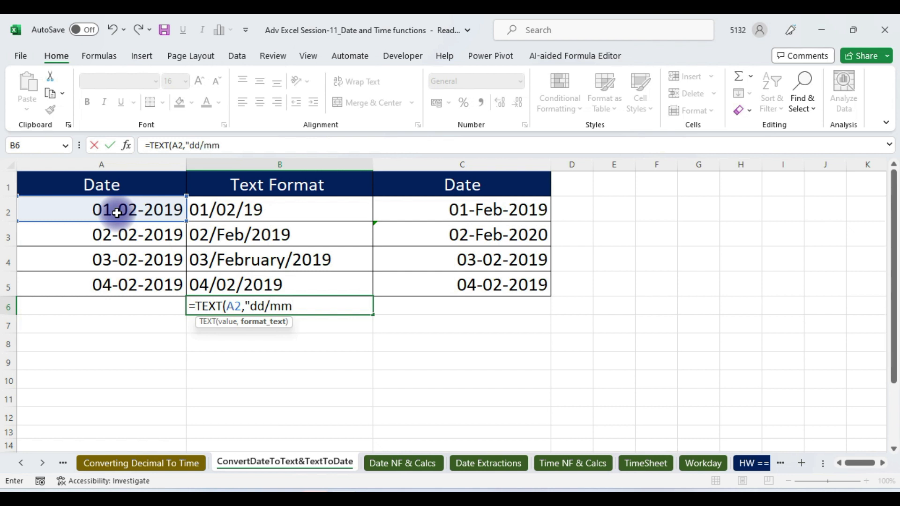
pyautogui.write('/yy")')
pyautogui.press('Return')
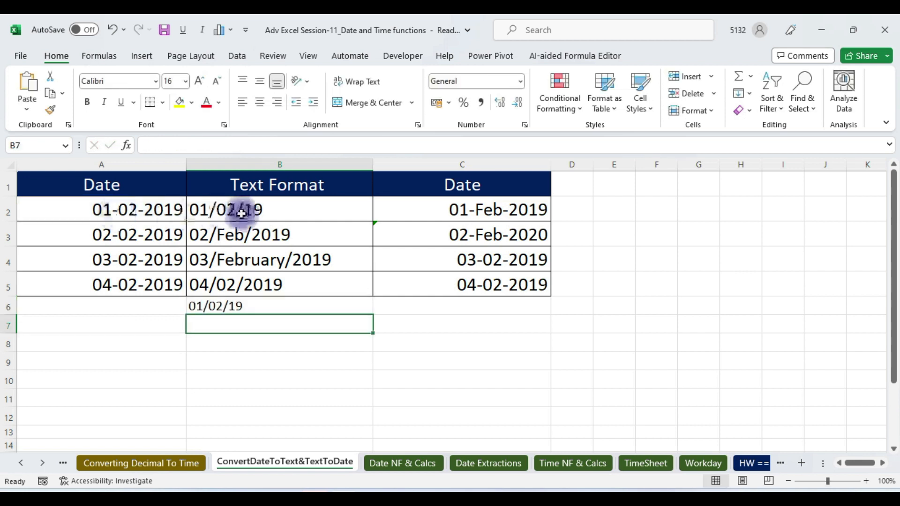
# Change the month code in B6's TEXT formula to mmm, making the format "dd/mmm/yy".
pyautogui.click(242, 307)
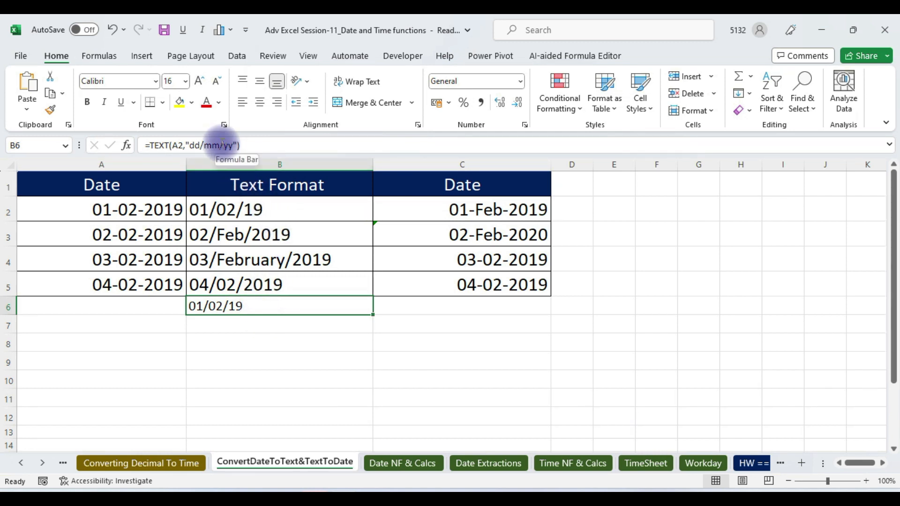
pyautogui.click(221, 144)
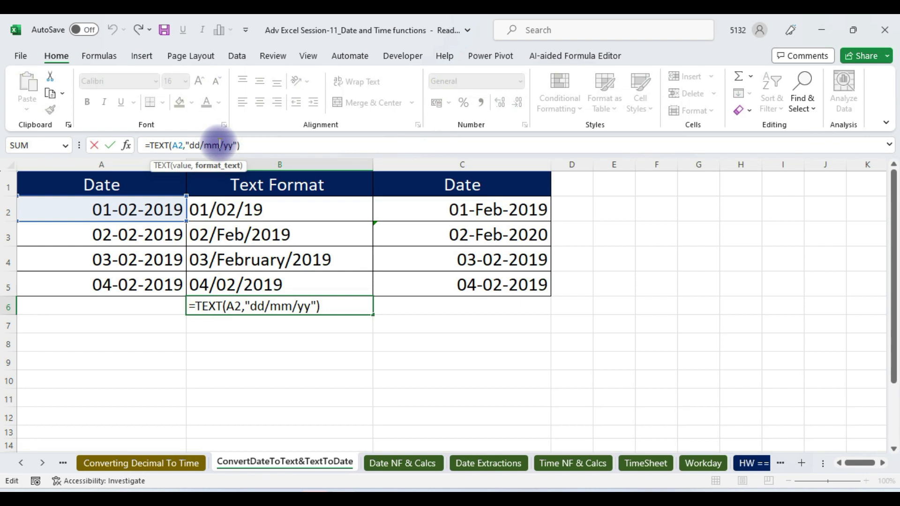
pyautogui.write('m')
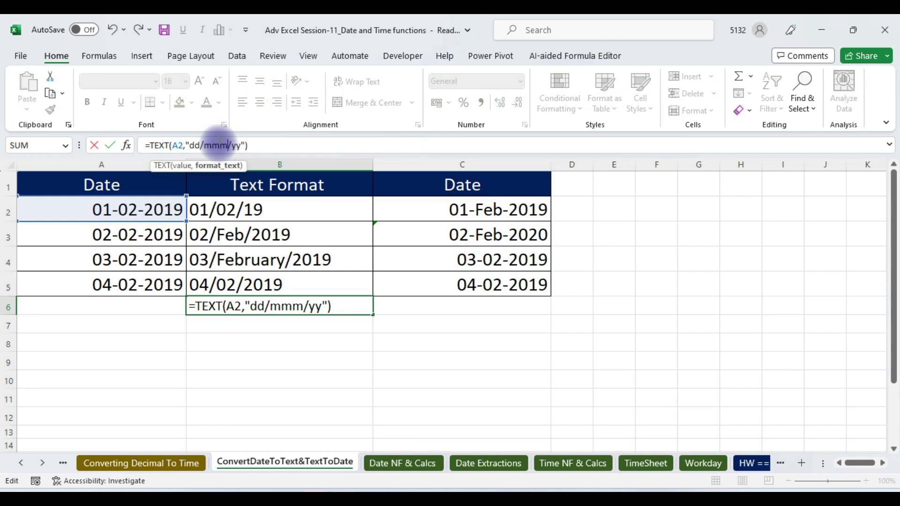
pyautogui.press('Return')
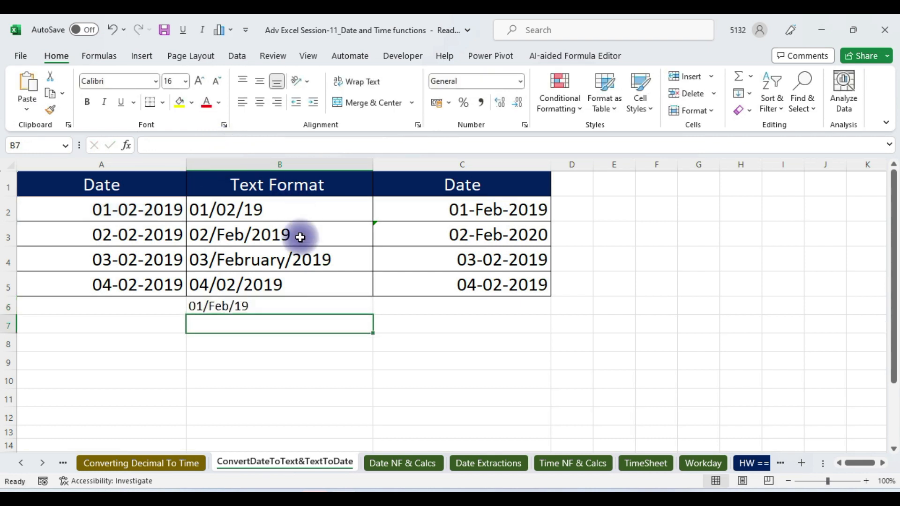
# Change the day code in B6's TEXT formula to ddd, making the format "ddd/mmm/yy".
pyautogui.click(239, 306)
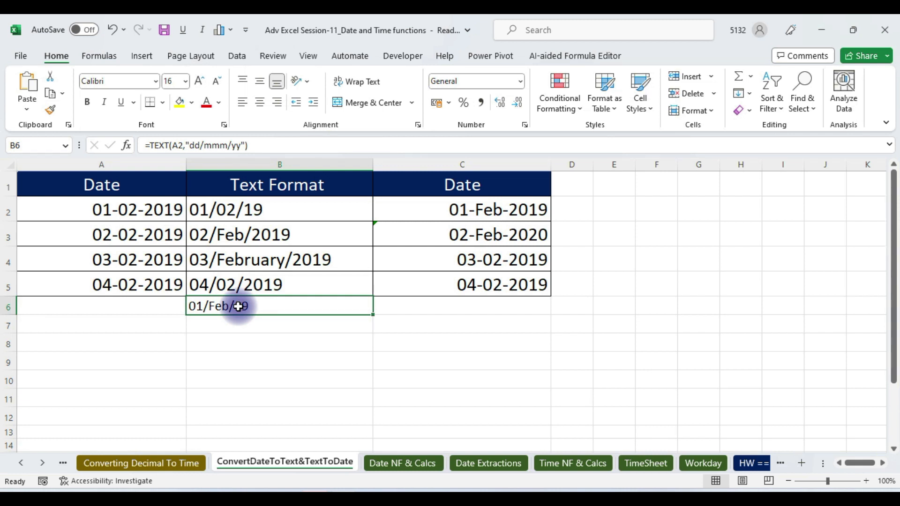
pyautogui.click(202, 146)
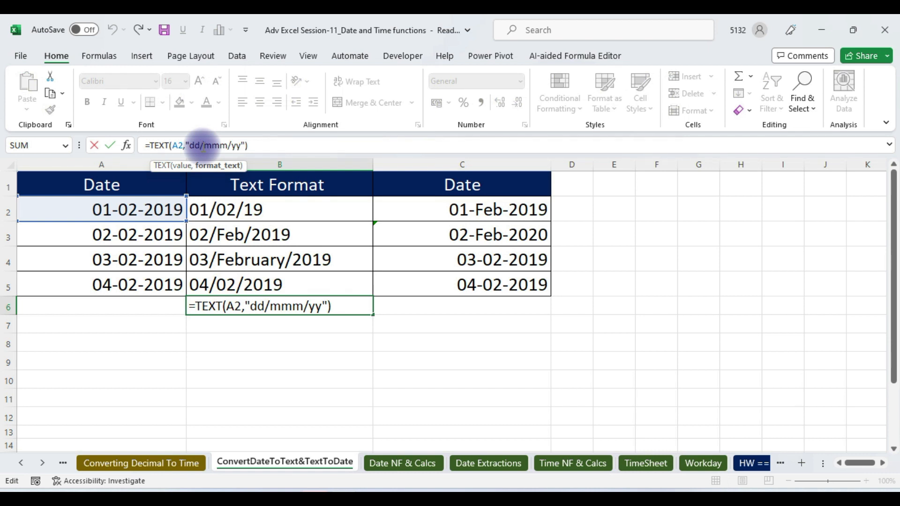
pyautogui.write('d')
pyautogui.press('Return')
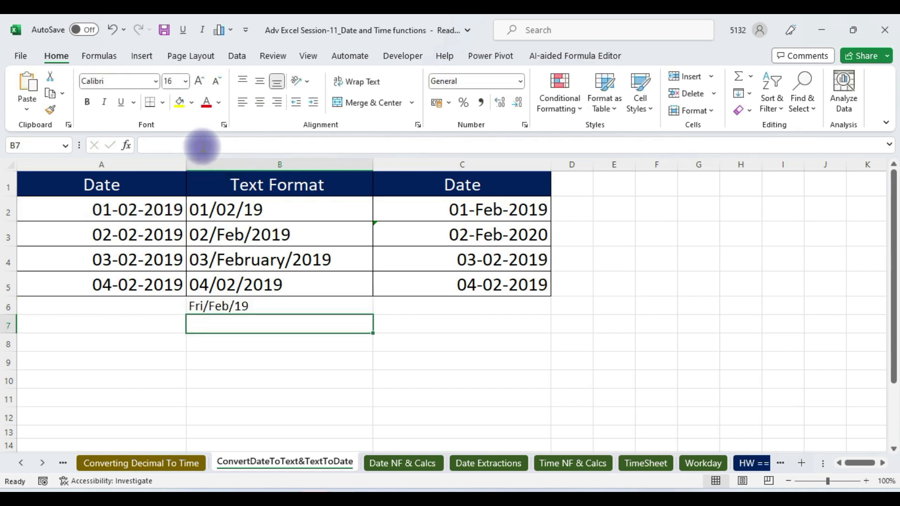
# Extend the day and month codes in B6's TEXT formula to full names with the format "dddd/mmmm/yy".
pyautogui.click(261, 309)
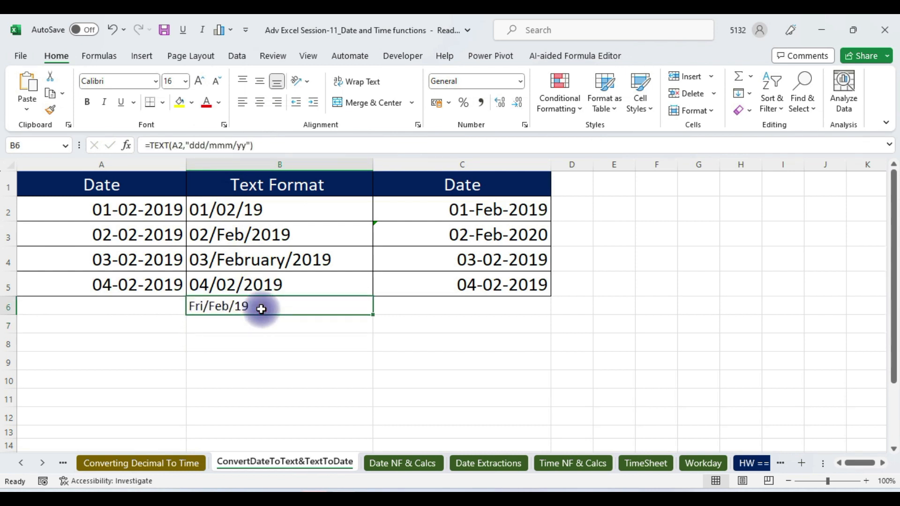
pyautogui.click(206, 145)
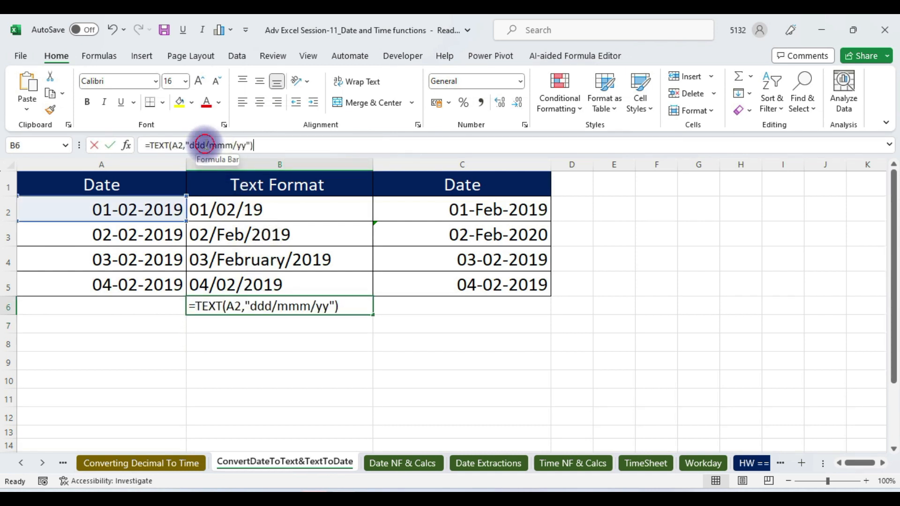
pyautogui.write('d')
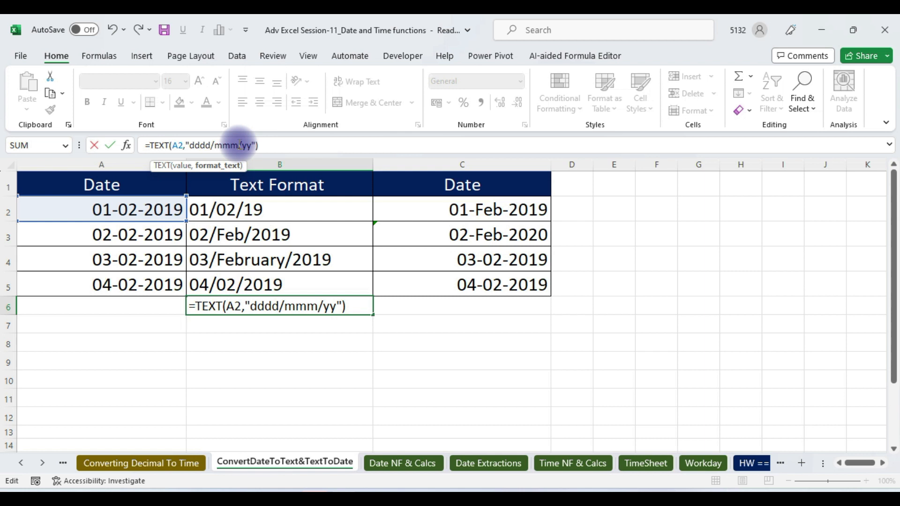
pyautogui.write('m')
pyautogui.press('Return')
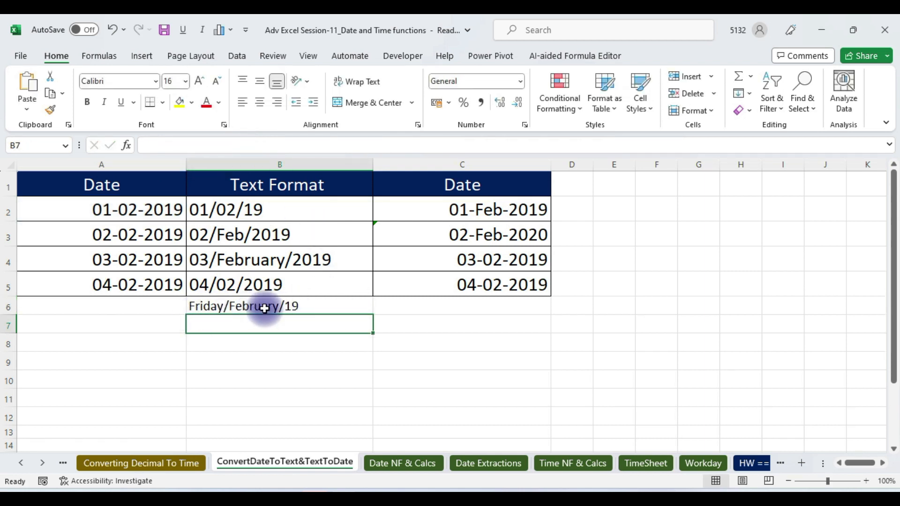
# Extend the year code in B6's TEXT formula to four digits with the format "dddd/mmmm/yyyy".
pyautogui.click(306, 305)
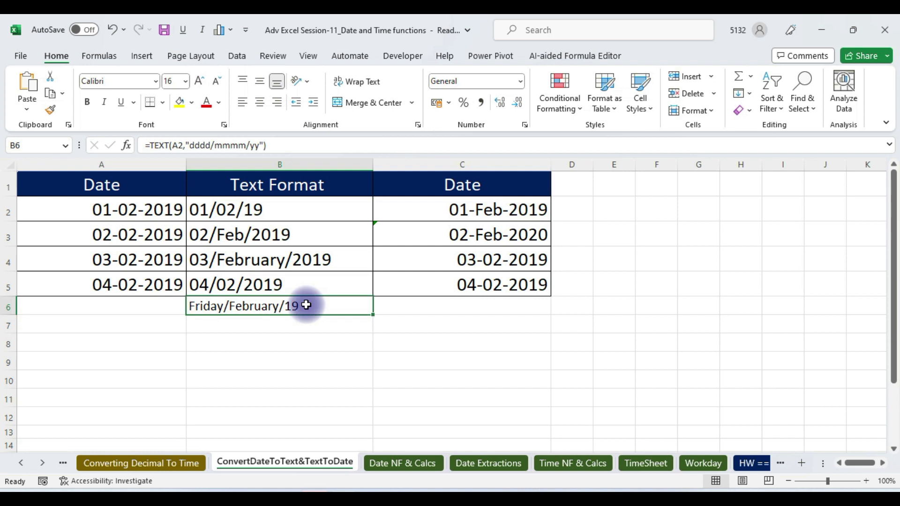
pyautogui.click(263, 145)
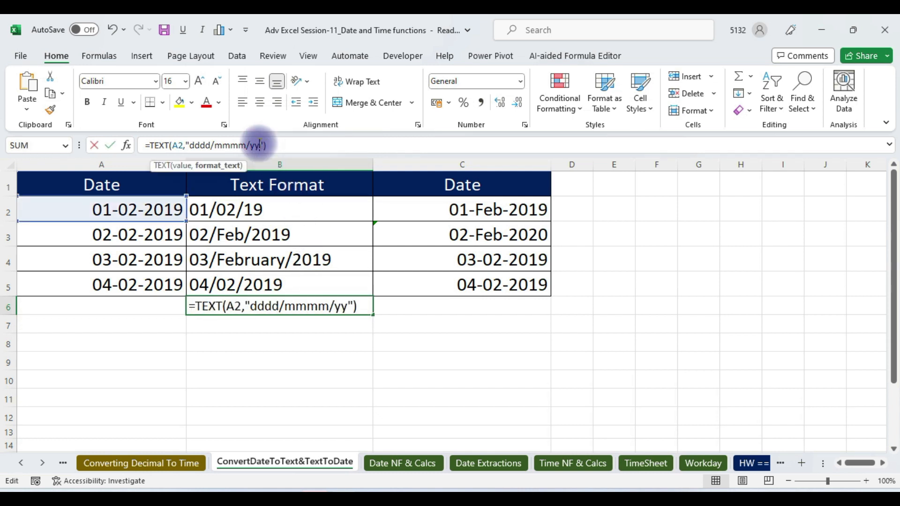
pyautogui.write('yy')
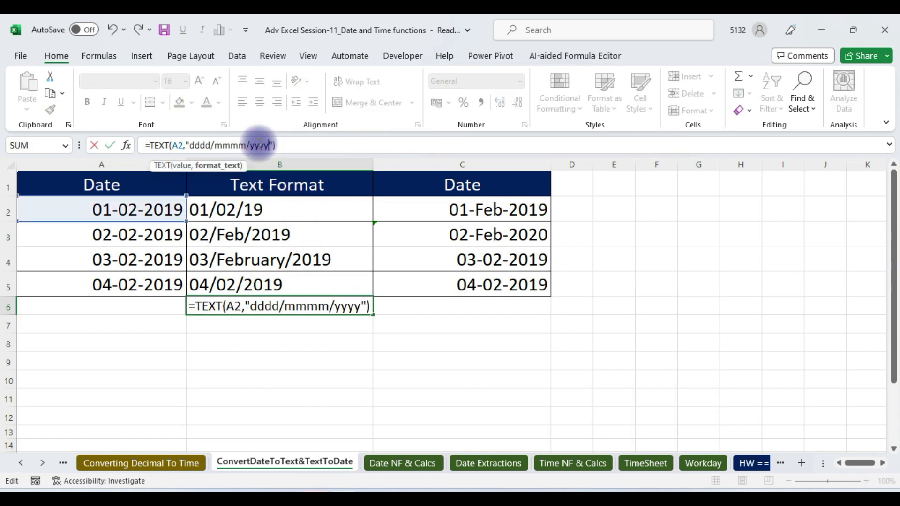
pyautogui.press('Return')
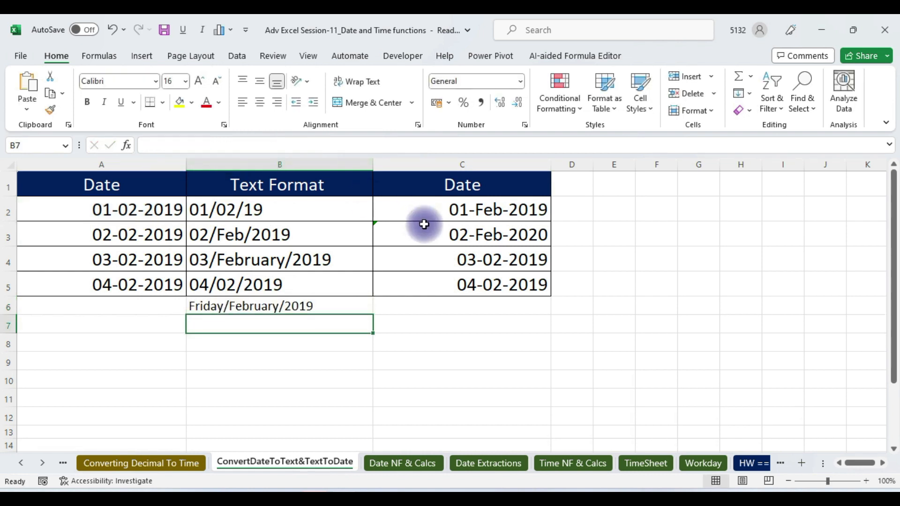
# Shorten the day code in B6's TEXT formula to dd, making the format "dd/mmmm/yyyy".
pyautogui.click(285, 311)
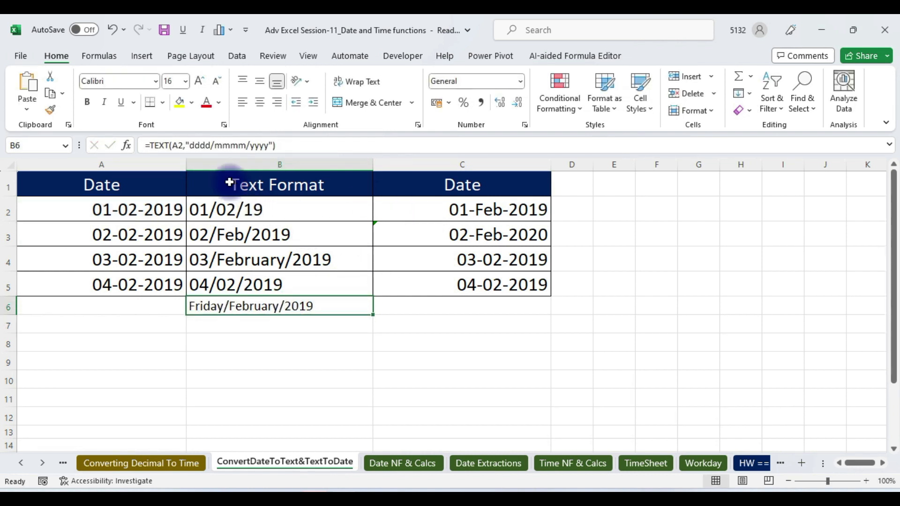
pyautogui.click(200, 144)
pyautogui.press('BackSpace')
pyautogui.press('BackSpace')
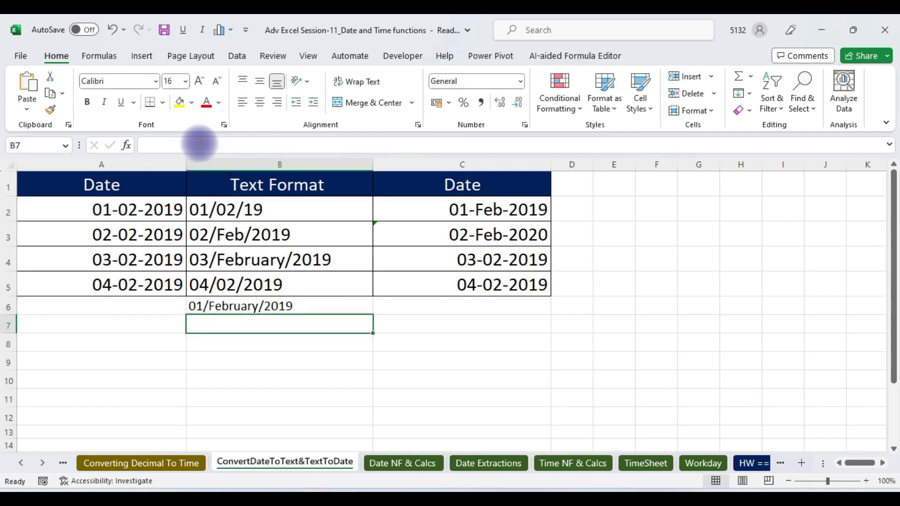
# Shorten the month code in B6's TEXT formula to mm, making the format "dd/mm/yyyy", and reselect B6.
pyautogui.click(227, 307)
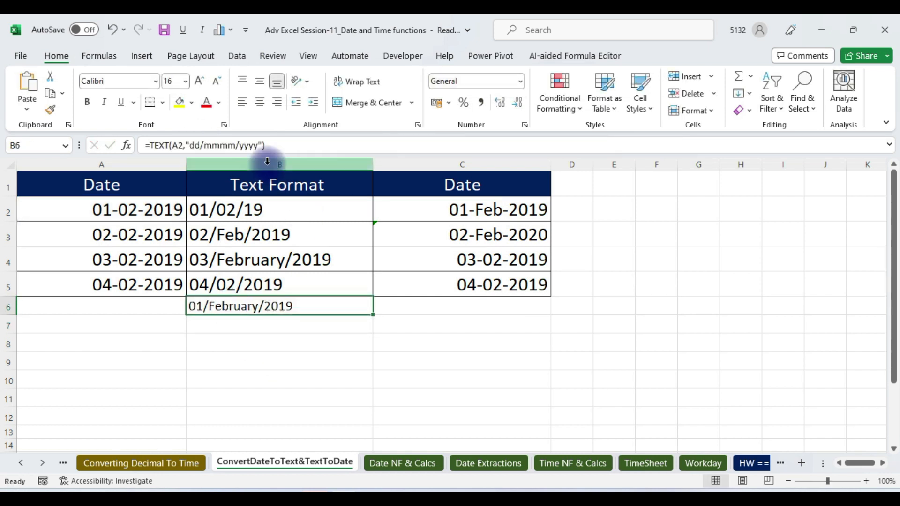
pyautogui.click(219, 145)
pyautogui.moveTo(220, 146); pyautogui.dragTo(206, 145)
pyautogui.press('BackSpace')
pyautogui.press('Return')
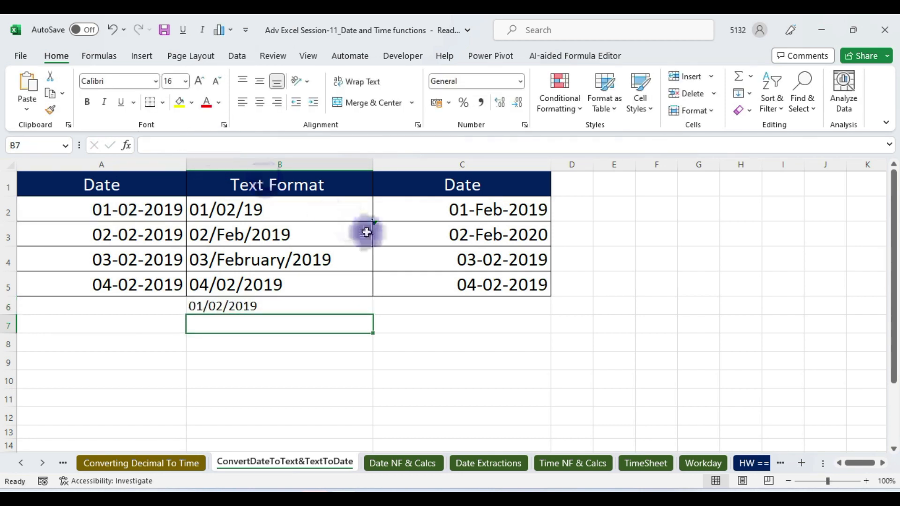
pyautogui.click(253, 305)
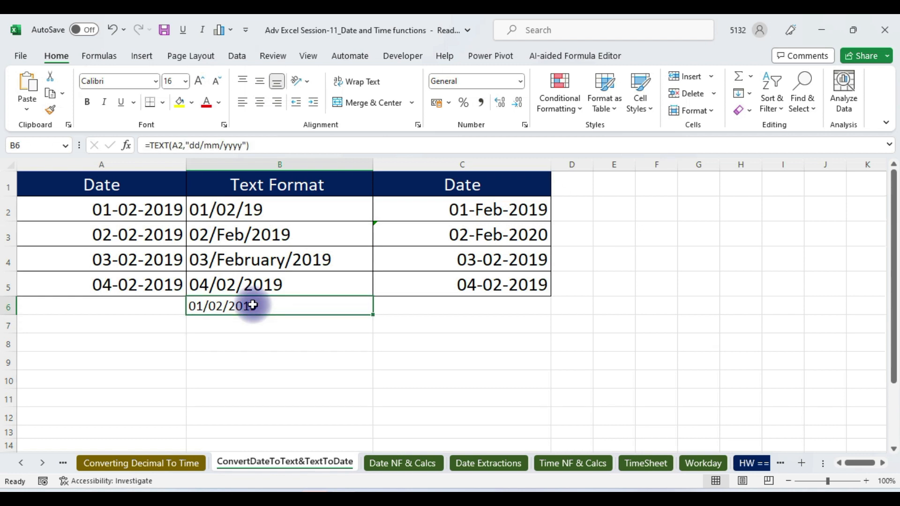
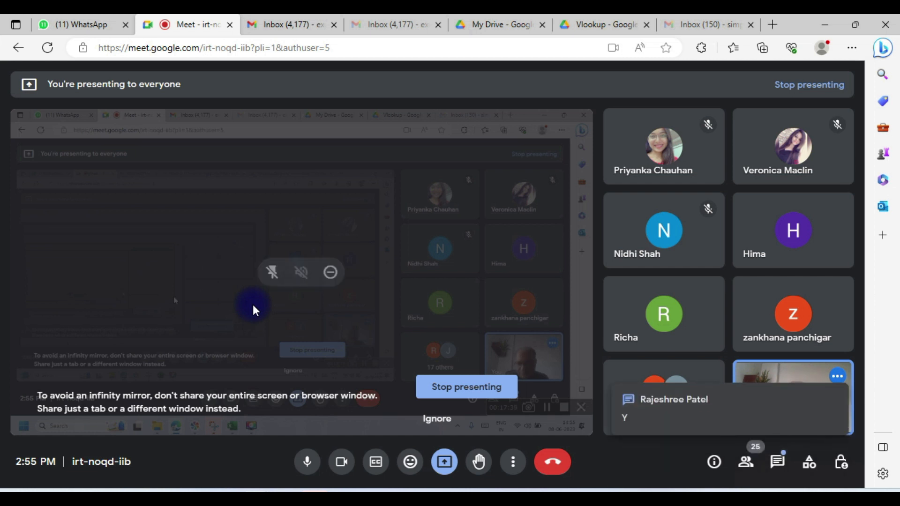
# Switch back to Excel, clear the TEXT formula from B6 and select C2 to review its DATE formula.
pyautogui.hotkey('alt', 'Tab')
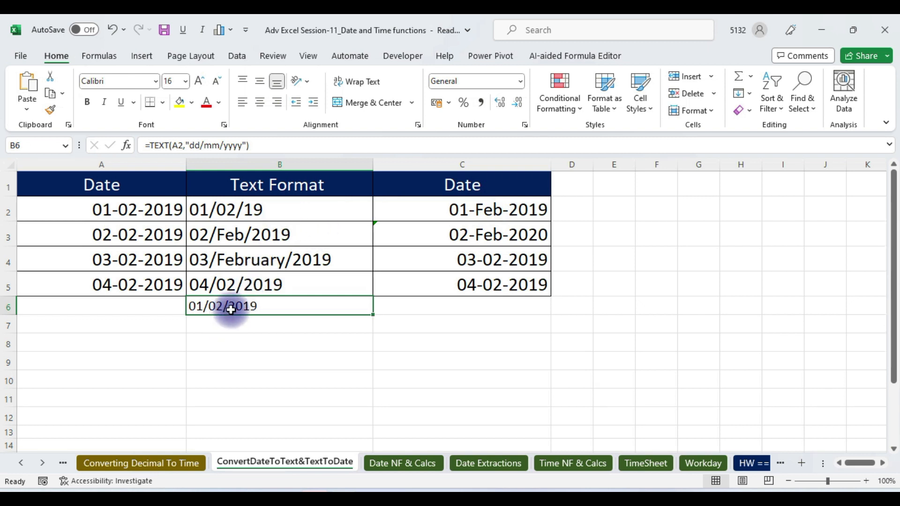
pyautogui.press('Delete')
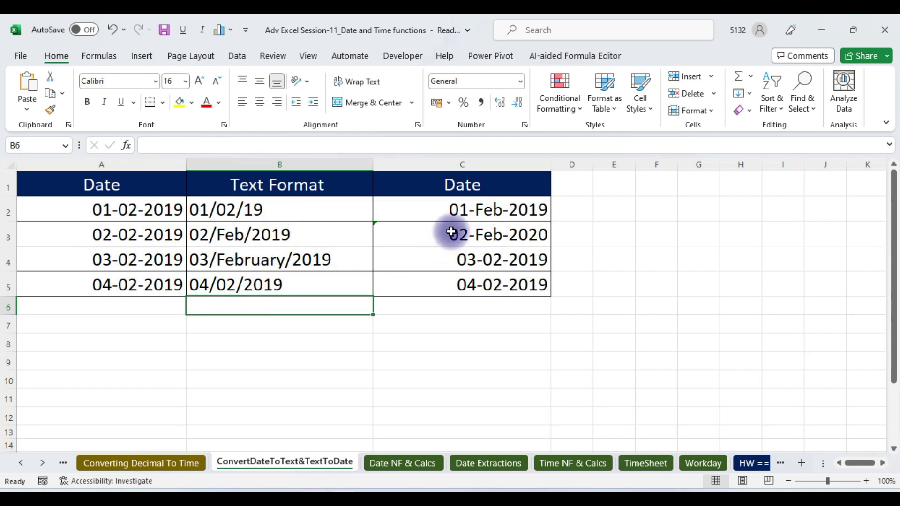
pyautogui.click(448, 211)
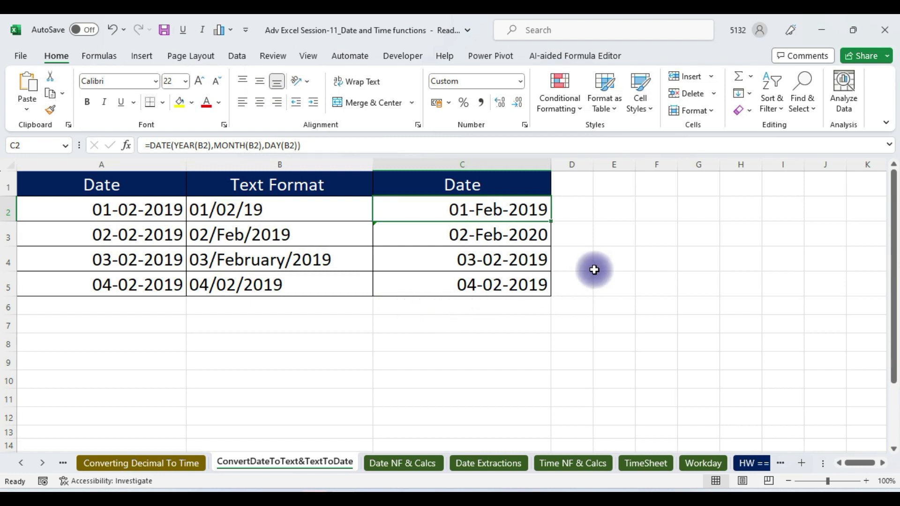
# Start a DATE formula in C6 with YEAR(B2) as its year argument.
pyautogui.click(469, 307)
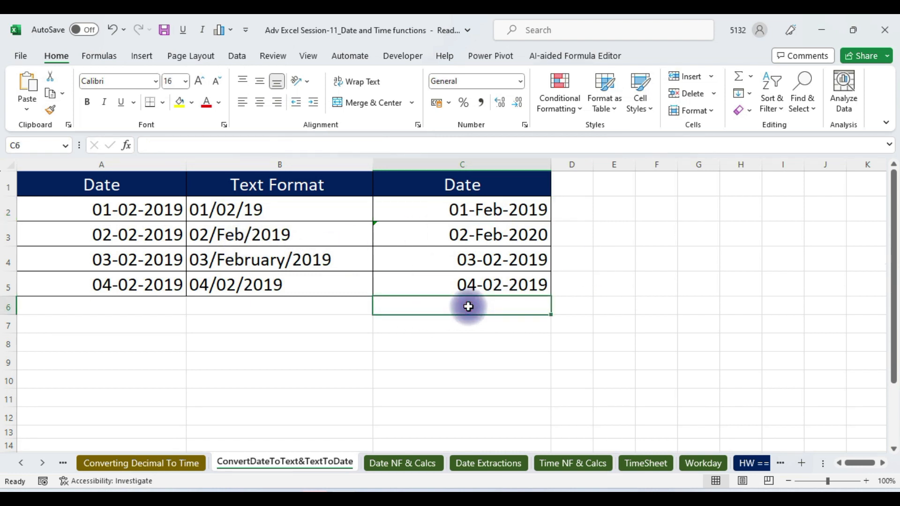
pyautogui.click(462, 285)
pyautogui.press('Down')
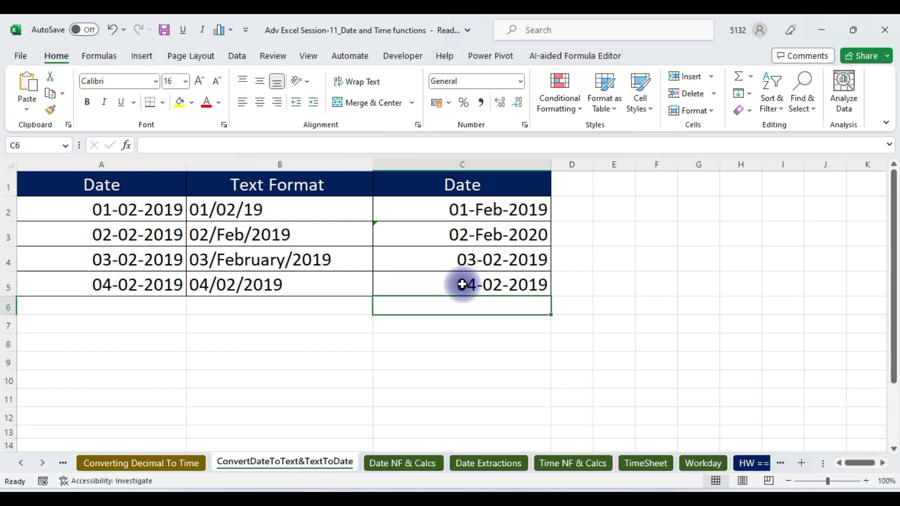
pyautogui.write('=date')
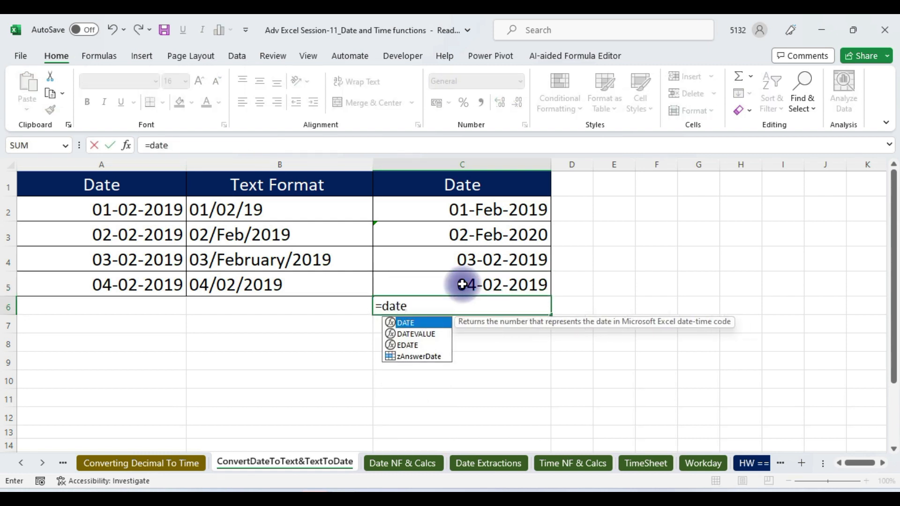
pyautogui.press('Tab')
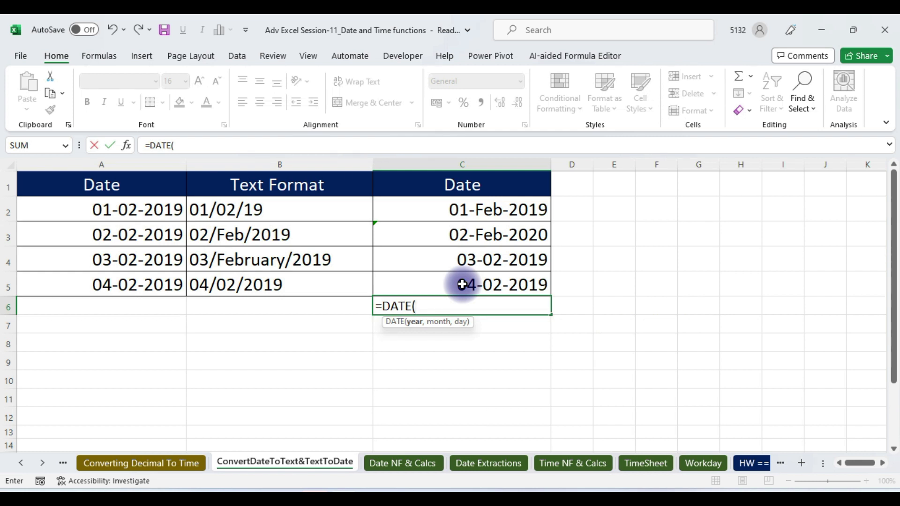
pyautogui.write('year(')
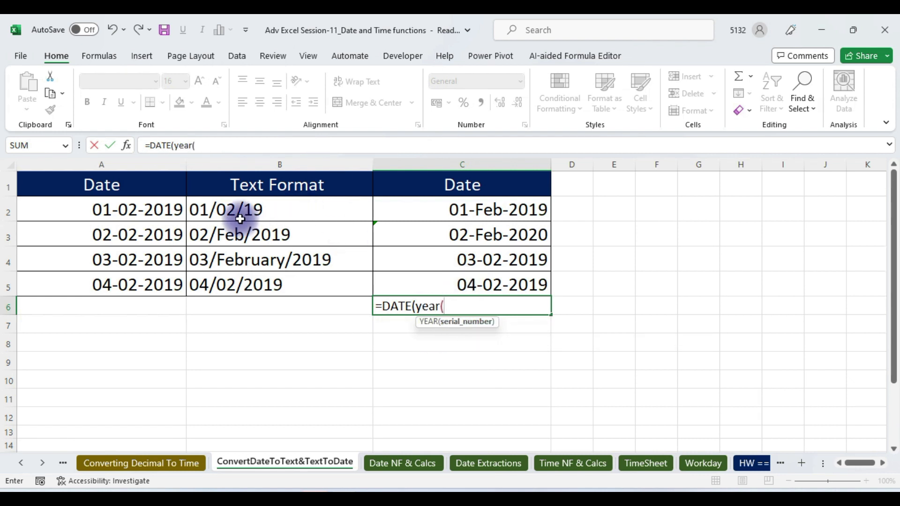
pyautogui.click(234, 209)
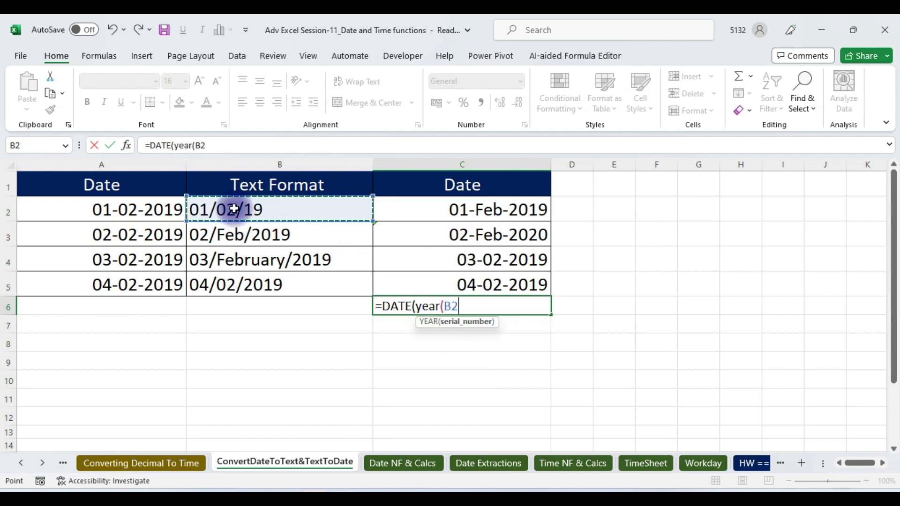
pyautogui.write('),')
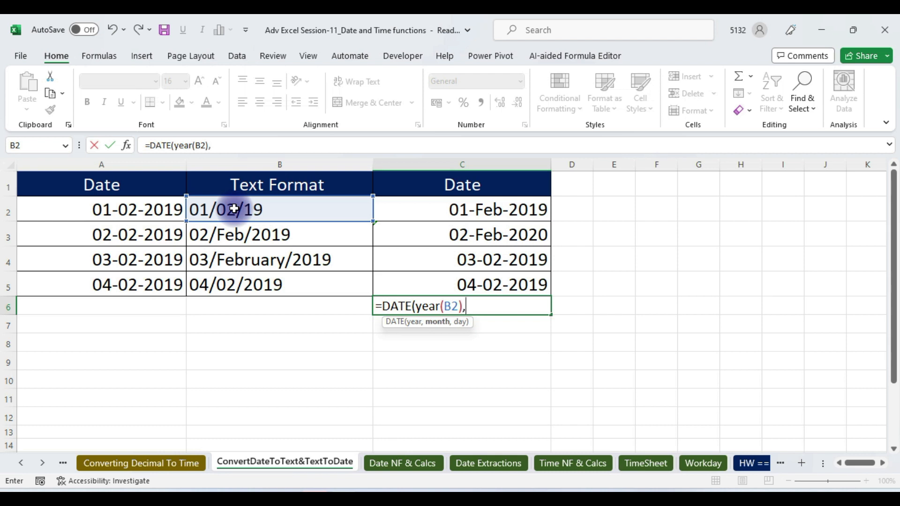
# Add MONTH(B2) and DAY(B2) as the month and day arguments and complete the DATE formula in C6.
pyautogui.write('month')
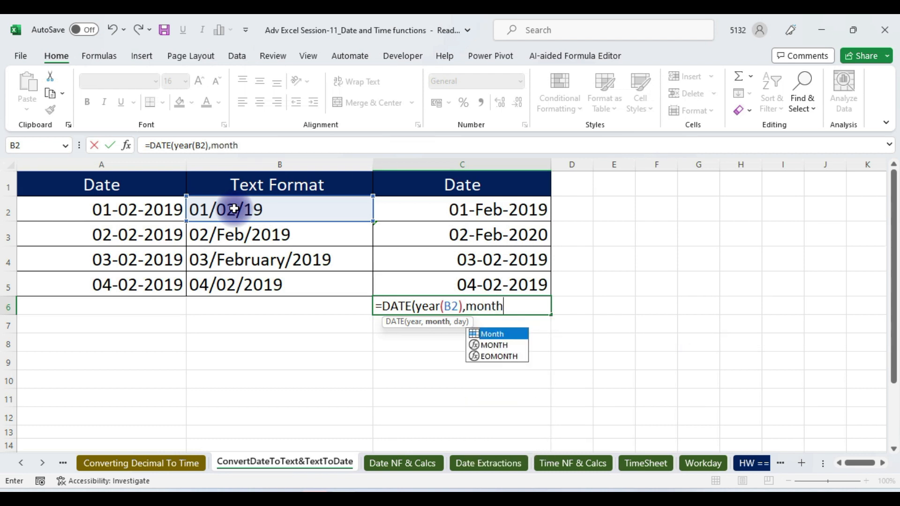
pyautogui.write('(')
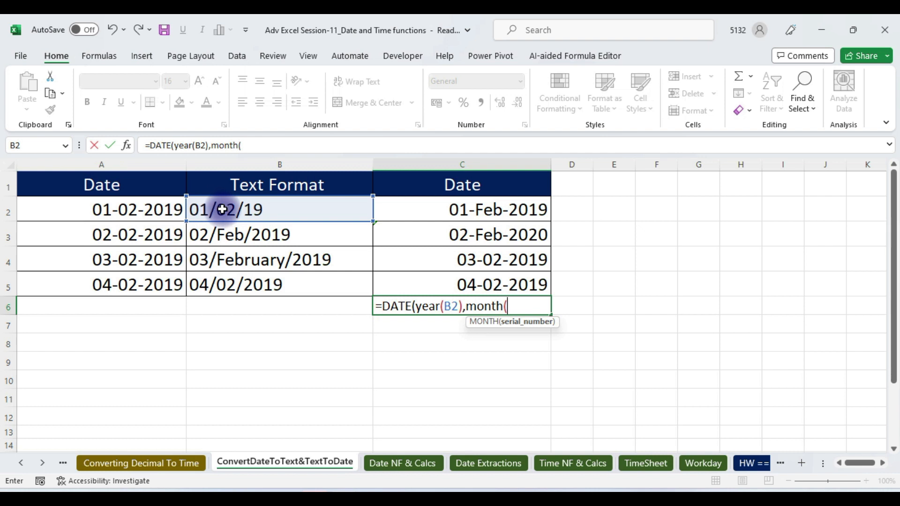
pyautogui.click(228, 209)
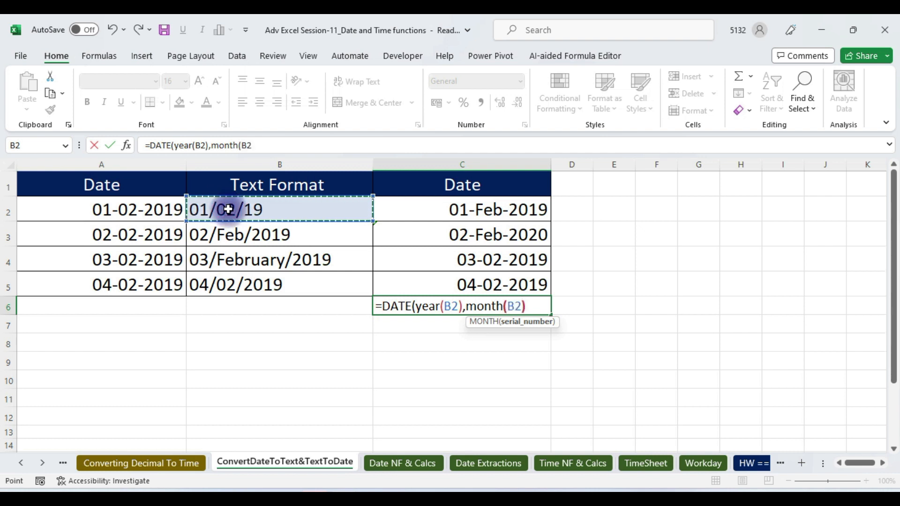
pyautogui.write('),')
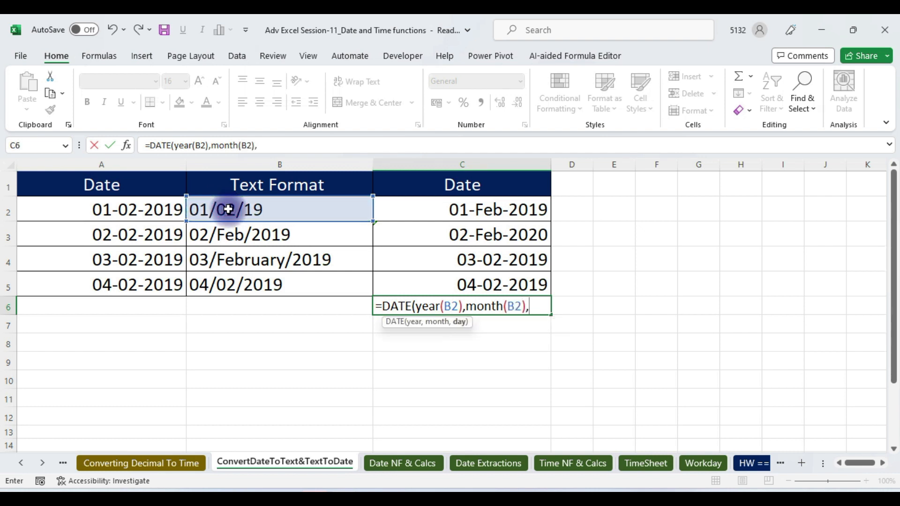
pyautogui.write('day(')
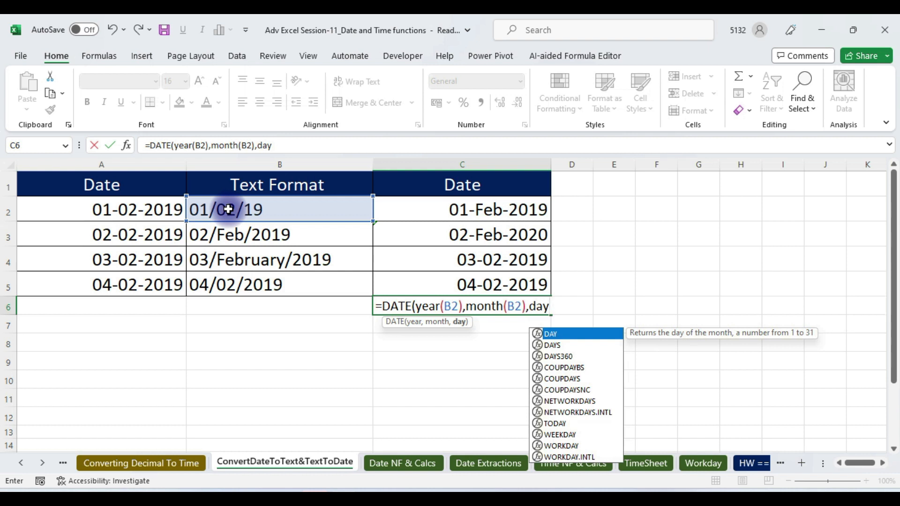
pyautogui.click(246, 209)
pyautogui.write('))')
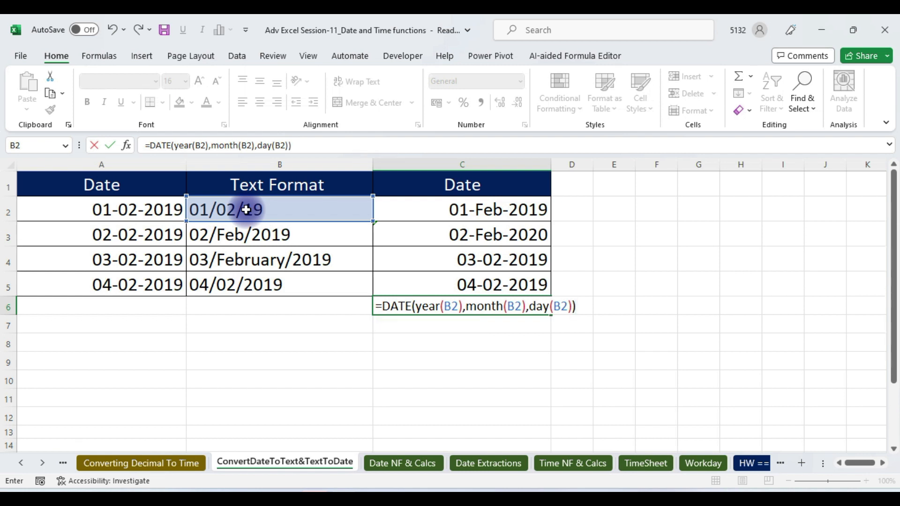
pyautogui.press('Return')
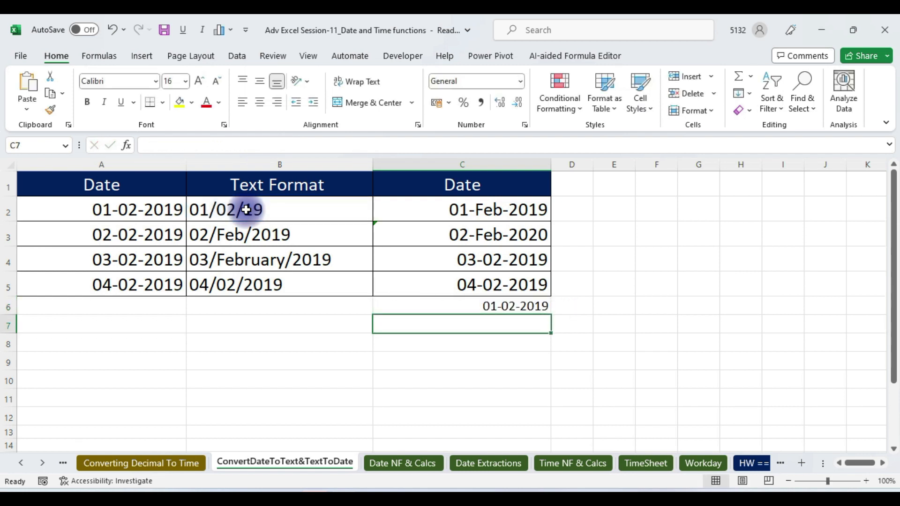
# Compare the formulas and date number formats of C6 and C2.
pyautogui.click(478, 301)
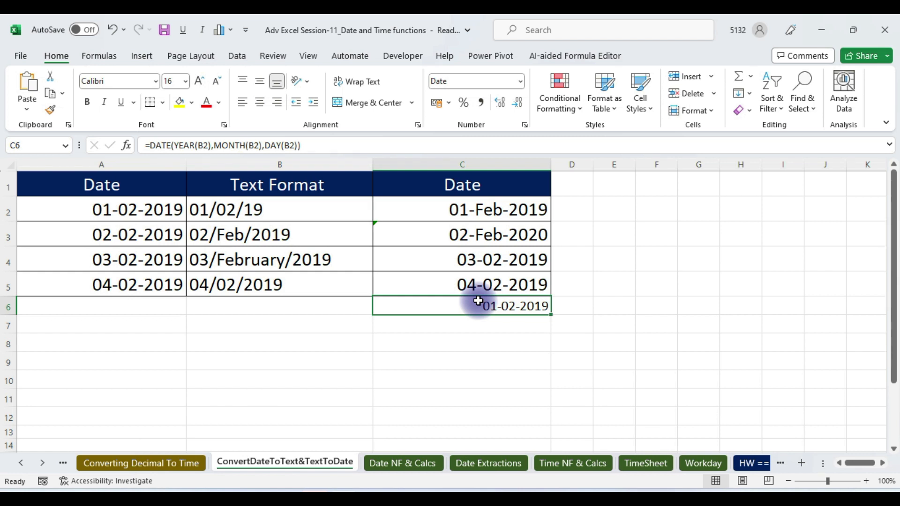
pyautogui.click(498, 209)
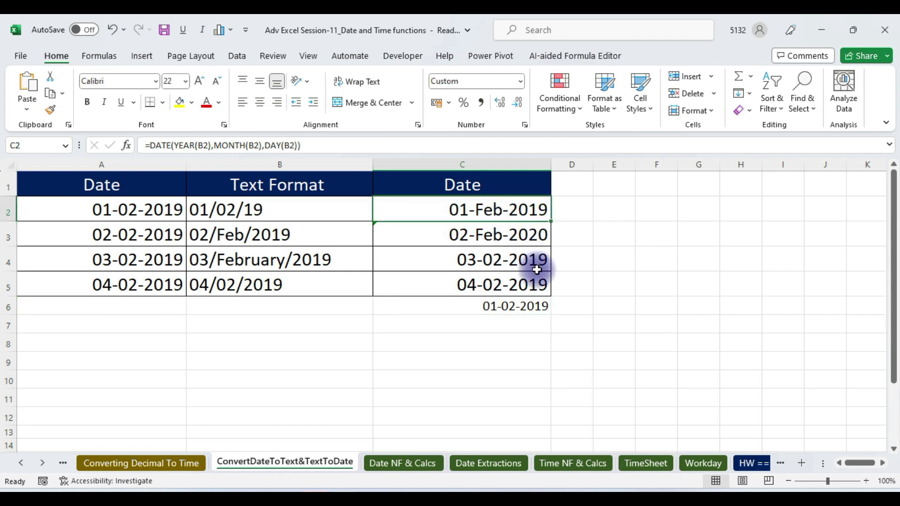
pyautogui.click(491, 308)
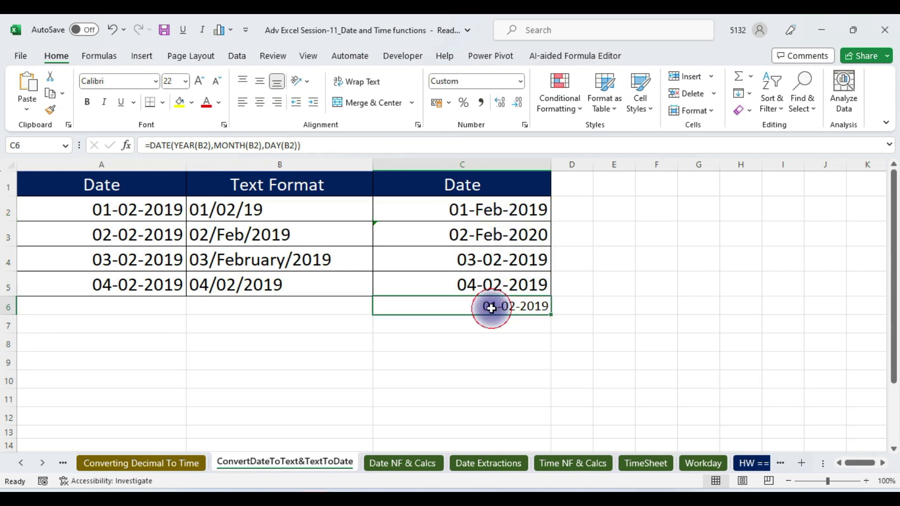
pyautogui.click(492, 208)
pyautogui.click(488, 305)
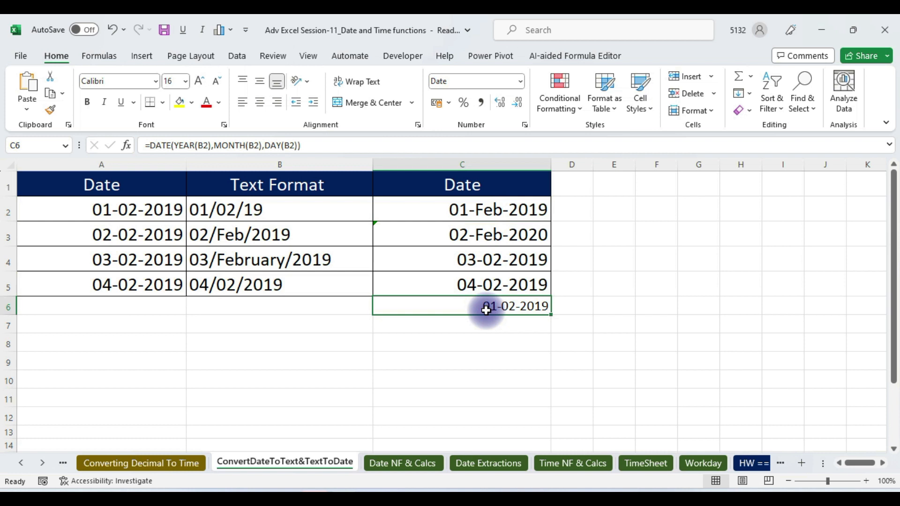
pyautogui.click(462, 216)
# Format the date in C6 with the long date type "*14 March 2012".
pyautogui.click(500, 311)
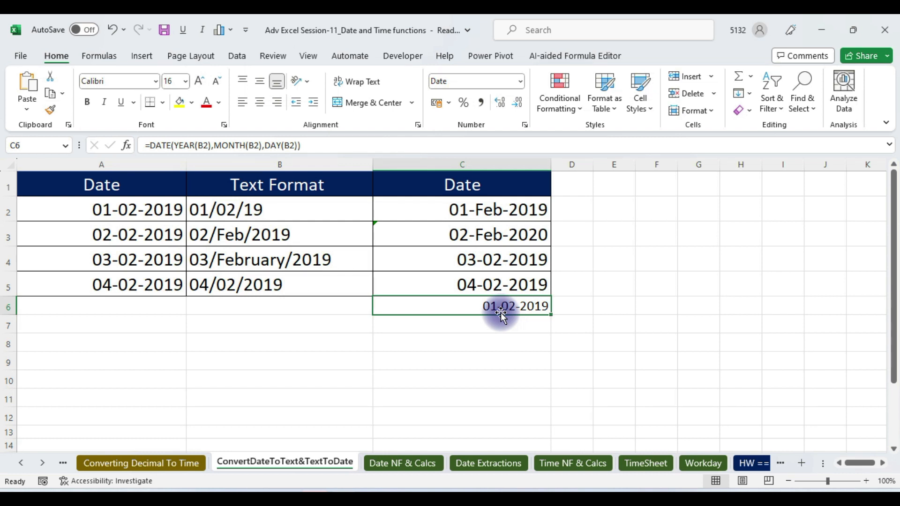
pyautogui.click(521, 82)
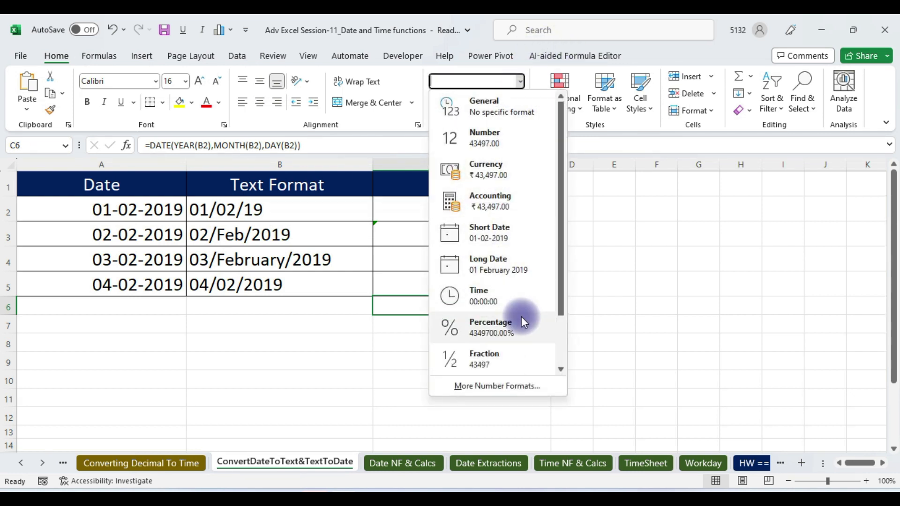
pyautogui.click(485, 392)
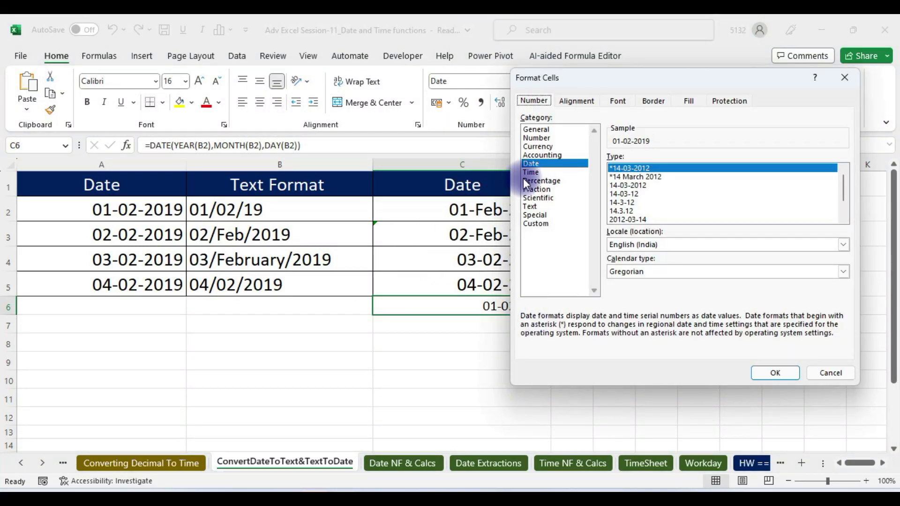
pyautogui.moveTo(735, 74); pyautogui.dragTo(211, 91)
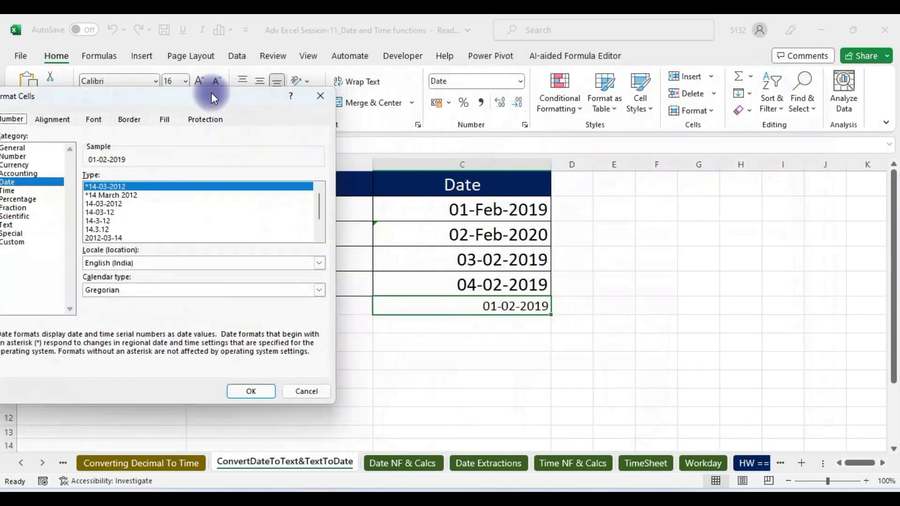
pyautogui.click(111, 195)
pyautogui.click(239, 392)
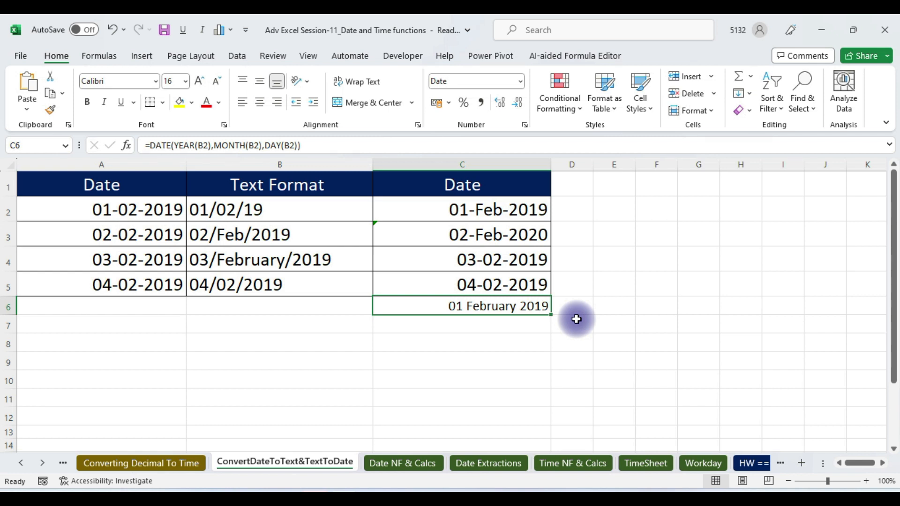
pyautogui.hotkey('alt', 'Tab')
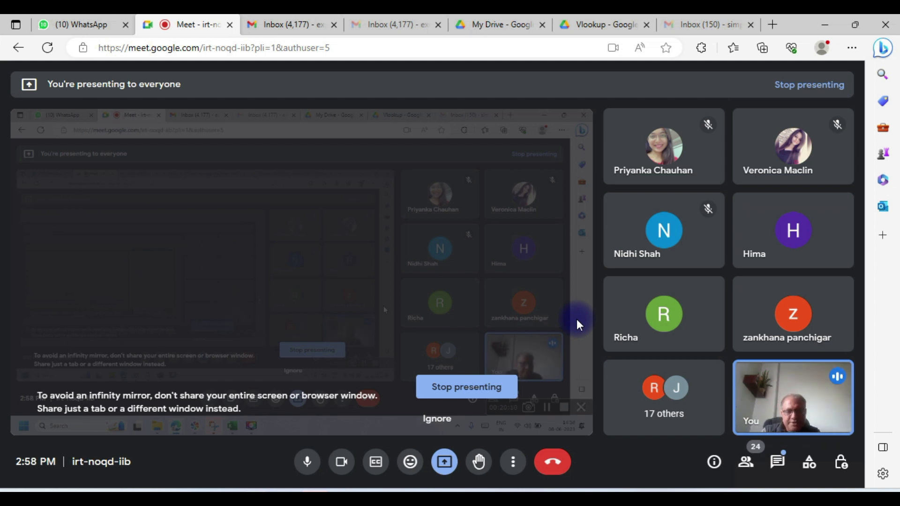
pyautogui.hotkey('alt', 'Tab')
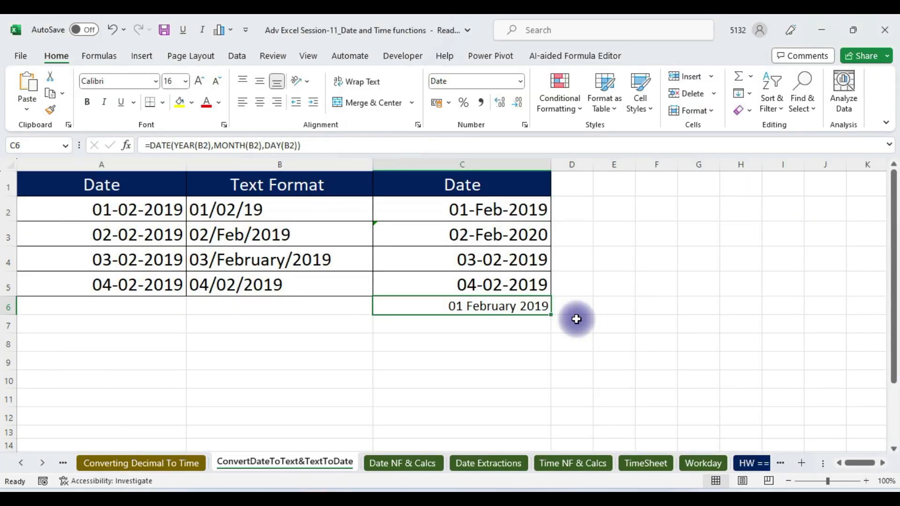
# On the Date Extractions sheet, insert nine blank columns between the Date and Day columns.
pyautogui.click(474, 462)
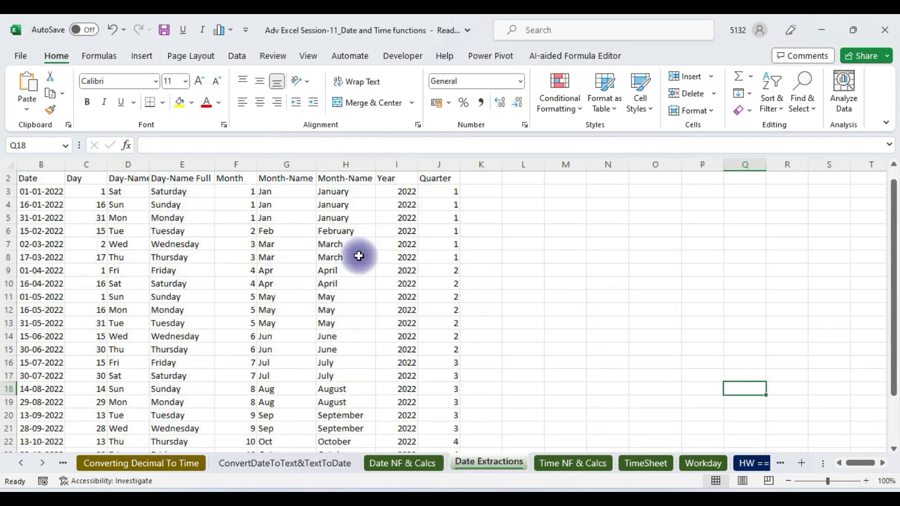
pyautogui.click(93, 168)
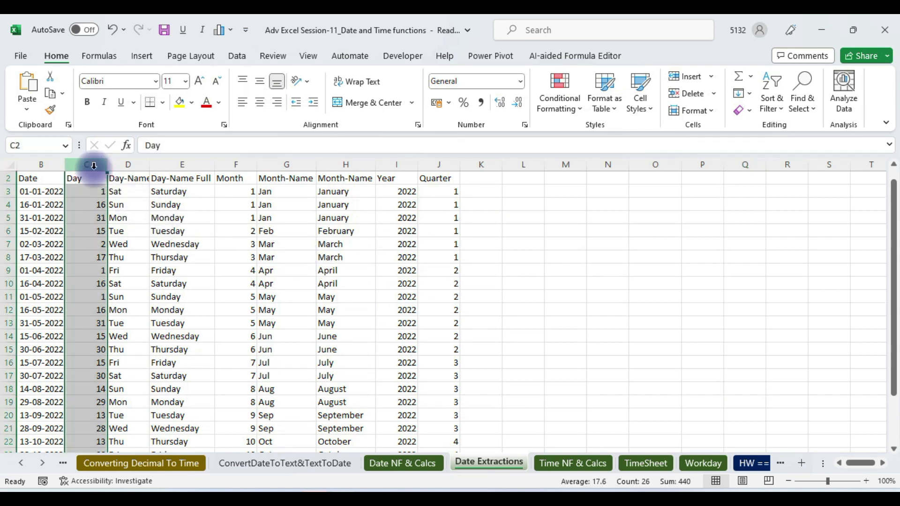
pyautogui.hotkey('ctrl', '+')
pyautogui.hotkey('ctrl', '+')
pyautogui.hotkey('ctrl', '+')
pyautogui.hotkey('ctrl', '+')
pyautogui.hotkey('ctrl', '+')
pyautogui.hotkey('ctrl', '+')
pyautogui.hotkey('ctrl', '+')
pyautogui.hotkey('ctrl', '+')
pyautogui.hotkey('ctrl', '+')
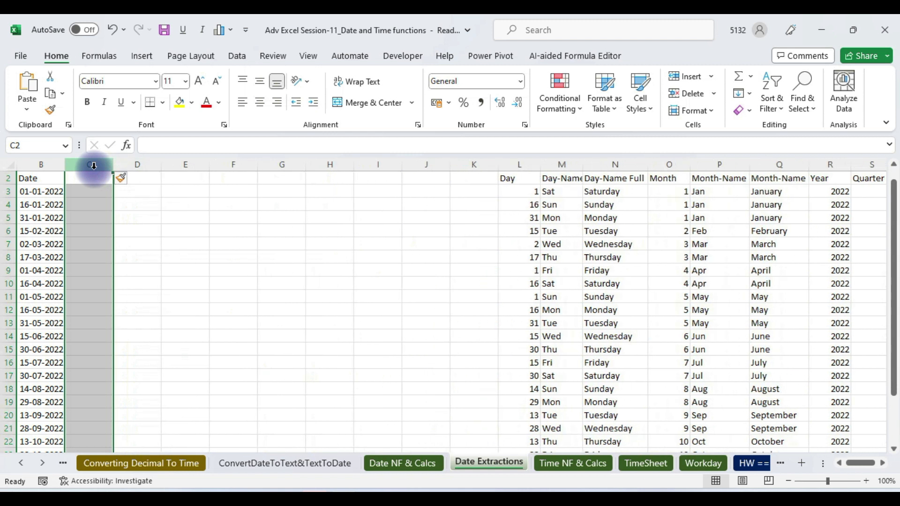
# Enter the header "Day" in C2, beside the Date column.
pyautogui.moveTo(50, 181); pyautogui.dragTo(39, 397)
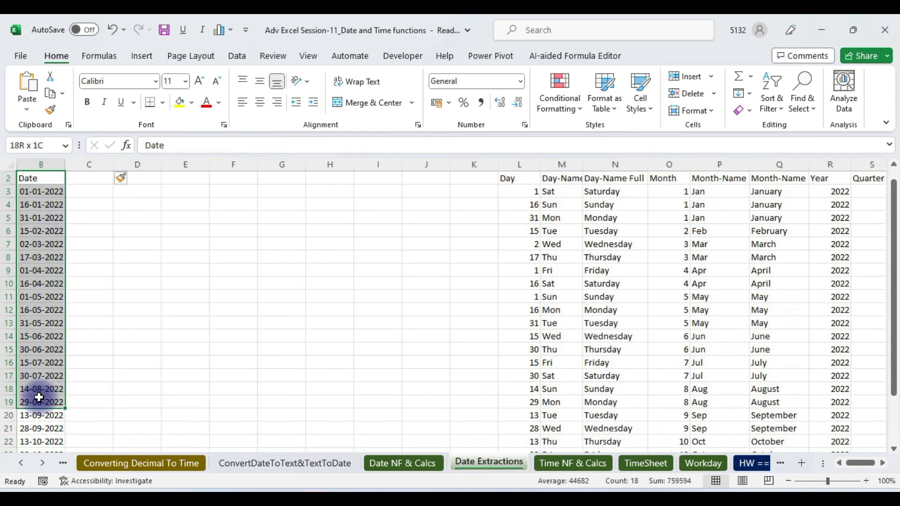
pyautogui.click(76, 180)
pyautogui.write('Day')
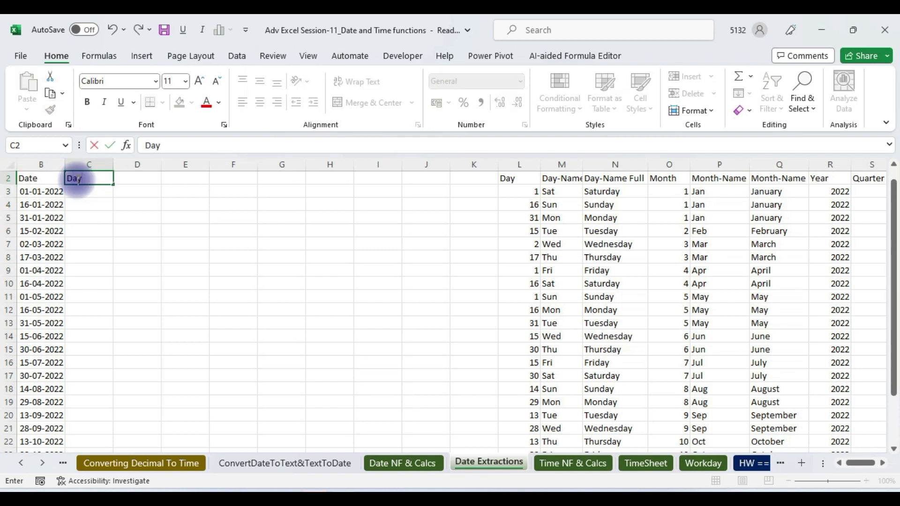
pyautogui.press('Tab')
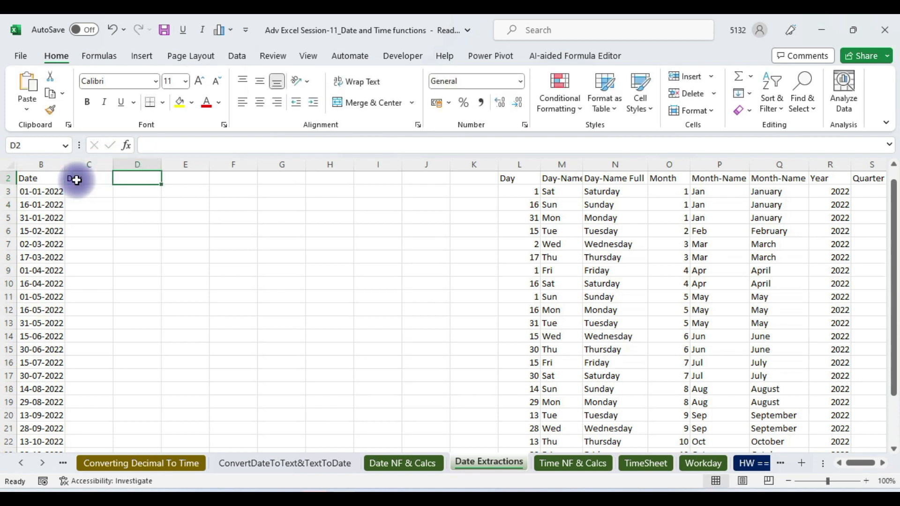
# Enter the header "Day-Name" in D2 and extract the day number in C3 with =DAY(B3).
pyautogui.write('Da')
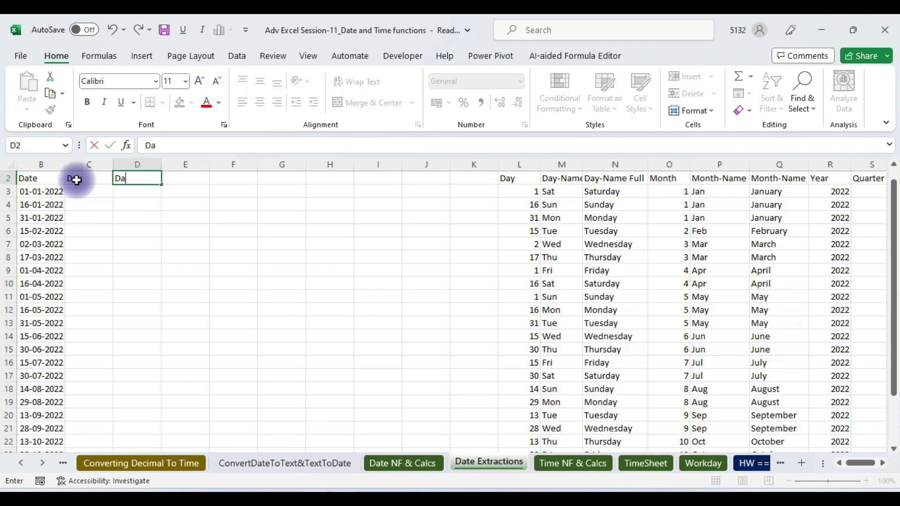
pyautogui.write('y-Name')
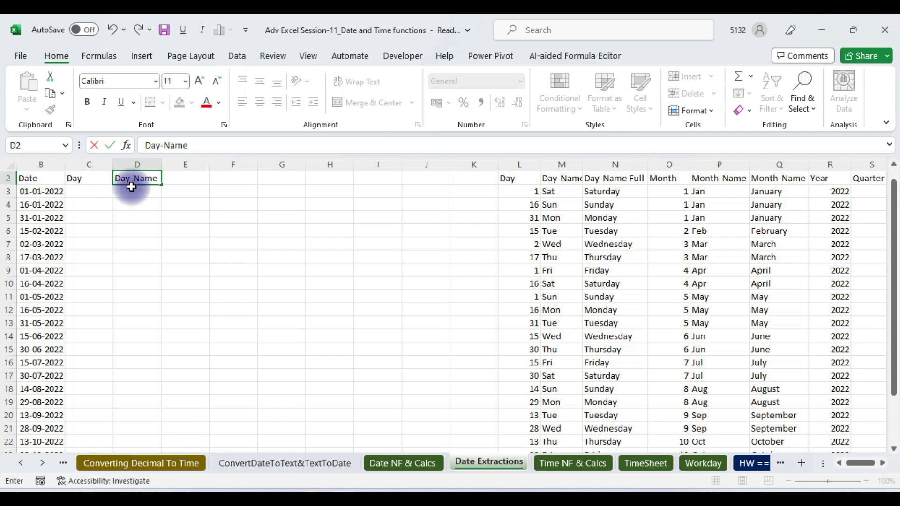
pyautogui.click(92, 192)
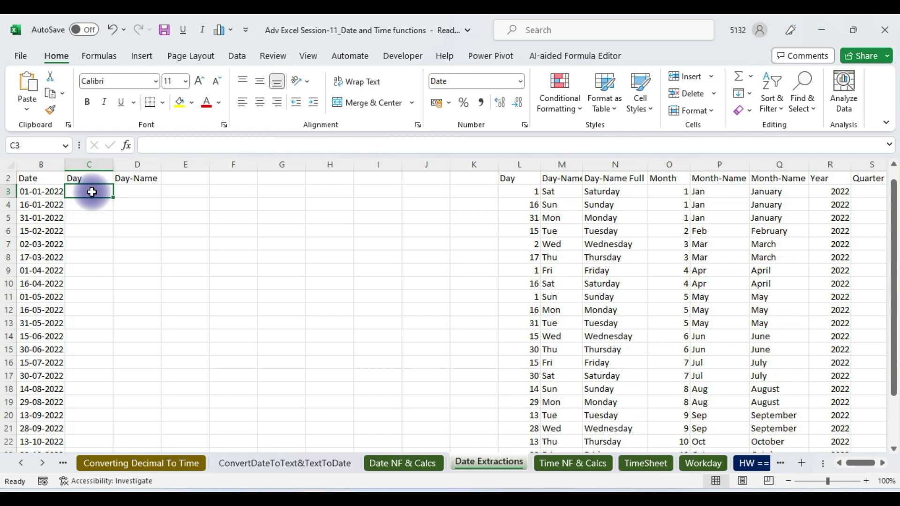
pyautogui.write('=day')
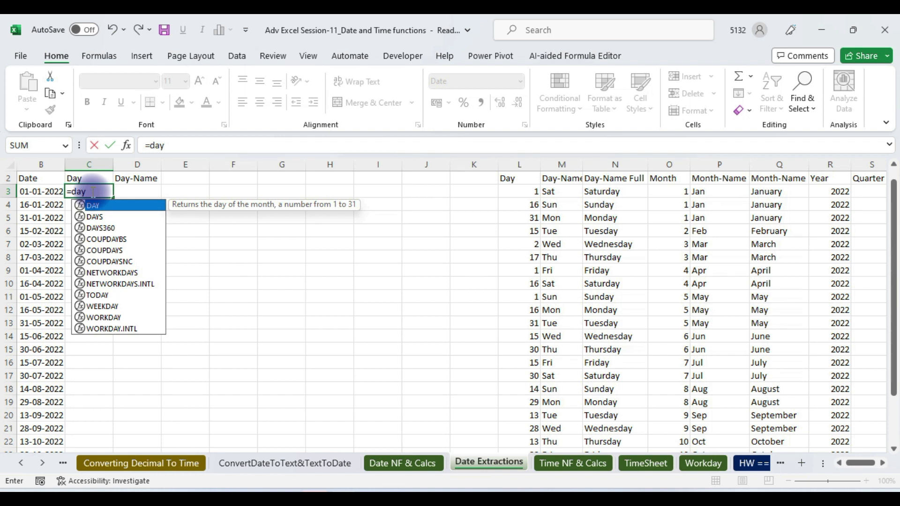
pyautogui.press('Tab')
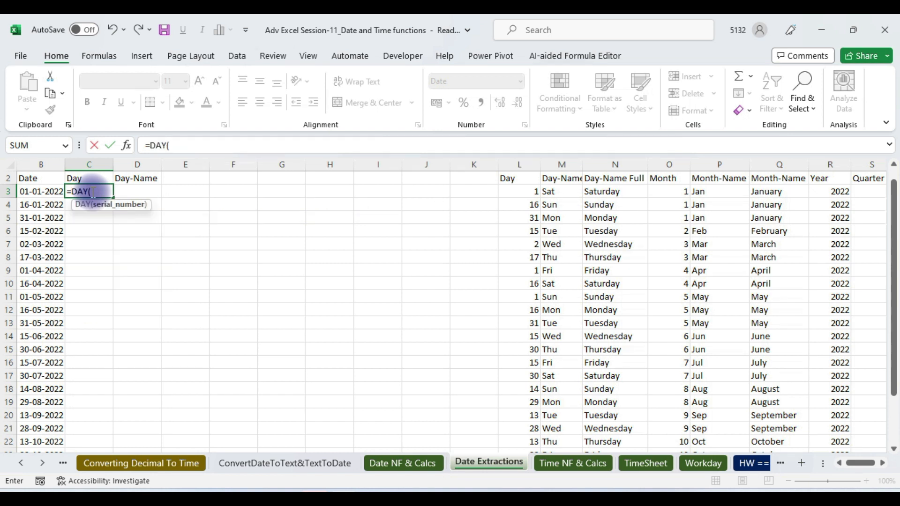
pyautogui.click(50, 191)
pyautogui.press('Return')
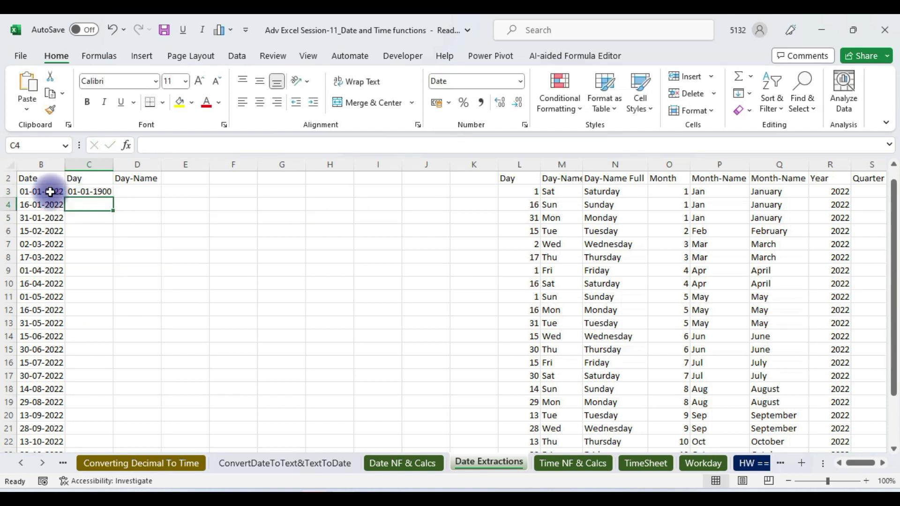
# Apply the General number format to the Day column from C3 down to the last row of the sheet.
pyautogui.click(103, 192)
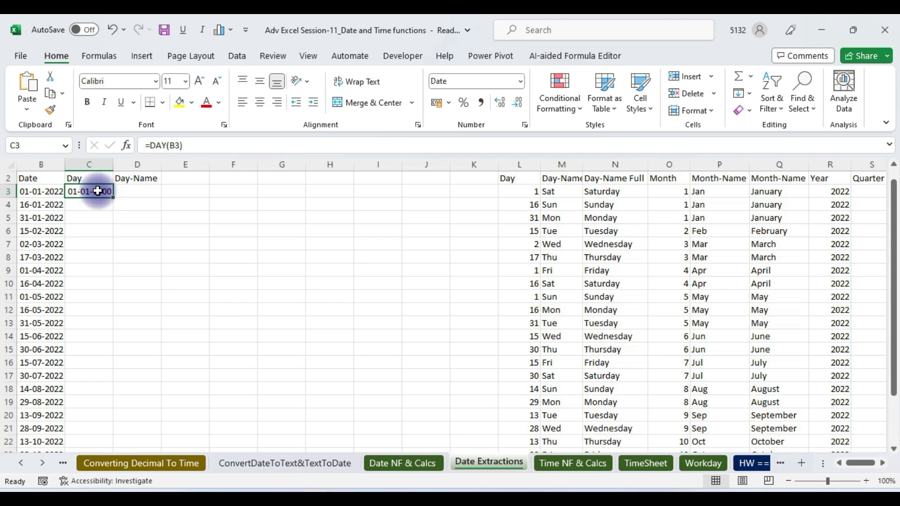
pyautogui.hotkey('ctrl', 'shift', 'Down')
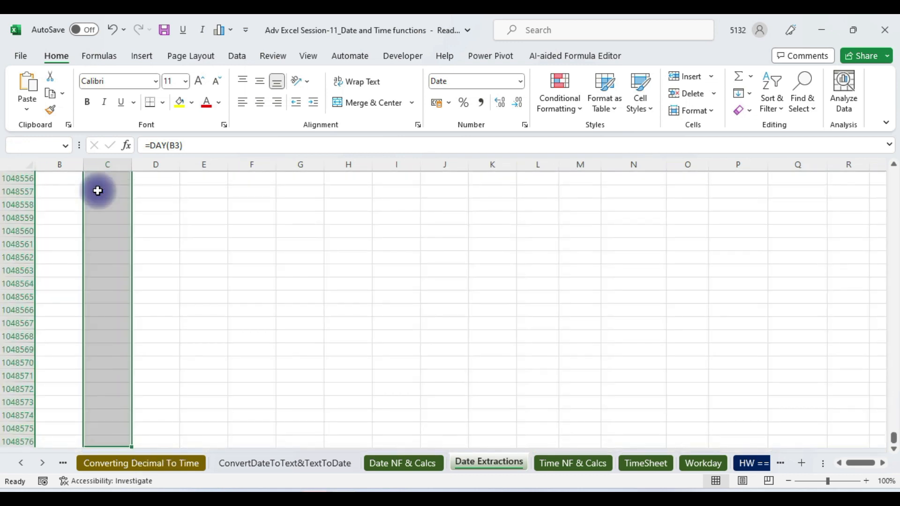
pyautogui.hotkey('ctrl', 'BackSpace')
pyautogui.hotkey('ctrl', 'shift', '1')
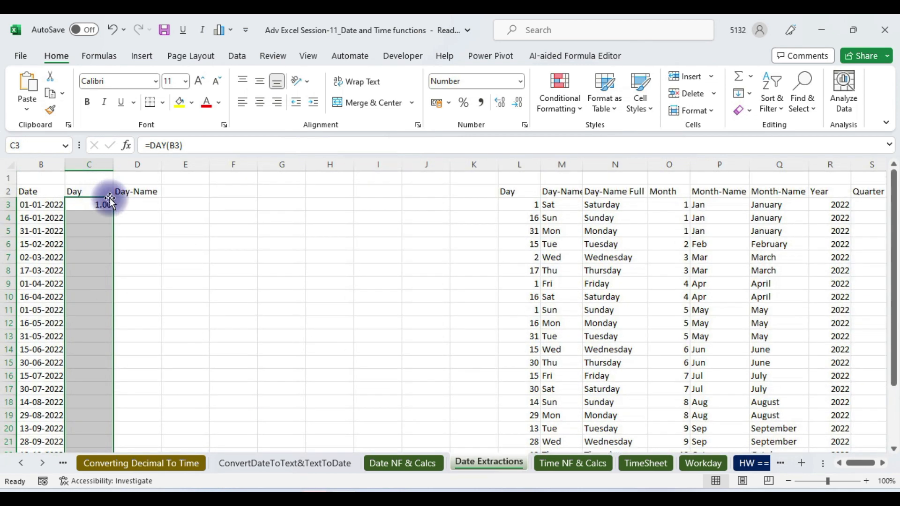
pyautogui.click(520, 81)
pyautogui.click(503, 135)
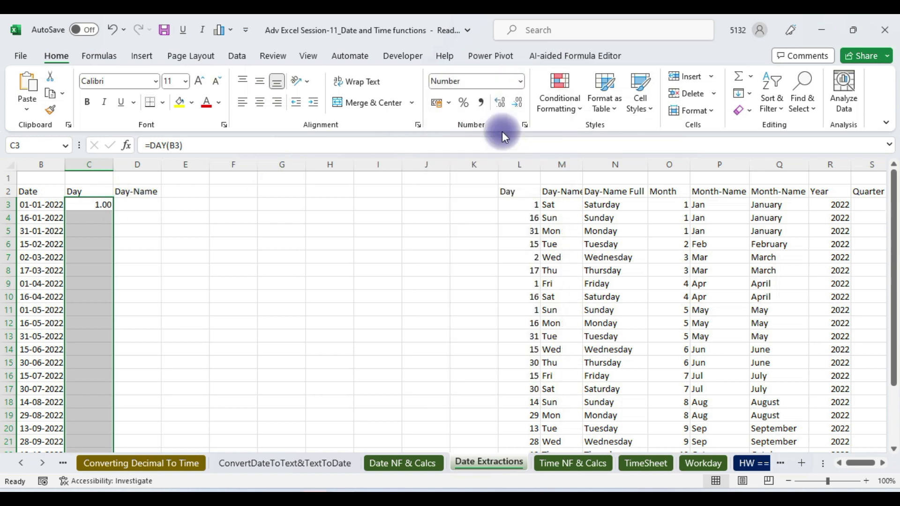
pyautogui.click(520, 81)
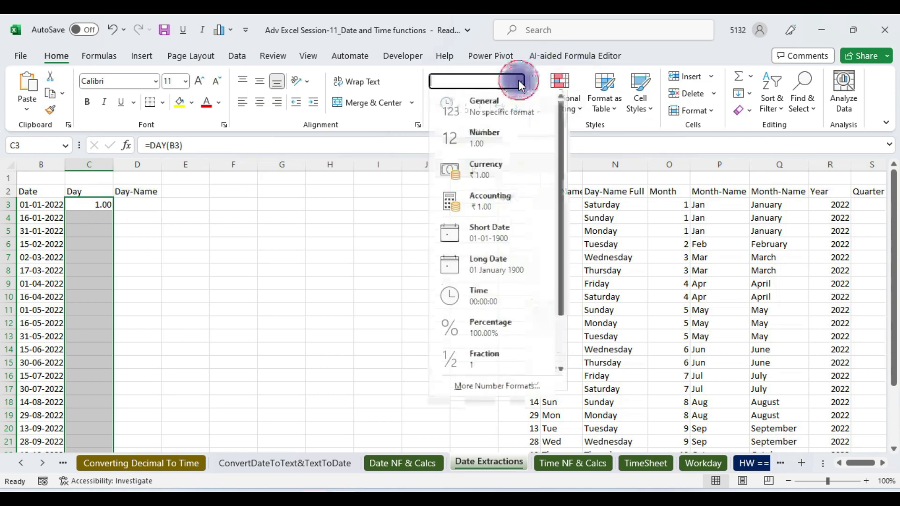
pyautogui.click(507, 117)
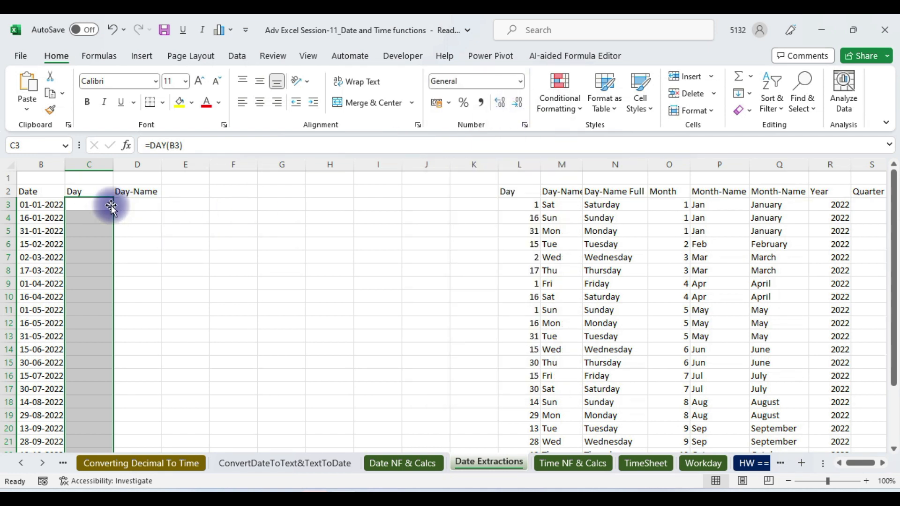
# Fill the DAY formula from C3 down to C18.
pyautogui.click(90, 206)
pyautogui.moveTo(113, 213); pyautogui.dragTo(111, 410)
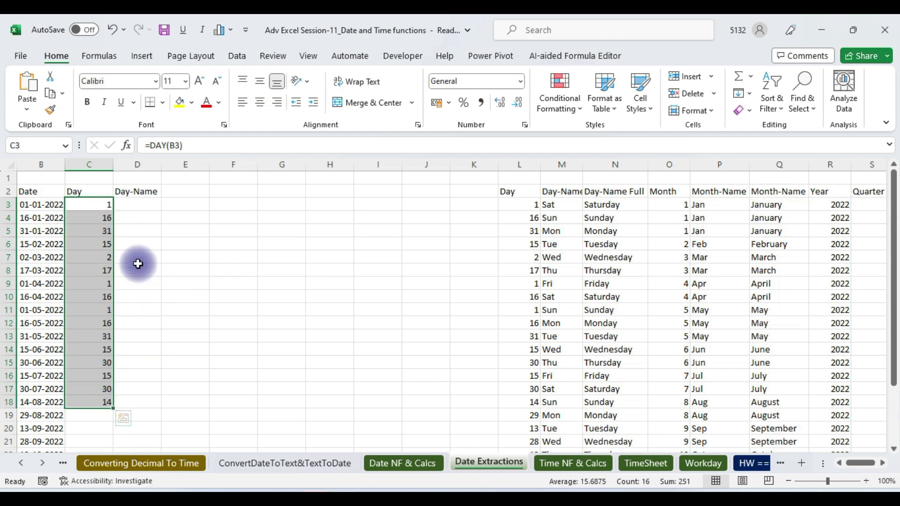
pyautogui.press('Escape')
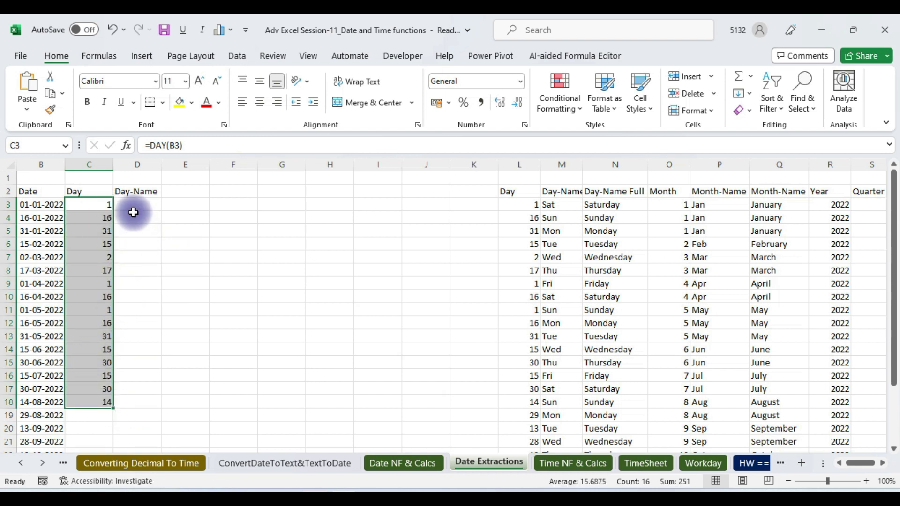
# Extract the short day name in D3 with =TEXT(B3,"DDD") and fill it down to D21.
pyautogui.click(573, 206)
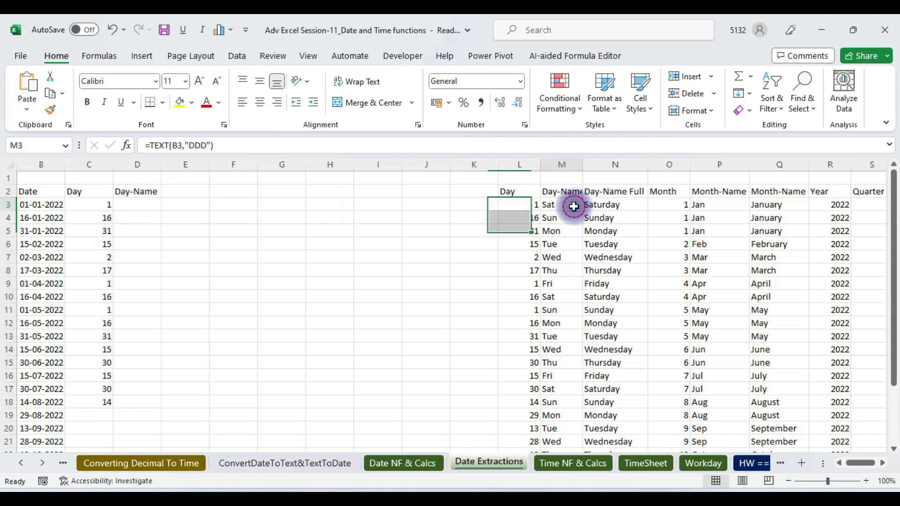
pyautogui.click(144, 206)
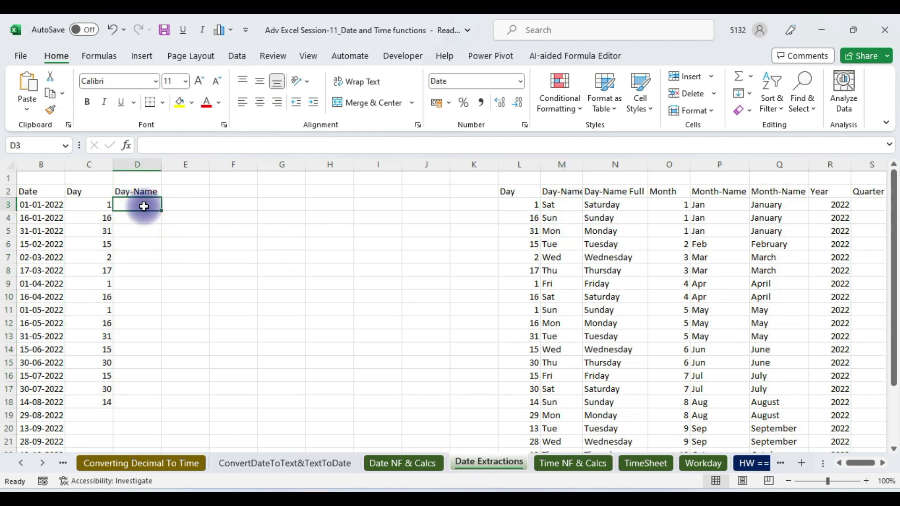
pyautogui.write('=text')
pyautogui.press('Tab')
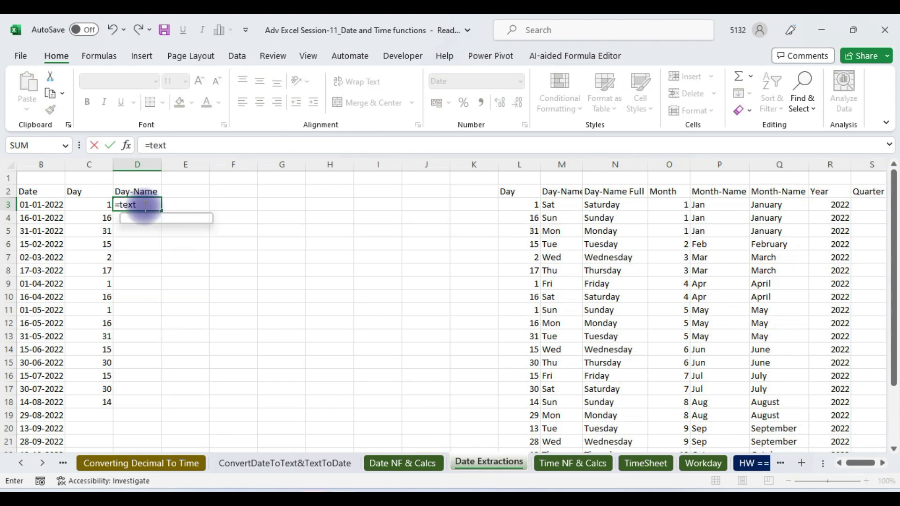
pyautogui.click(39, 205)
pyautogui.write(',')
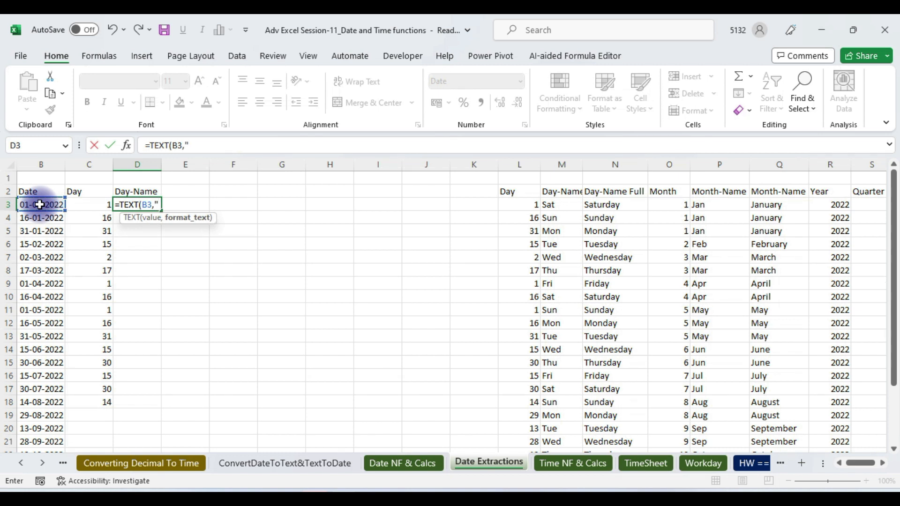
pyautogui.write('"DDD")')
pyautogui.press('Return')
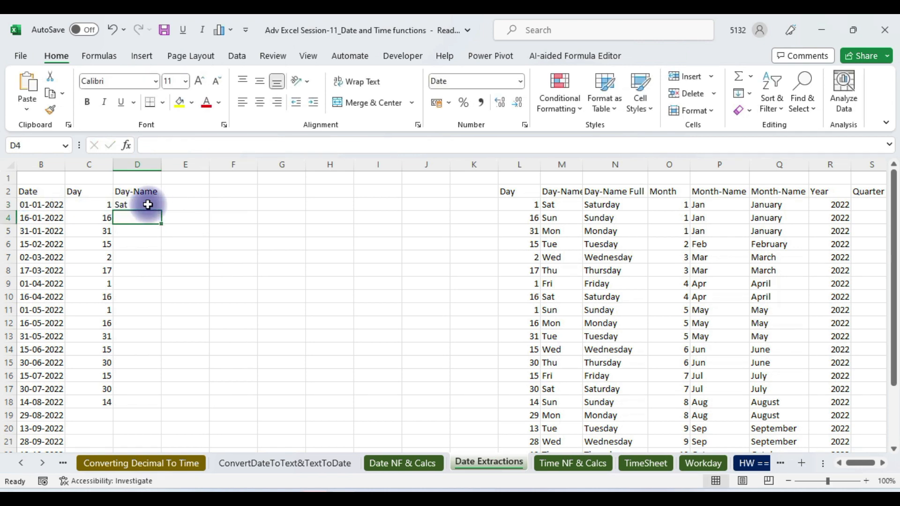
pyautogui.click(148, 204)
pyautogui.moveTo(163, 211); pyautogui.dragTo(178, 447)
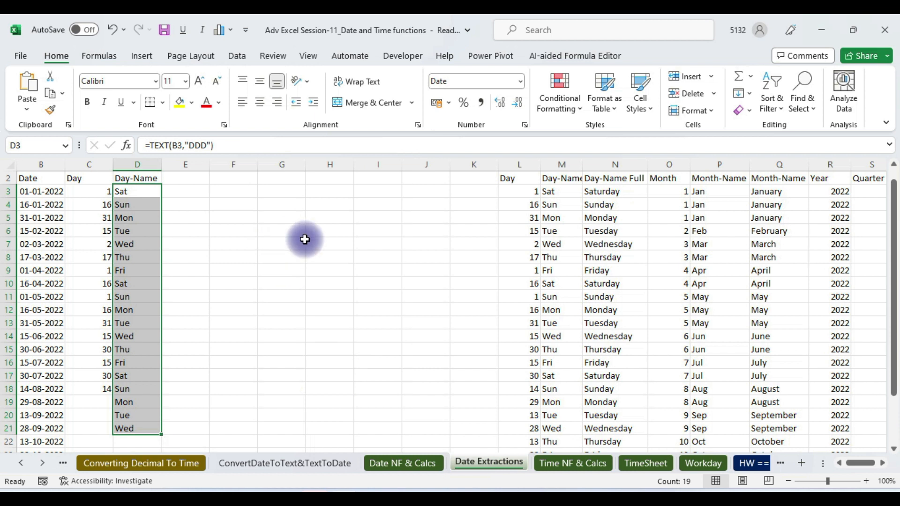
# Change the D3 formula to =TEXT(B3,"DDDD") for full day names and fill it down to D21.
pyautogui.click(188, 177)
pyautogui.click(140, 178)
pyautogui.click(141, 193)
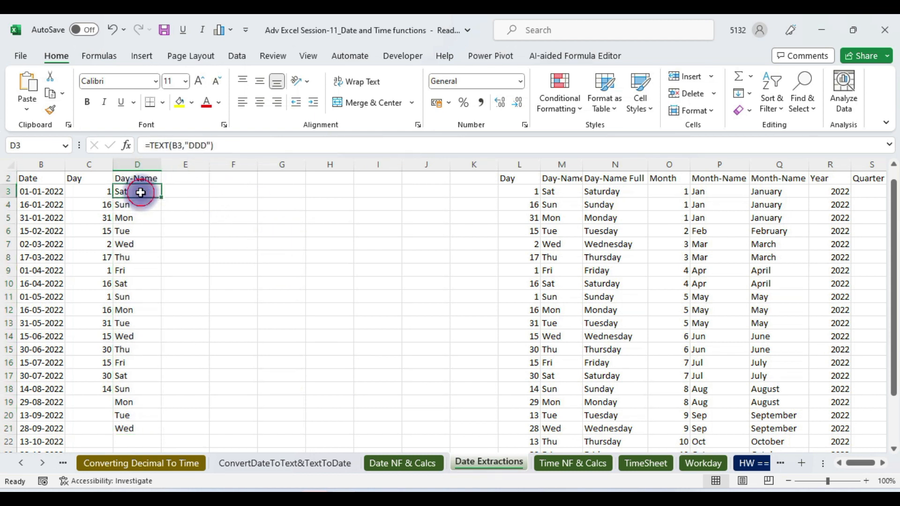
pyautogui.click(201, 145)
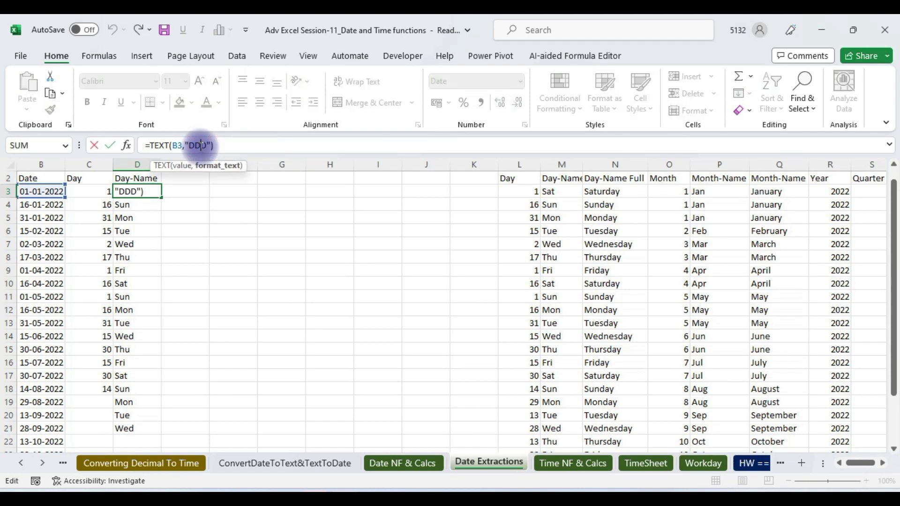
pyautogui.write('D')
pyautogui.press('Return')
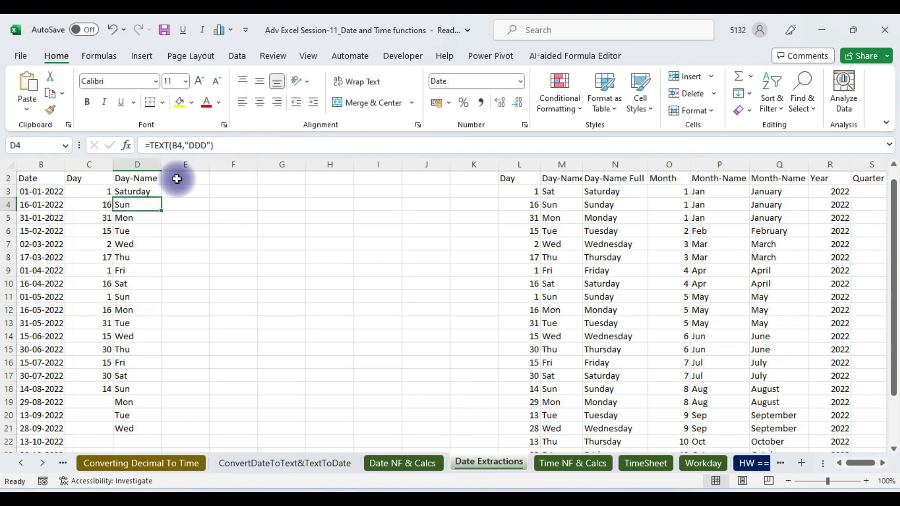
pyautogui.click(149, 191)
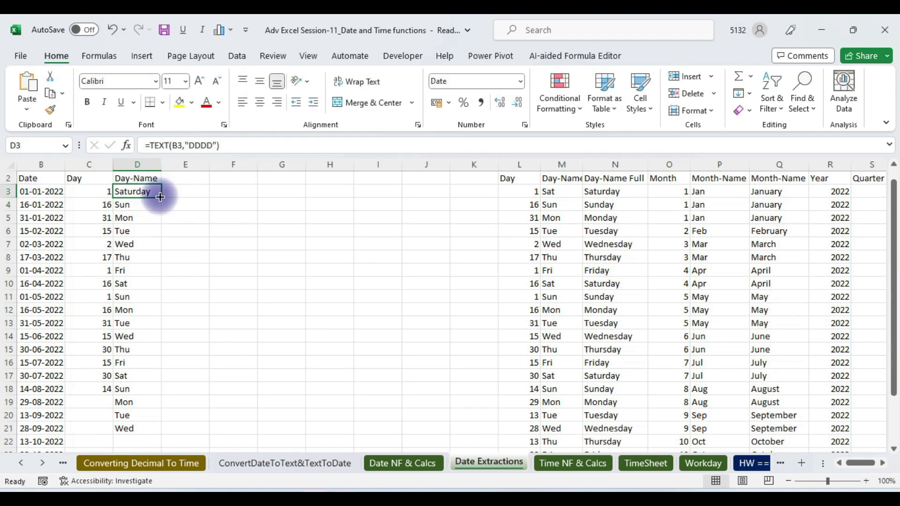
pyautogui.doubleClick(160, 197)
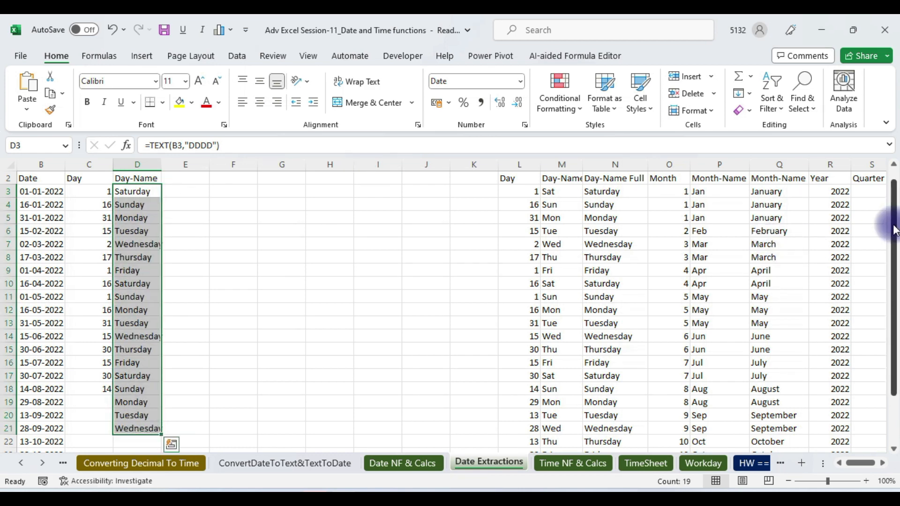
# Enter the header "Month" in E2, beside the Day-Name column.
pyautogui.moveTo(894, 221); pyautogui.dragTo(896, 190)
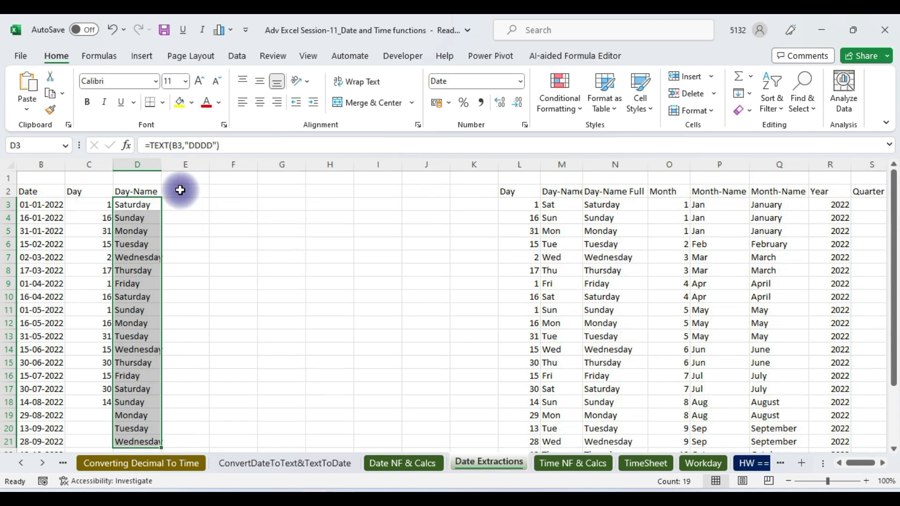
pyautogui.click(179, 191)
pyautogui.write('Mo')
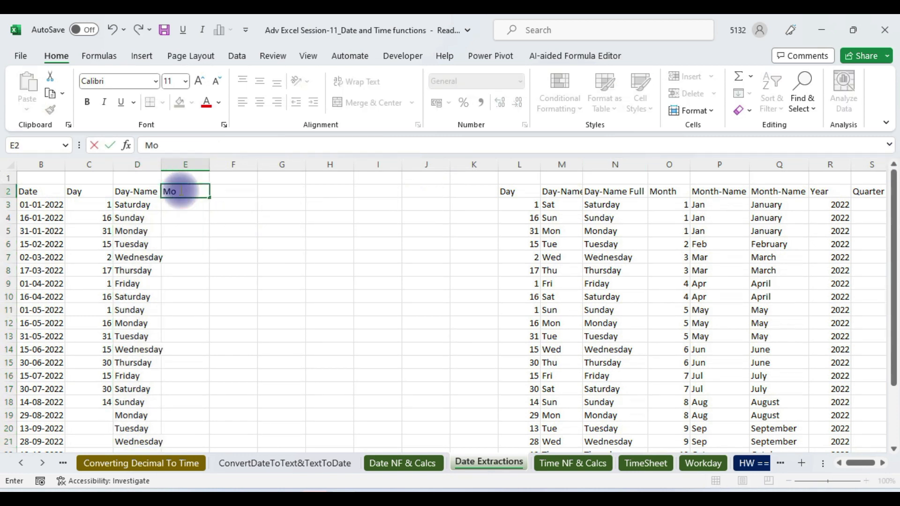
pyautogui.write('nth')
pyautogui.press('Return')
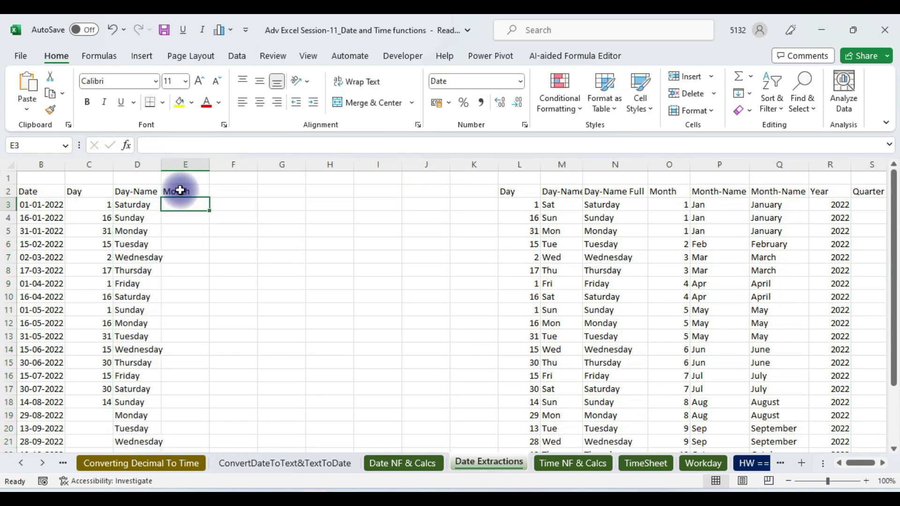
# Extract the month number in E3 with the formula =MONTH(B3).
pyautogui.write('=mon')
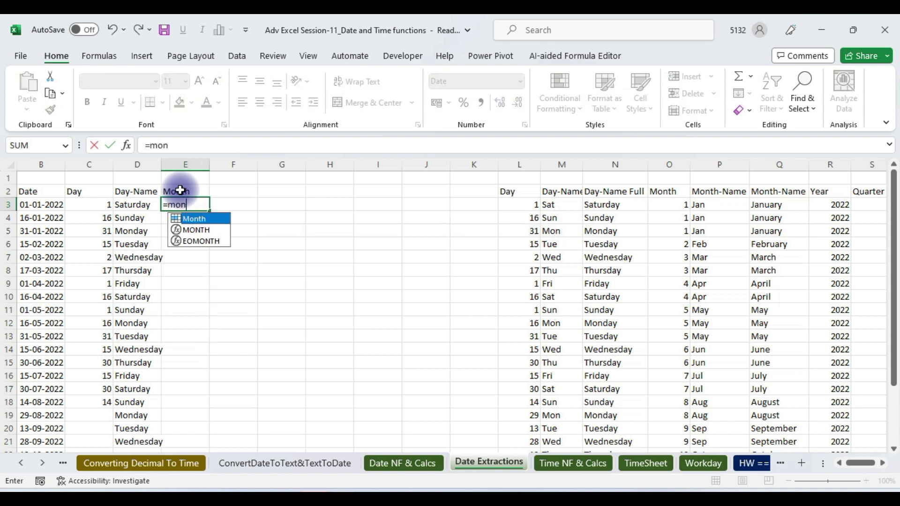
pyautogui.write('th')
pyautogui.press('Tab')
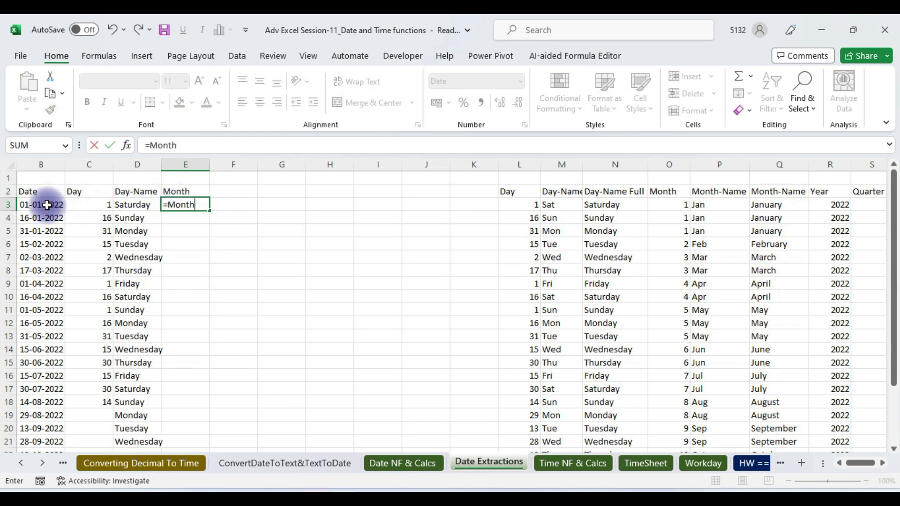
pyautogui.write('(')
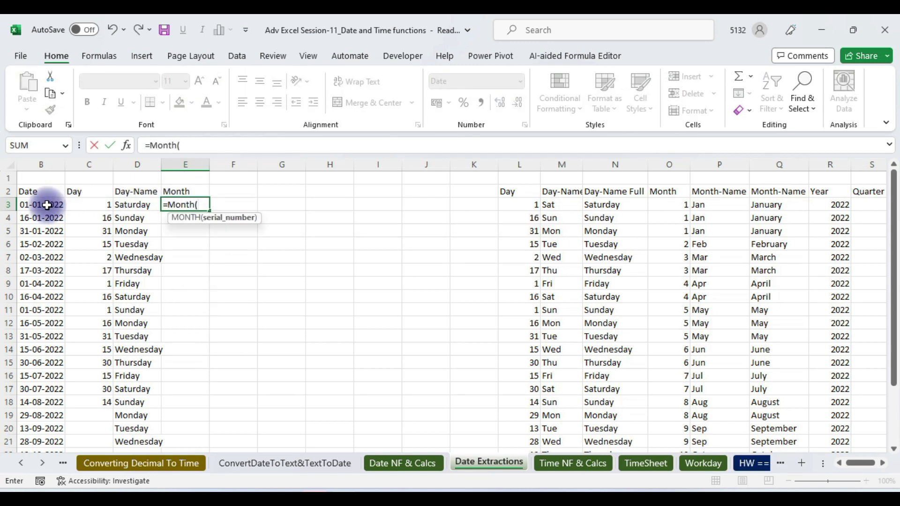
pyautogui.click(29, 205)
pyautogui.press('Return')
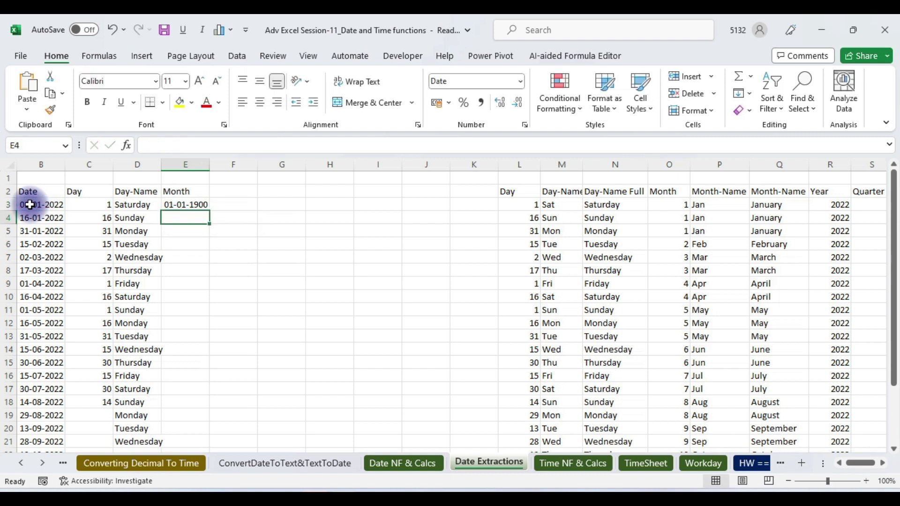
# Set the number format of the Month cells E3:E18 to General.
pyautogui.click(185, 204)
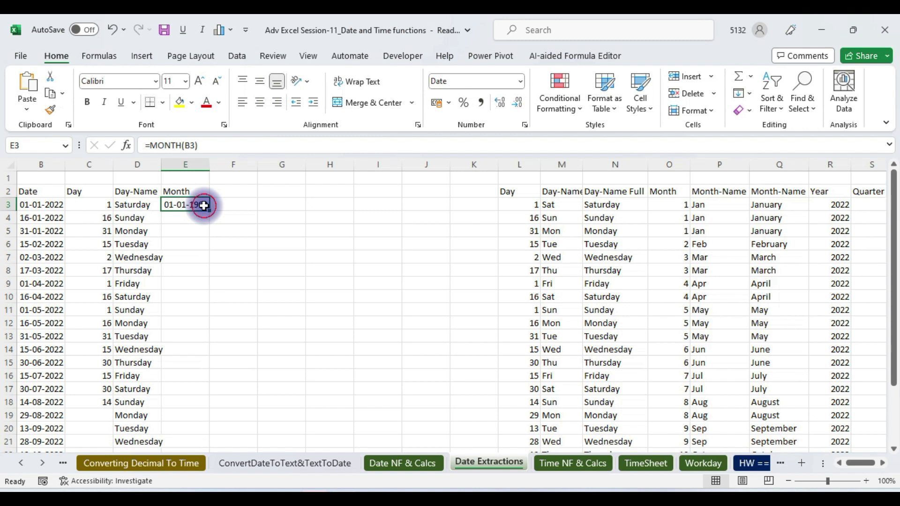
pyautogui.moveTo(204, 205); pyautogui.dragTo(171, 402)
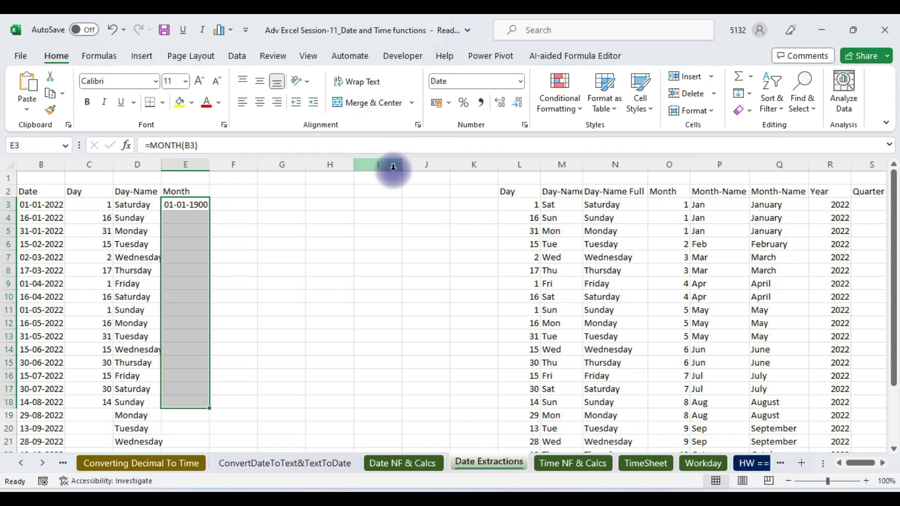
pyautogui.hotkey('ctrl', 'shift', '1')
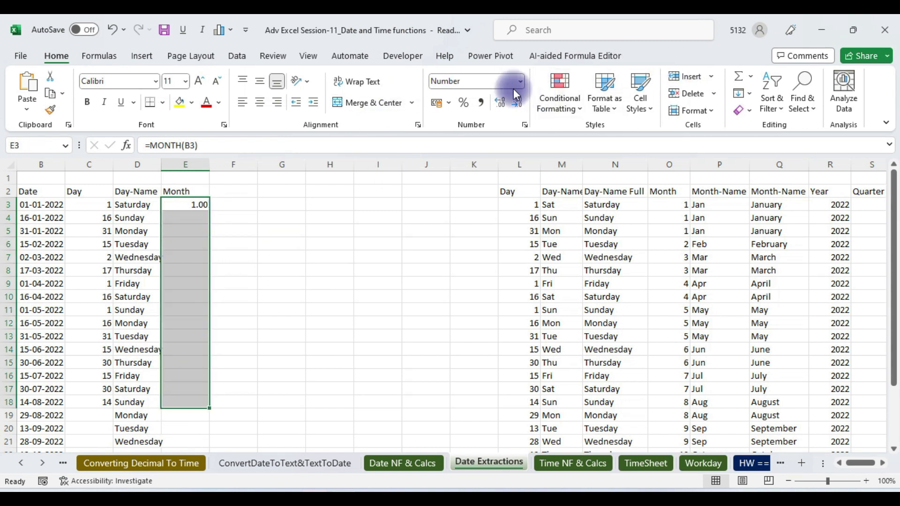
pyautogui.click(520, 81)
pyautogui.click(502, 107)
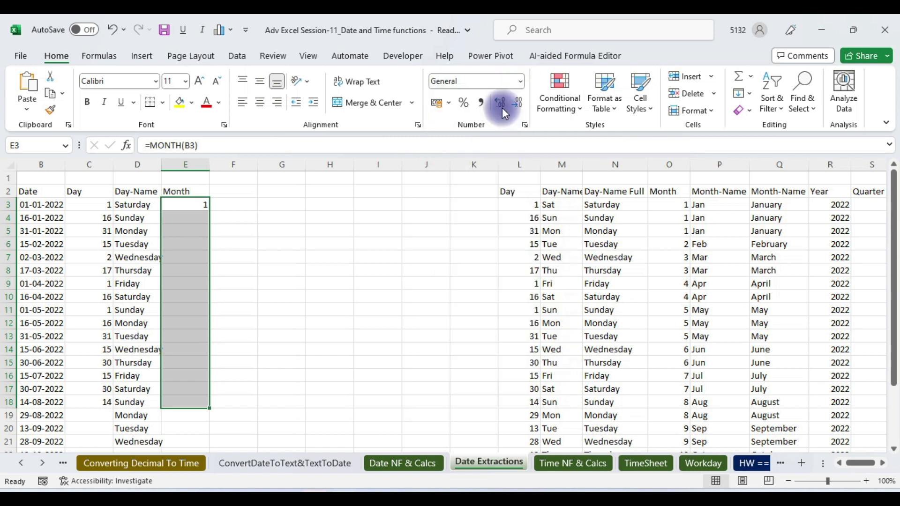
# Clear the extra day names in D19:D21 and fill the E3 month formula down to E18.
pyautogui.moveTo(131, 415); pyautogui.dragTo(133, 439)
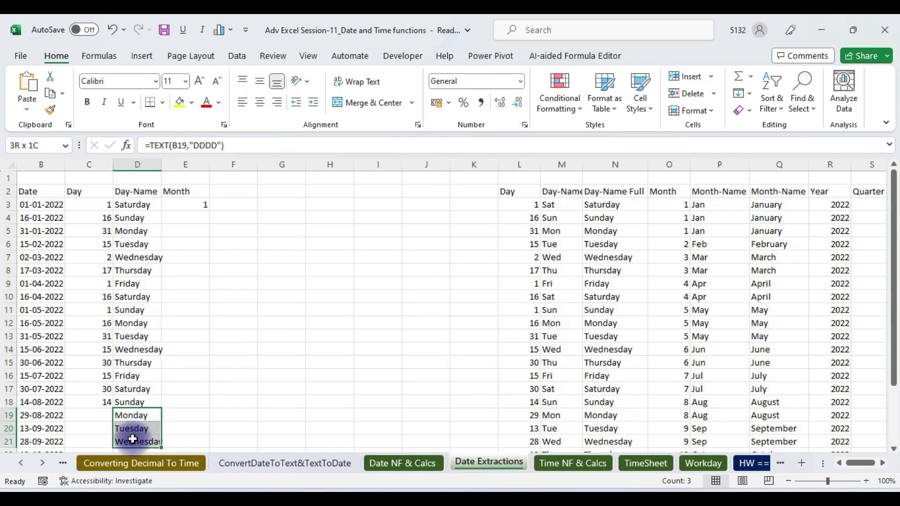
pyautogui.press('Delete')
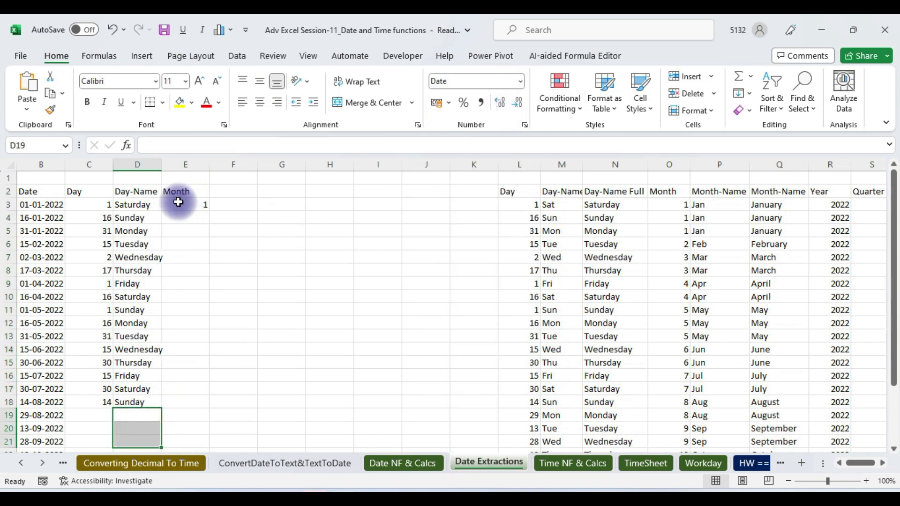
pyautogui.click(179, 202)
pyautogui.moveTo(209, 211); pyautogui.dragTo(195, 406)
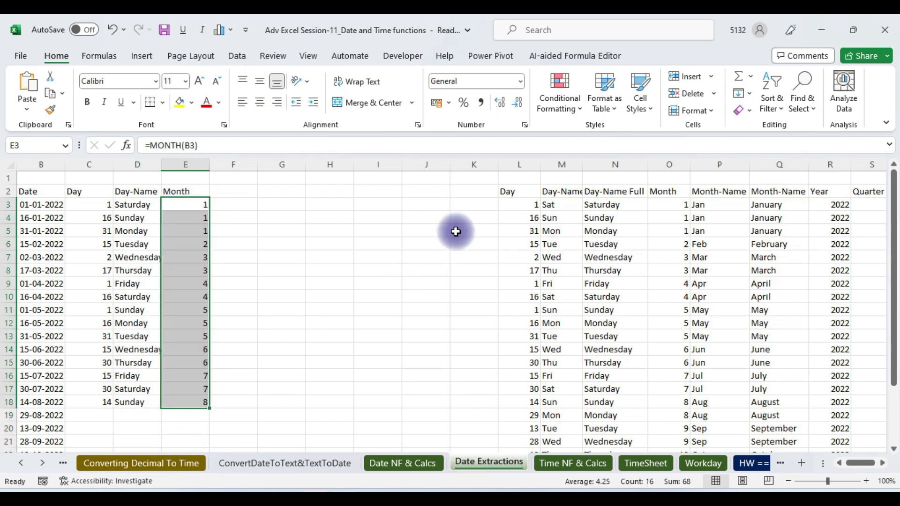
# Enter the header "Month Name" in F2 and extract the short month name in F3 with =TEXT(B3,"MMM").
pyautogui.click(232, 189)
pyautogui.write('Month Name')
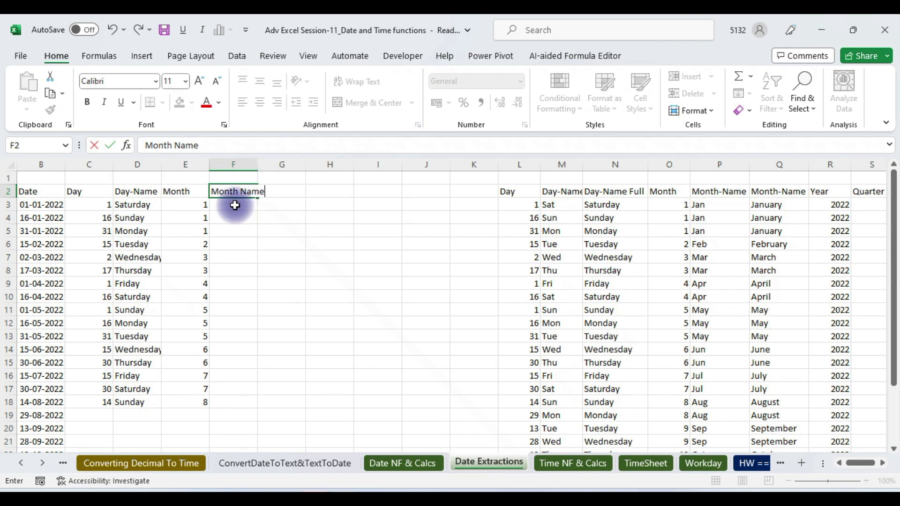
pyautogui.click(235, 204)
pyautogui.write('=t')
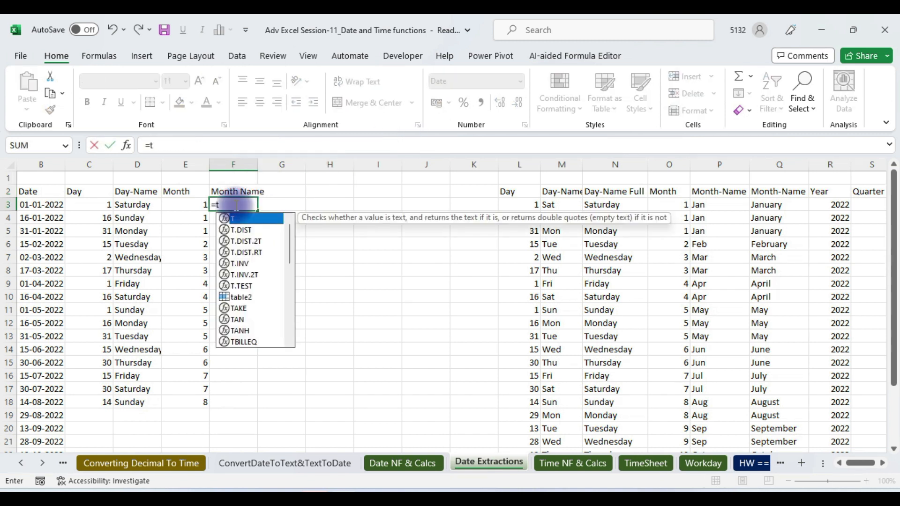
pyautogui.write('ext')
pyautogui.press('Tab')
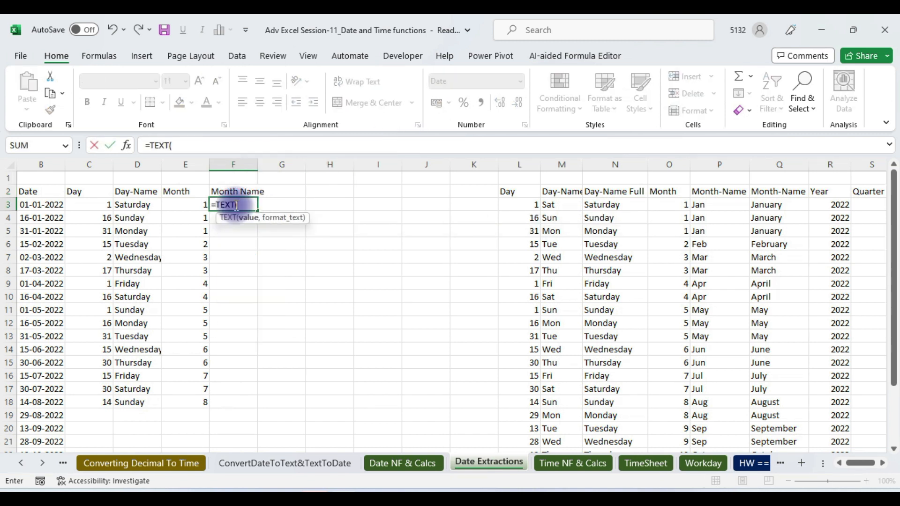
pyautogui.click(44, 204)
pyautogui.write(',')
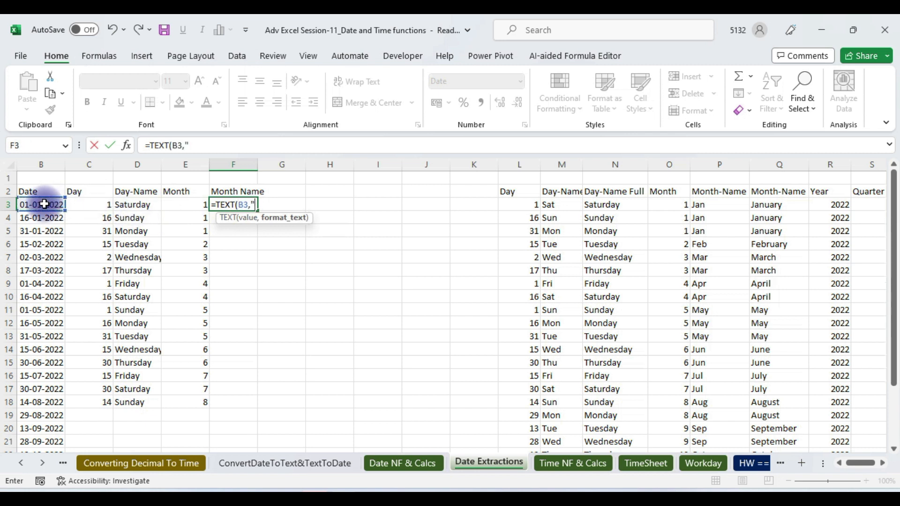
pyautogui.write('"MMM")')
pyautogui.press('Return')
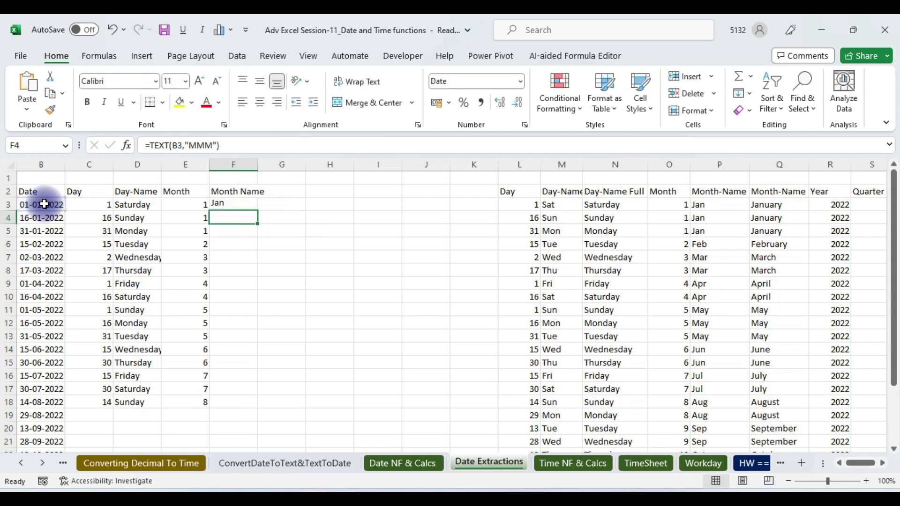
# Fill the short month name formula from F3 down to F27.
pyautogui.click(221, 202)
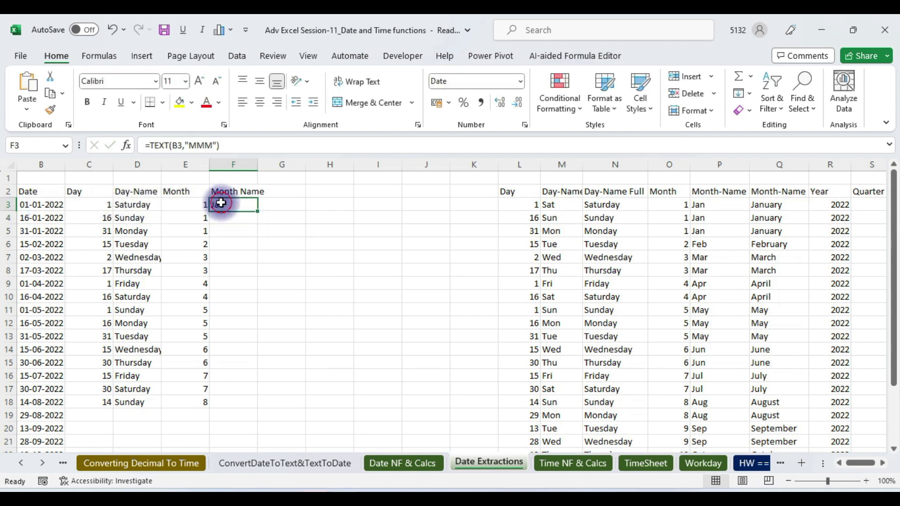
pyautogui.moveTo(258, 211); pyautogui.dragTo(258, 211)
pyautogui.doubleClick(258, 211)
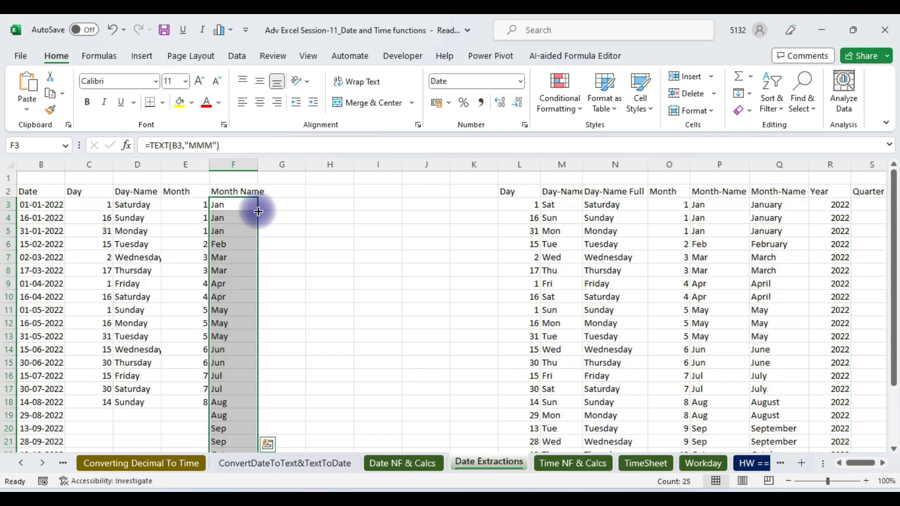
# Change the F3 formula to =TEXT(B3,"MMMM") for full month names and fill it down to F27.
pyautogui.click(228, 205)
pyautogui.click(212, 145)
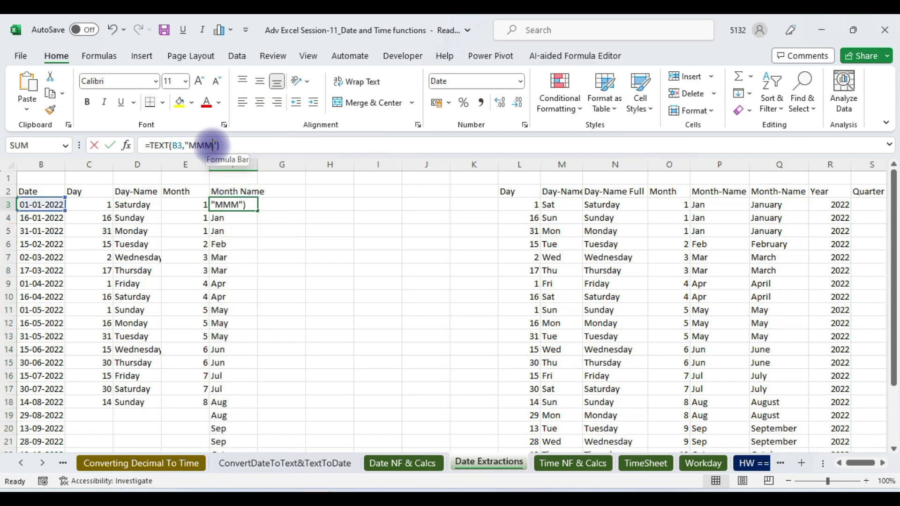
pyautogui.write('M')
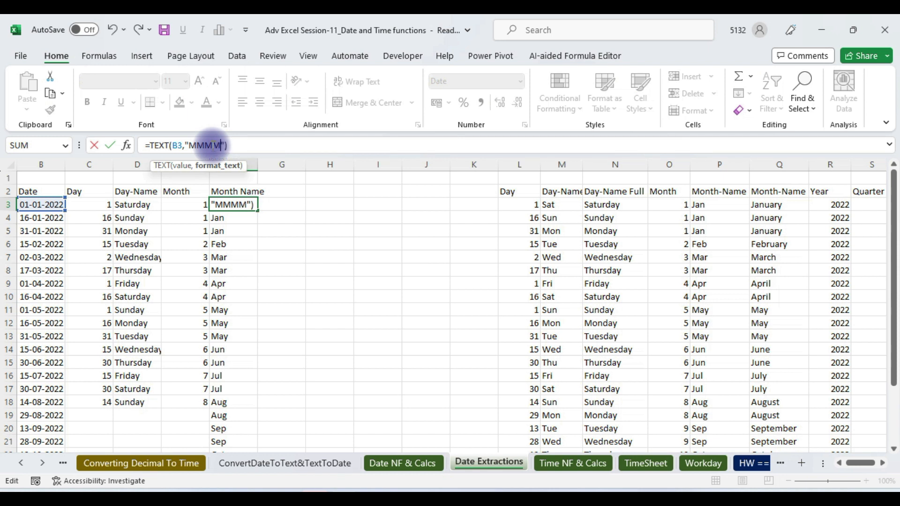
pyautogui.press('Return')
pyautogui.click(236, 207)
pyautogui.doubleClick(257, 211)
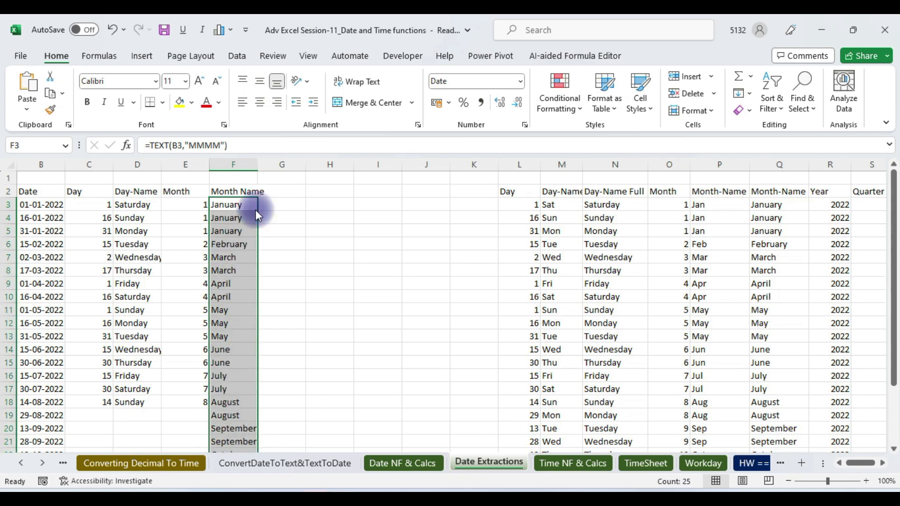
# Switch to the Google Meet window to check the class chat and return to the Excel workbook.
pyautogui.hotkey('alt', 'Tab')
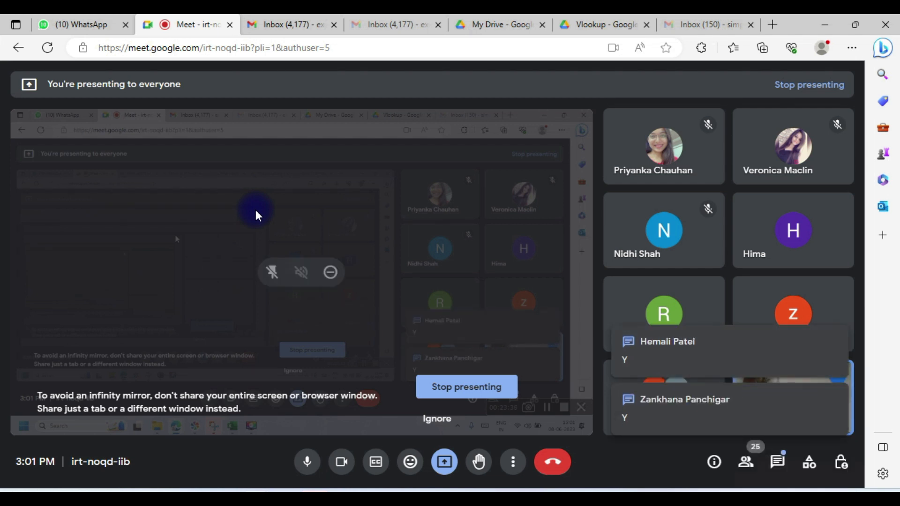
pyautogui.hotkey('alt', 'Tab')
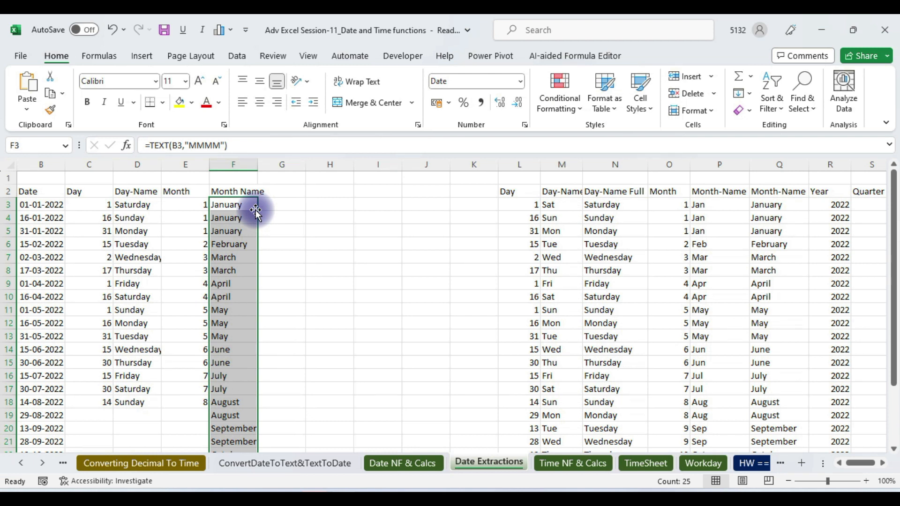
# Enter the header "Year" in G2 and extract the year in G3 with the formula =YEAR(B3).
pyautogui.click(288, 192)
pyautogui.write('Year')
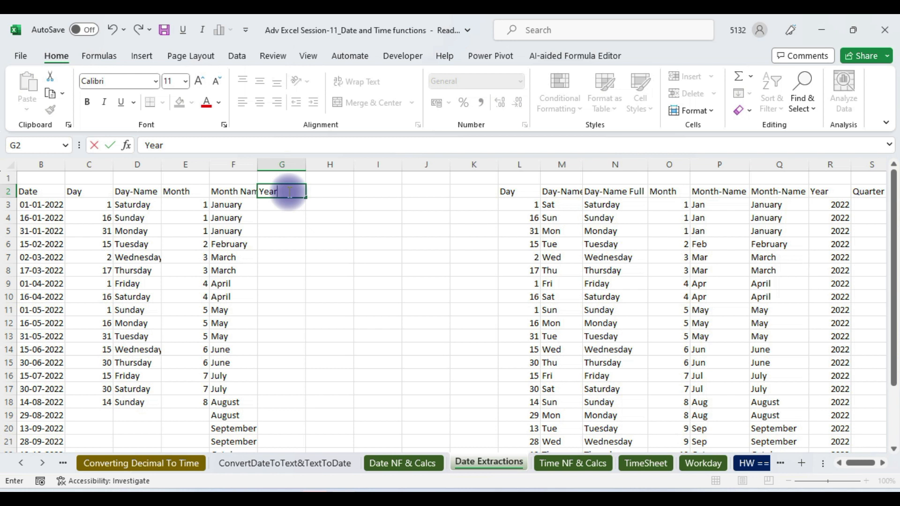
pyautogui.press('Return')
pyautogui.write('=')
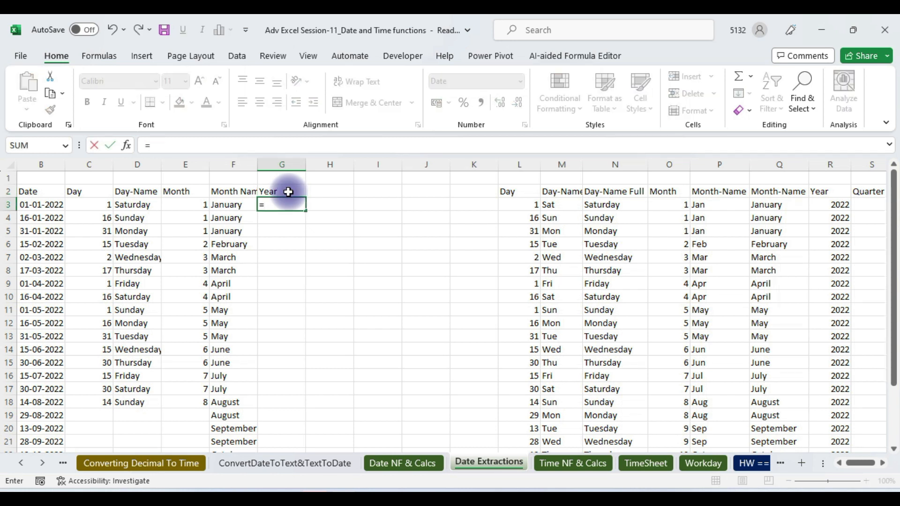
pyautogui.write('year(')
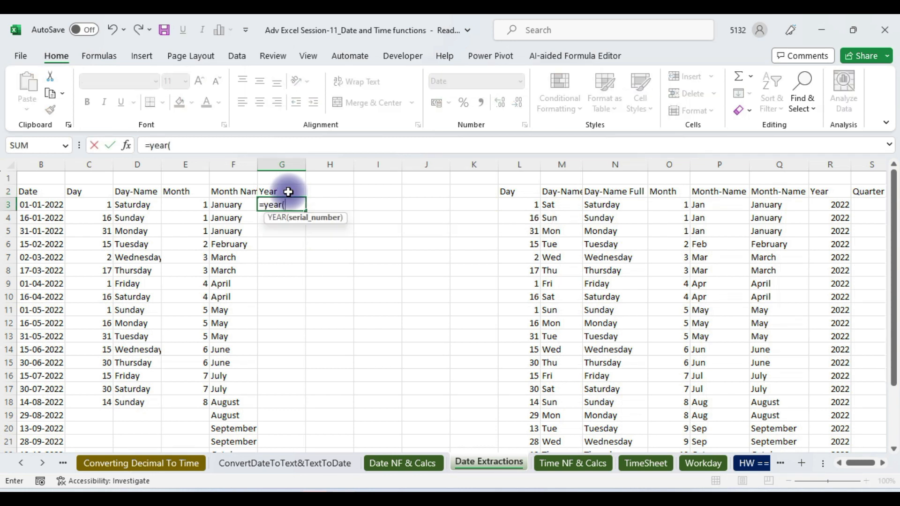
pyautogui.click(36, 204)
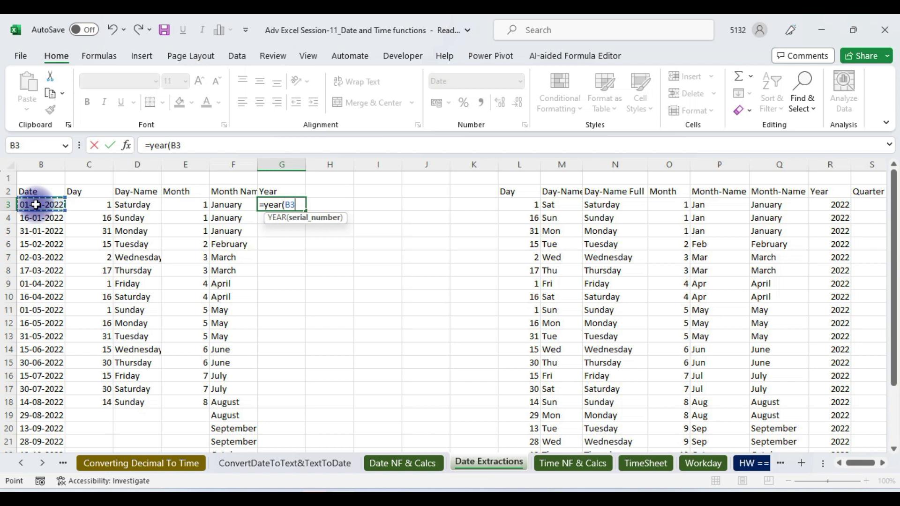
pyautogui.write(')')
pyautogui.press('Return')
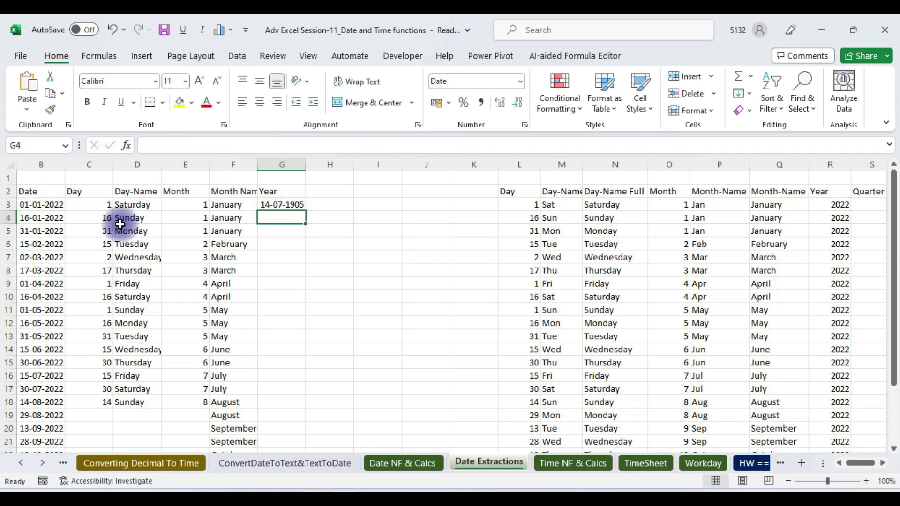
# Set G3's number format to General and fill its year formula down to G18.
pyautogui.click(289, 205)
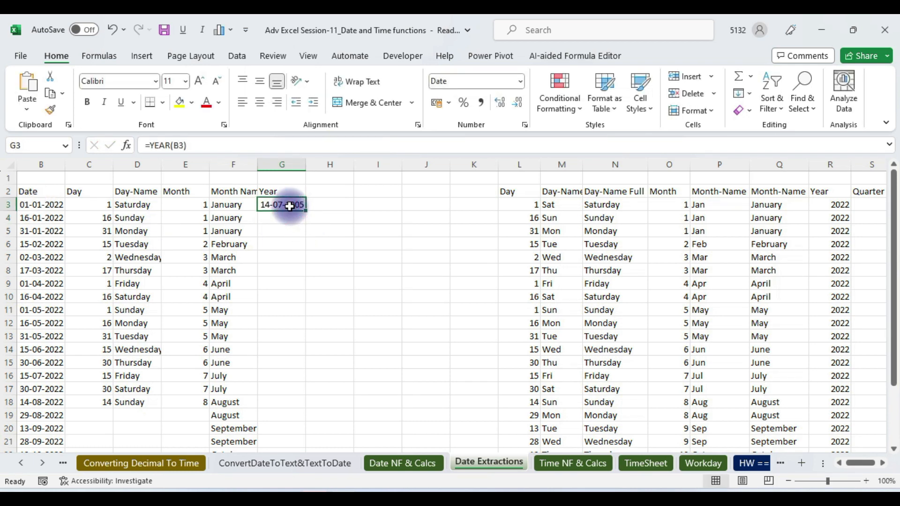
pyautogui.click(521, 81)
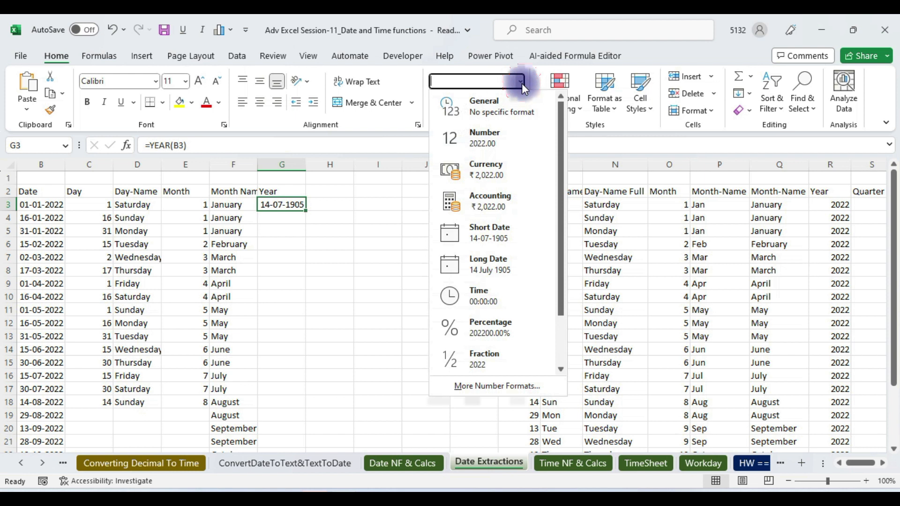
pyautogui.click(479, 115)
pyautogui.moveTo(307, 211); pyautogui.dragTo(297, 403)
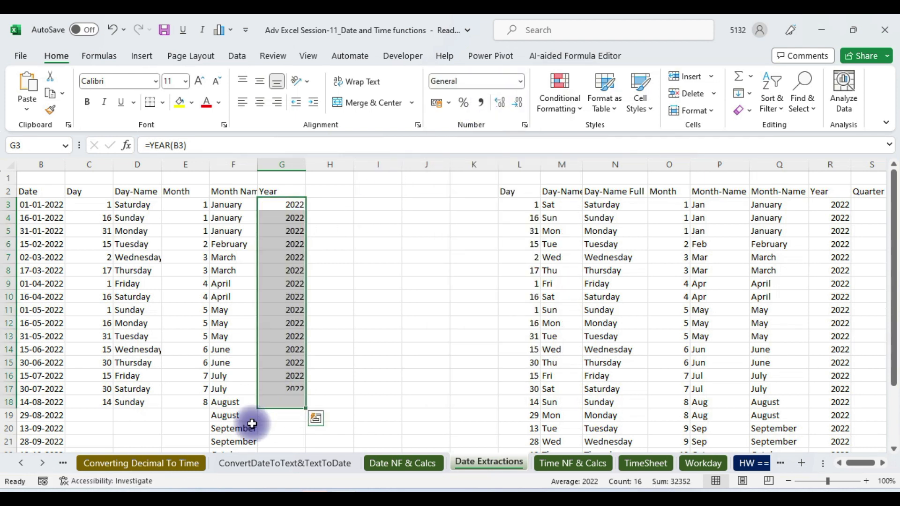
# Clear the extra month names in F19:F27.
pyautogui.click(225, 415)
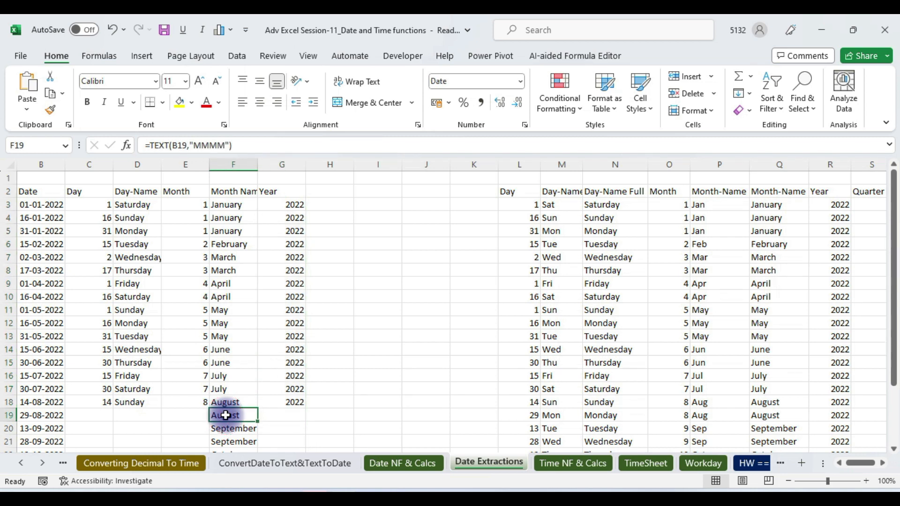
pyautogui.hotkey('ctrl', 'shift', 'Down')
pyautogui.press('Delete')
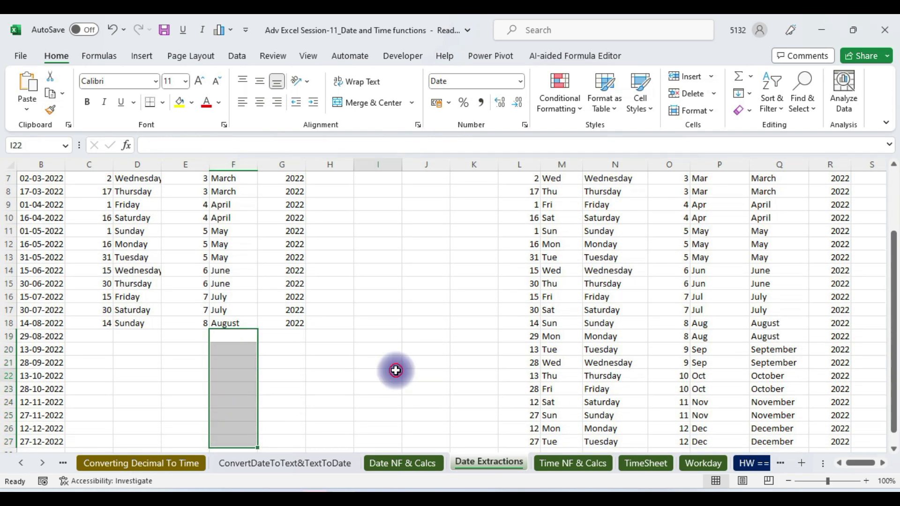
# Examine the formula in S3 of the reference Quarter column.
pyautogui.click(395, 372)
pyautogui.click(281, 325)
pyautogui.press('Up')
pyautogui.press('Up')
pyautogui.press('Up')
pyautogui.press('Up')
pyautogui.press('Up')
pyautogui.press('Up')
pyautogui.press('Up')
pyautogui.press('Up')
pyautogui.press('Up')
pyautogui.press('Up')
pyautogui.press('Up')
pyautogui.press('Up')
pyautogui.press('Up')
pyautogui.press('Up')
pyautogui.press('Up')
pyautogui.press('Up')
pyautogui.press('Up')
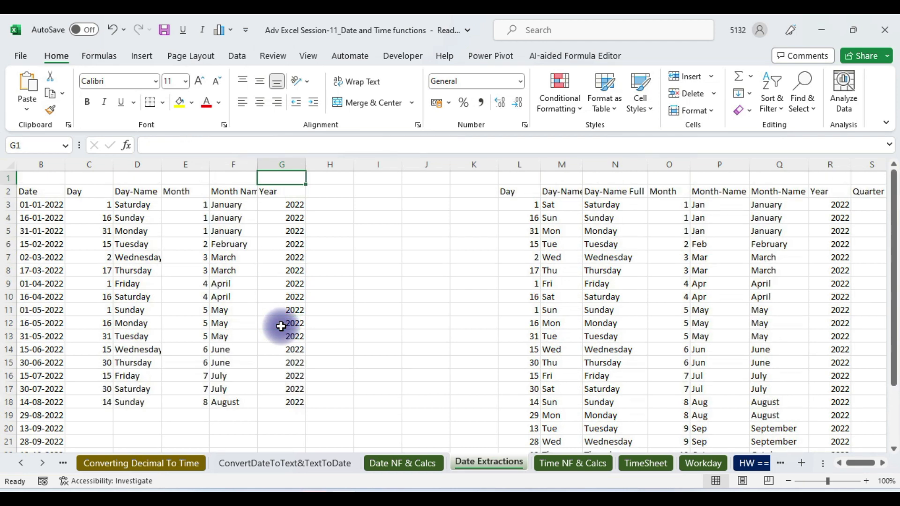
pyautogui.click(870, 205)
pyautogui.hotkey('ctrl', 'v')
pyautogui.press('Right')
pyautogui.press('Right')
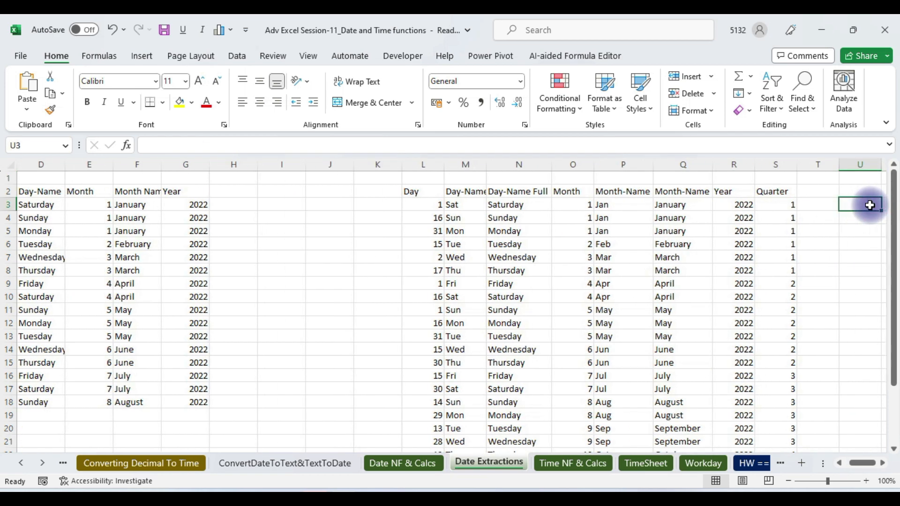
pyautogui.click(777, 205)
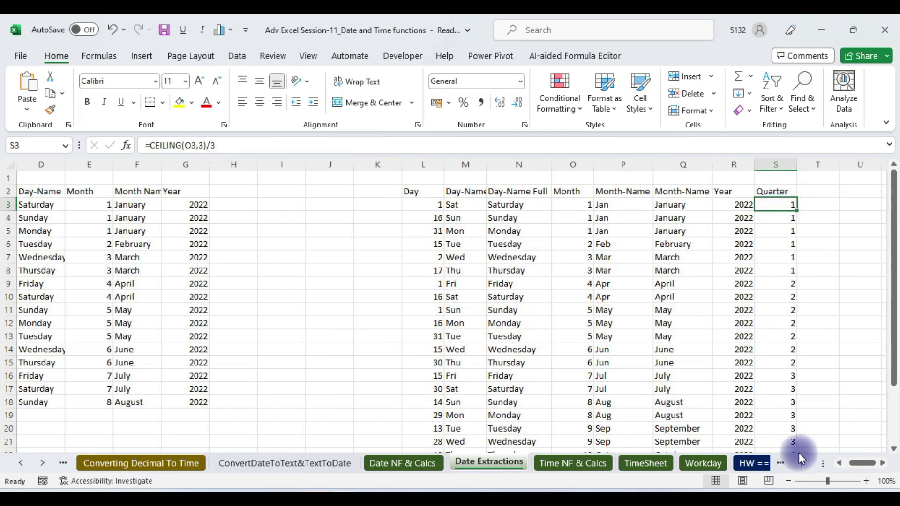
pyautogui.click(846, 417)
# Insert a blank column between the Date and Day columns.
pyautogui.press('Left')
pyautogui.press('Left')
pyautogui.press('Left')
pyautogui.press('Left')
pyautogui.press('Left')
pyautogui.press('Left')
pyautogui.press('Left')
pyautogui.press('Left')
pyautogui.press('Left')
pyautogui.press('Left')
pyautogui.press('Left')
pyautogui.press('Left')
pyautogui.press('Left')
pyautogui.press('Left')
pyautogui.press('Left')
pyautogui.press('Left')
pyautogui.press('Left')
pyautogui.press('Left')
pyautogui.press('Left')
pyautogui.press('Left')
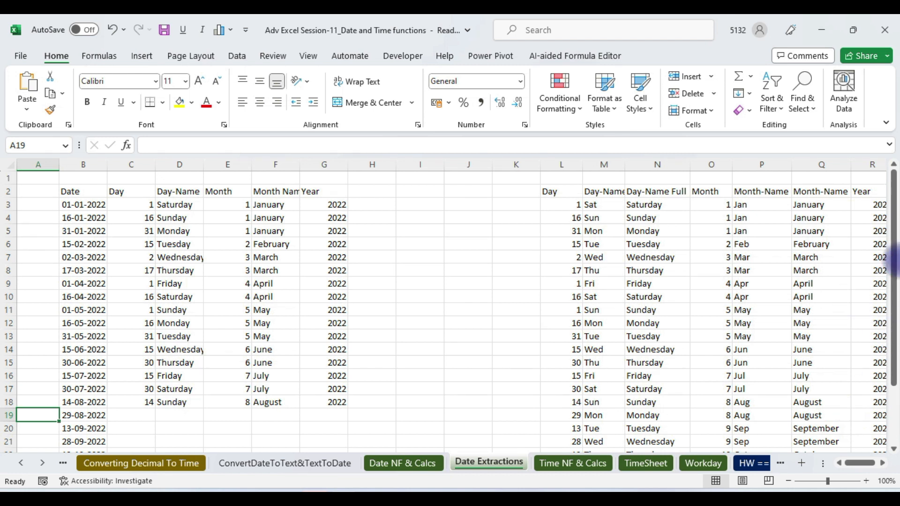
pyautogui.click(143, 165)
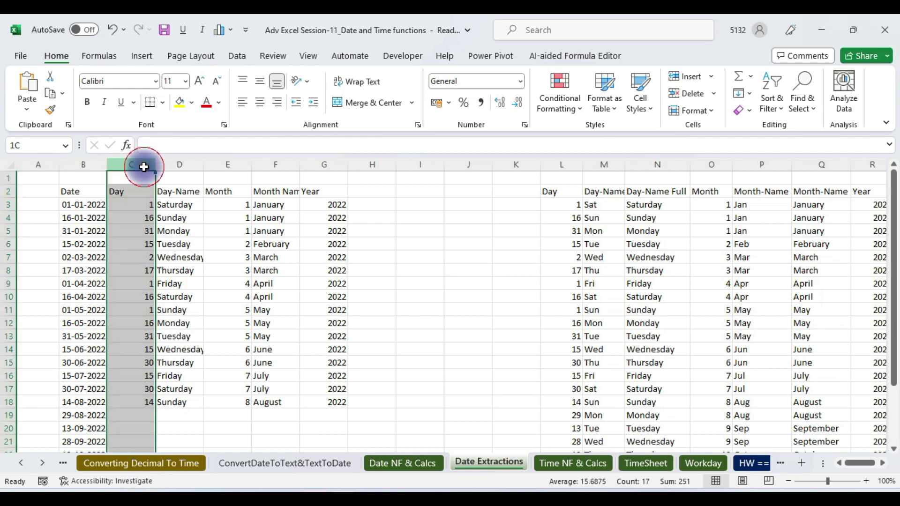
pyautogui.hotkey('ctrl', 'shift', '+')
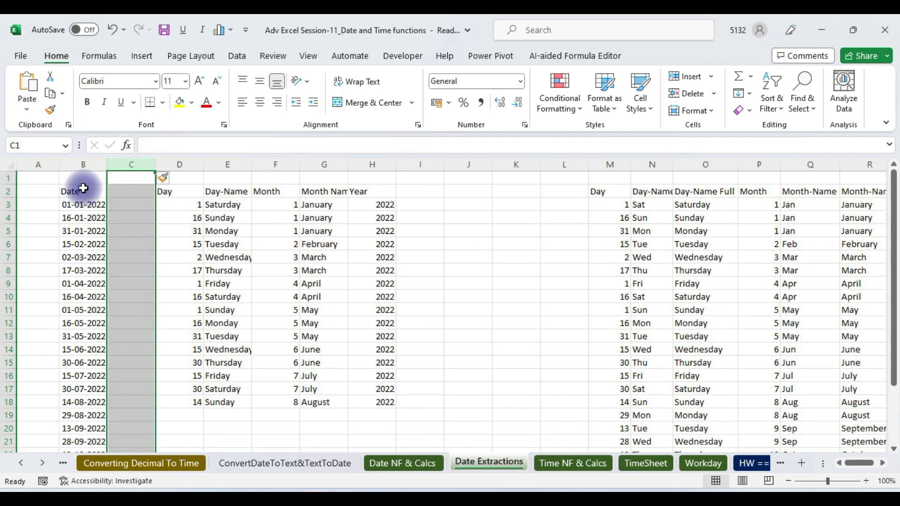
# Create a query from the date range B2:B27 with From Table/Range.
pyautogui.click(82, 189)
pyautogui.hotkey('ctrl', 'shift', 'Down')
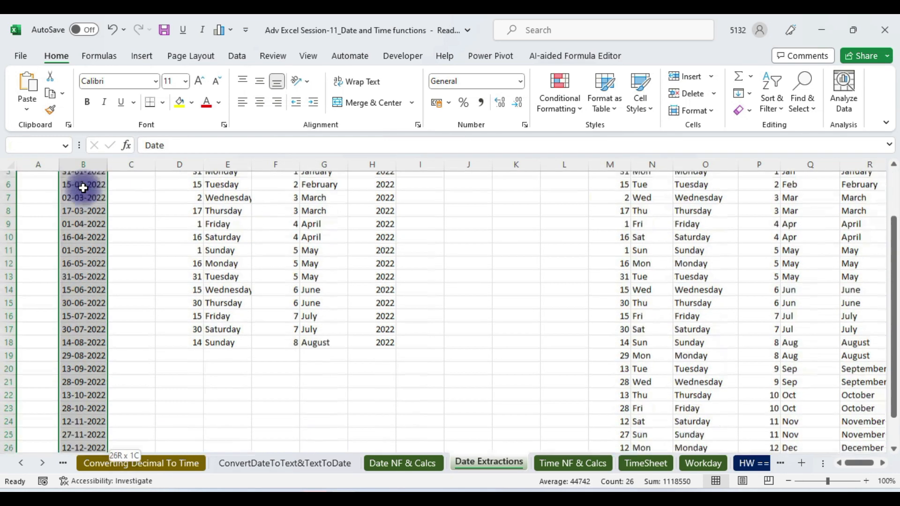
pyautogui.click(238, 55)
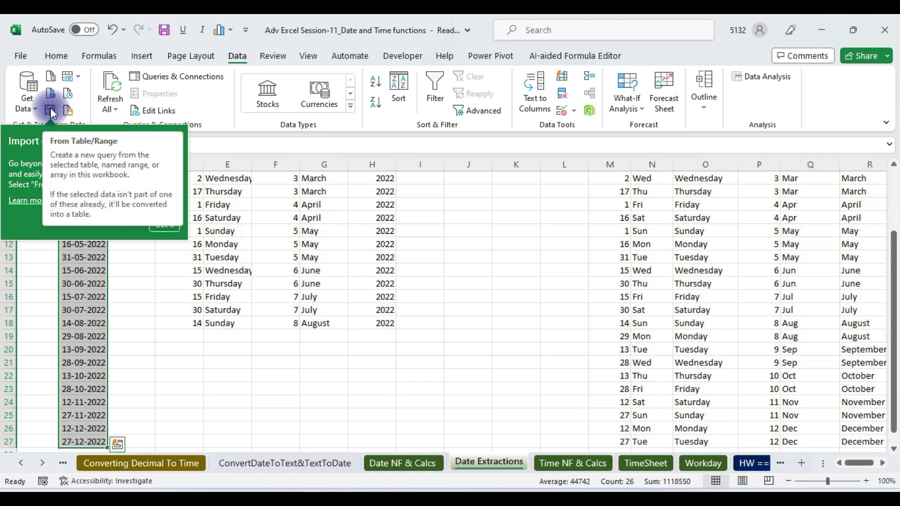
# Load the date range $B$2:$B$27 into Power Query as a table with headers.
pyautogui.click(50, 111)
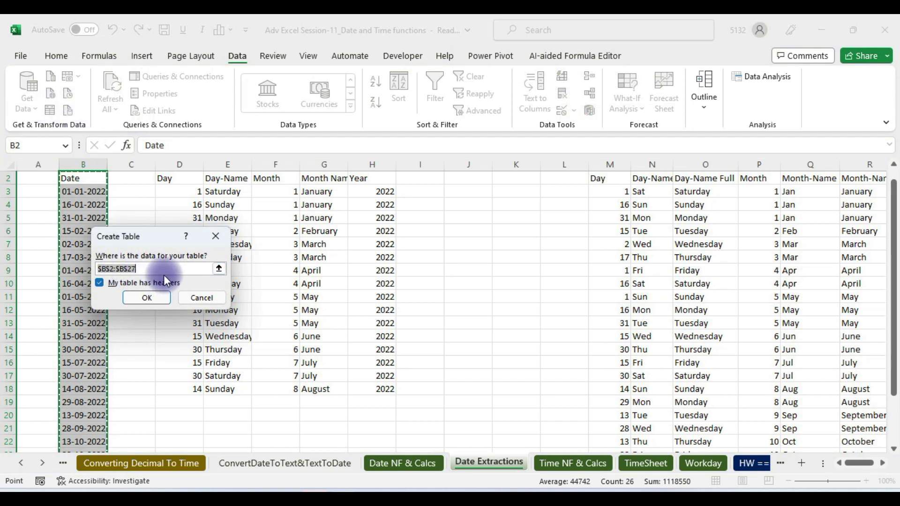
pyautogui.click(148, 298)
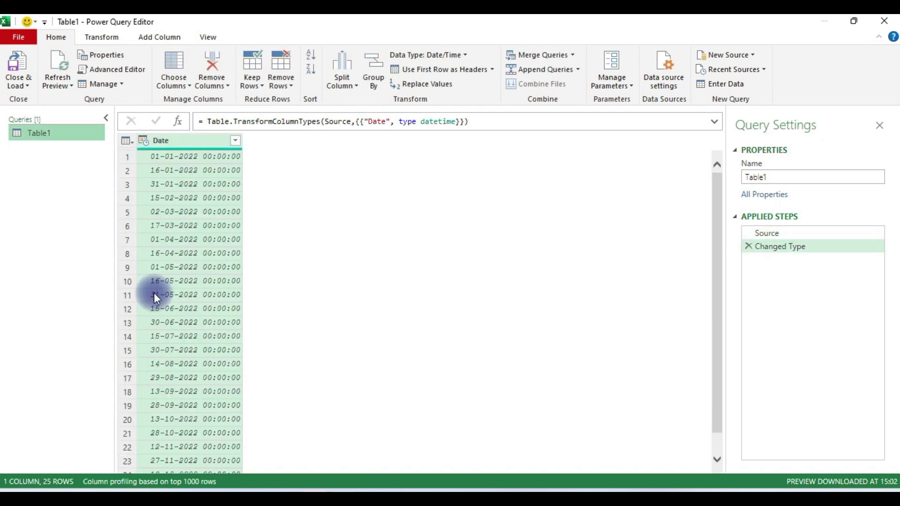
# Switch to the Edge browser, close the Vlookup Google Drive page, and return to the Excel Power Query Editor.
pyautogui.moveTo(258, 491)
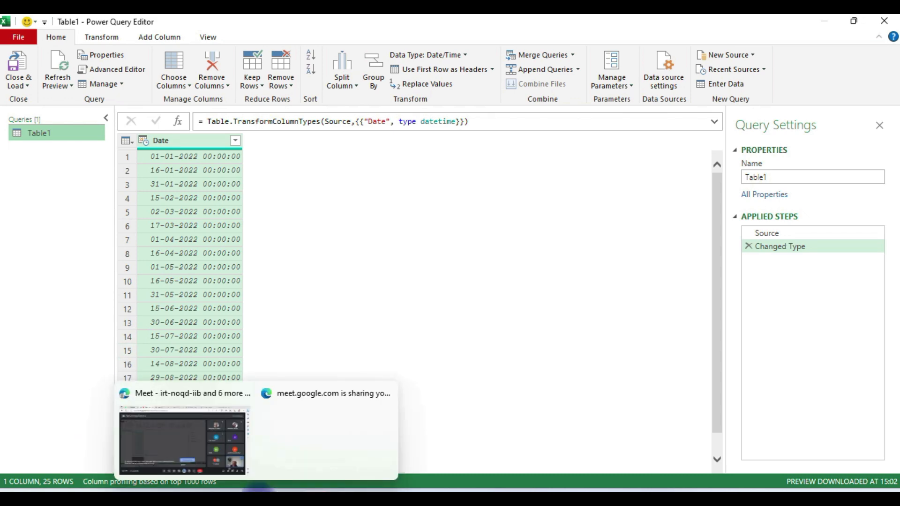
pyautogui.click(217, 419)
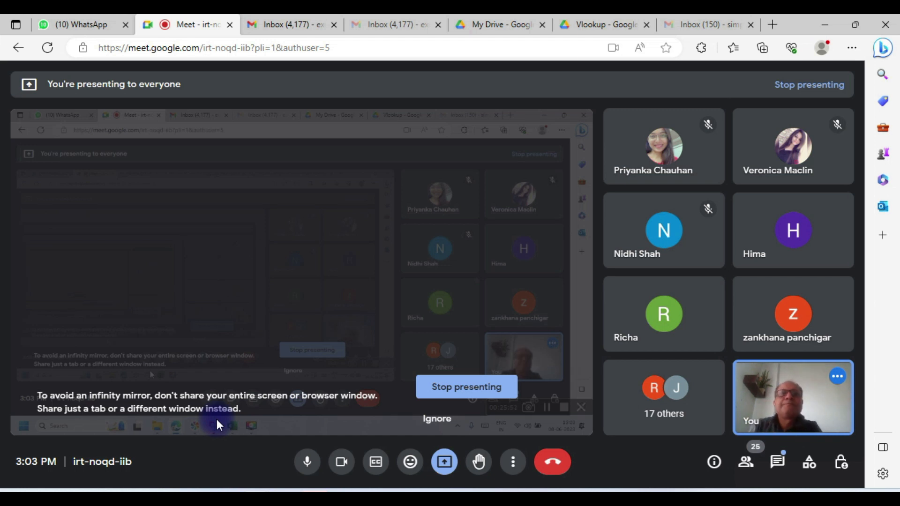
pyautogui.moveTo(449, 181)
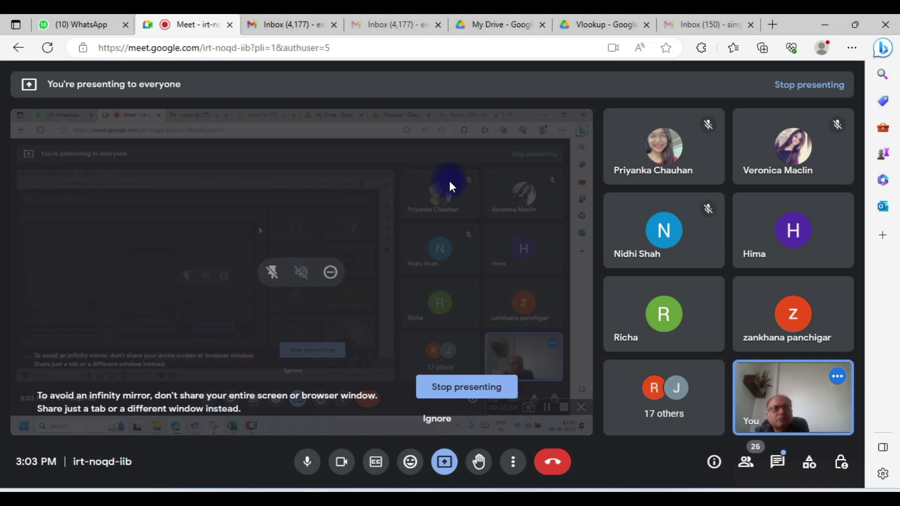
pyautogui.click(604, 21)
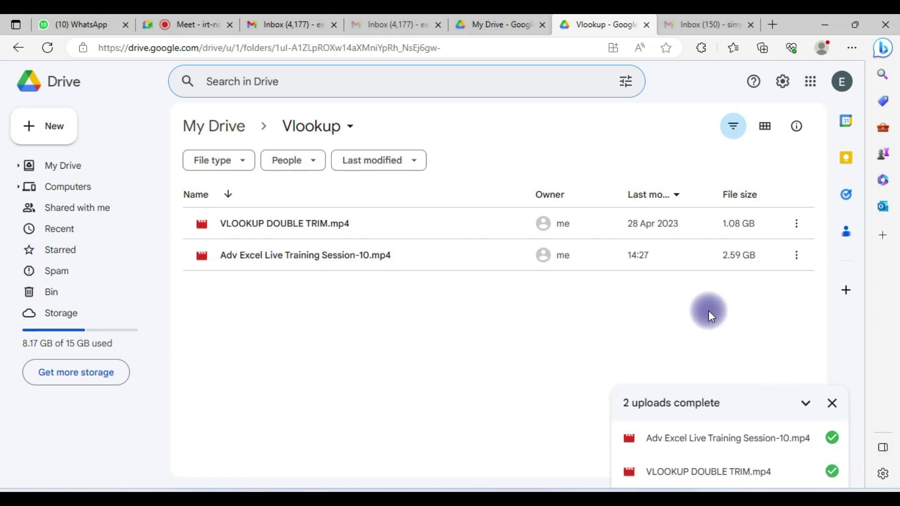
pyautogui.click(647, 24)
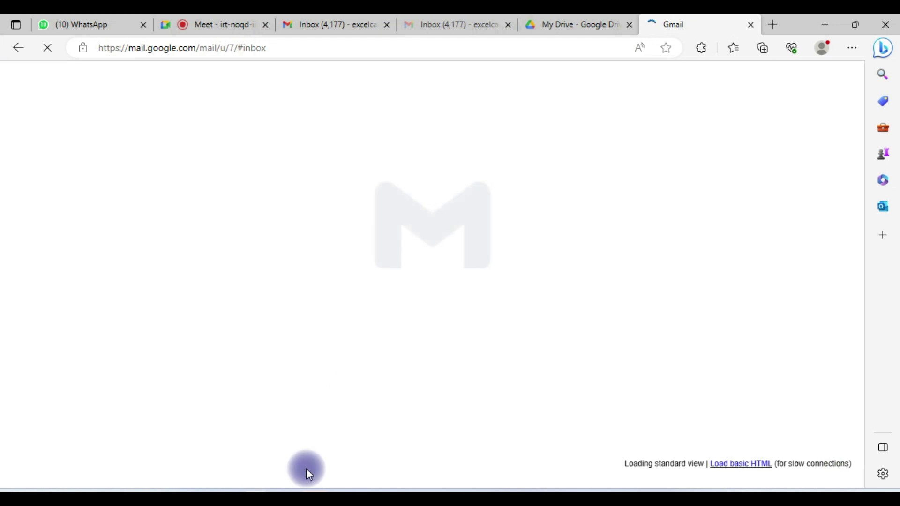
pyautogui.moveTo(260, 489)
pyautogui.moveTo(341, 490)
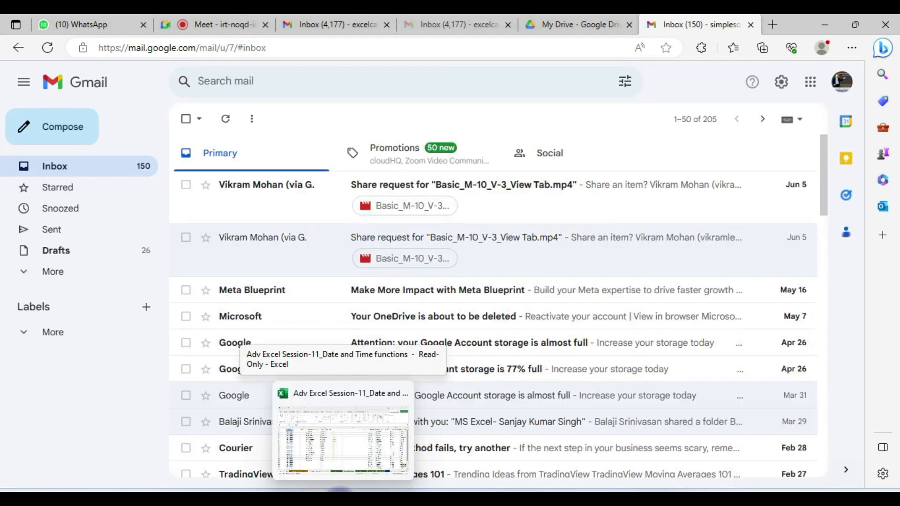
pyautogui.click(311, 439)
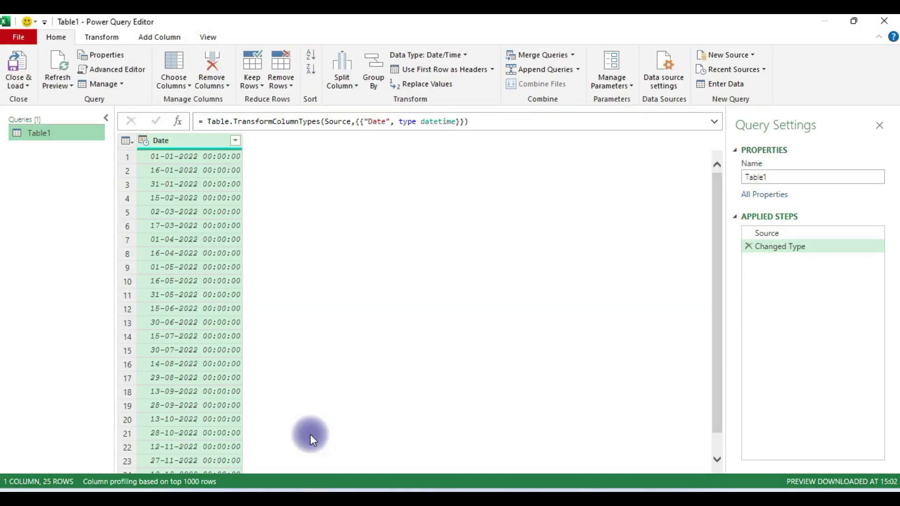
# Check the Google Meet call in the Edge browser and return to the Excel Power Query Editor.
pyautogui.moveTo(281, 489)
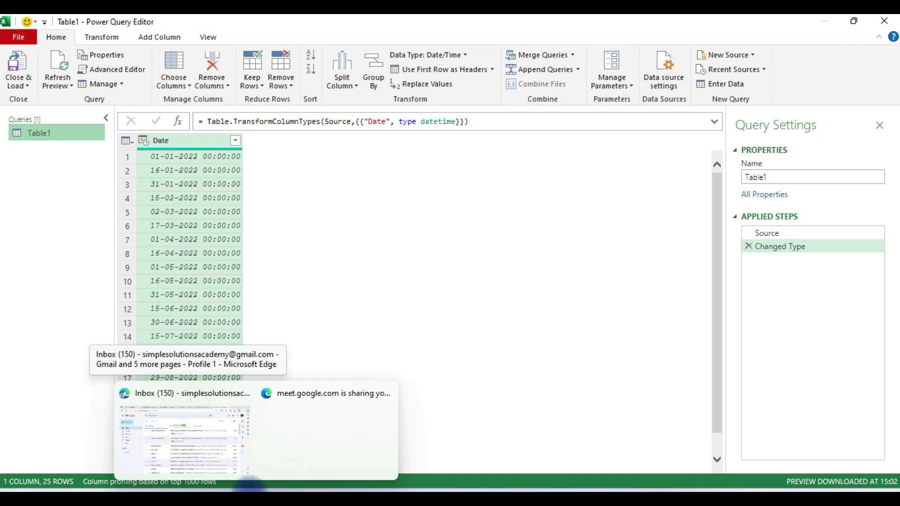
pyautogui.click(212, 444)
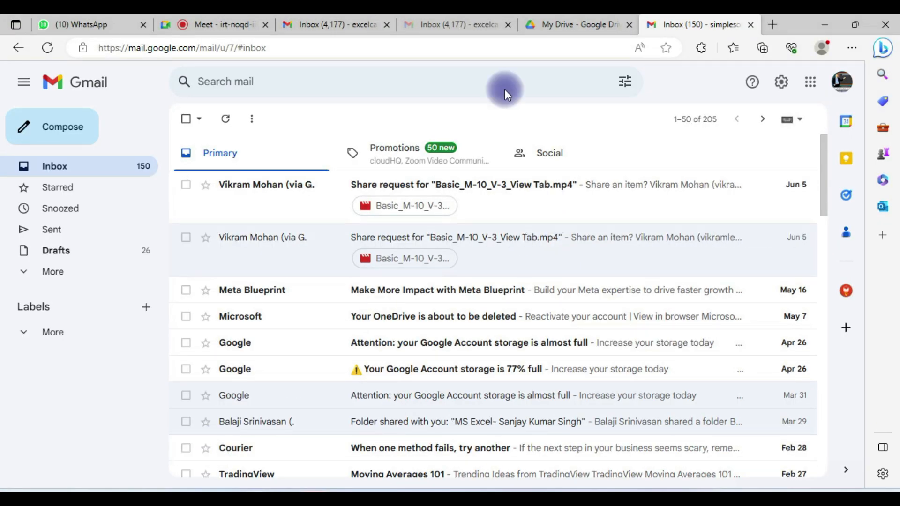
pyautogui.click(203, 30)
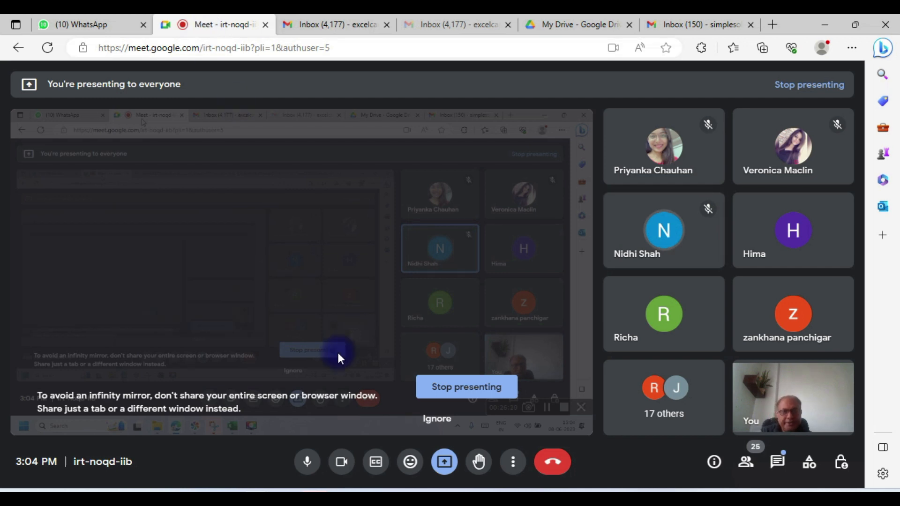
pyautogui.moveTo(343, 489)
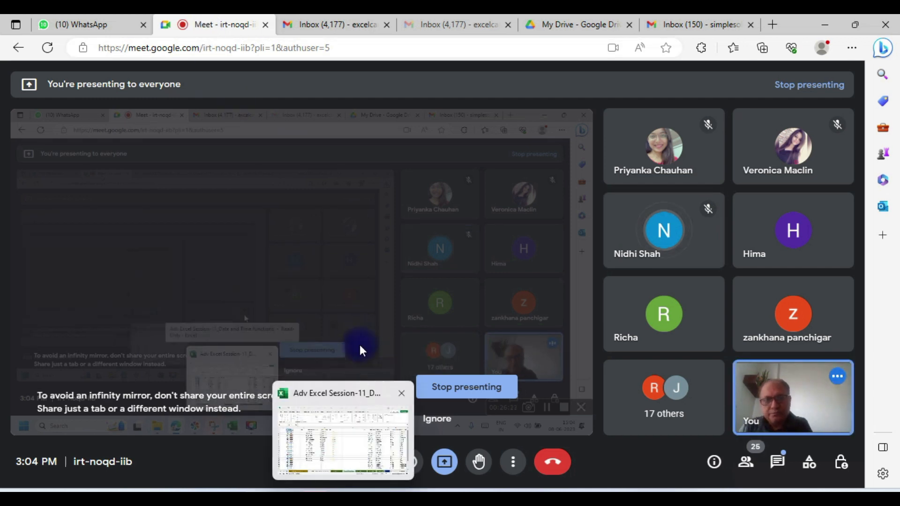
pyautogui.click(336, 454)
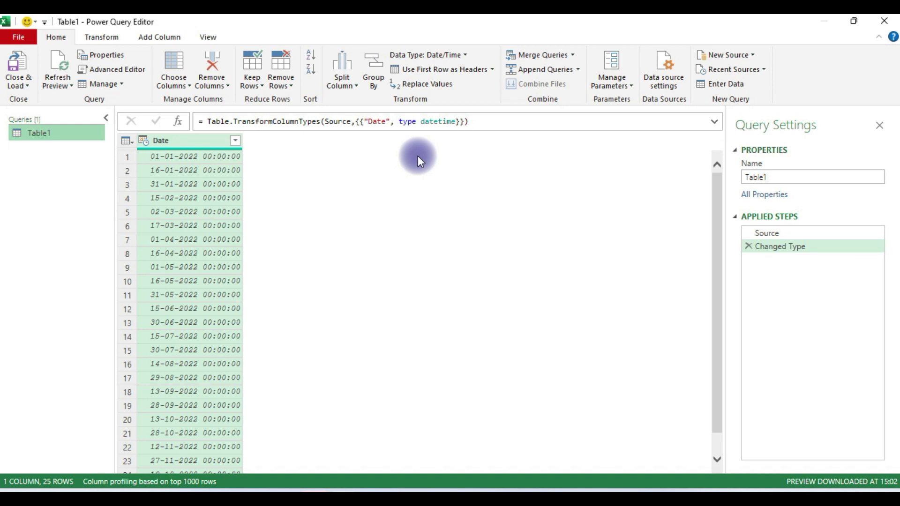
# Change the Date column's data type to Date, replacing the current type conversion.
pyautogui.click(143, 142)
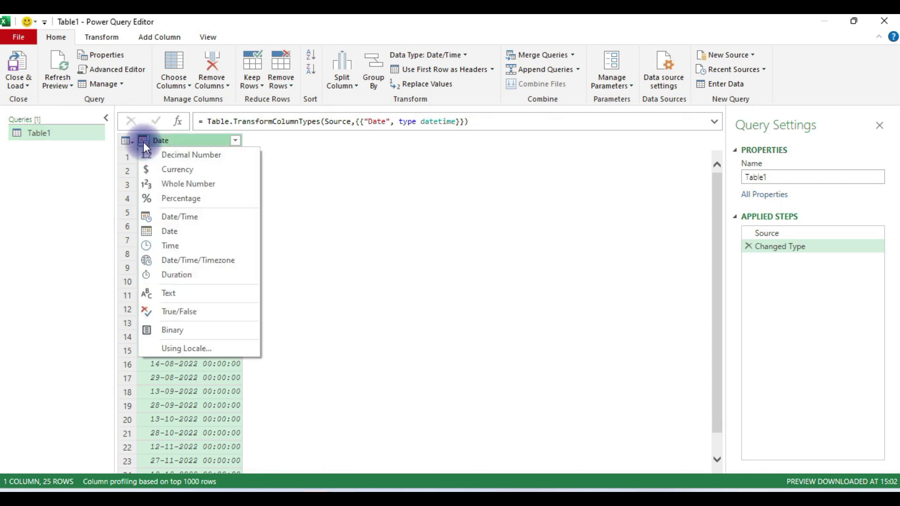
pyautogui.click(156, 235)
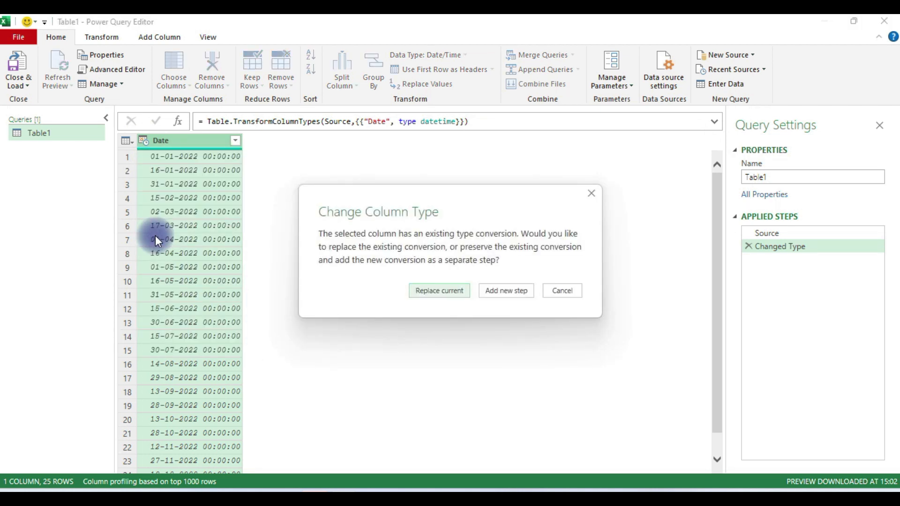
pyautogui.click(440, 291)
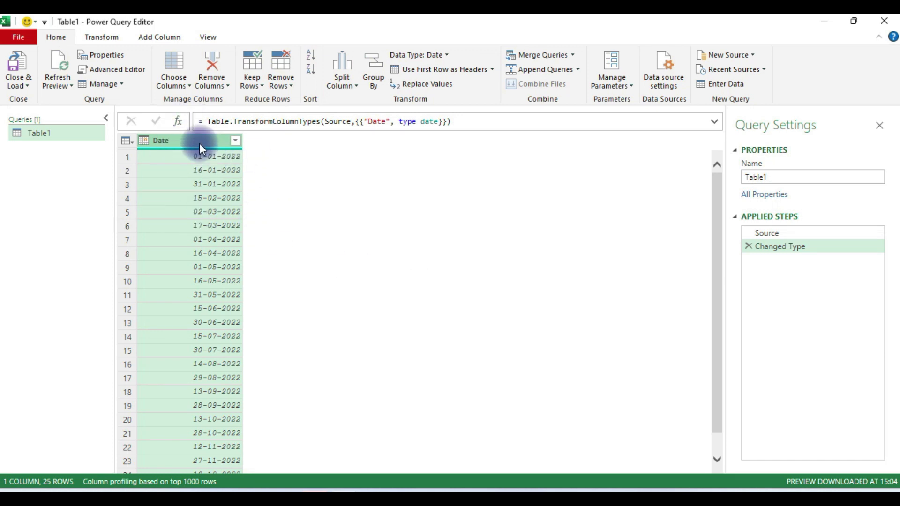
# Add a new column with the year extracted from the Date column.
pyautogui.click(147, 39)
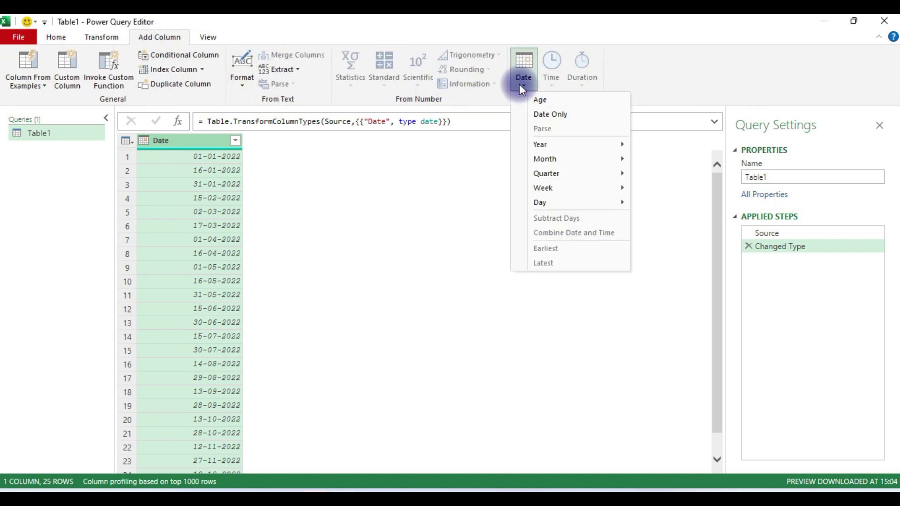
pyautogui.moveTo(549, 144)
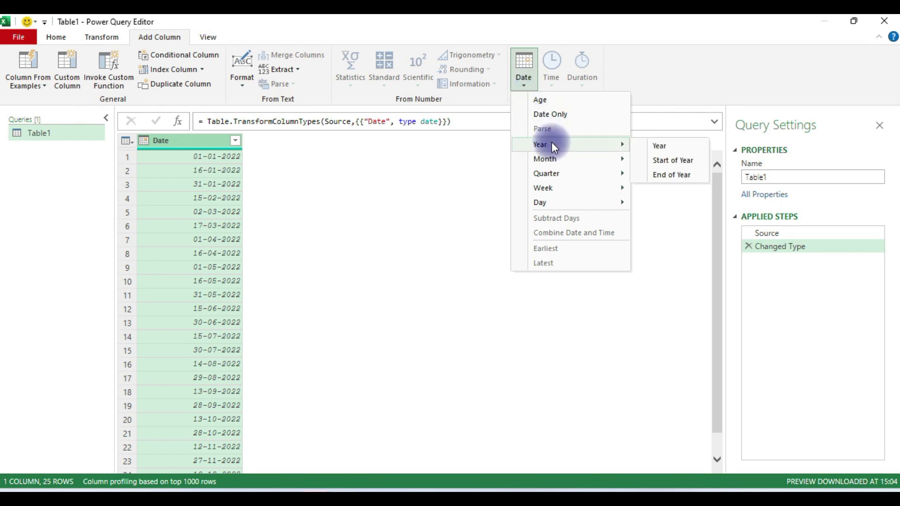
pyautogui.click(655, 150)
# Add two new columns from the Date column, one with the month number and one with the name of the month.
pyautogui.click(179, 142)
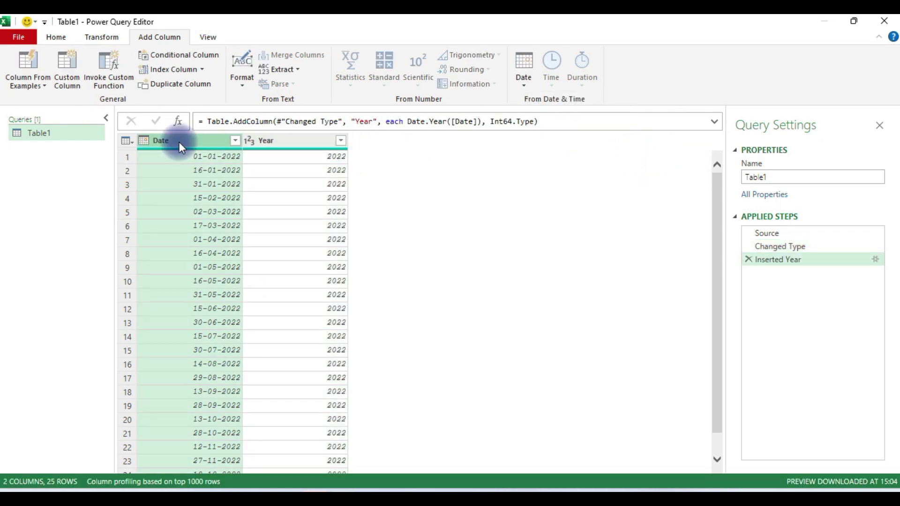
pyautogui.click(527, 86)
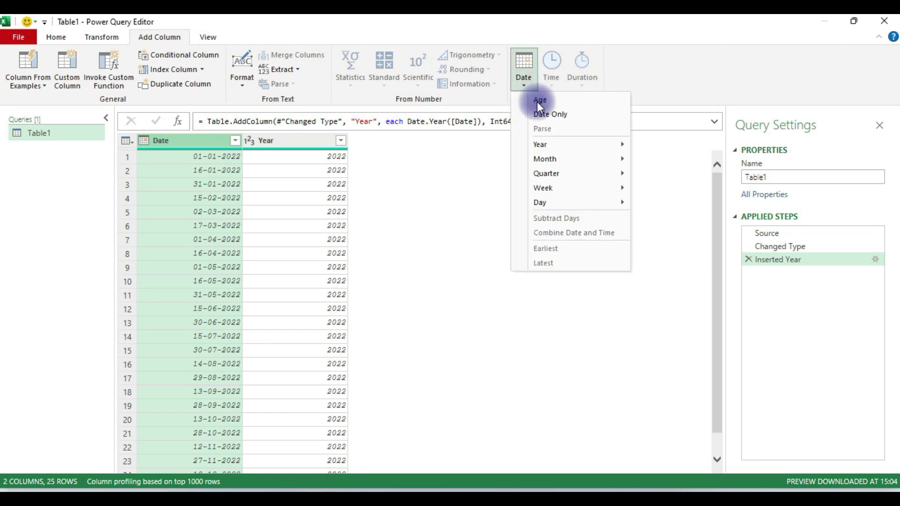
pyautogui.moveTo(557, 160)
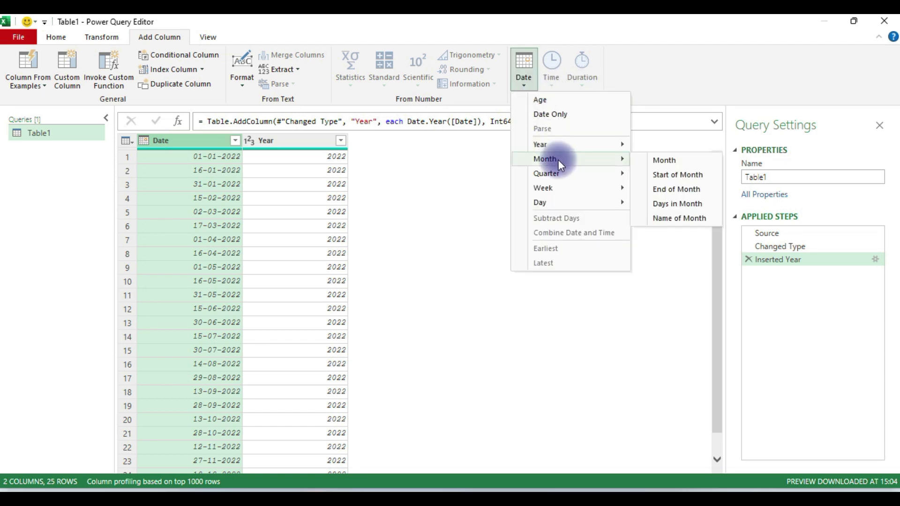
pyautogui.click(668, 163)
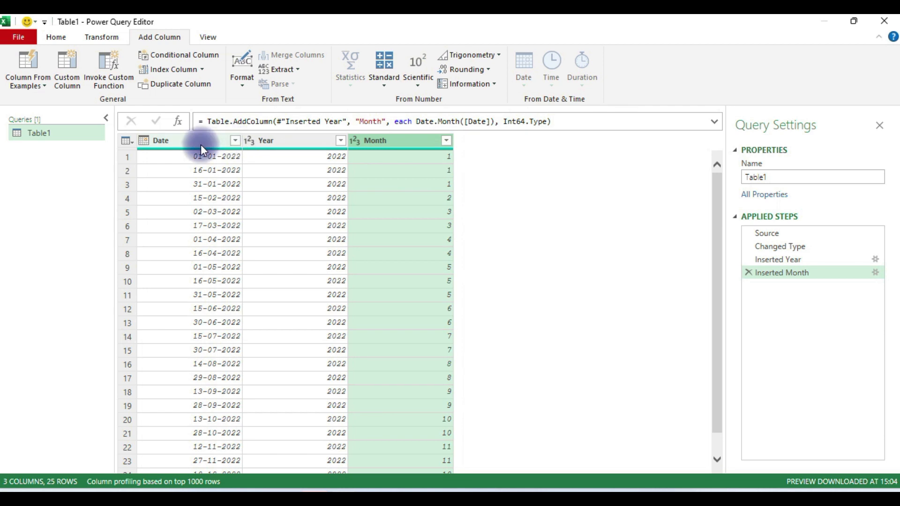
pyautogui.click(200, 145)
pyautogui.click(525, 83)
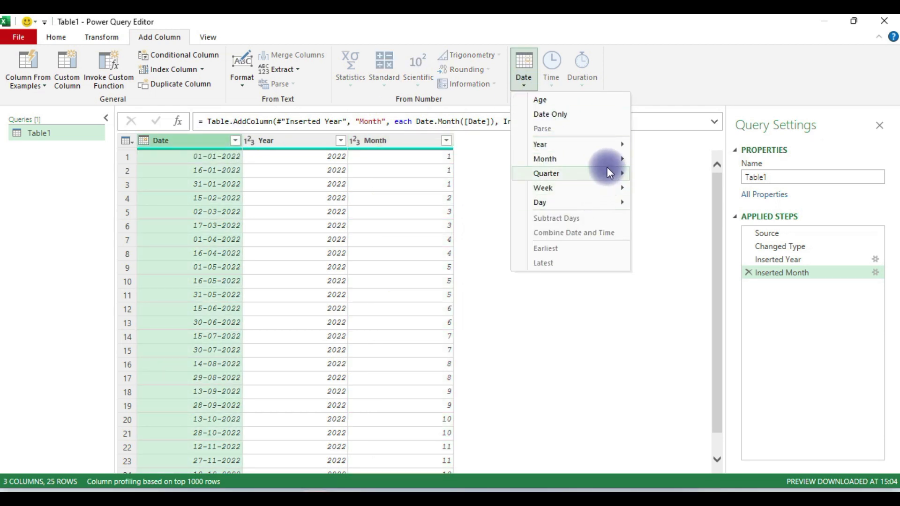
pyautogui.moveTo(603, 162)
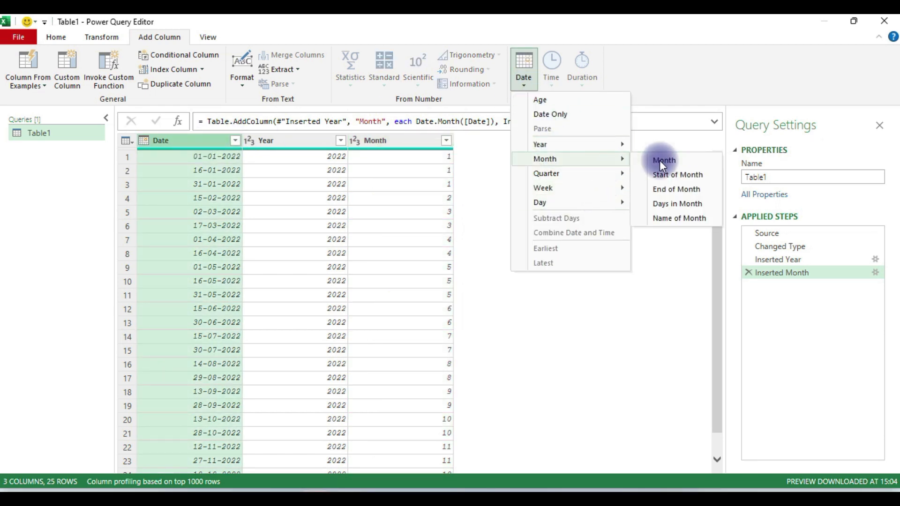
pyautogui.click(681, 220)
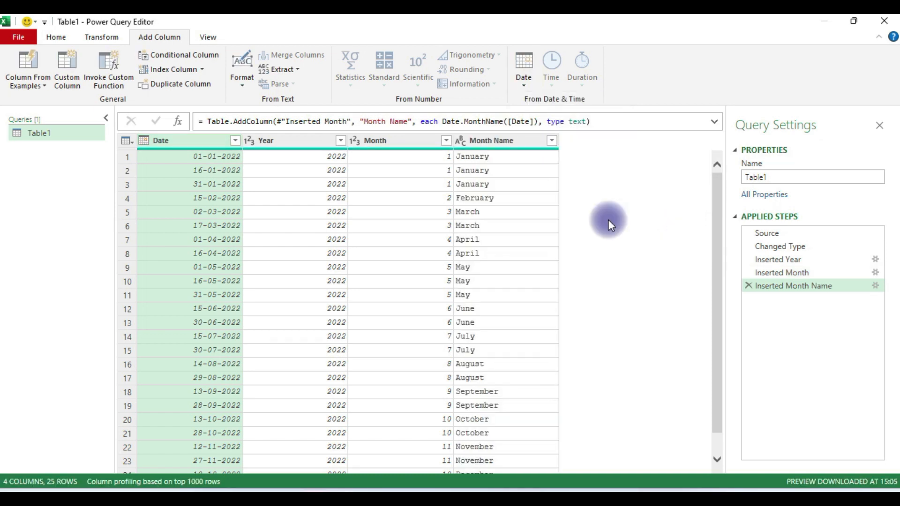
# Add two new columns from the Date column, one with the day number and one with the name of the day.
pyautogui.click(527, 86)
pyautogui.moveTo(550, 204)
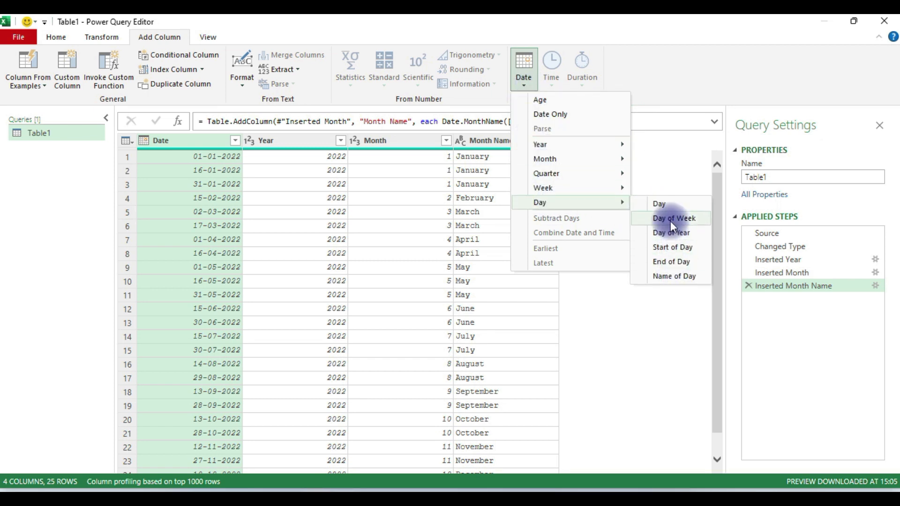
pyautogui.click(667, 207)
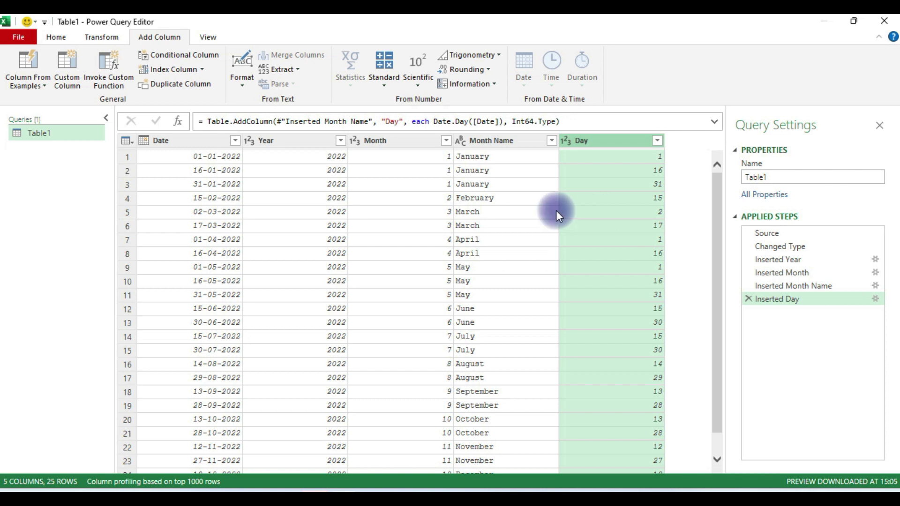
pyautogui.click(182, 145)
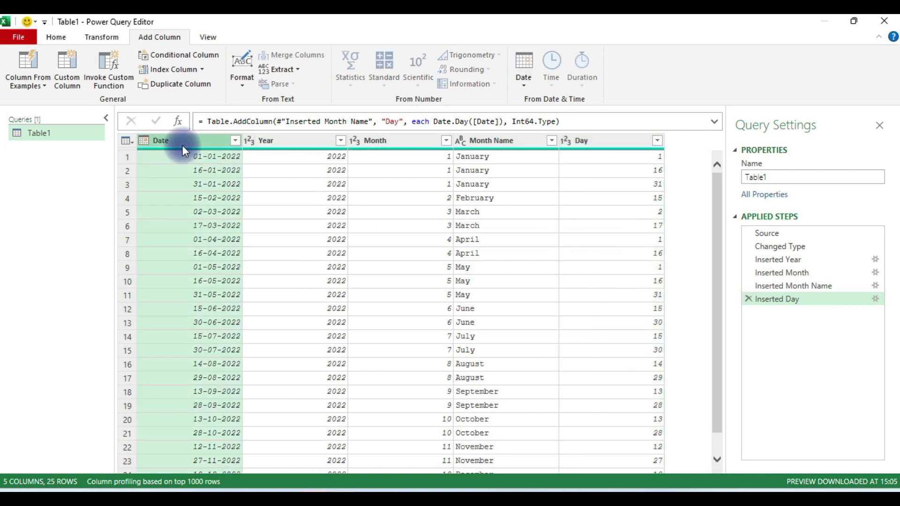
pyautogui.click(520, 82)
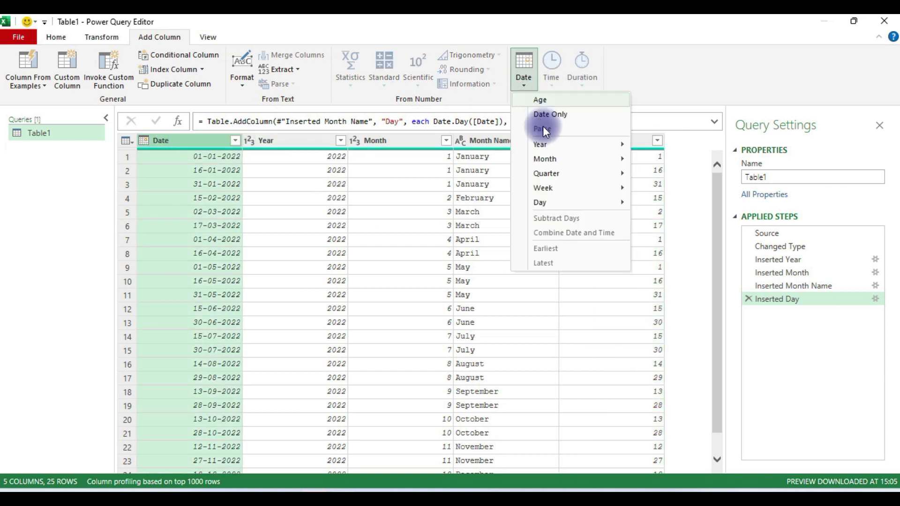
pyautogui.moveTo(555, 204)
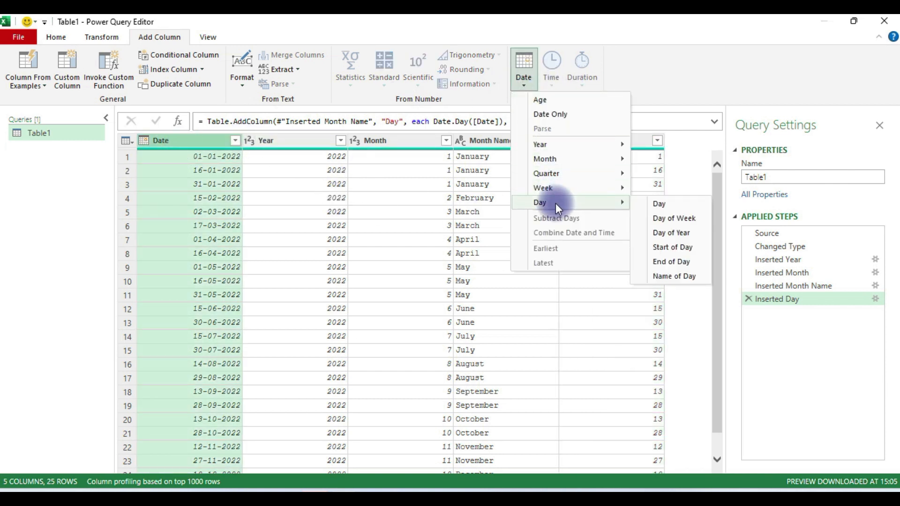
pyautogui.click(670, 276)
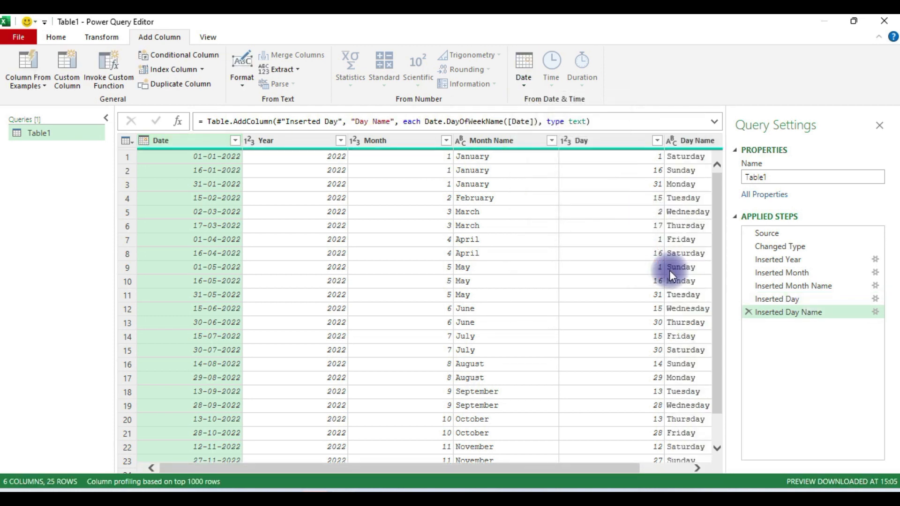
# Remove the Year, Month, Month Name and Day columns from the query.
pyautogui.click(169, 139)
pyautogui.click(314, 142)
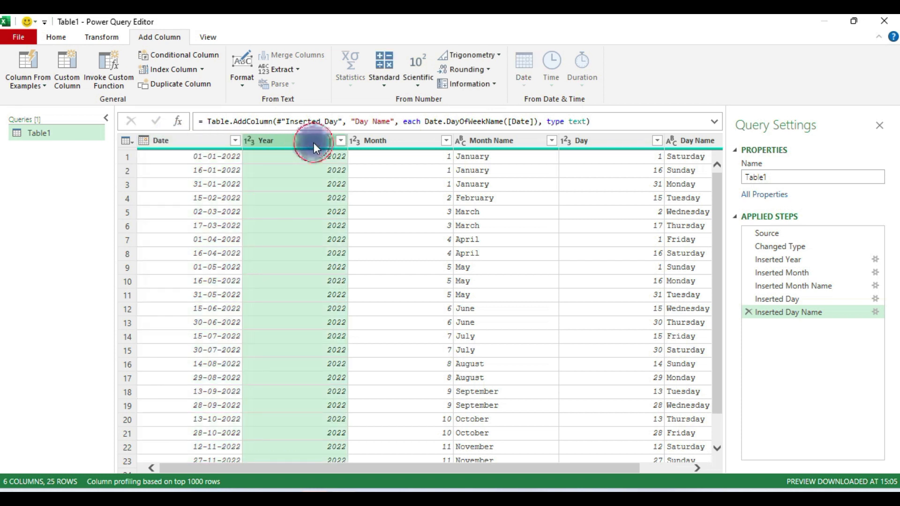
pyautogui.hotkey('shift', 'Right')
pyautogui.hotkey('shift', 'Right')
pyautogui.hotkey('shift', 'Right')
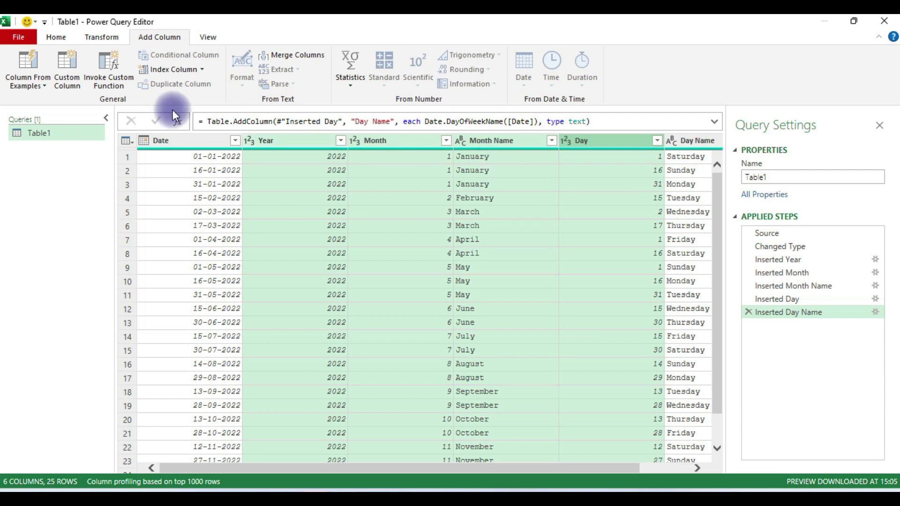
pyautogui.click(57, 38)
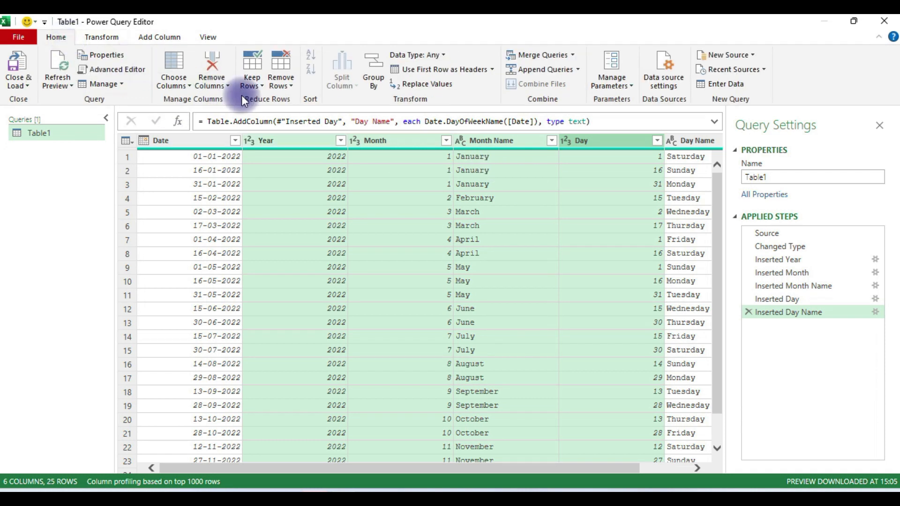
pyautogui.click(215, 83)
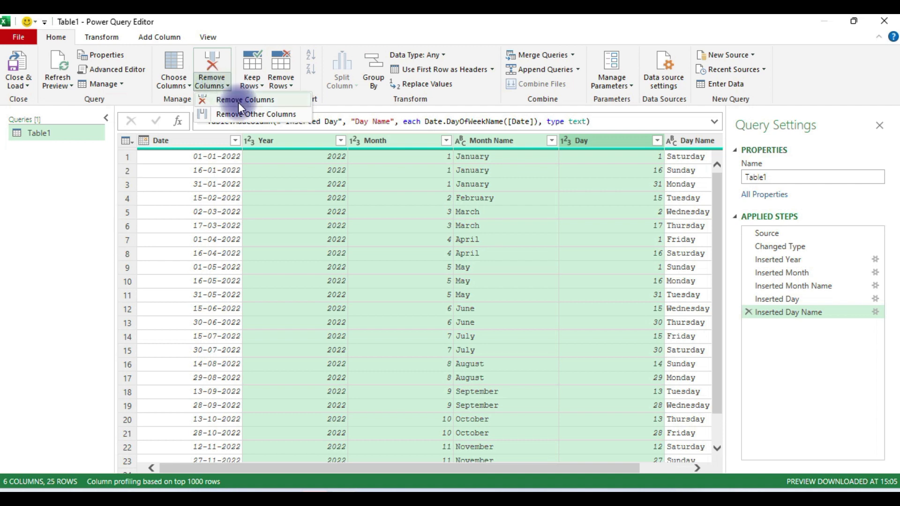
pyautogui.click(238, 100)
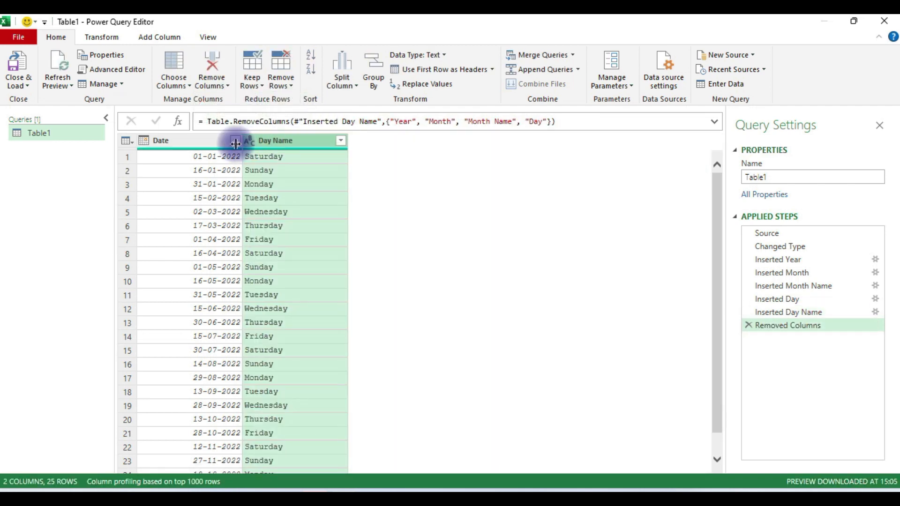
# Add a new column with the quarter of the year extracted from the Date column.
pyautogui.click(200, 145)
pyautogui.click(151, 37)
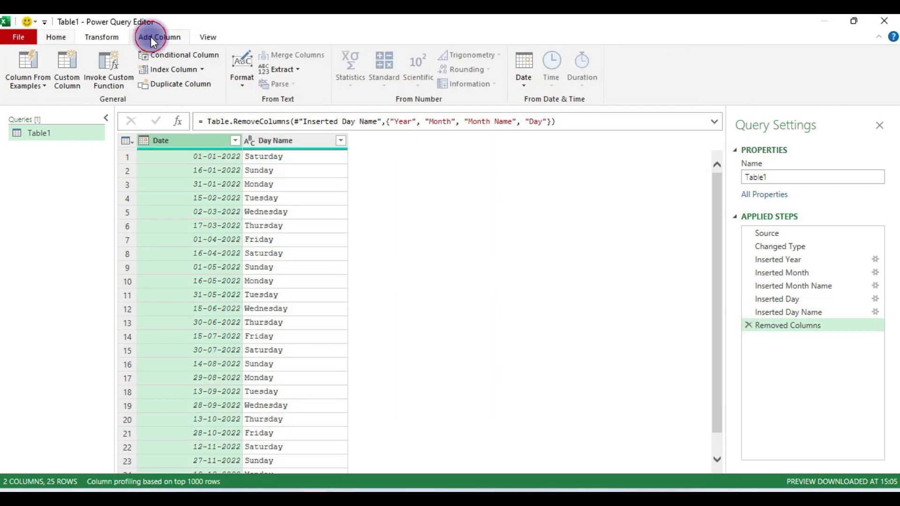
pyautogui.click(531, 82)
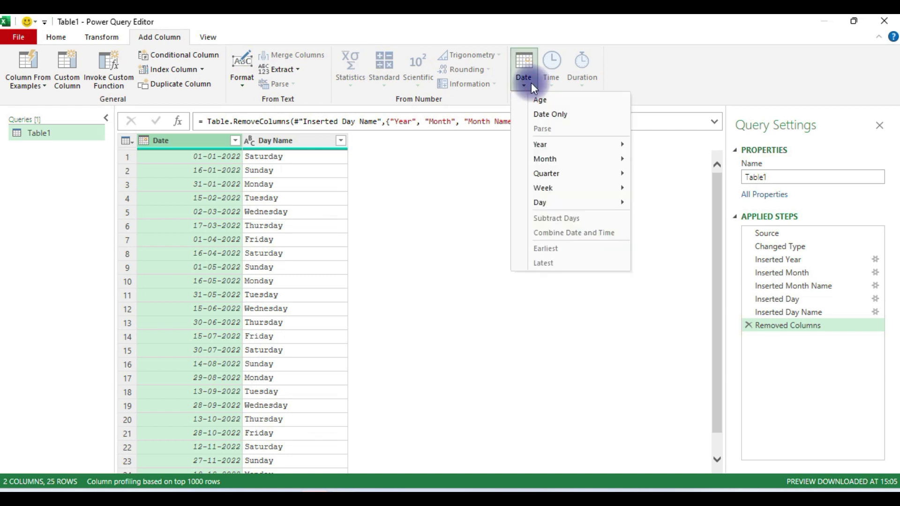
pyautogui.moveTo(561, 173)
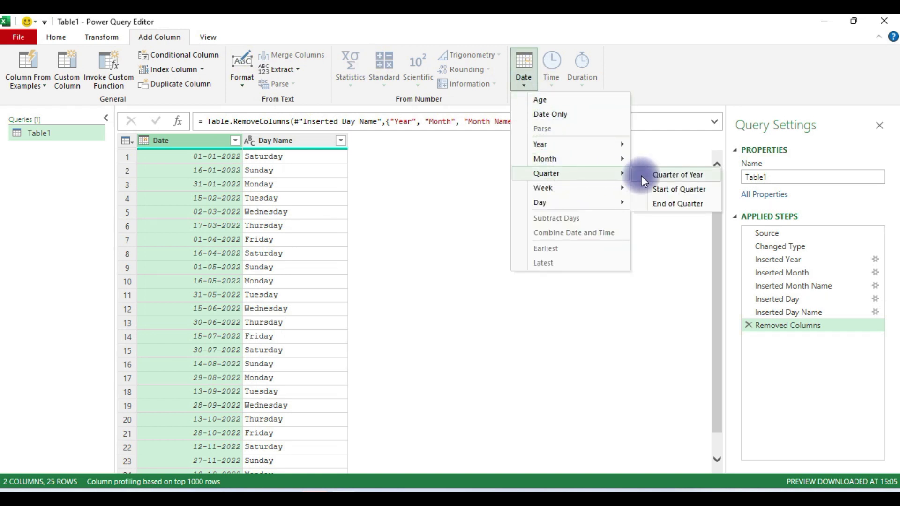
pyautogui.click(661, 181)
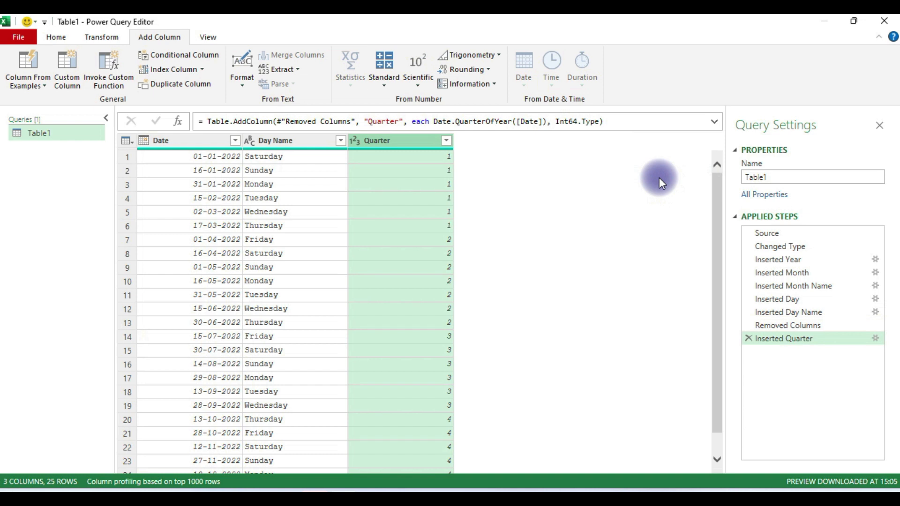
# Add a new column with the week of the year extracted from the Date column.
pyautogui.click(187, 139)
pyautogui.click(525, 86)
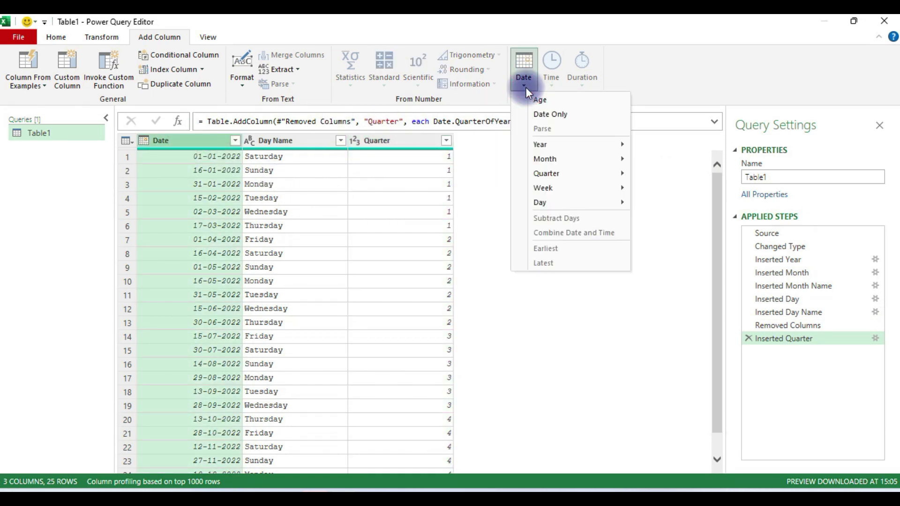
pyautogui.moveTo(570, 187)
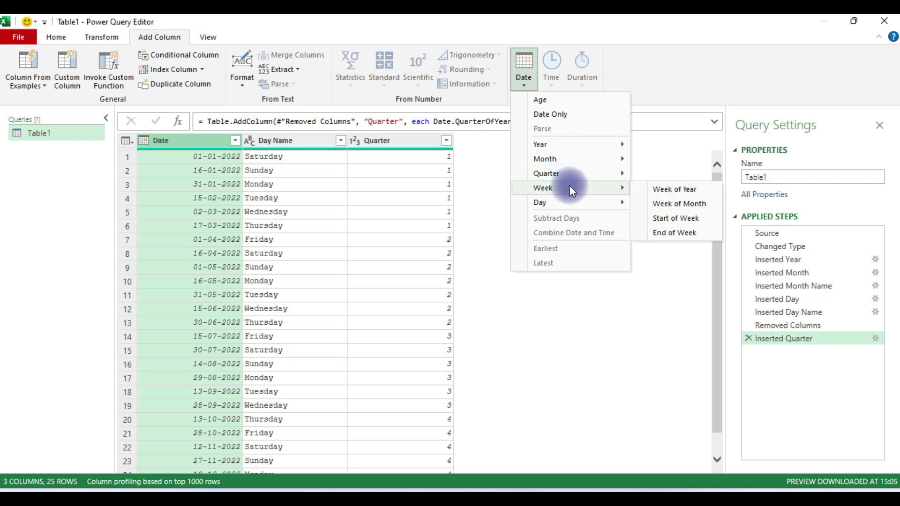
pyautogui.click(653, 190)
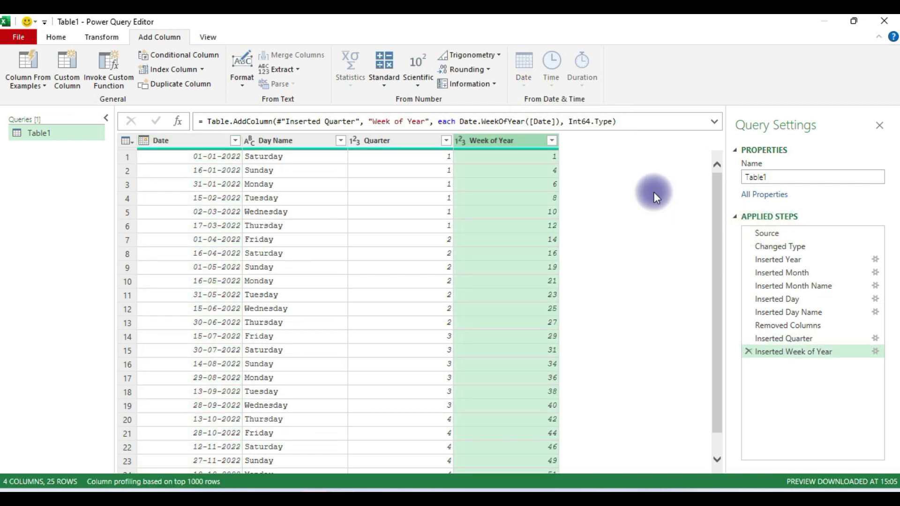
pyautogui.click(197, 139)
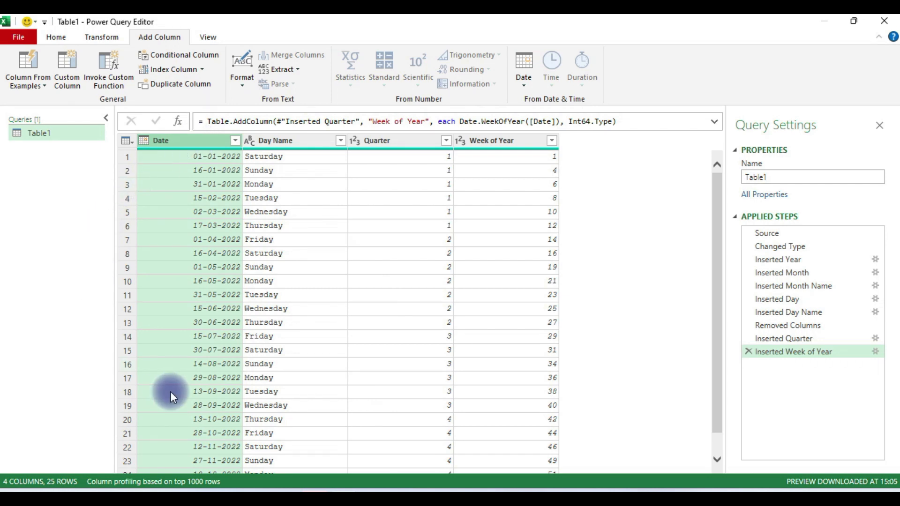
pyautogui.moveTo(242, 489)
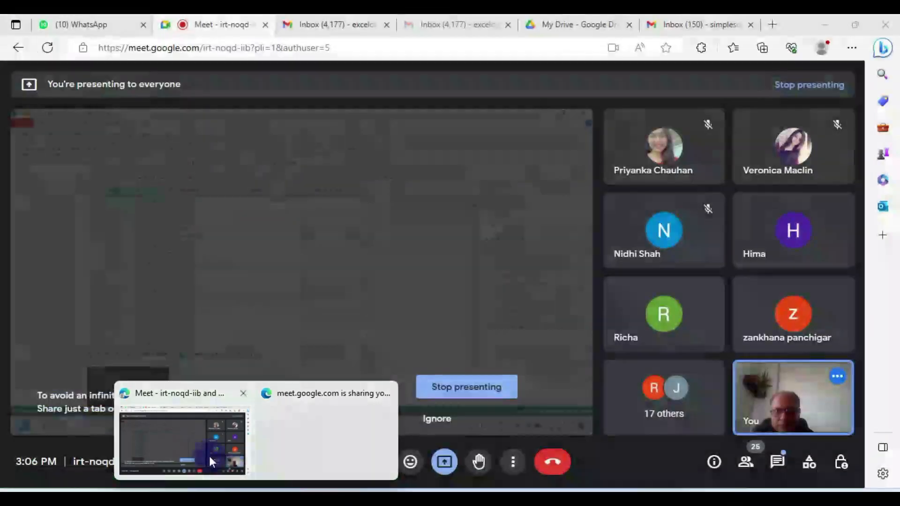
pyautogui.click(209, 456)
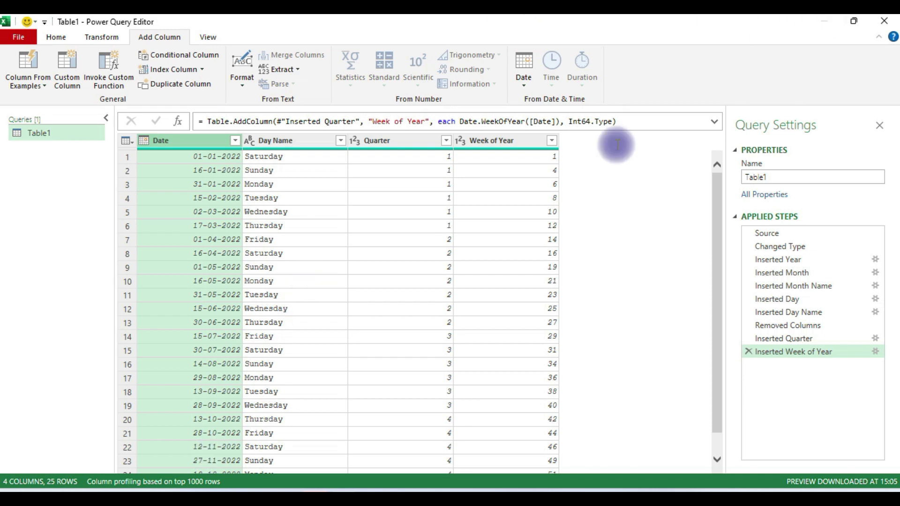
pyautogui.moveTo(310, 488)
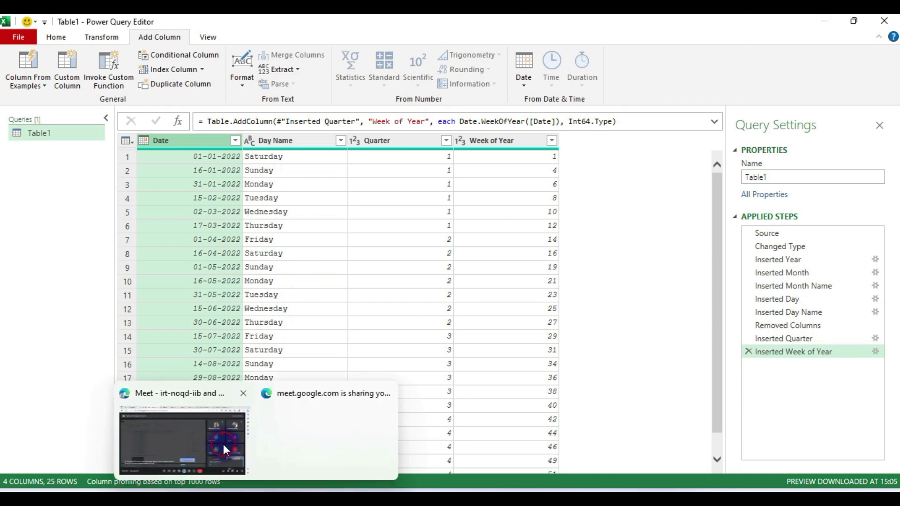
pyautogui.click(223, 445)
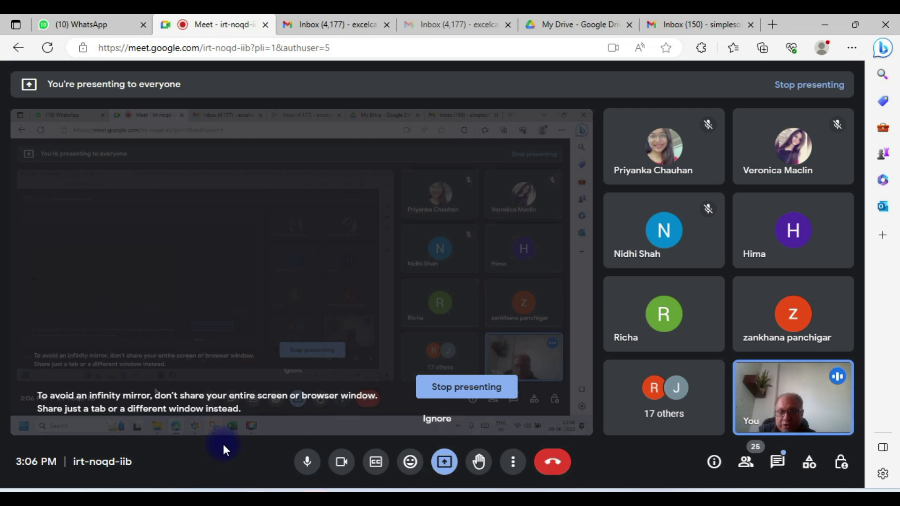
pyautogui.hotkey('alt', 'Tab')
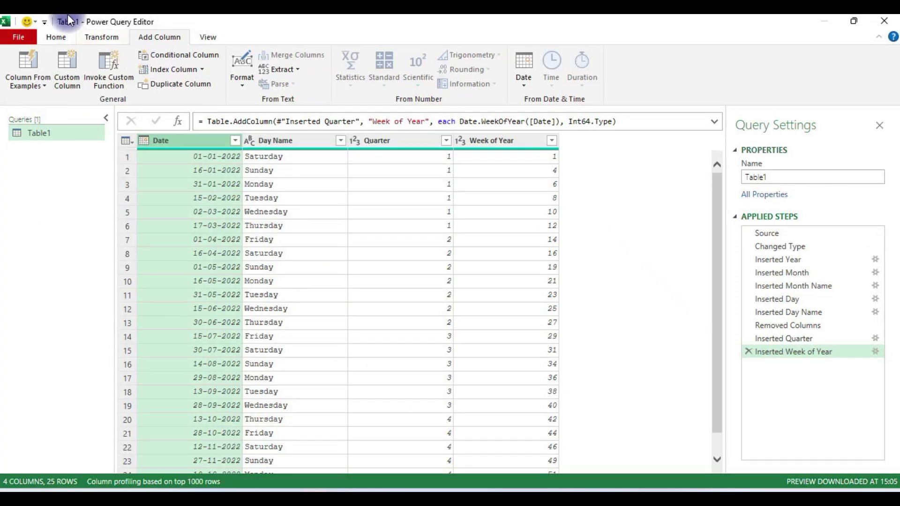
# Close the query editor, load the Table1 query into a new worksheet, and dismiss the list of queries and connections.
pyautogui.click(54, 38)
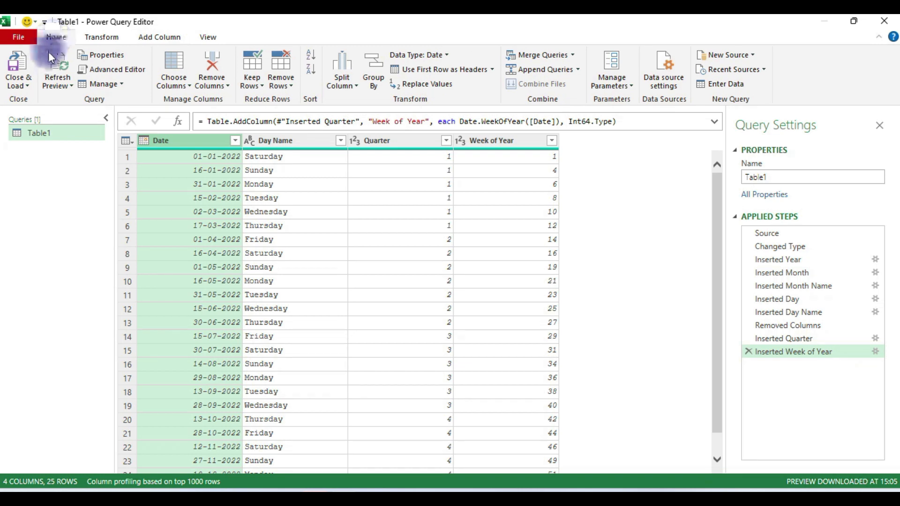
pyautogui.click(25, 84)
pyautogui.click(43, 98)
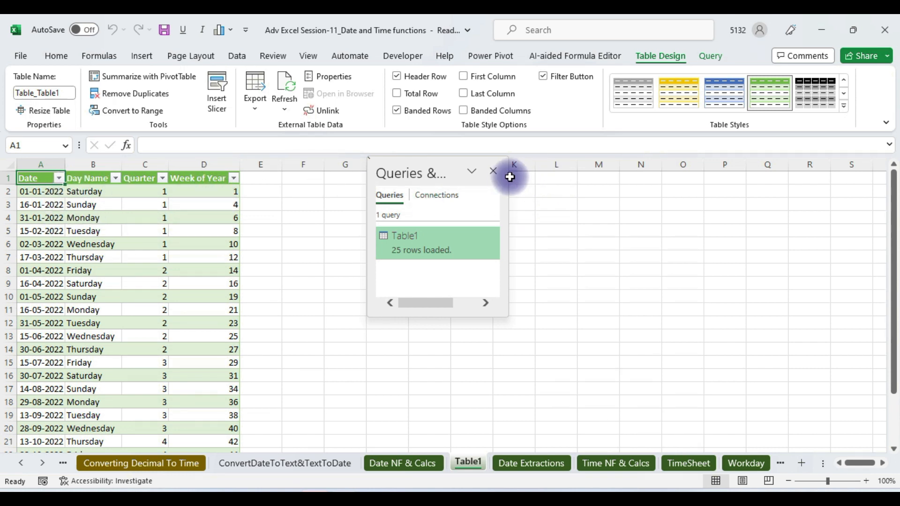
pyautogui.click(490, 171)
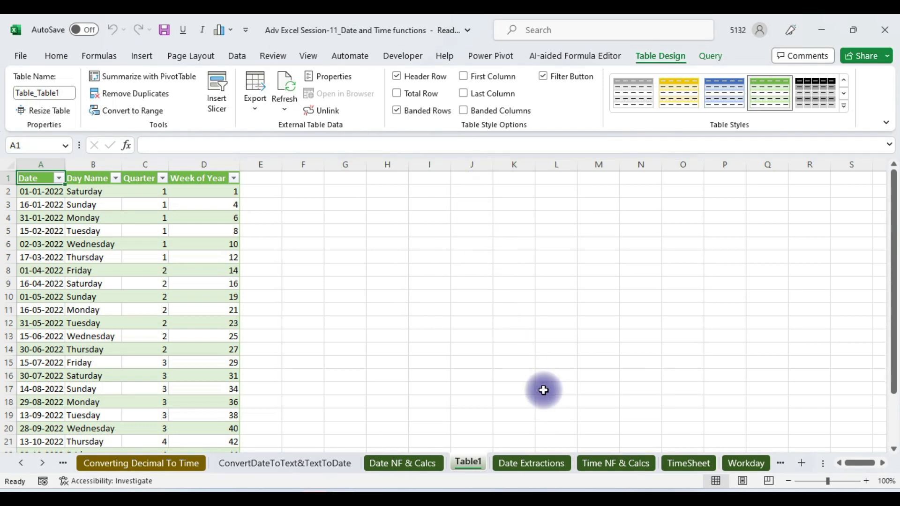
pyautogui.hotkey('alt', 'Tab')
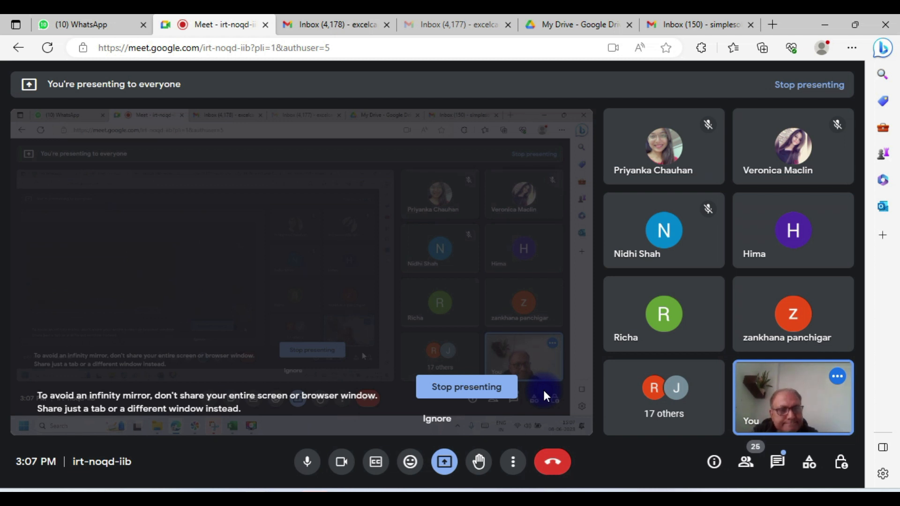
pyautogui.hotkey('alt', 'Tab')
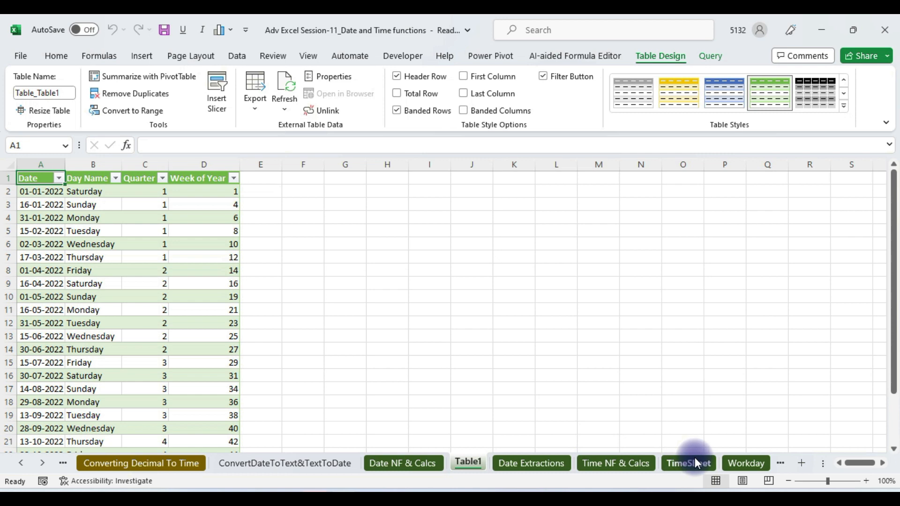
# On the Time NF & Calcs sheet, clear the contents of cells H2 and G12.
pyautogui.click(42, 464)
pyautogui.click(41, 464)
pyautogui.click(42, 464)
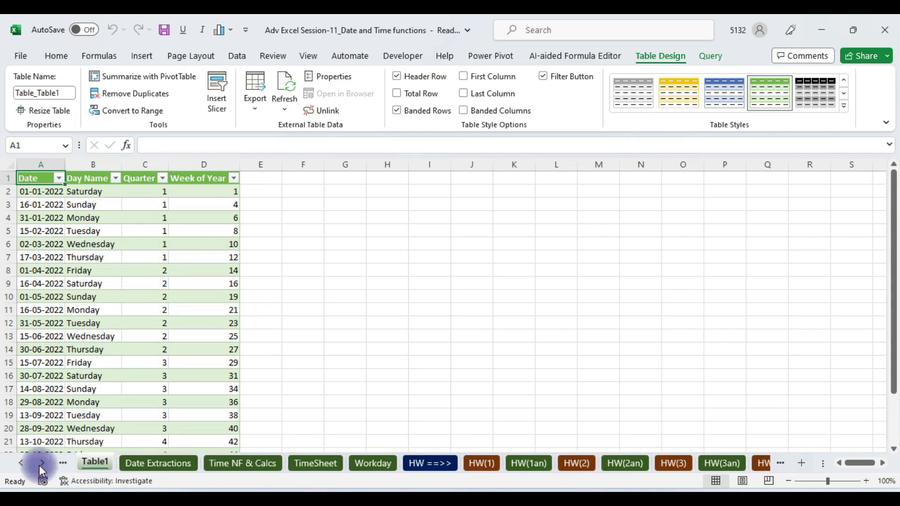
pyautogui.click(238, 461)
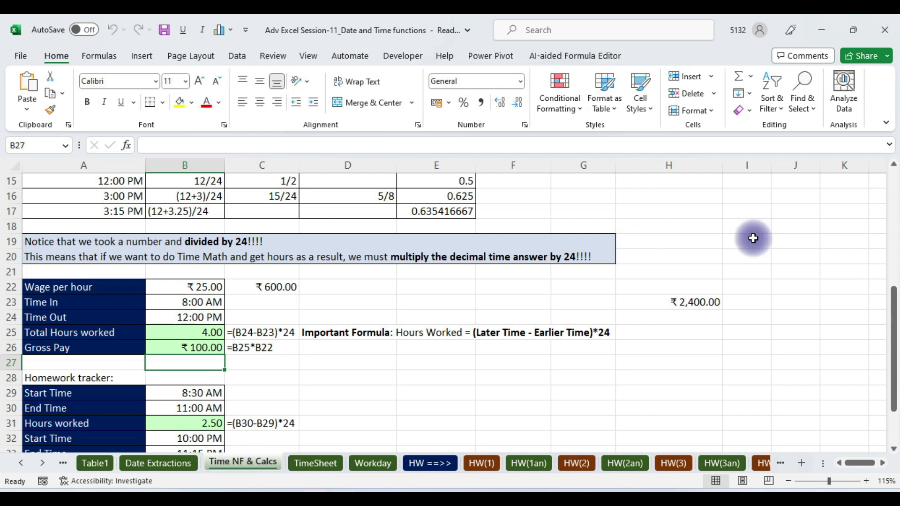
pyautogui.moveTo(894, 307); pyautogui.dragTo(893, 197)
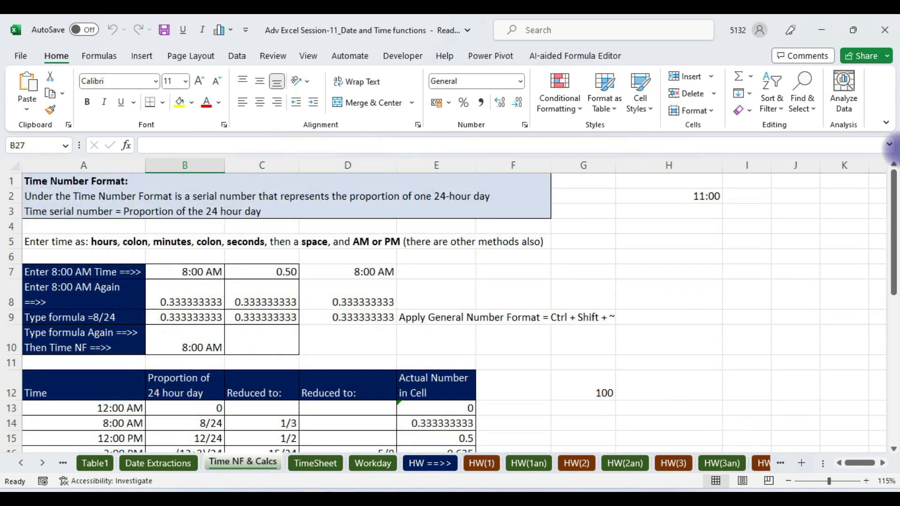
pyautogui.click(692, 199)
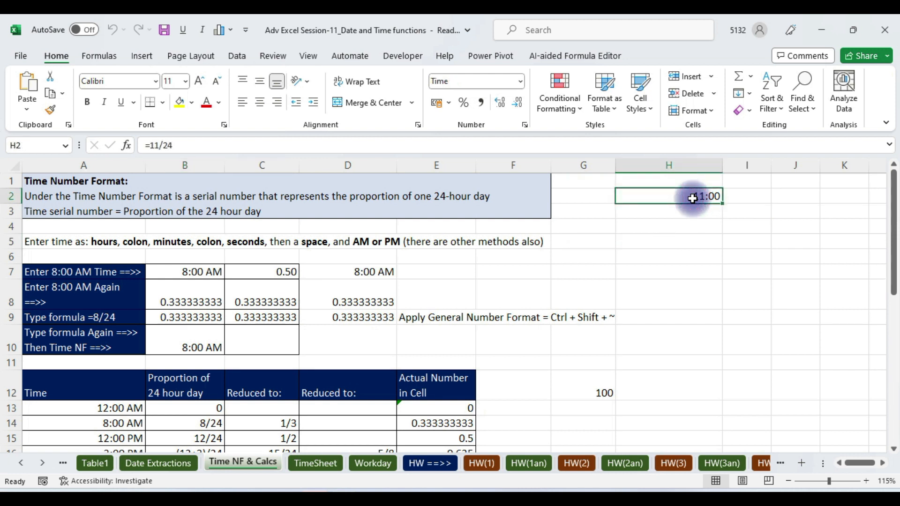
pyautogui.press('Delete')
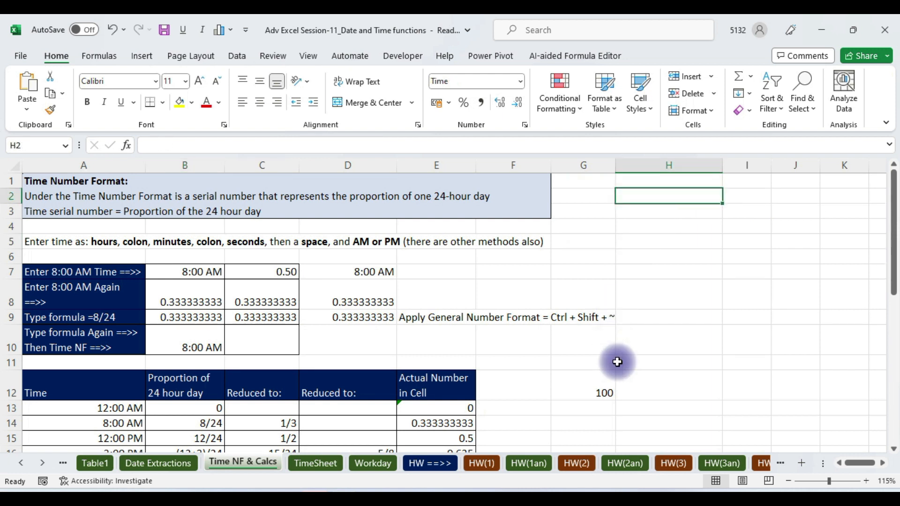
pyautogui.click(598, 384)
pyautogui.press('Delete')
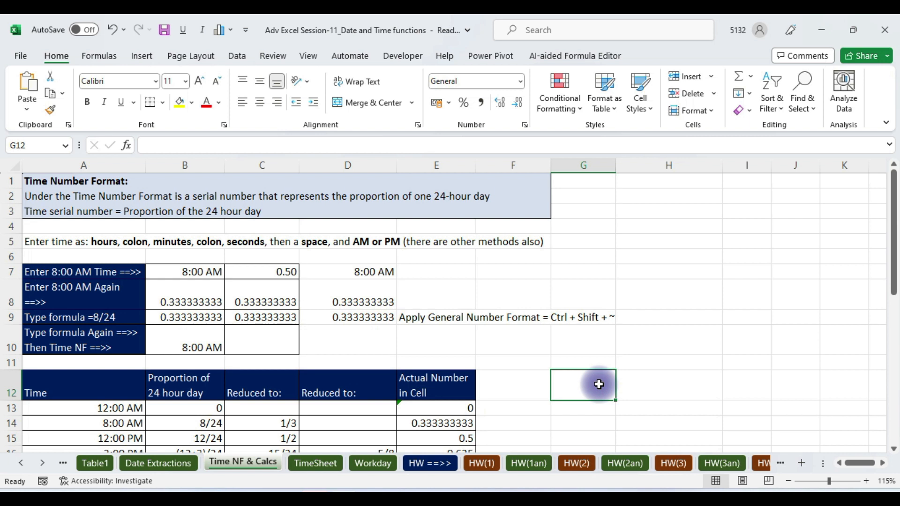
# Enter the date 08-06-2023 in cell H1 of the Time NF & Calcs sheet.
pyautogui.click(682, 182)
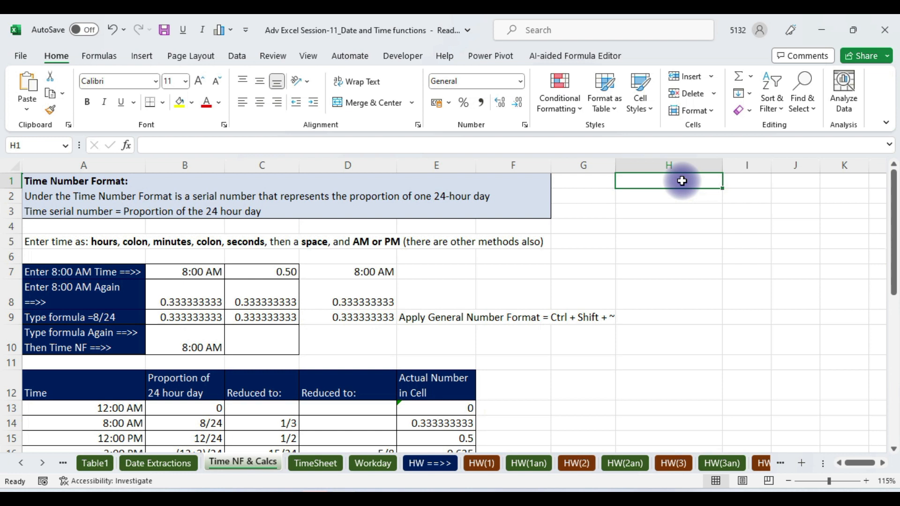
pyautogui.write('08-06')
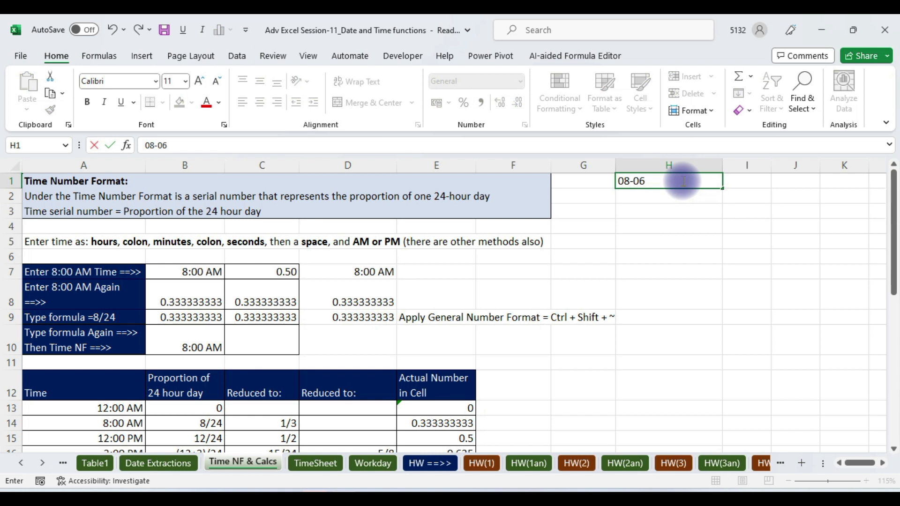
pyautogui.write('-2023')
pyautogui.press('Return')
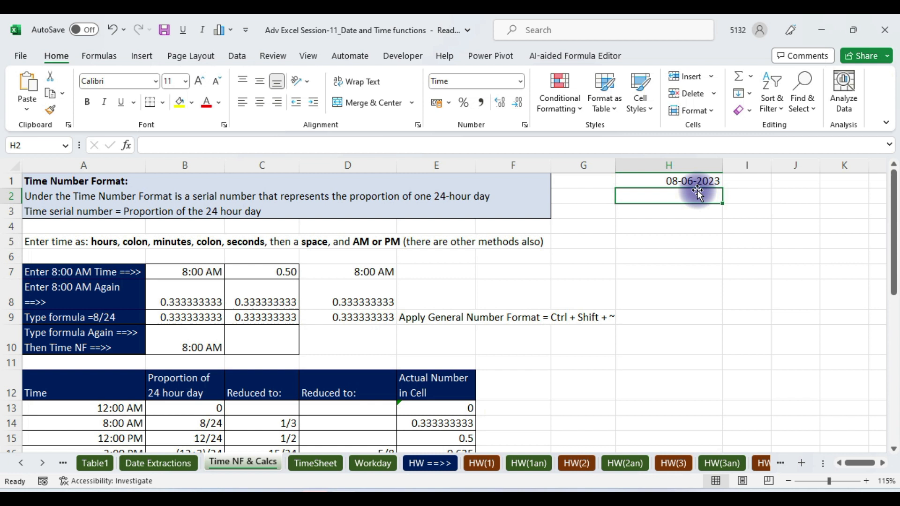
# Apply the Time number format to the date in cell H1.
pyautogui.click(686, 180)
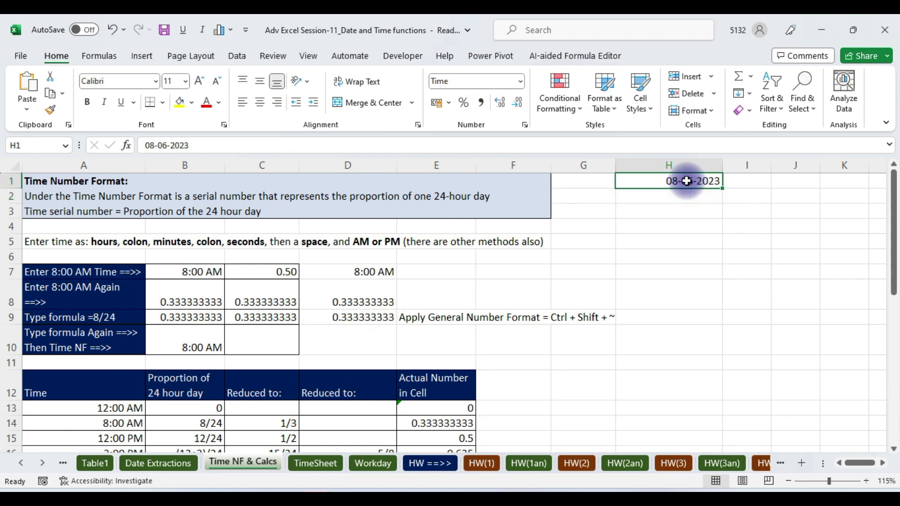
pyautogui.click(519, 83)
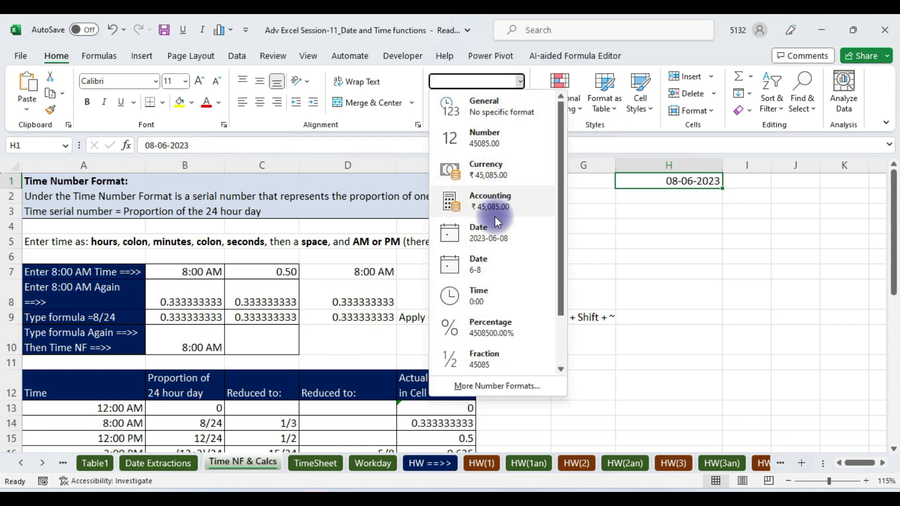
pyautogui.click(480, 299)
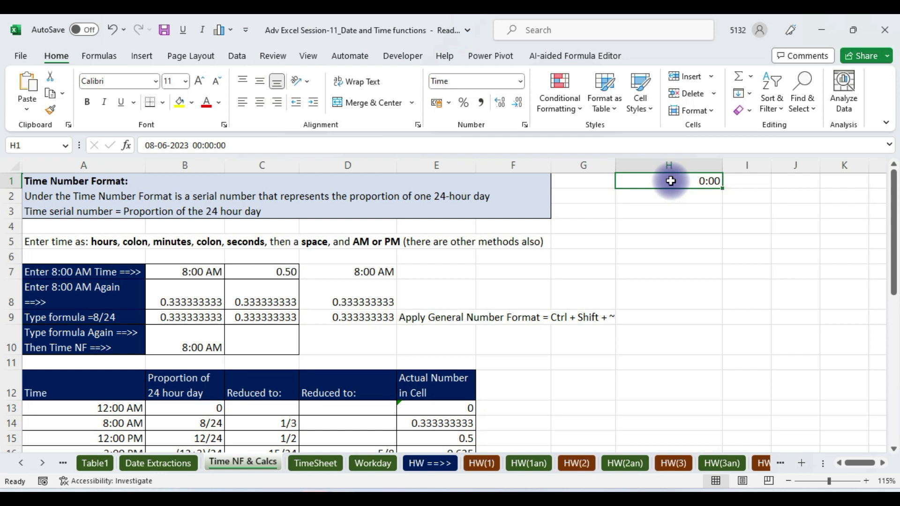
# Apply the Number format to the date in cell H1 and copy that cell into H2, H3 and H4.
pyautogui.hotkey('ctrl', 'shift', '1')
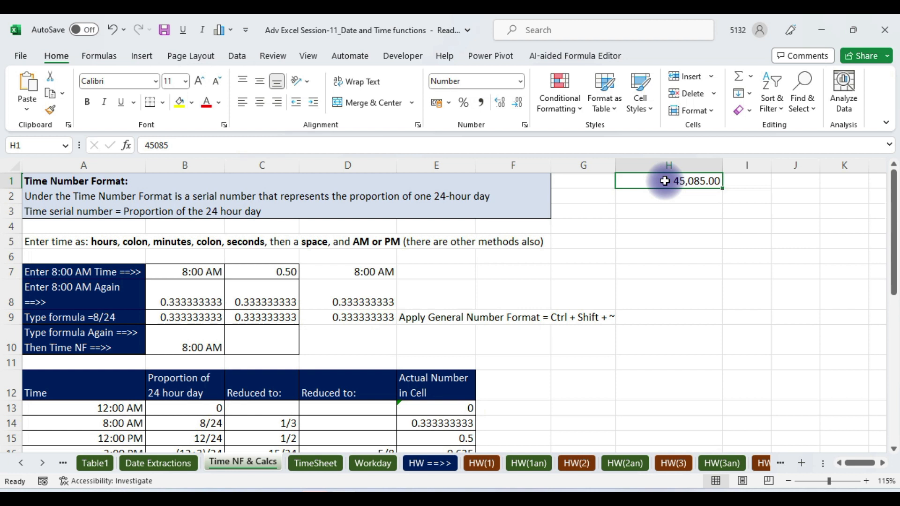
pyautogui.hotkey('ctrl', 'c')
pyautogui.click(648, 199)
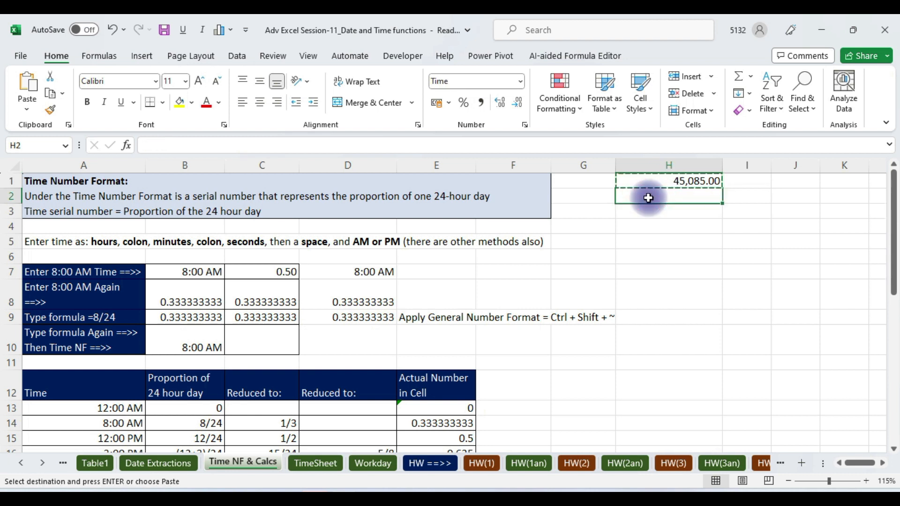
pyautogui.hotkey('ctrl', 'v')
pyautogui.click(655, 213)
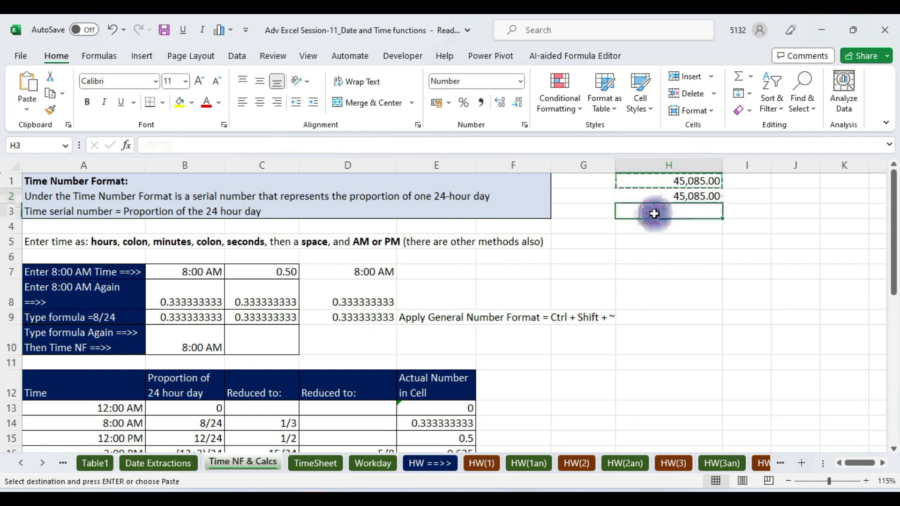
pyautogui.hotkey('ctrl', 'v')
pyautogui.click(673, 228)
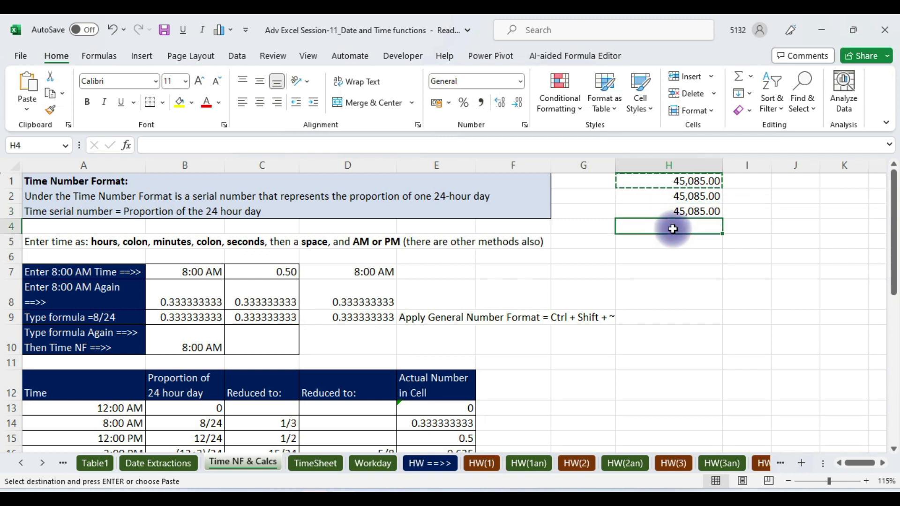
pyautogui.hotkey('ctrl', 'v')
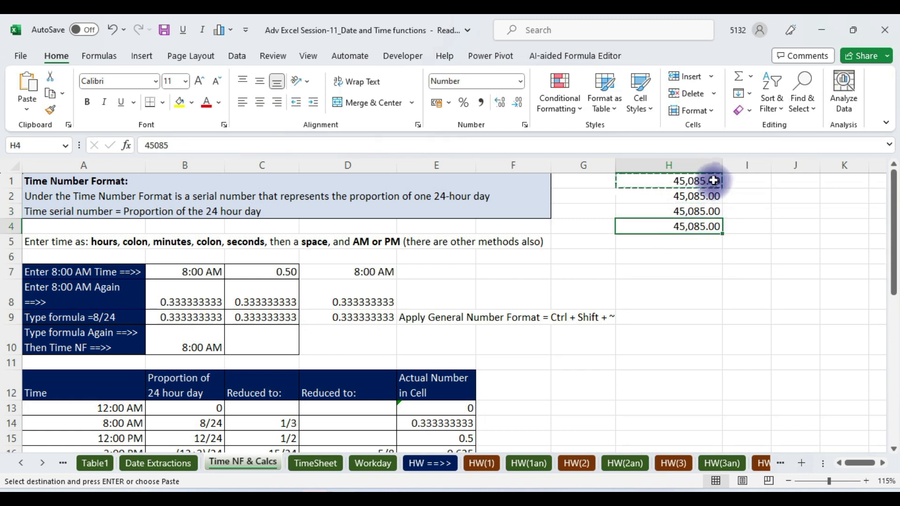
# Set the serial number in cell H1 to 45085.25 and the one in H2 to 45085.50.
pyautogui.click(713, 181)
pyautogui.doubleClick(713, 181)
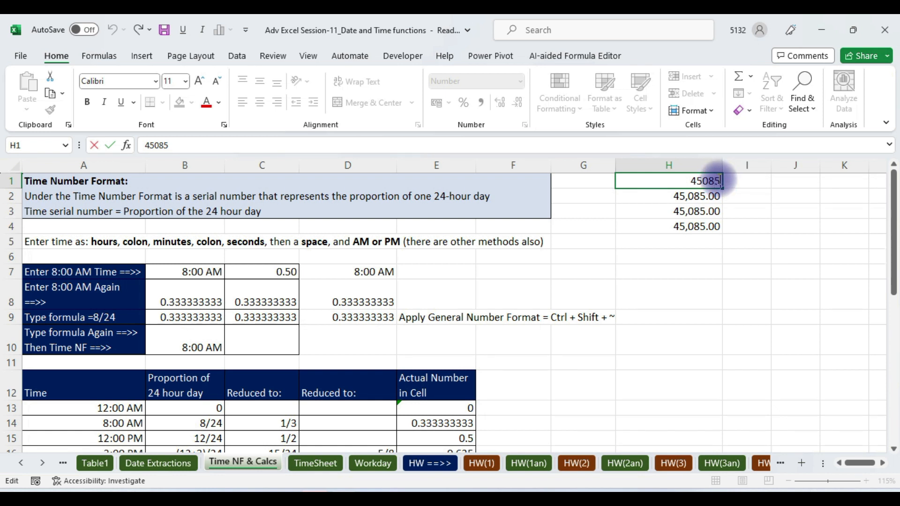
pyautogui.write('.25')
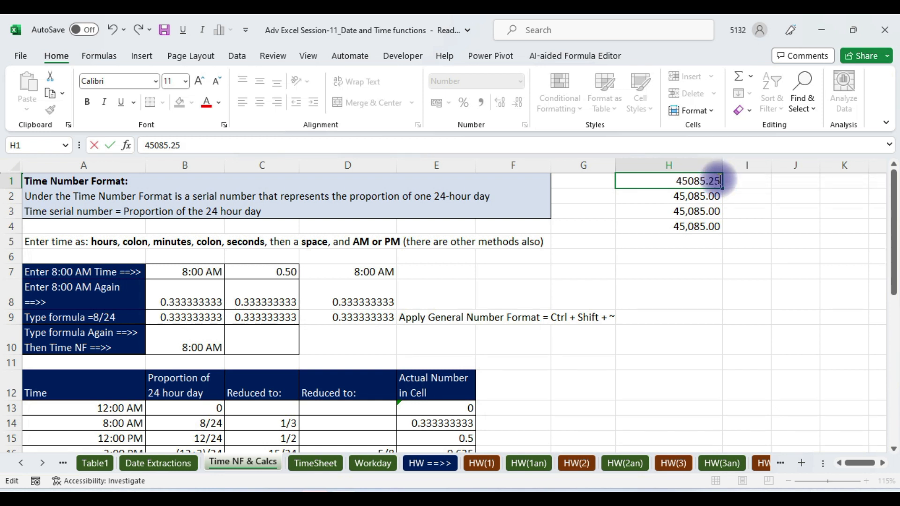
pyautogui.click(706, 192)
pyautogui.doubleClick(706, 193)
pyautogui.moveTo(706, 196); pyautogui.dragTo(721, 197)
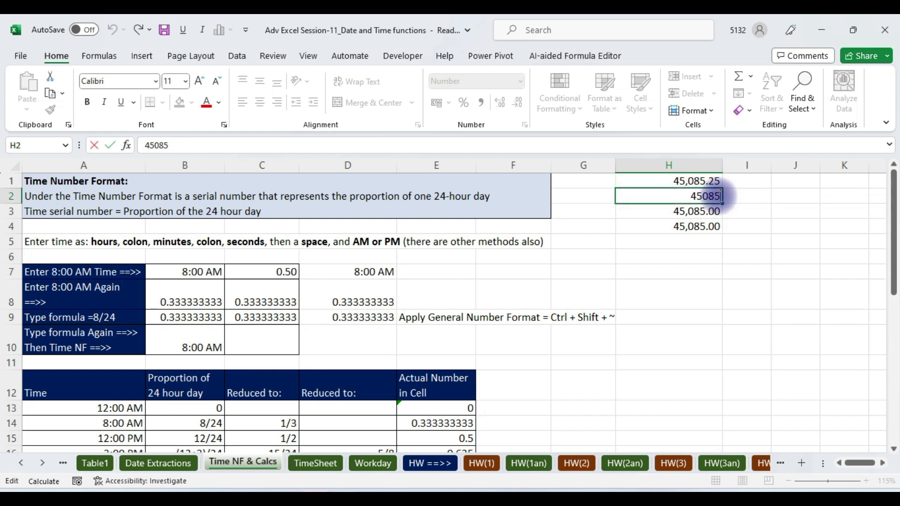
pyautogui.write('.50')
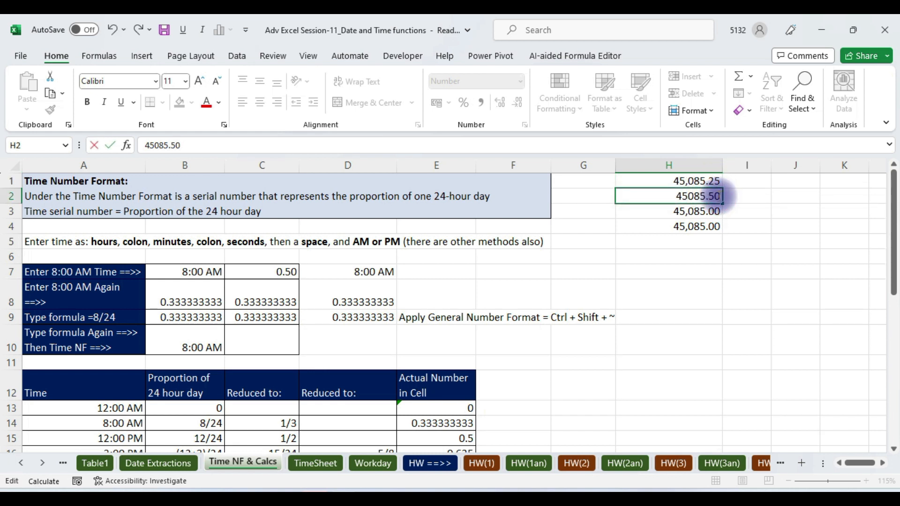
# Set the serial number in cell H3 to 45085.75 and the one in H4 to 45085.99.
pyautogui.click(707, 211)
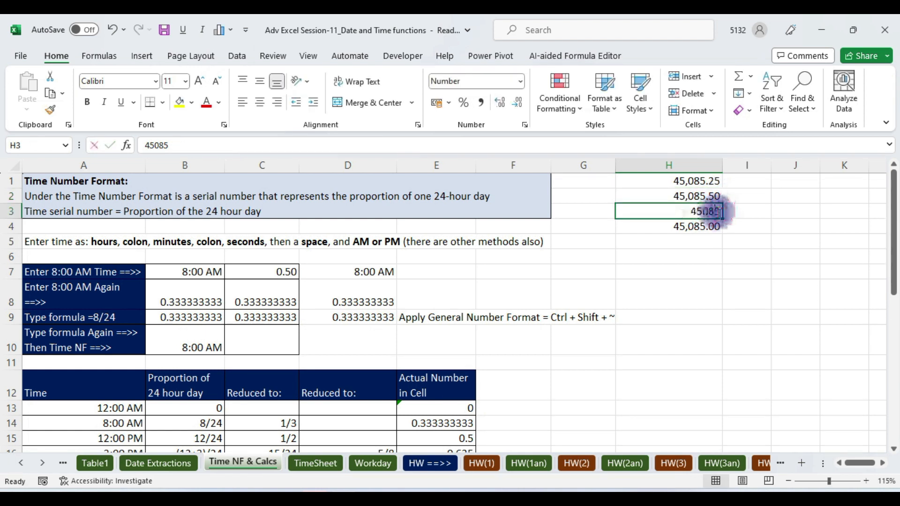
pyautogui.doubleClick(721, 212)
pyautogui.click(722, 213)
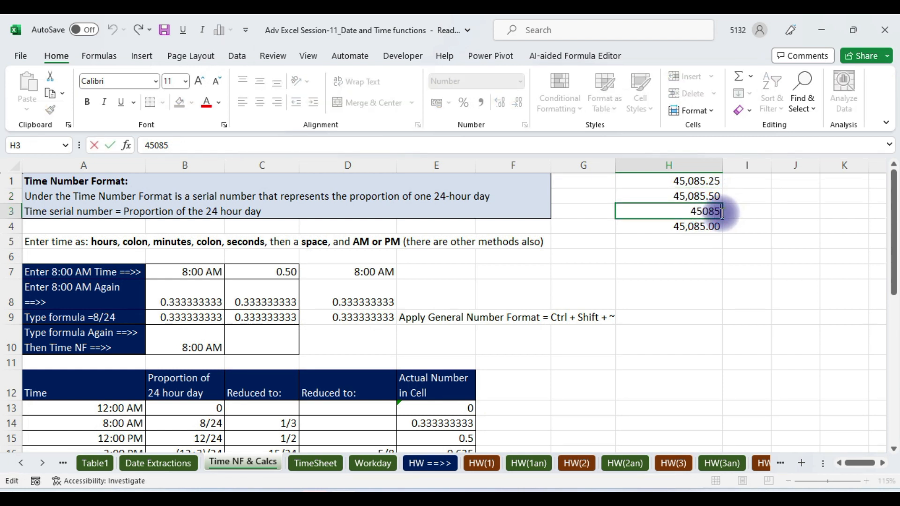
pyautogui.write('.75')
pyautogui.press('Return')
pyautogui.click(703, 227)
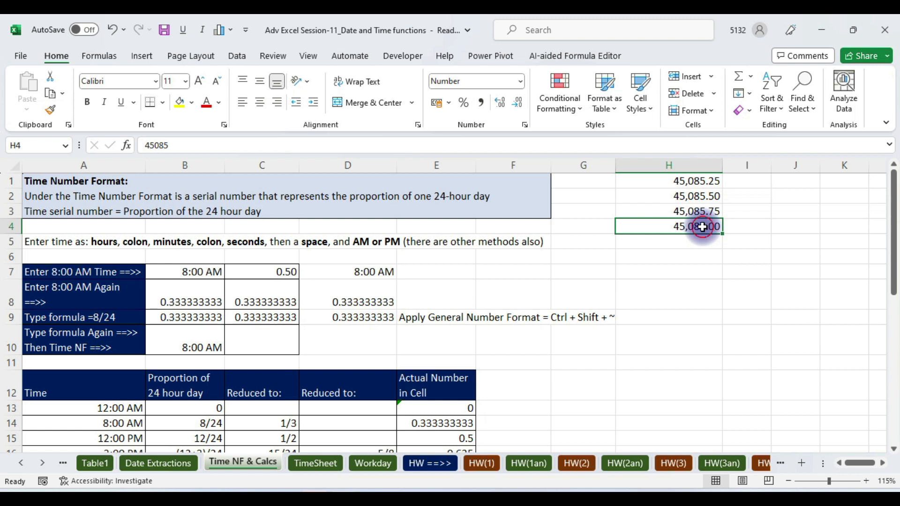
pyautogui.doubleClick(703, 227)
pyautogui.click(721, 229)
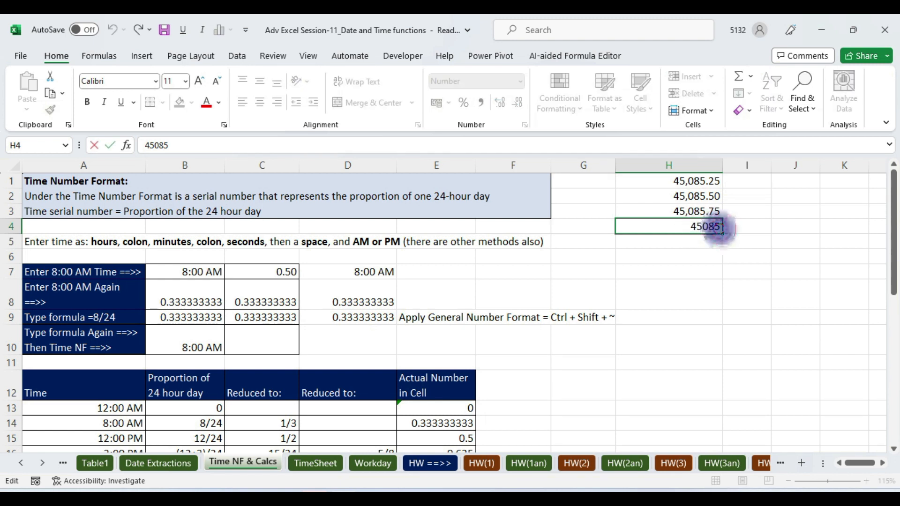
pyautogui.write('.99')
pyautogui.press('Return')
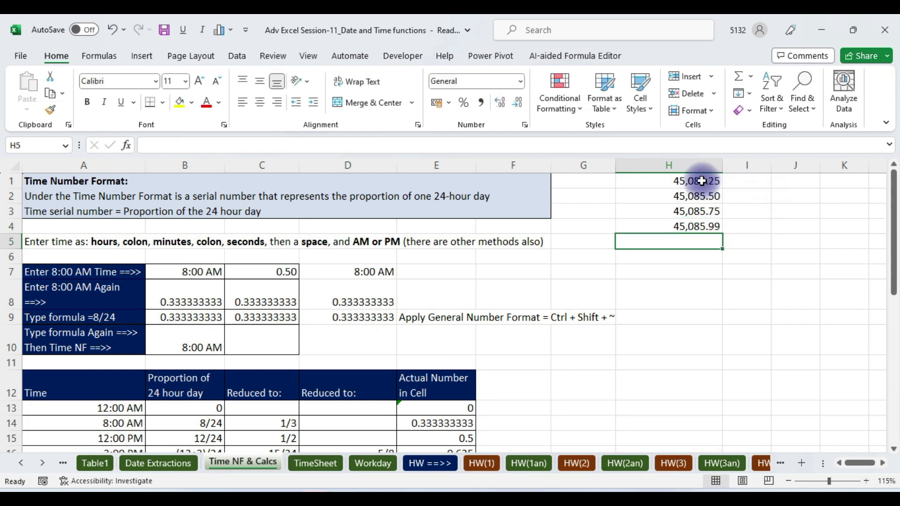
# Apply the Time number format to the four serial numbers in cells H1 through H4.
pyautogui.moveTo(702, 181); pyautogui.dragTo(697, 227)
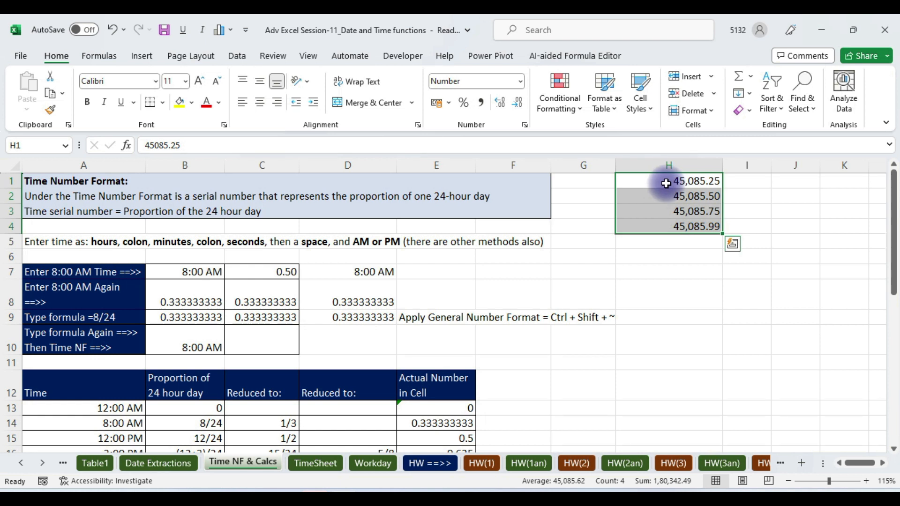
pyautogui.click(713, 194)
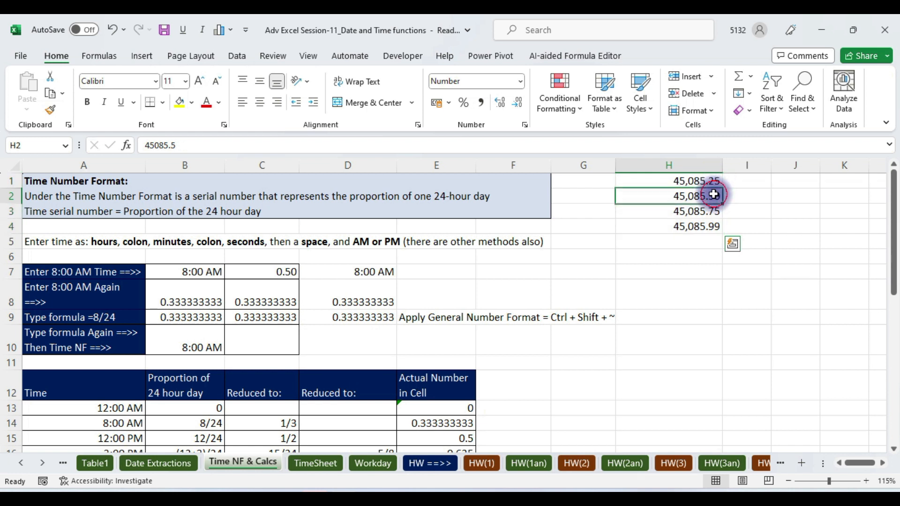
pyautogui.click(706, 210)
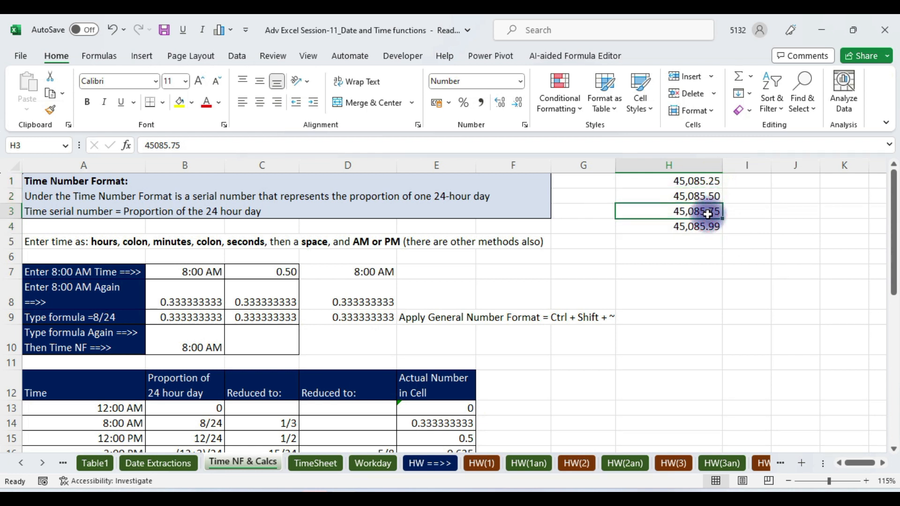
pyautogui.click(698, 182)
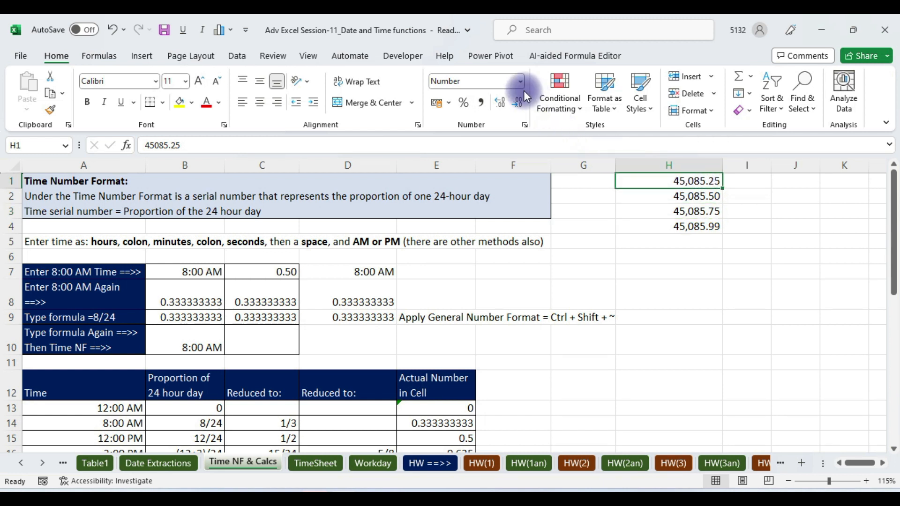
pyautogui.moveTo(637, 178); pyautogui.dragTo(642, 219)
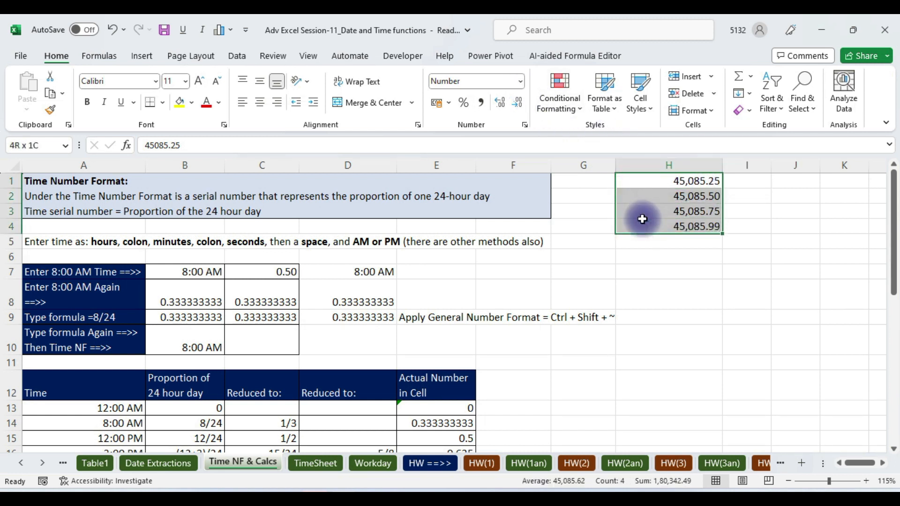
pyautogui.click(522, 80)
pyautogui.click(487, 297)
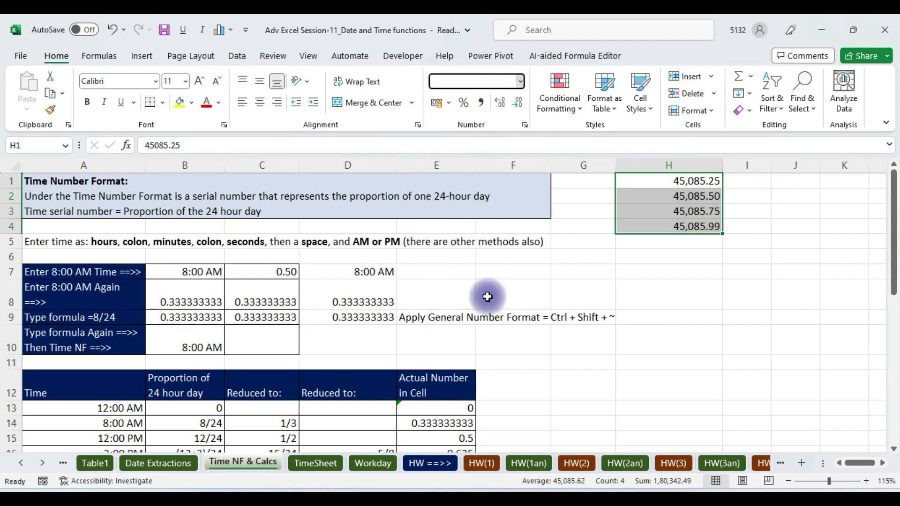
# Examine the date and time values behind each of the cells H1 through H4.
pyautogui.click(687, 180)
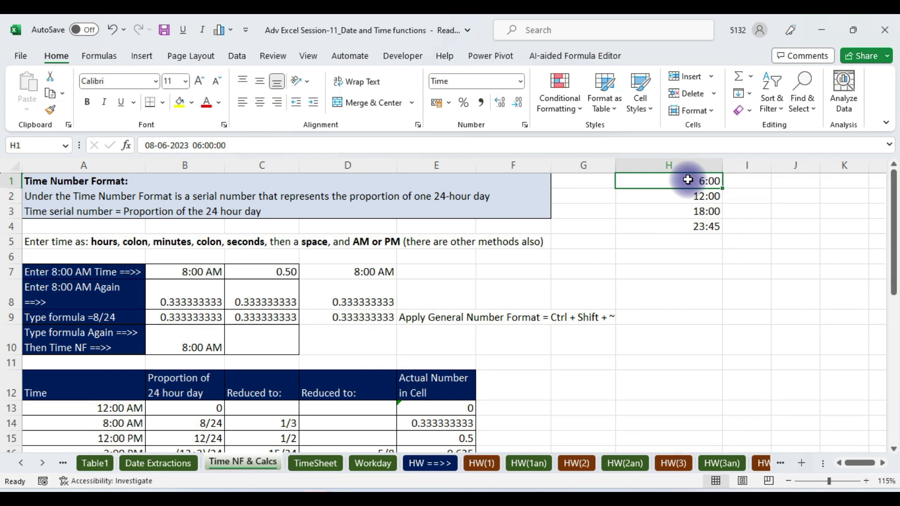
pyautogui.click(688, 196)
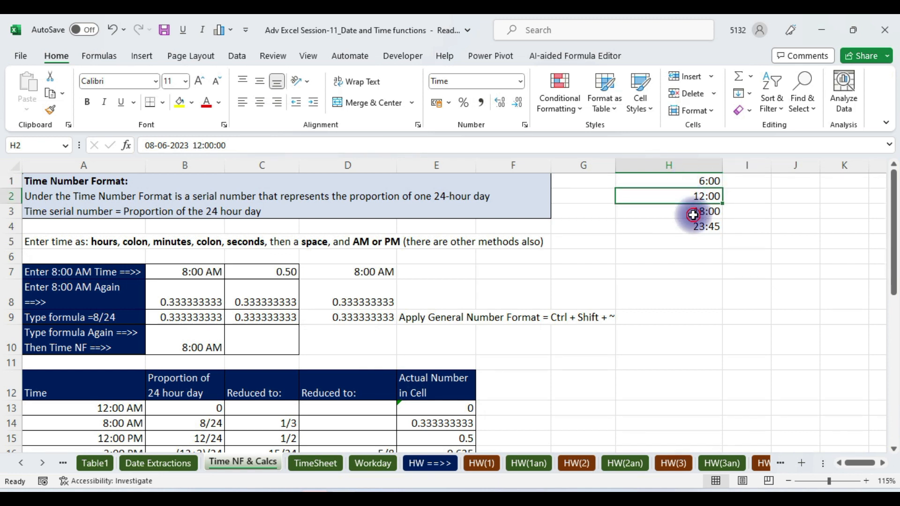
pyautogui.click(693, 216)
pyautogui.click(697, 227)
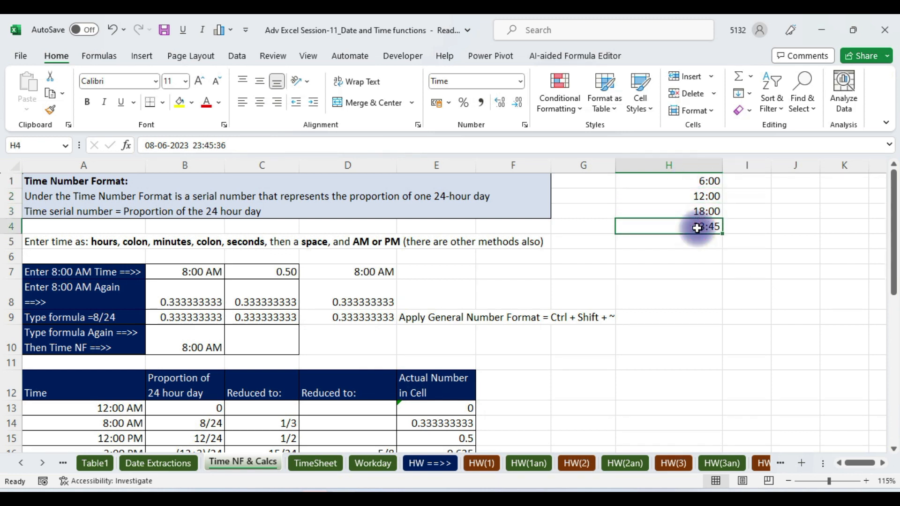
pyautogui.click(699, 180)
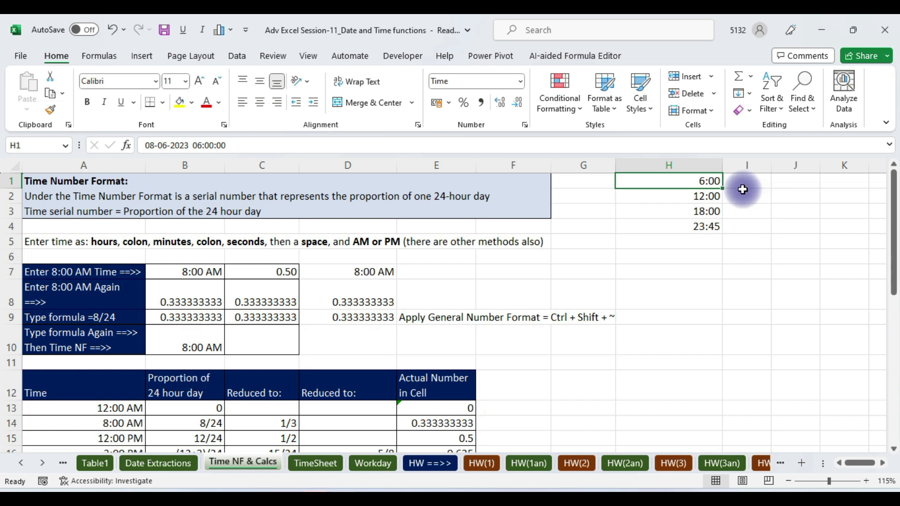
pyautogui.click(695, 196)
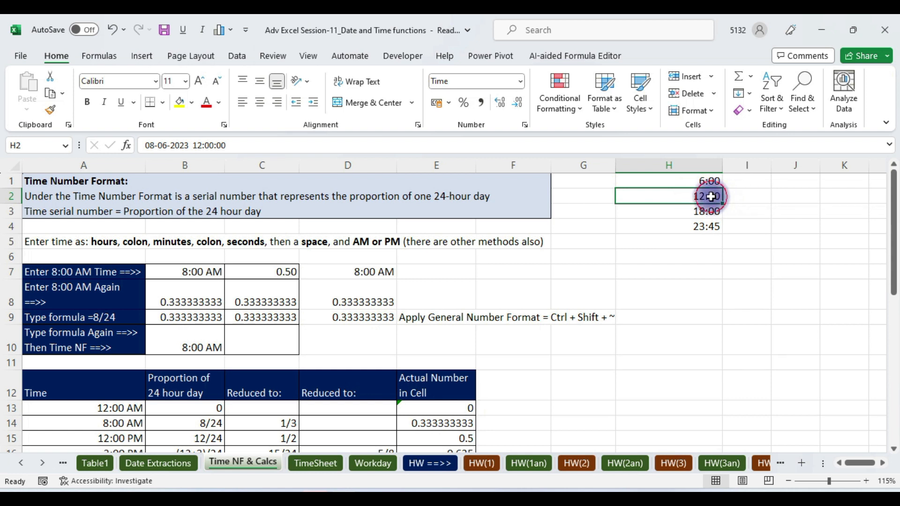
pyautogui.click(688, 211)
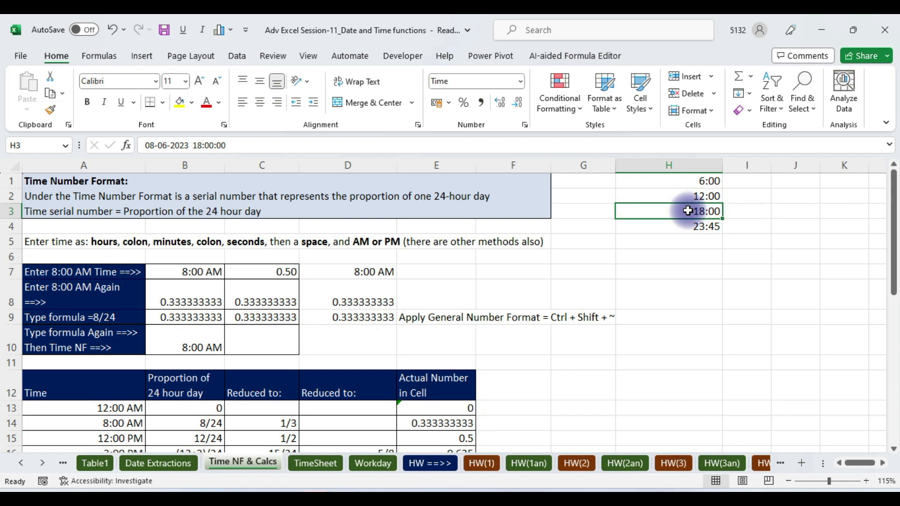
pyautogui.click(705, 228)
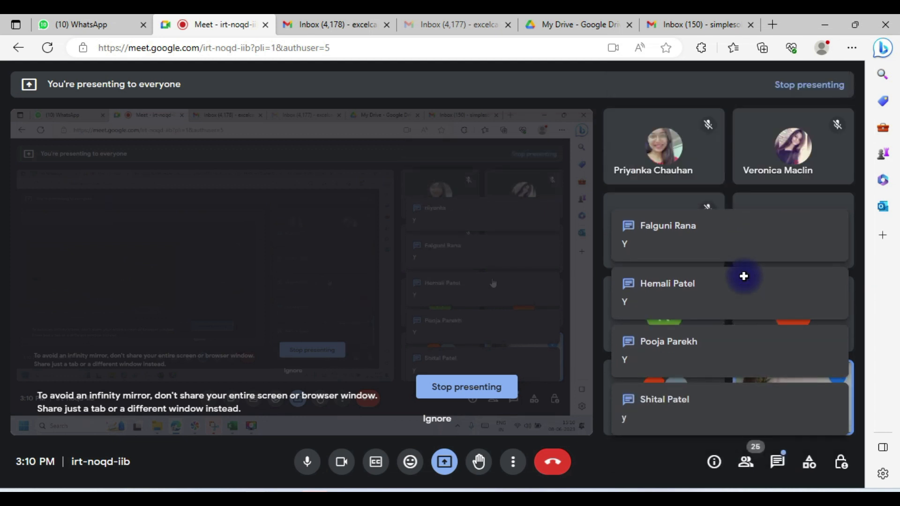
# Switch back to the Excel workbook and clear the contents of cells H1 through H8.
pyautogui.hotkey('alt', 'Tab')
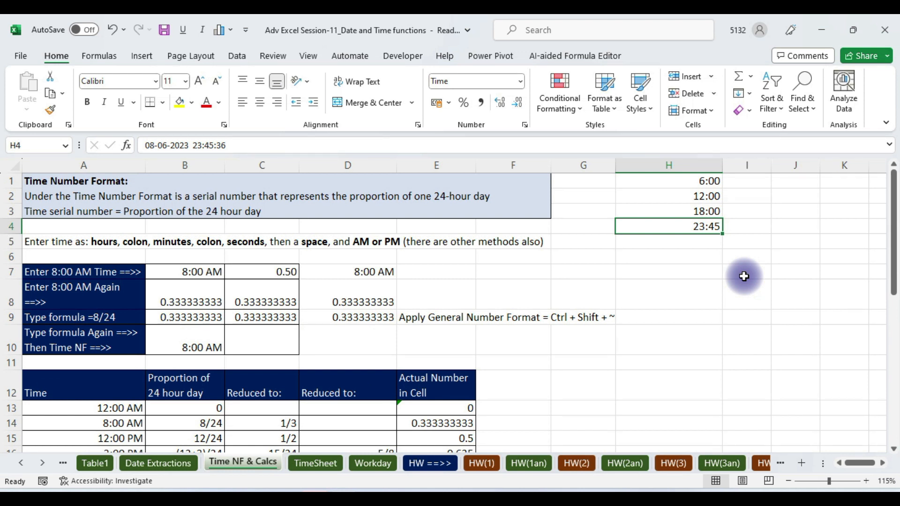
pyautogui.moveTo(675, 181); pyautogui.dragTo(673, 281)
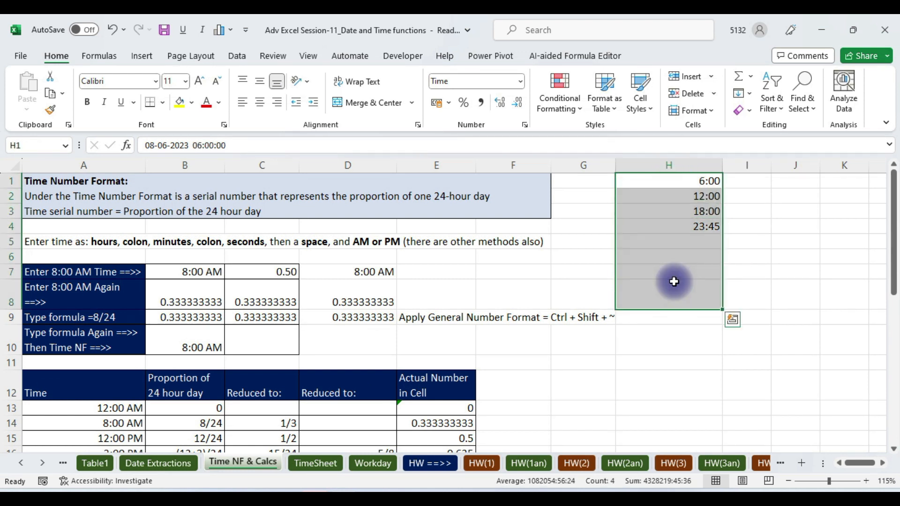
pyautogui.press('Delete')
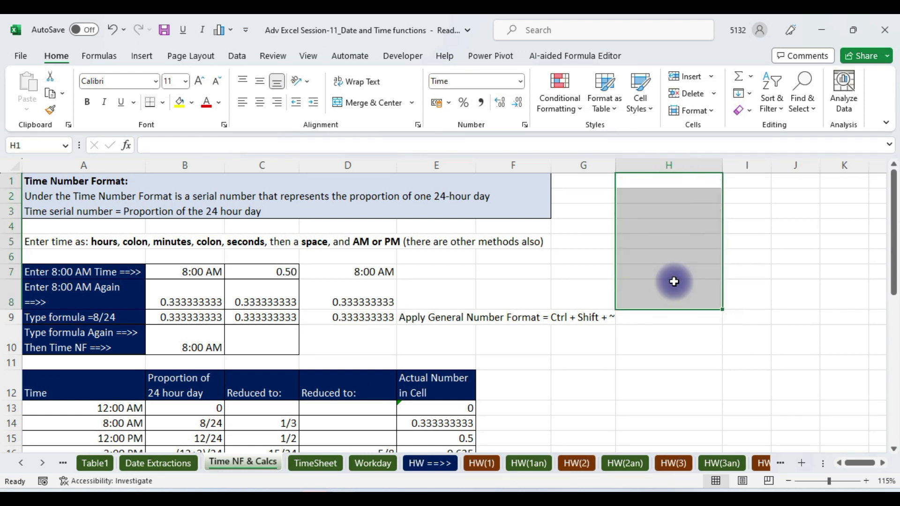
# Enter .25 in cell H1 and .5 in cell H2 as fractions of a 24-hour day.
pyautogui.click(653, 184)
pyautogui.write('.')
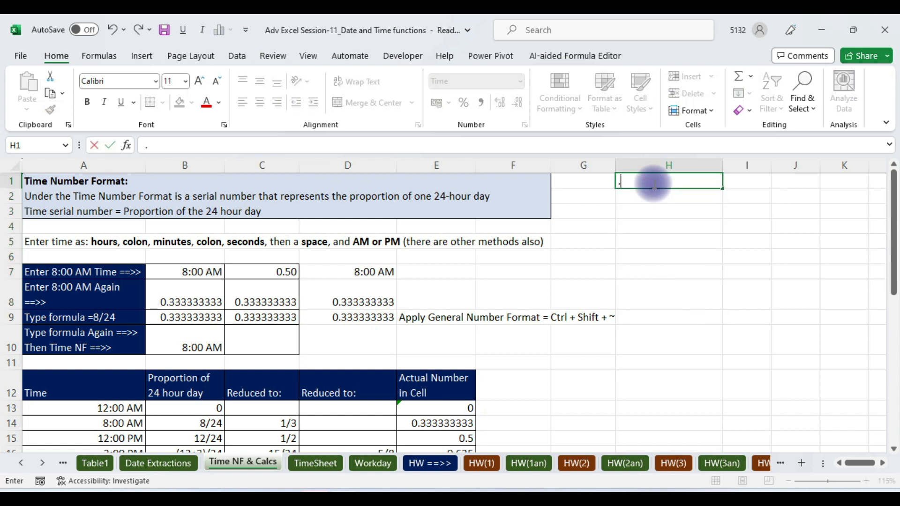
pyautogui.write('25')
pyautogui.click(660, 271)
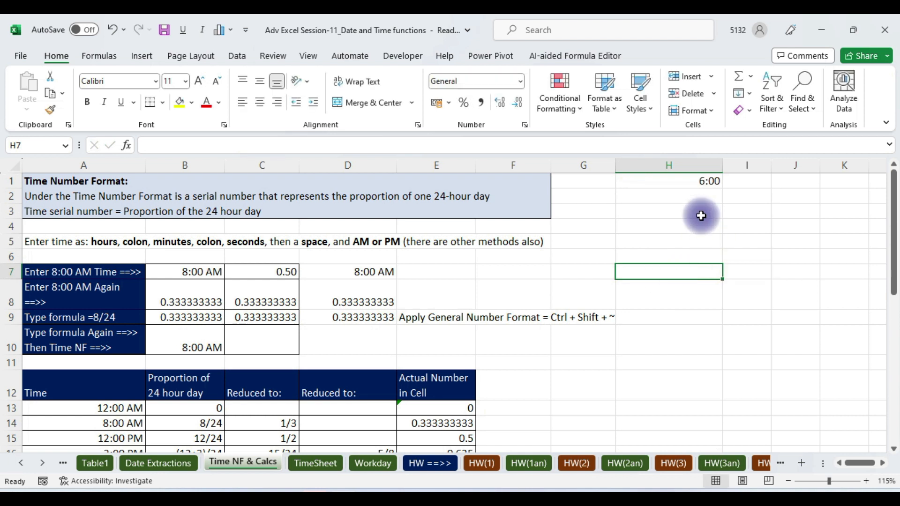
pyautogui.click(681, 182)
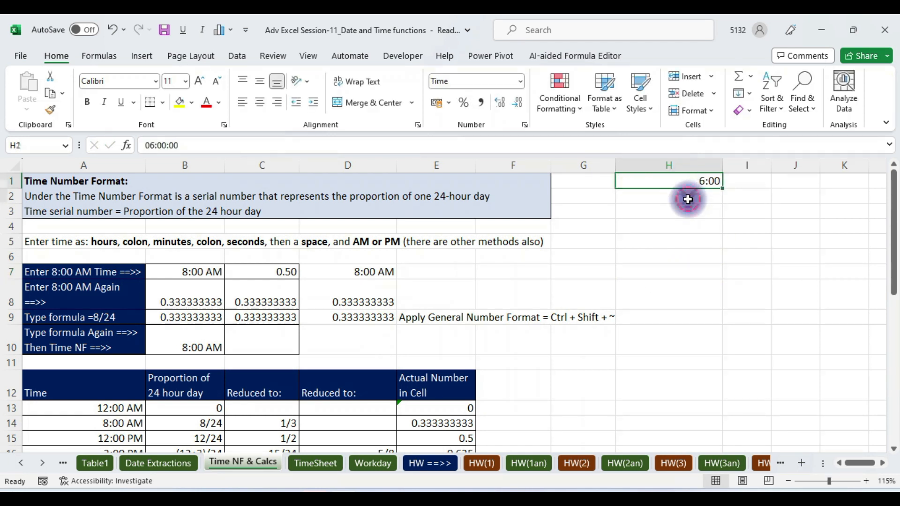
pyautogui.click(688, 200)
pyautogui.write('.5')
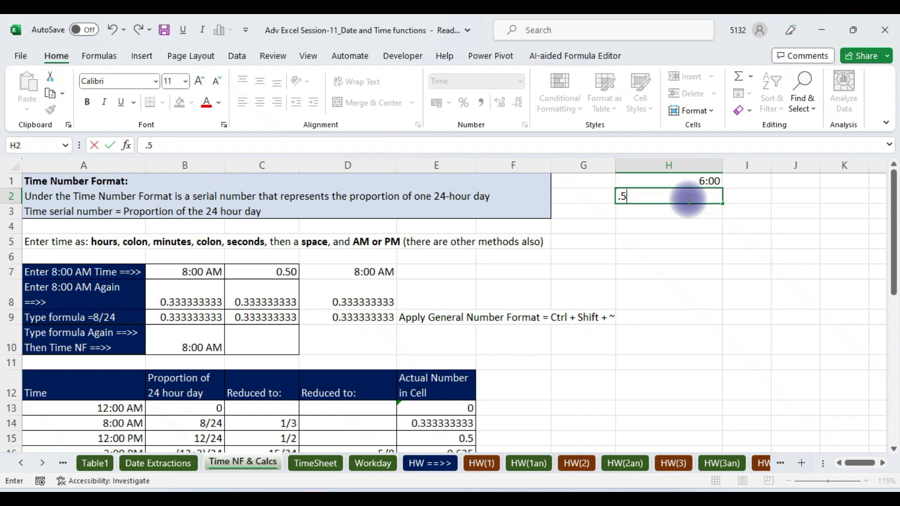
pyautogui.press('Return')
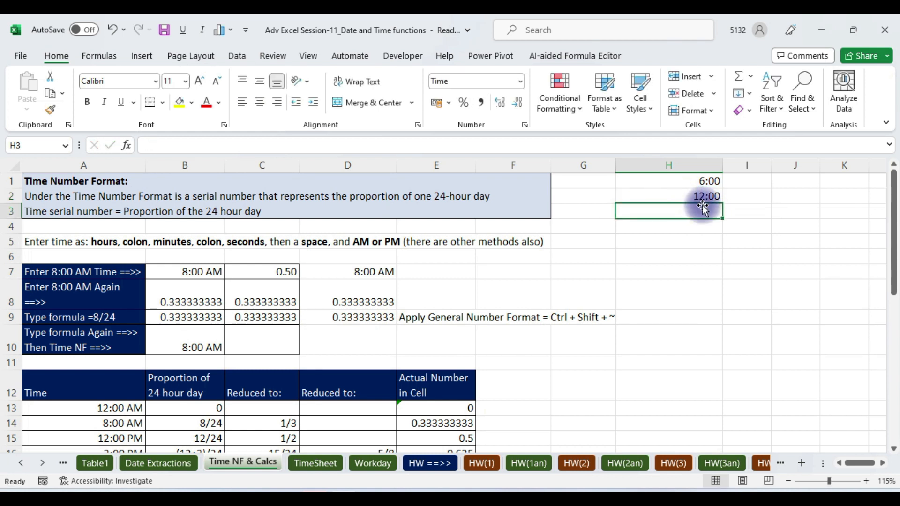
# Enter .75 in cell H3 and .33 in cell H4 as further fractions of a 24-hour day.
pyautogui.write('.75')
pyautogui.press('Return')
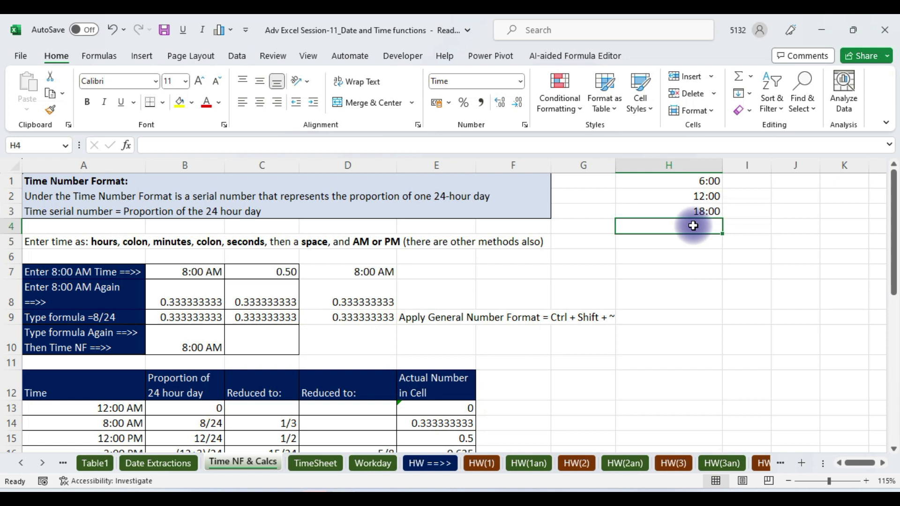
pyautogui.write('.33')
pyautogui.press('Return')
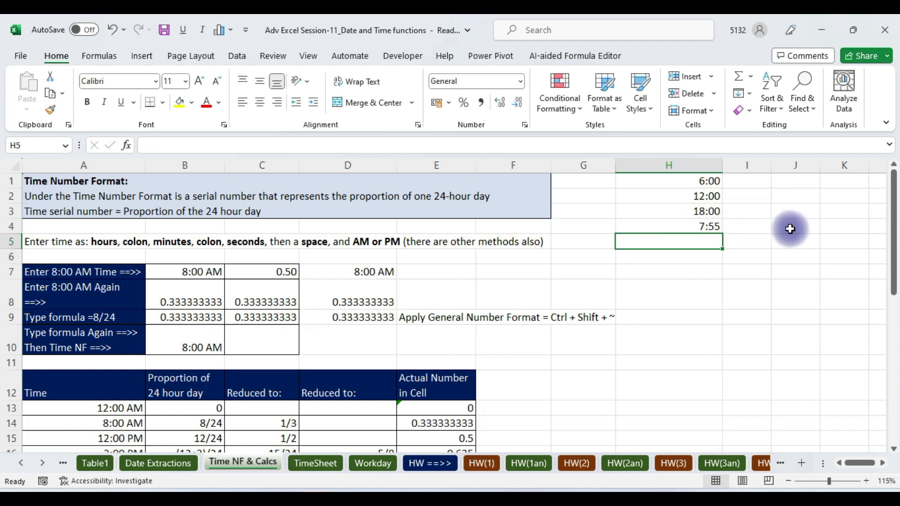
# Replace the value in cell H4 with the more precise day fraction 0.33333333333 and check the resulting time.
pyautogui.click(695, 227)
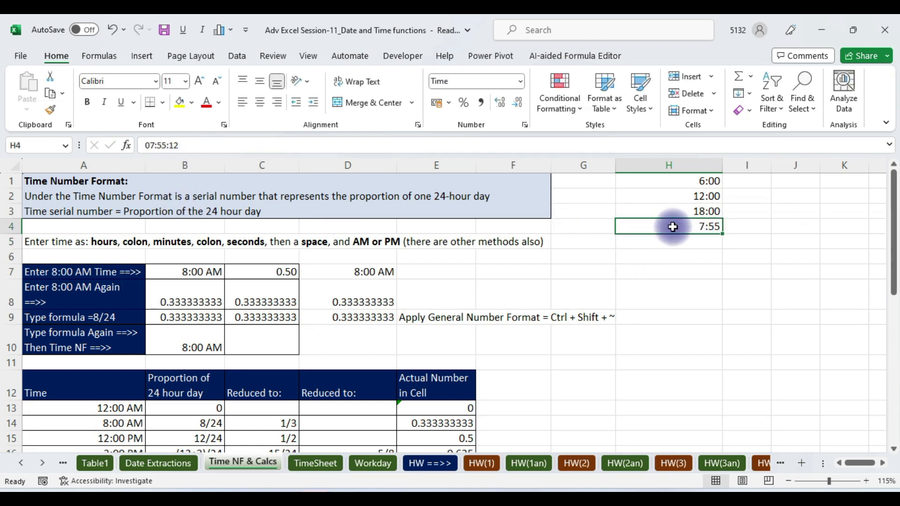
pyautogui.doubleClick(673, 226)
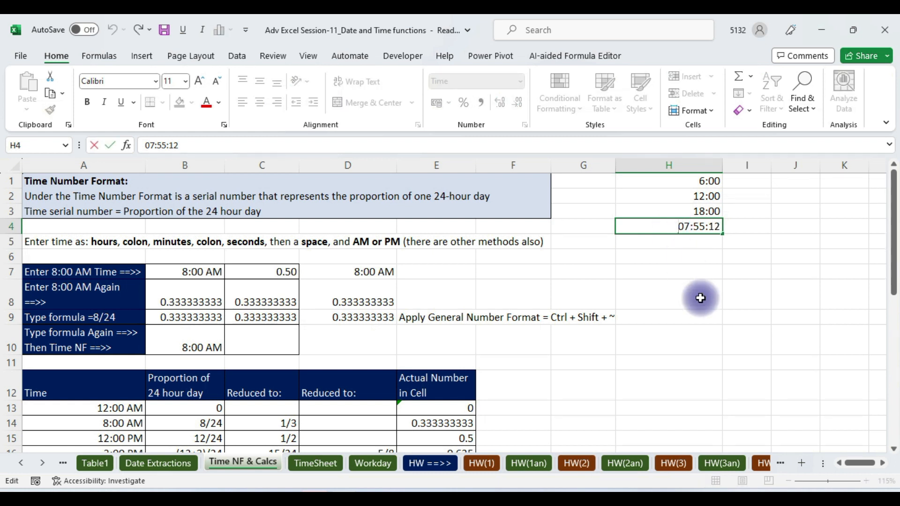
pyautogui.click(706, 317)
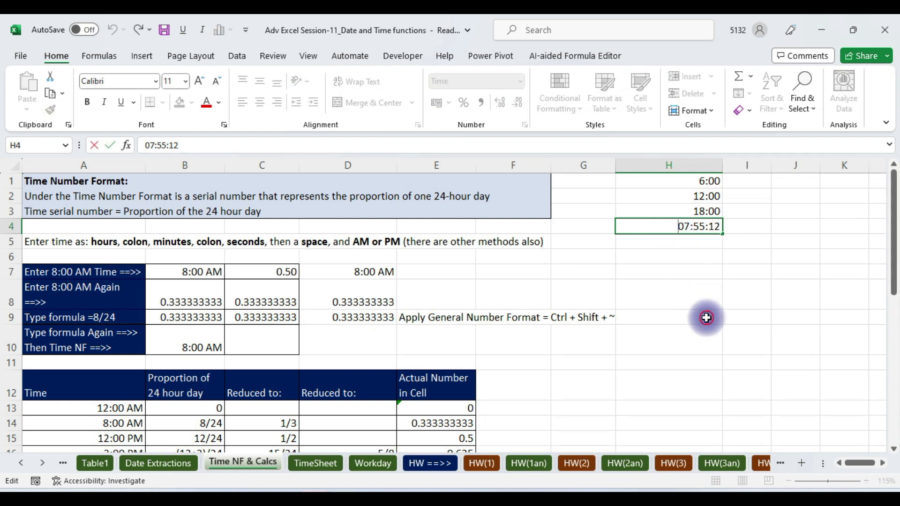
pyautogui.click(698, 226)
pyautogui.write('0.')
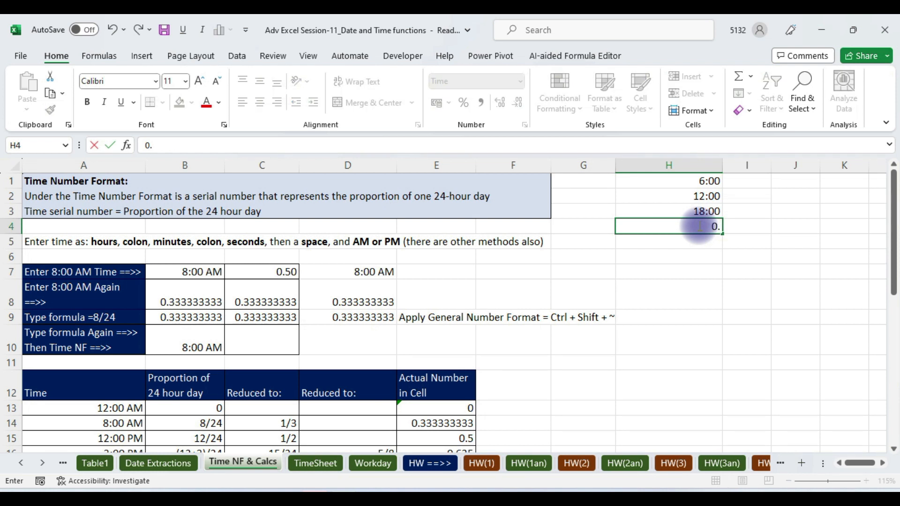
pyautogui.write('33333333333')
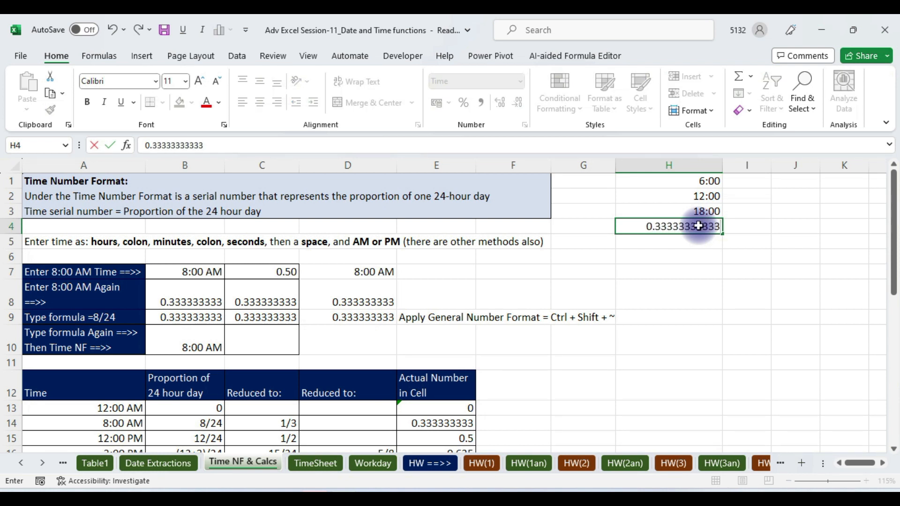
pyautogui.press('Return')
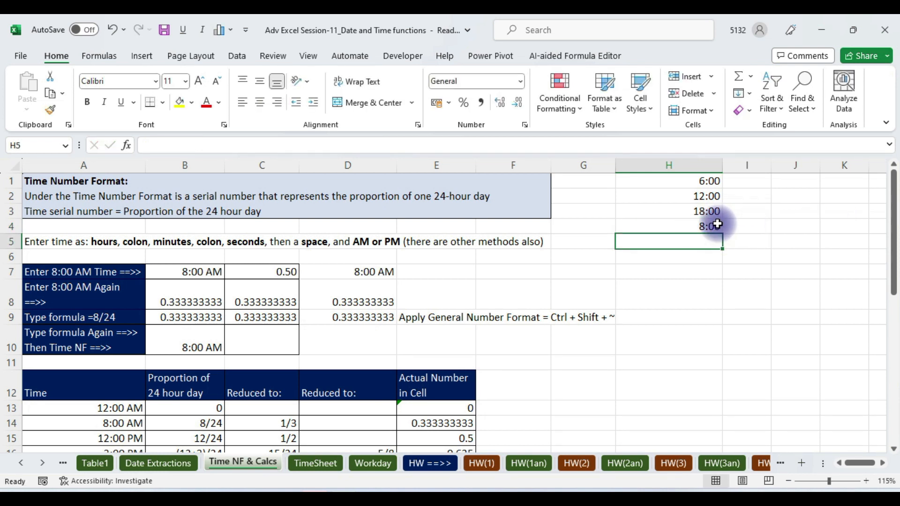
pyautogui.click(690, 225)
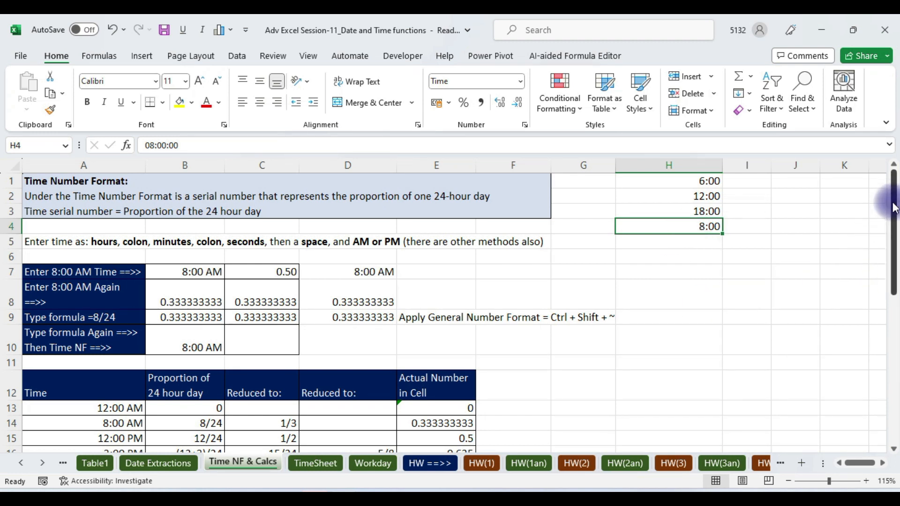
# Clear the Total Hours worked and Gross Pay cells, B25 and B26, in the wage calculation.
pyautogui.moveTo(894, 200); pyautogui.dragTo(893, 328)
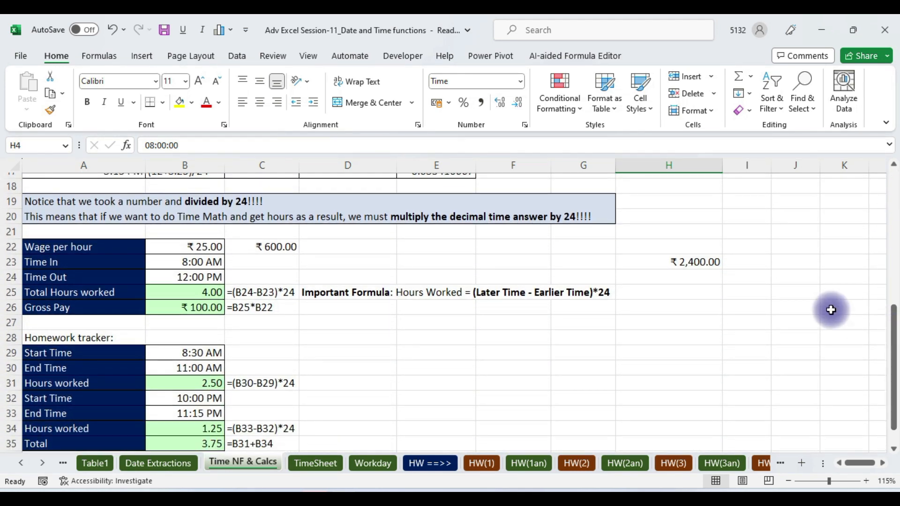
pyautogui.moveTo(195, 292); pyautogui.dragTo(192, 310)
pyautogui.press('Delete')
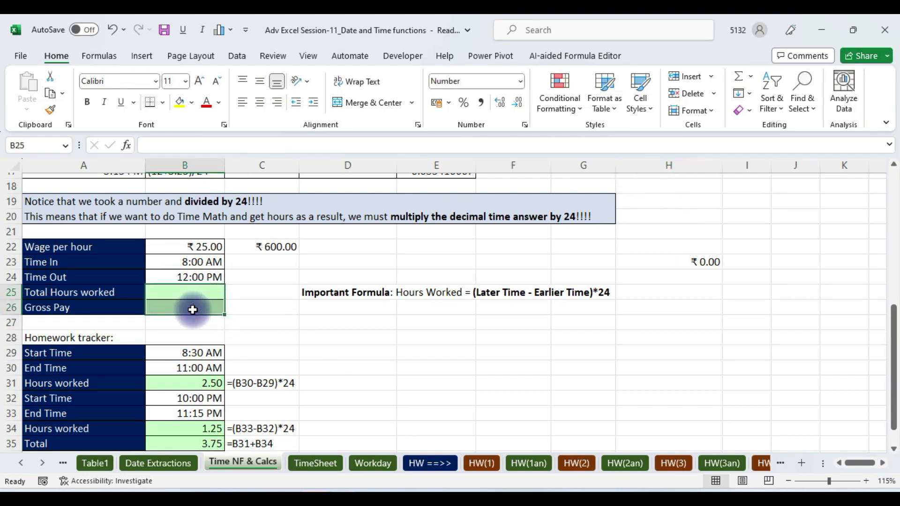
# Review the wage per hour, Time In and Time Out inputs and the empty Total Hours worked and Gross Pay cells.
pyautogui.click(197, 245)
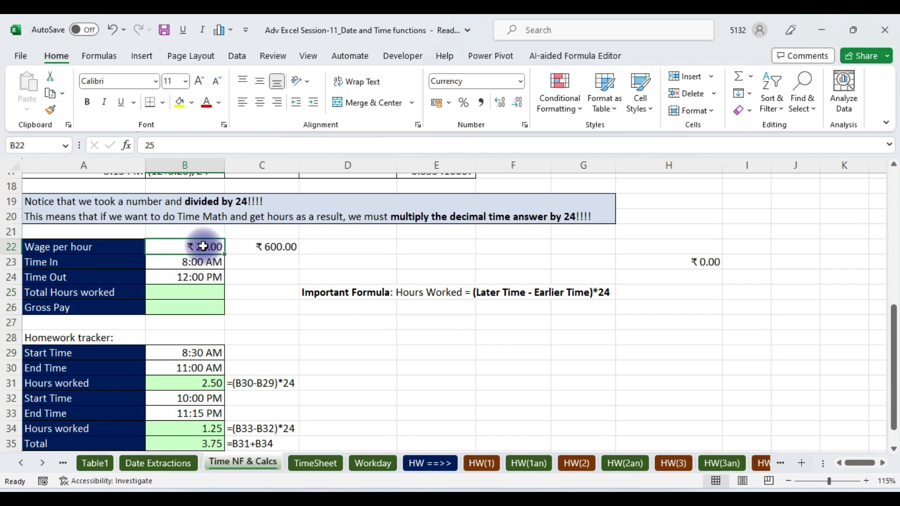
pyautogui.click(184, 260)
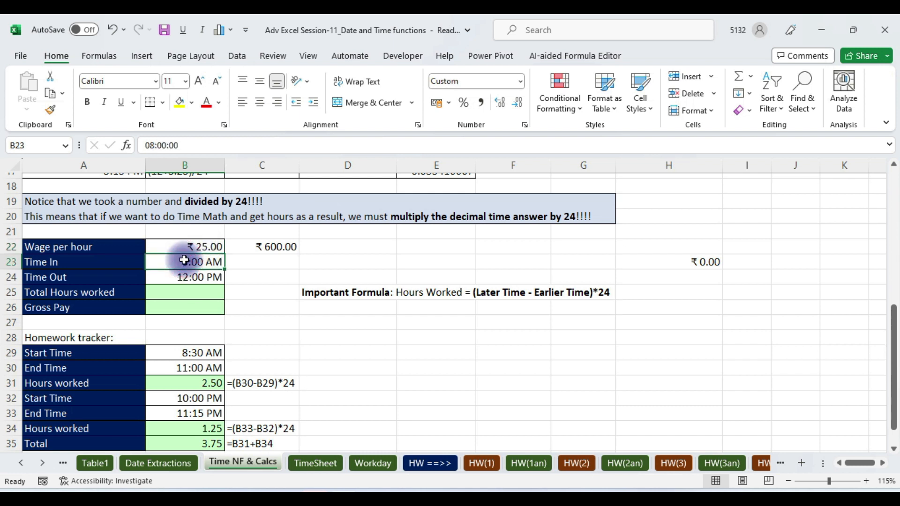
pyautogui.moveTo(184, 260); pyautogui.dragTo(181, 277)
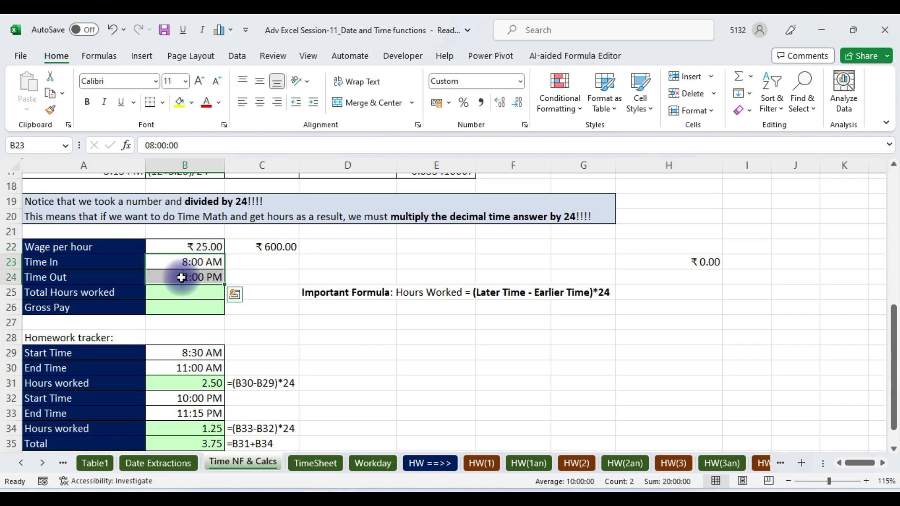
pyautogui.click(175, 292)
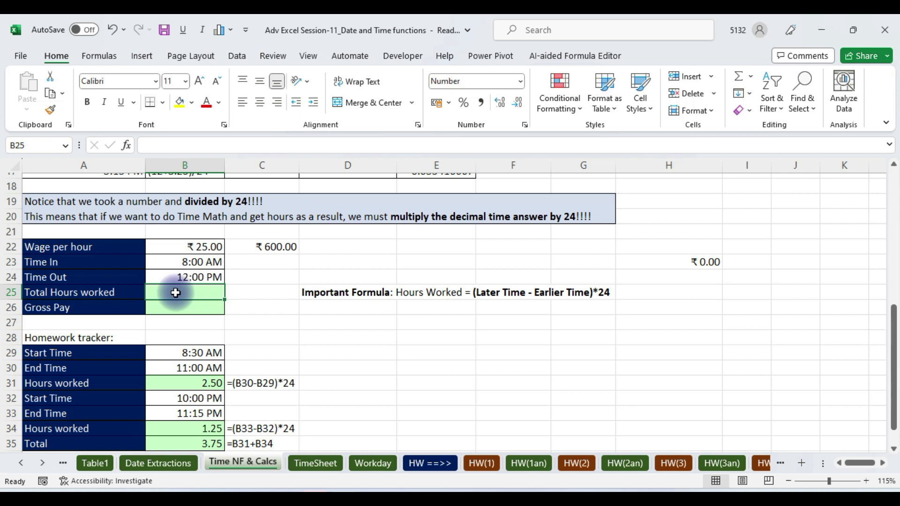
pyautogui.click(191, 302)
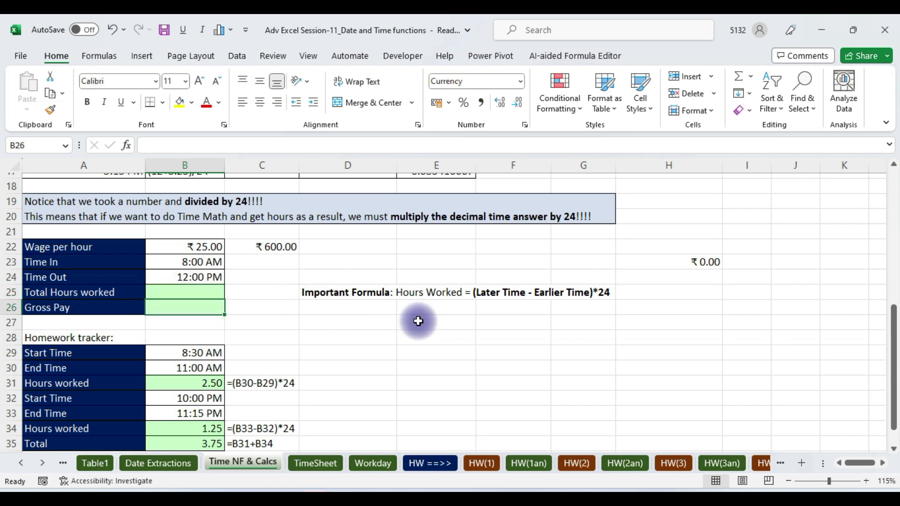
# Switch to the Google Meet window to check for participants' responses, returning to the Excel workbook each time.
pyautogui.hotkey('alt', 'Tab')
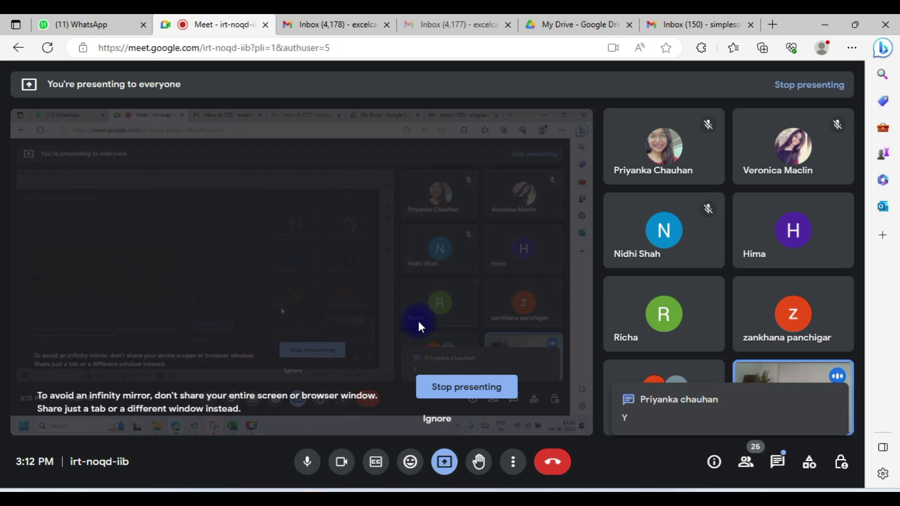
pyautogui.hotkey('alt', 'Tab')
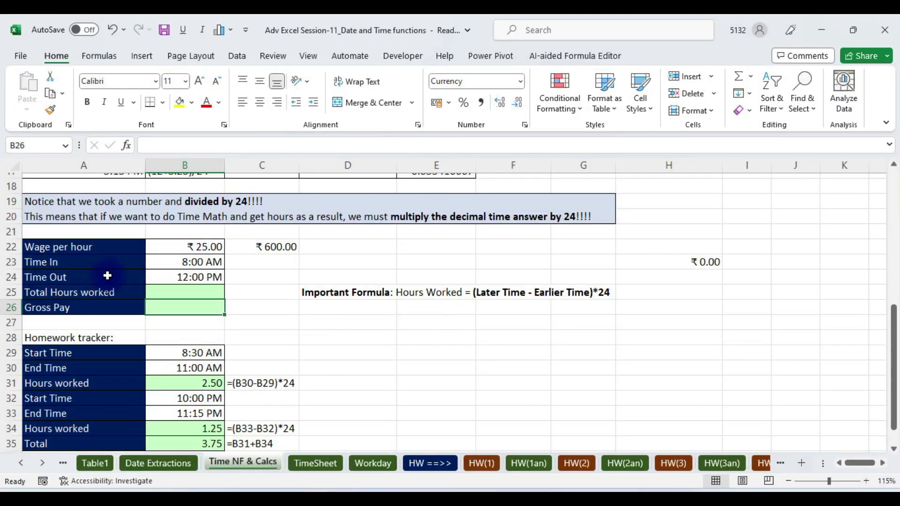
pyautogui.click(186, 289)
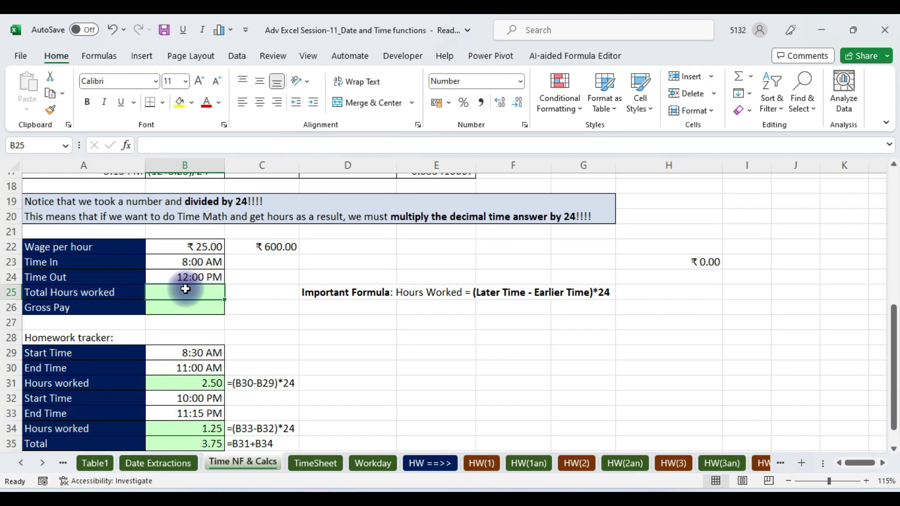
pyautogui.hotkey('alt', 'Tab')
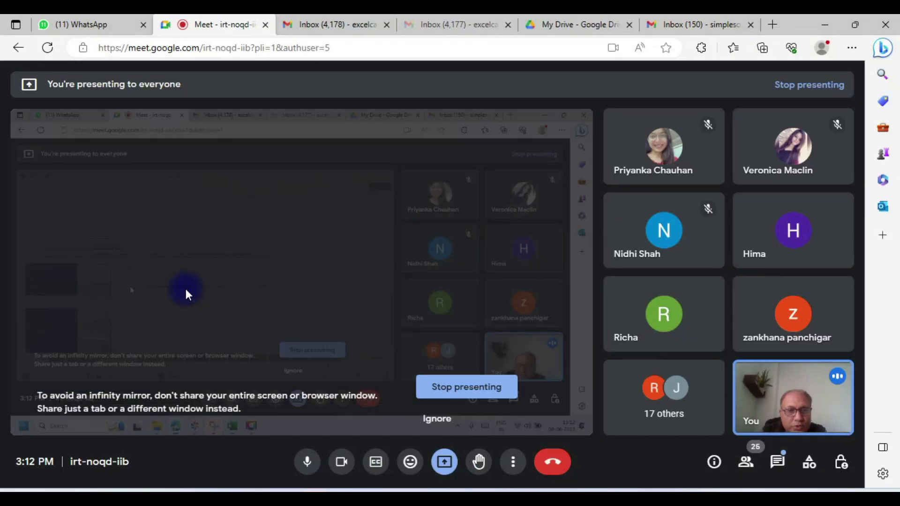
pyautogui.hotkey('alt', 'Tab')
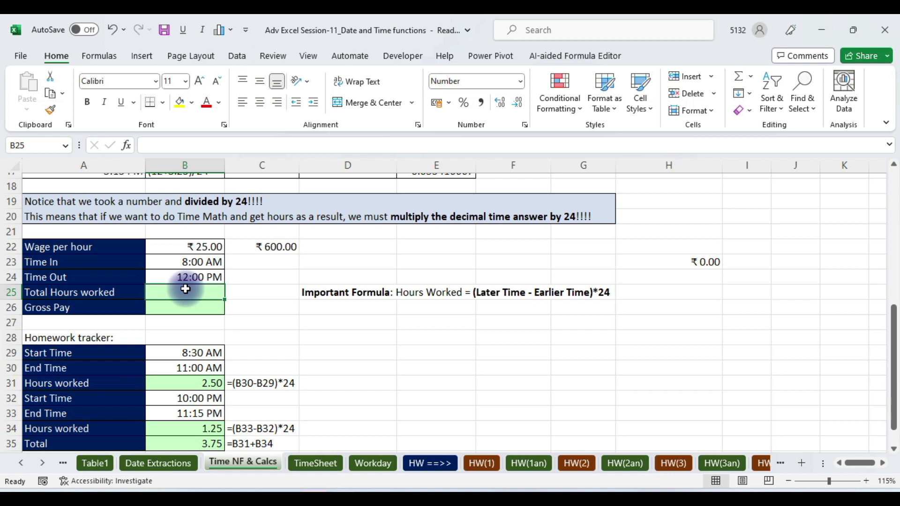
pyautogui.hotkey('alt', 'Tab')
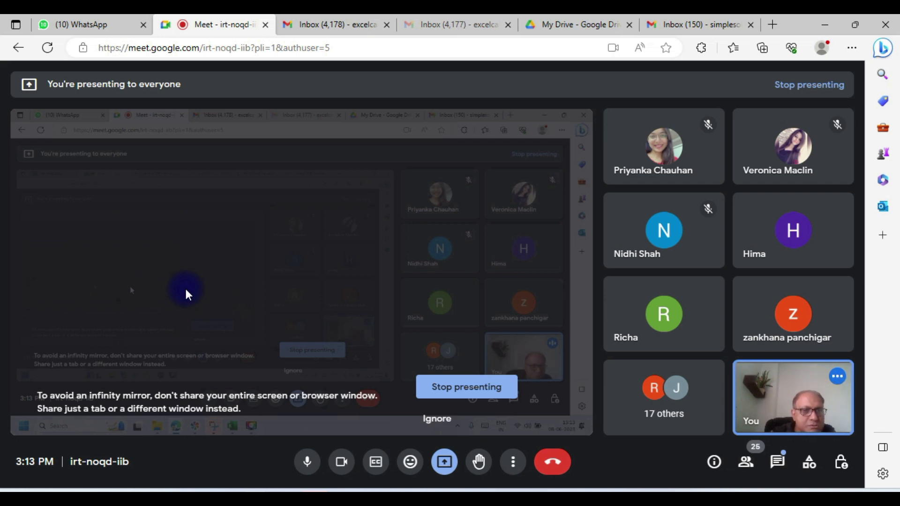
pyautogui.hotkey('alt', 'Tab')
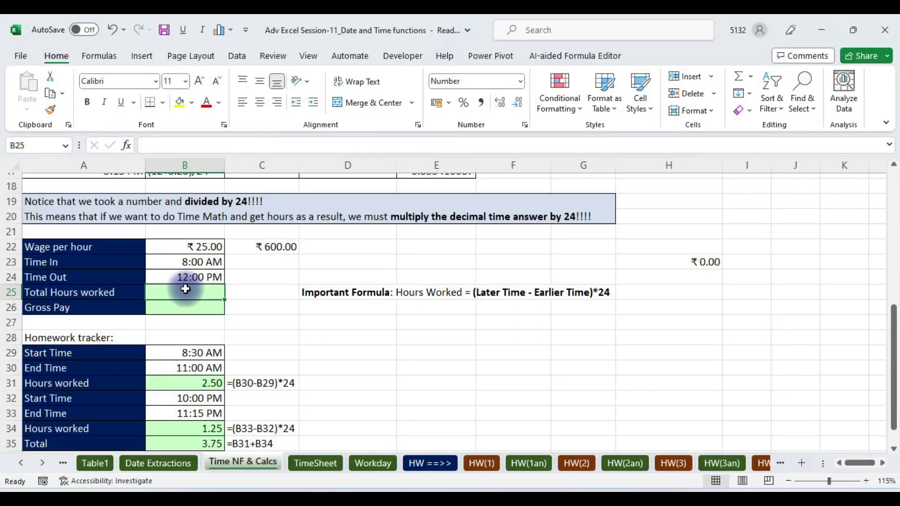
# Clear cell C22 and re-enter the formula =B22*24 to multiply the hourly wage by 24.
pyautogui.click(199, 246)
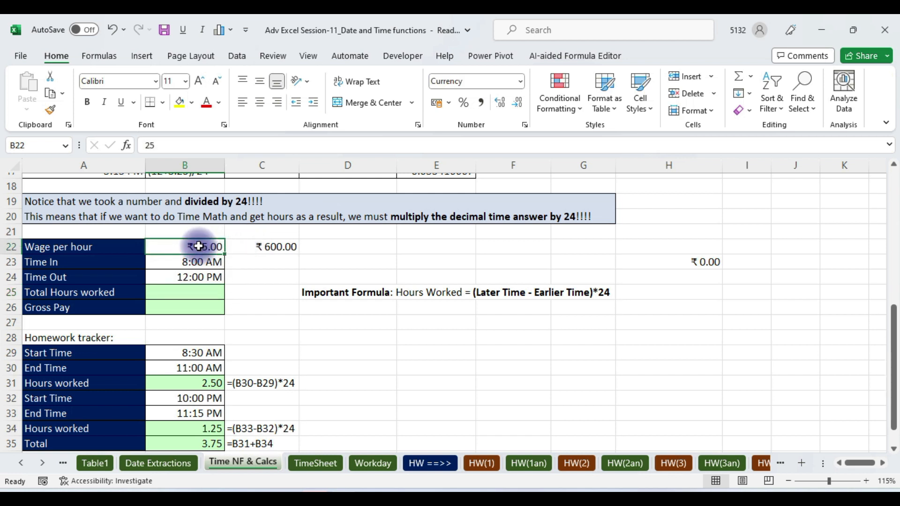
pyautogui.click(277, 246)
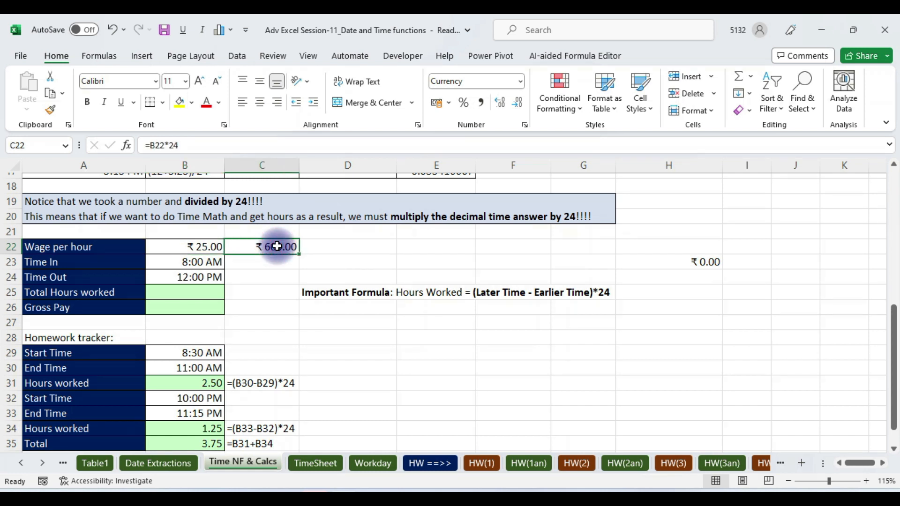
pyautogui.press('Delete')
pyautogui.write('=')
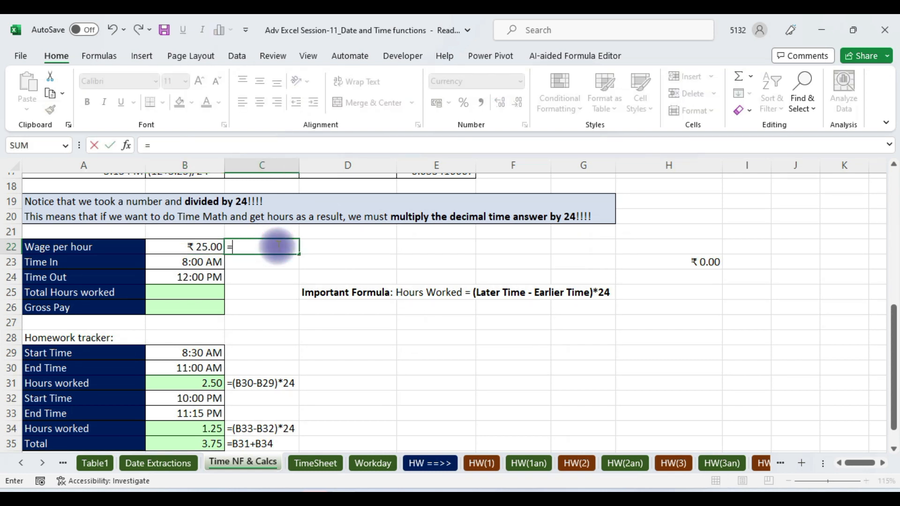
pyautogui.click(199, 247)
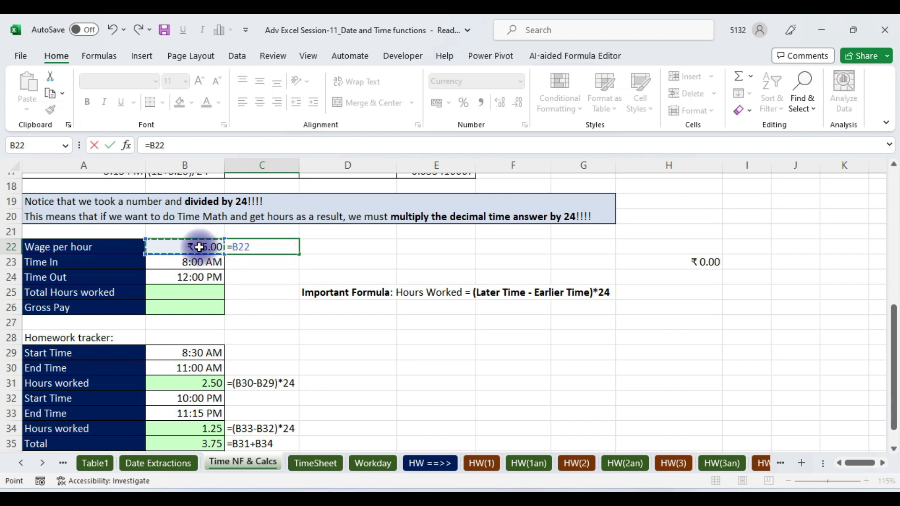
pyautogui.write('*24')
pyautogui.press('Return')
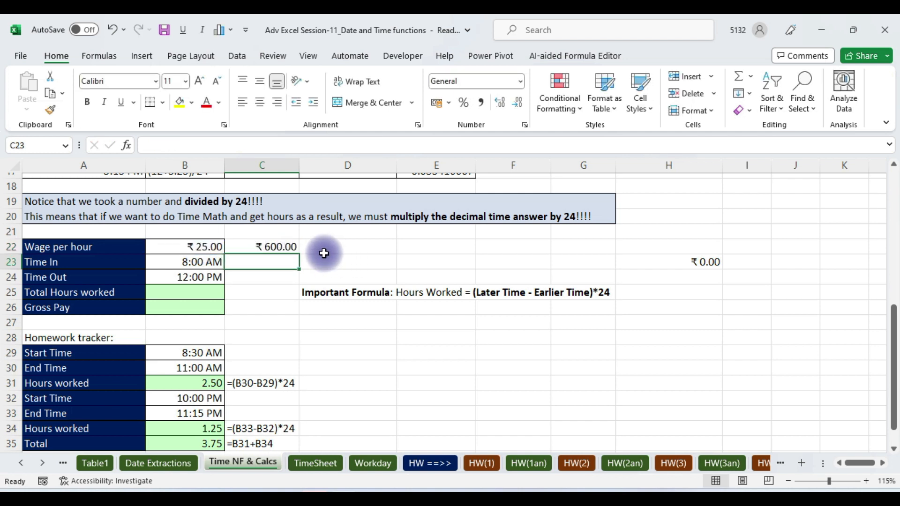
# Enter the formula =B24-B23 in the Total Hours worked cell B25 to subtract Time In from Time Out.
pyautogui.click(185, 288)
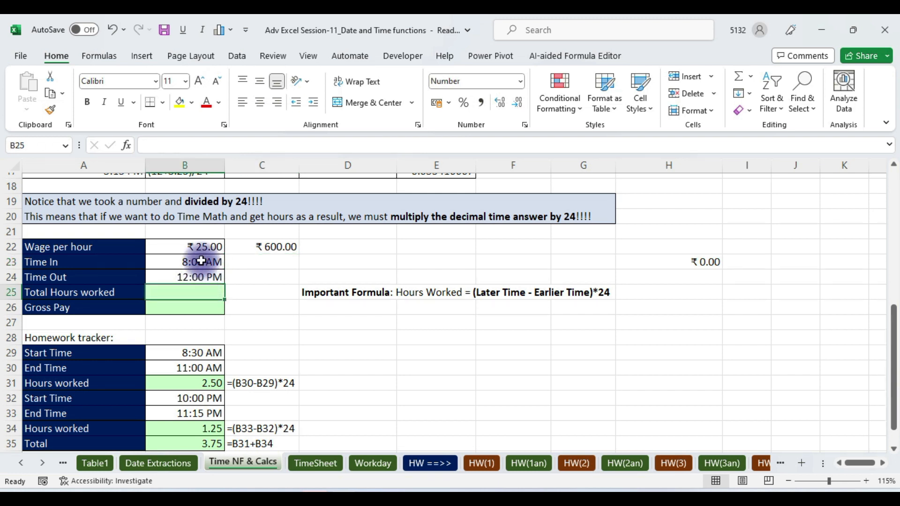
pyautogui.write('=')
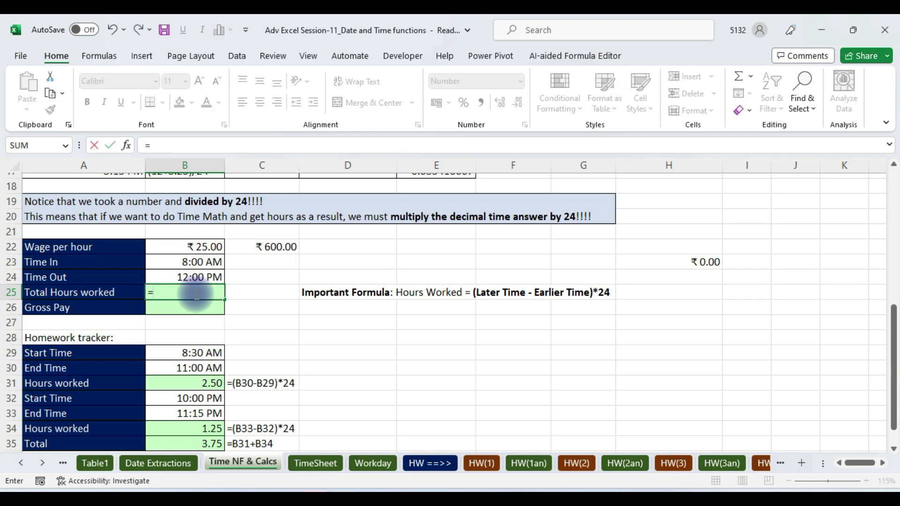
pyautogui.click(187, 276)
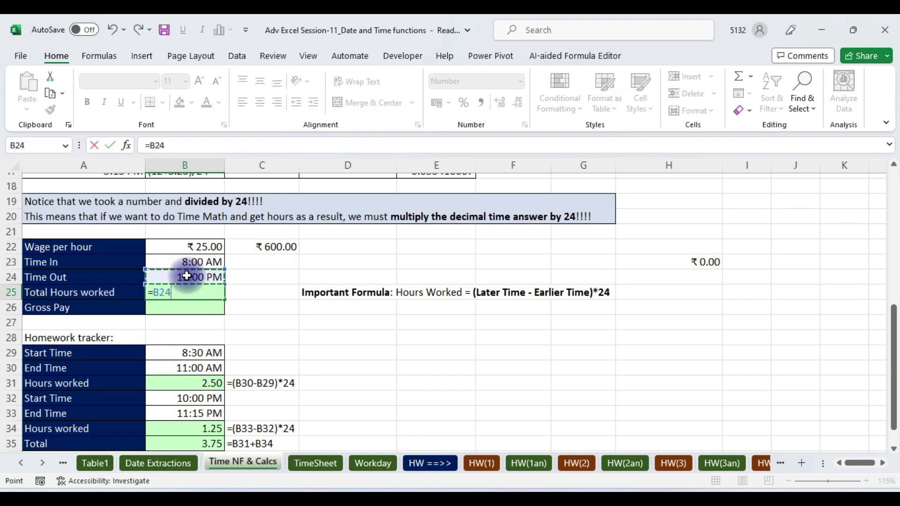
pyautogui.write('-')
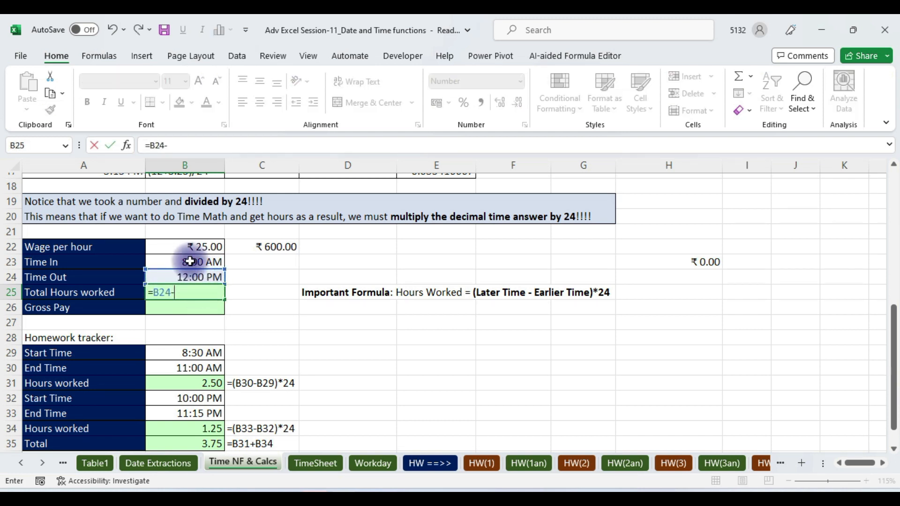
pyautogui.click(188, 261)
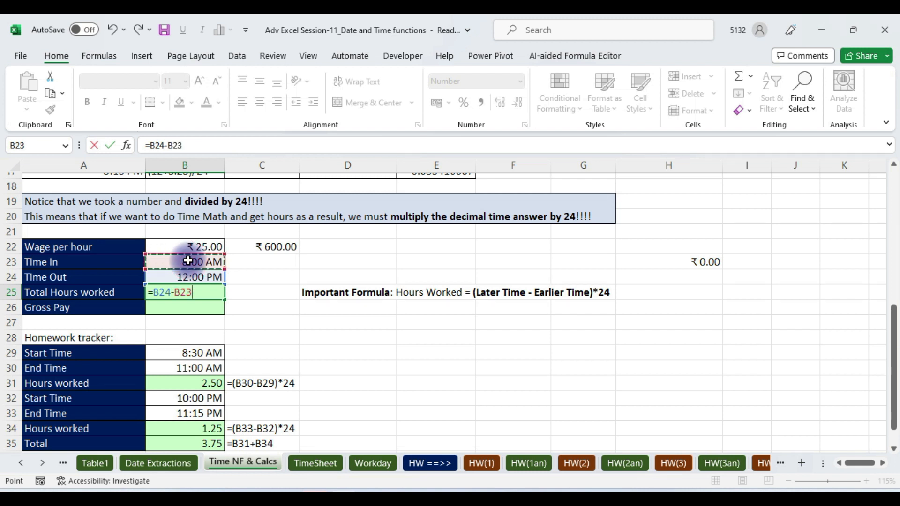
pyautogui.press('Return')
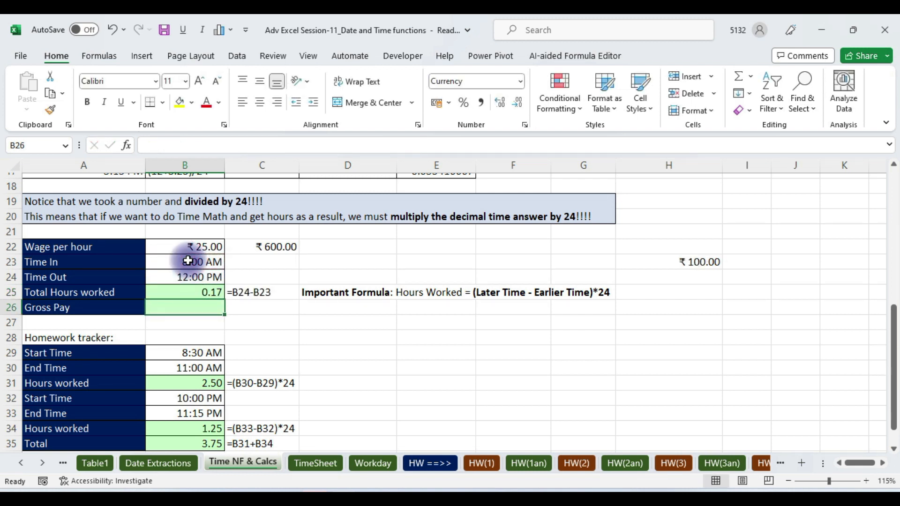
pyautogui.click(204, 292)
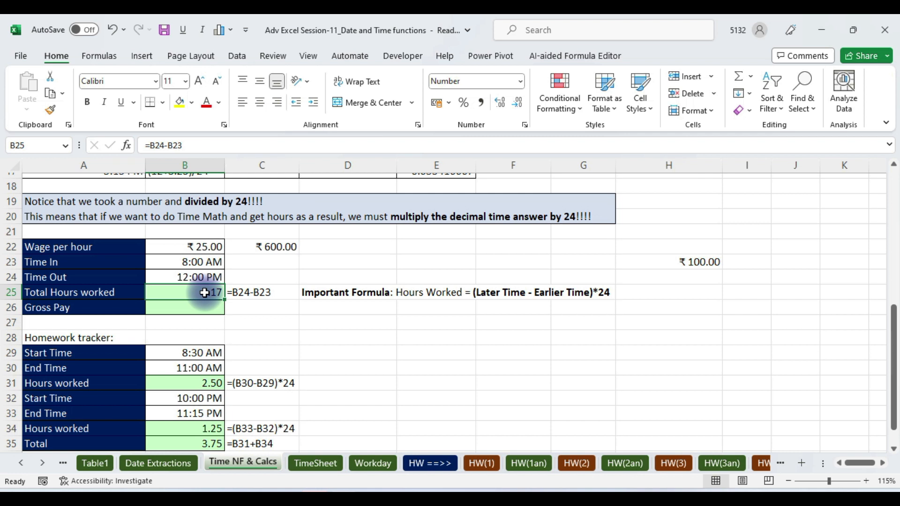
# Check the Google Meet window for participants' answers and review the Time In and Time Out cells B23:B24 in the workbook.
pyautogui.hotkey('alt', 'Tab')
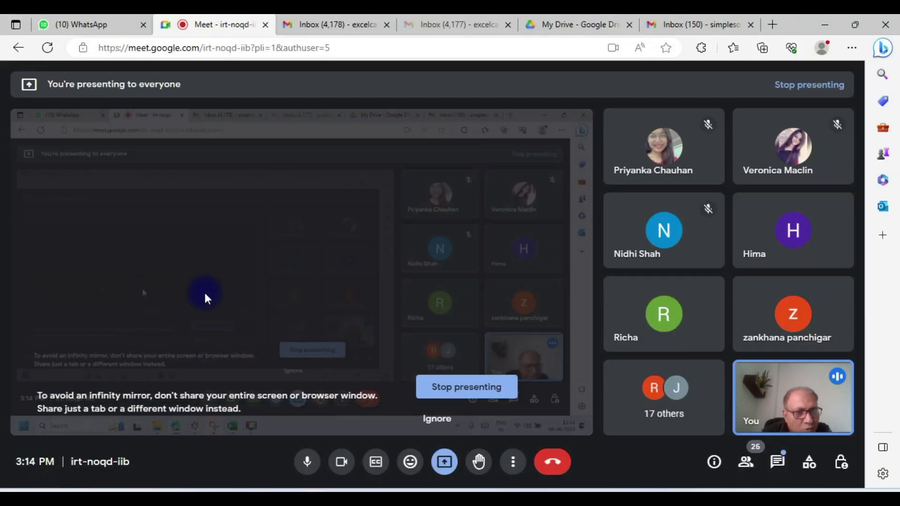
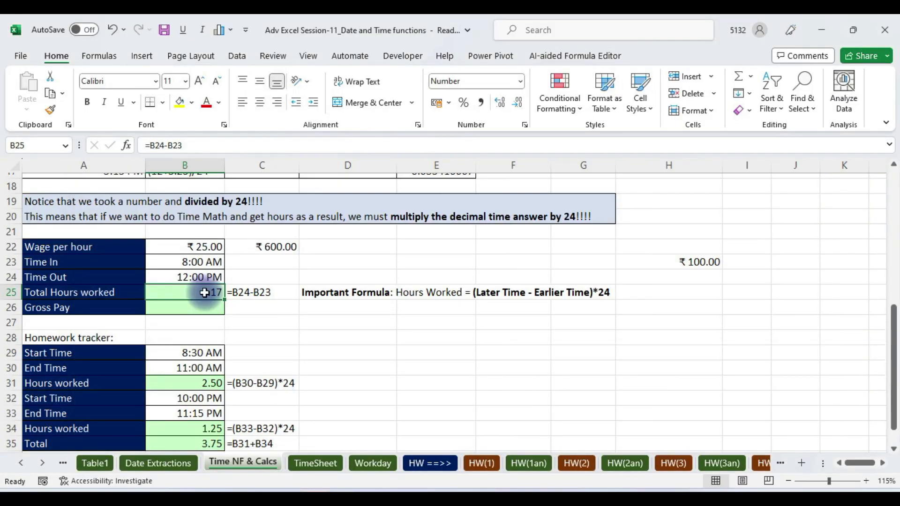
pyautogui.click(197, 262)
pyautogui.moveTo(197, 263); pyautogui.dragTo(198, 276)
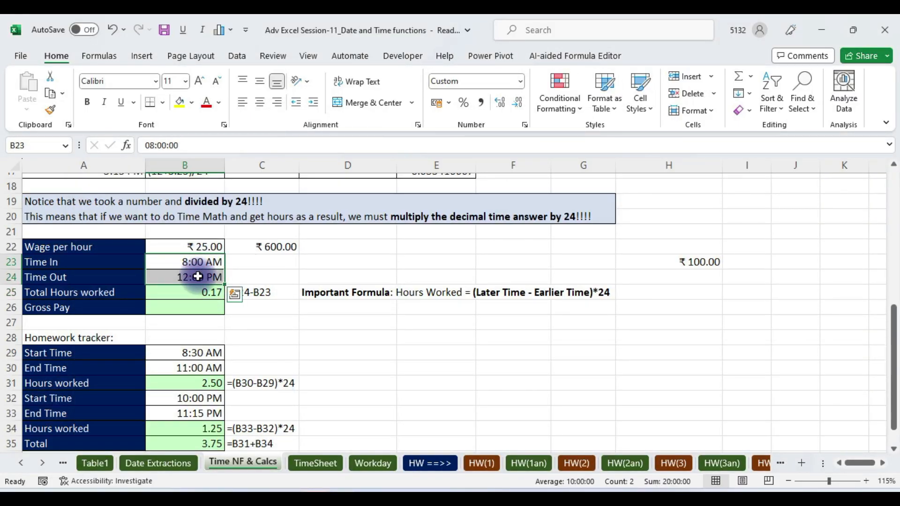
pyautogui.hotkey('alt', 'Tab')
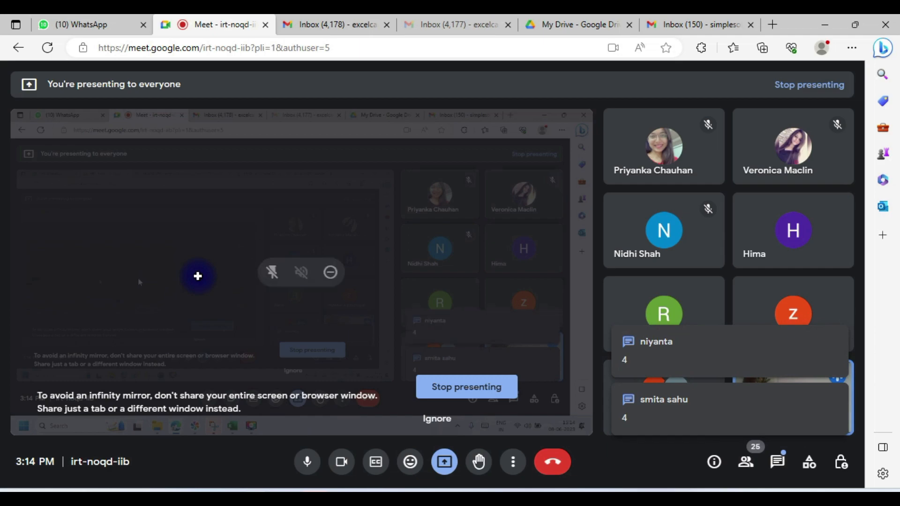
pyautogui.hotkey('alt', 'Tab')
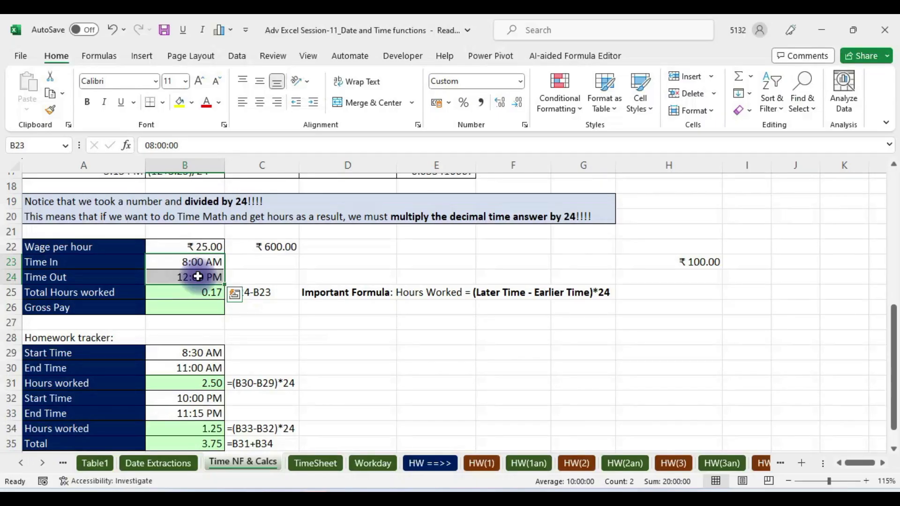
# Enter the formula =4/24 in cell D23 to express four hours as a fraction of a day.
pyautogui.click(358, 267)
pyautogui.write('=')
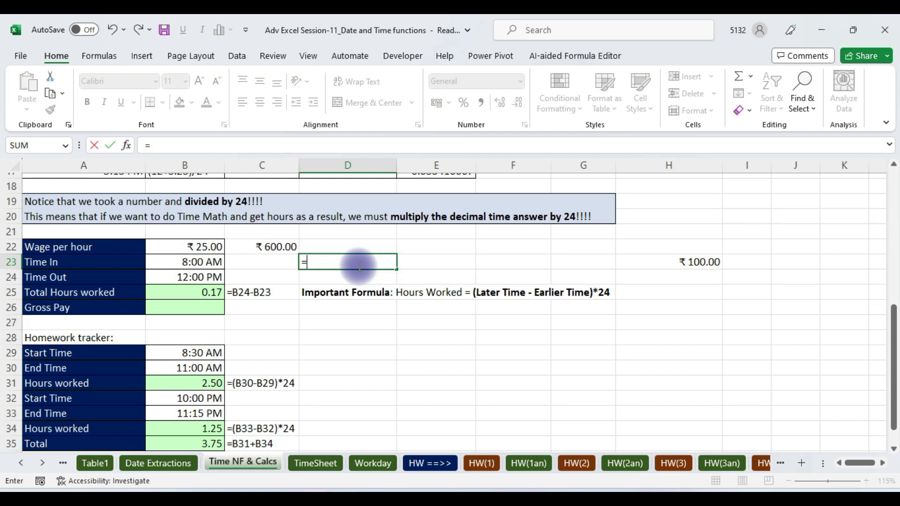
pyautogui.write('4/24')
pyautogui.hotkey('ctrl', 'Return')
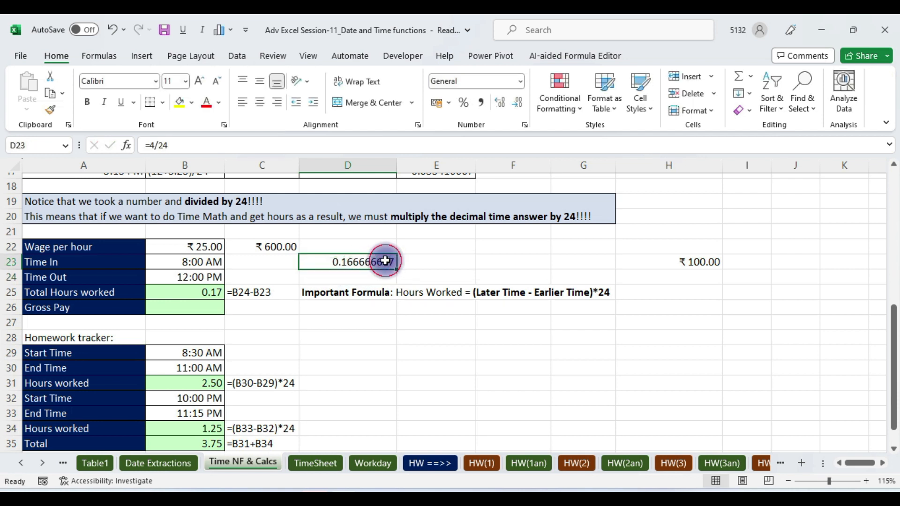
# Format cell D23 to show two decimal places and compare it with the Total Hours worked cell B25.
pyautogui.doubleClick(518, 101)
pyautogui.tripleClick(518, 101)
pyautogui.doubleClick(519, 100)
pyautogui.click(519, 101)
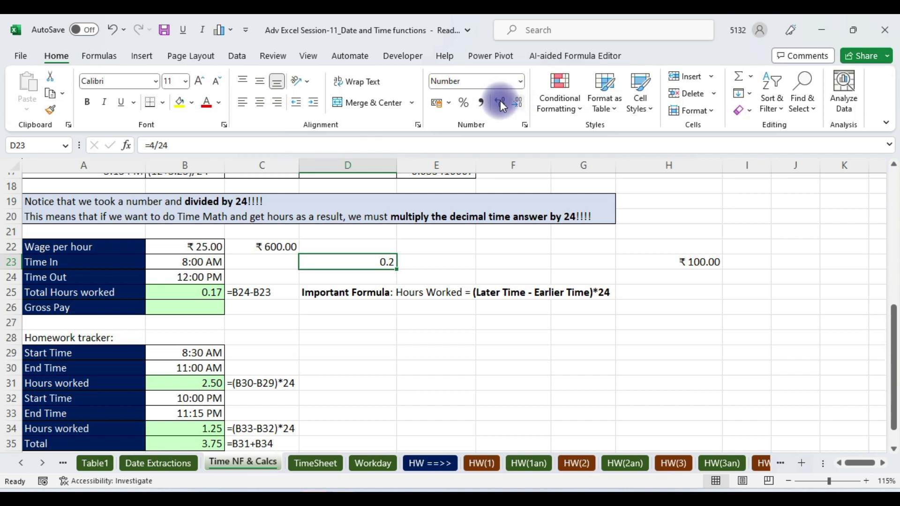
pyautogui.click(498, 100)
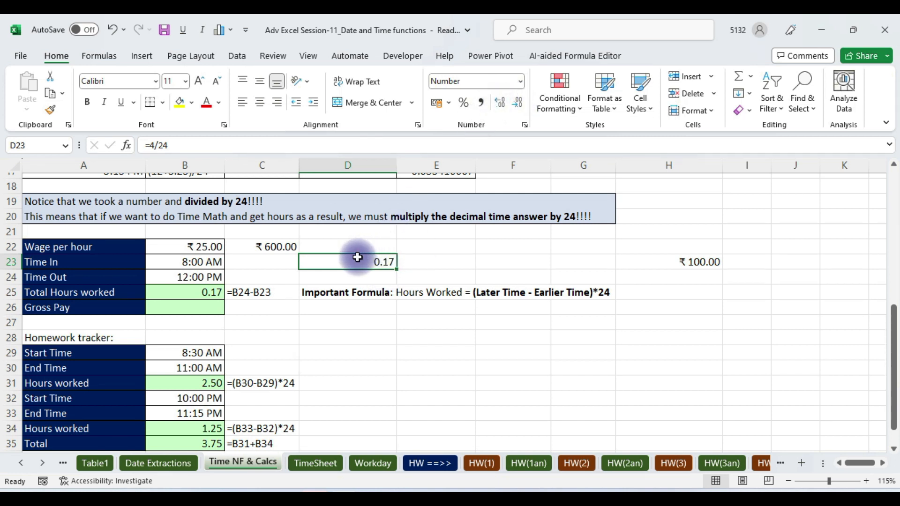
pyautogui.click(205, 293)
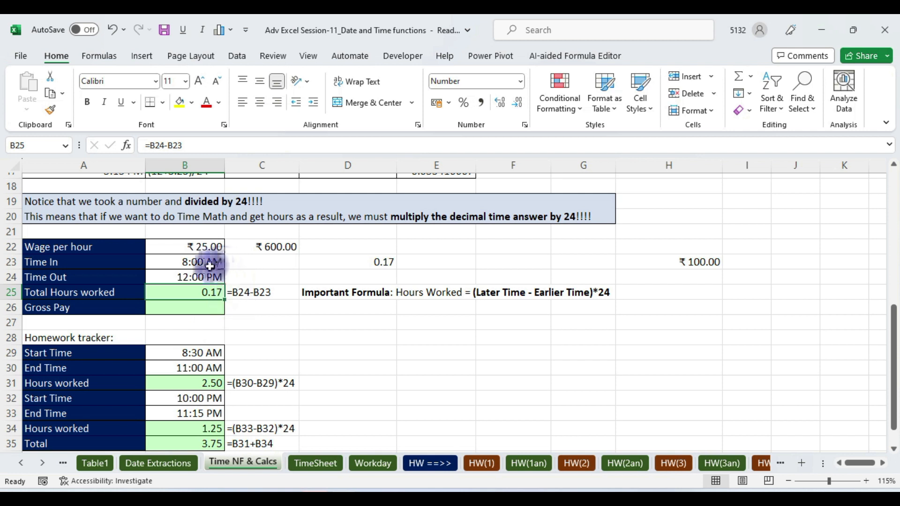
# Replace the contents of cell D23 with the formula =B25*C22 to multiply the day fraction by the 24-hour wage.
pyautogui.click(365, 264)
pyautogui.write('=')
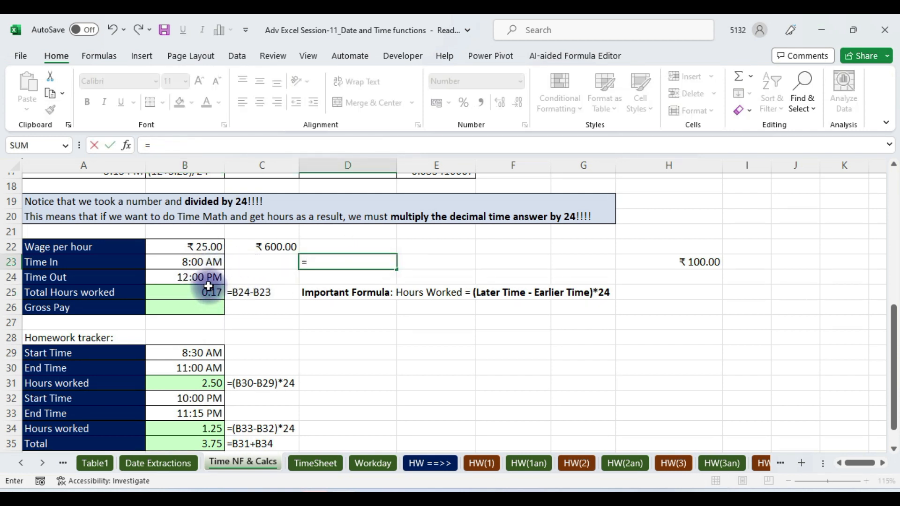
pyautogui.click(184, 288)
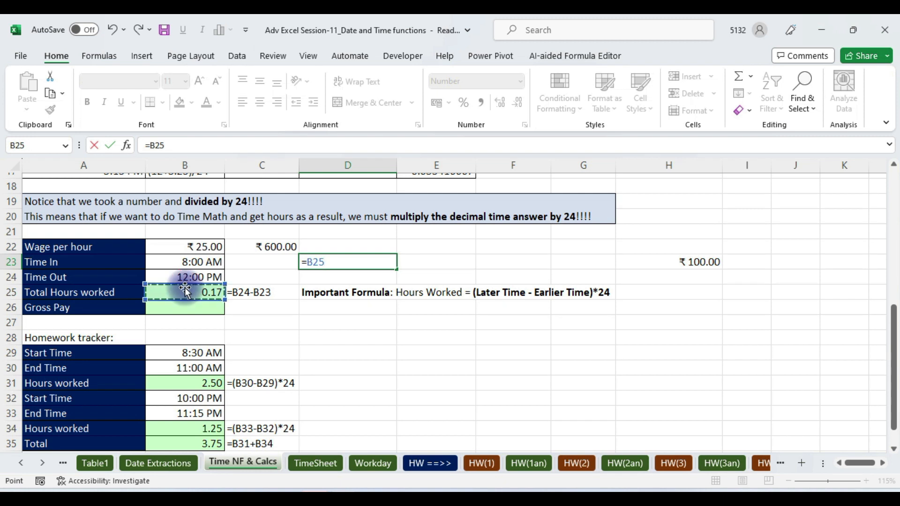
pyautogui.write('*')
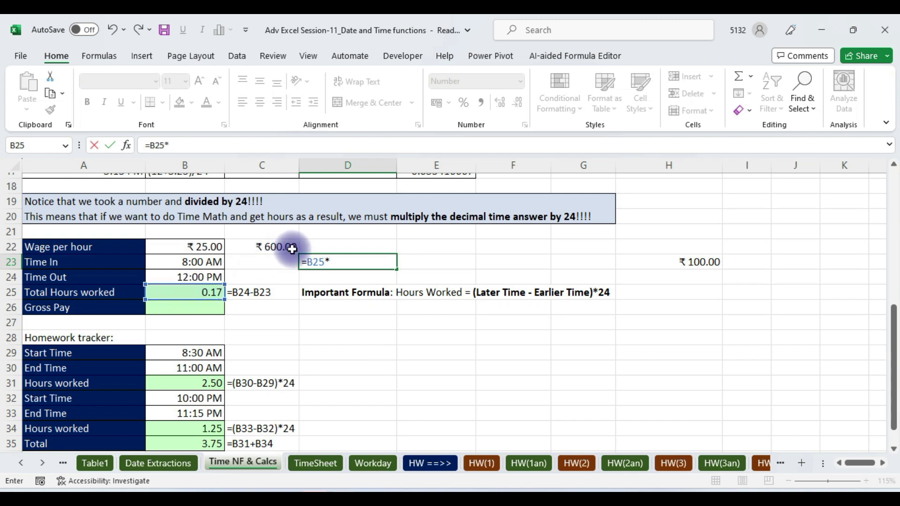
pyautogui.click(271, 248)
pyautogui.press('Return')
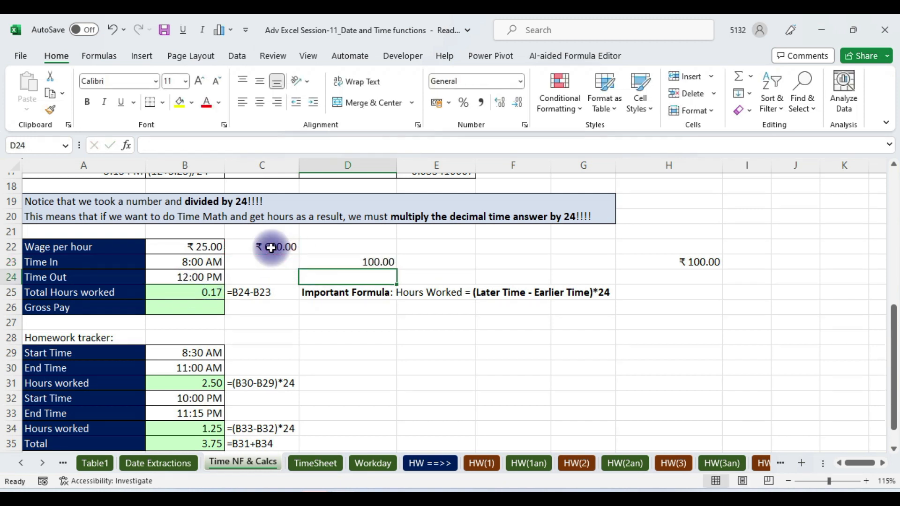
pyautogui.click(352, 265)
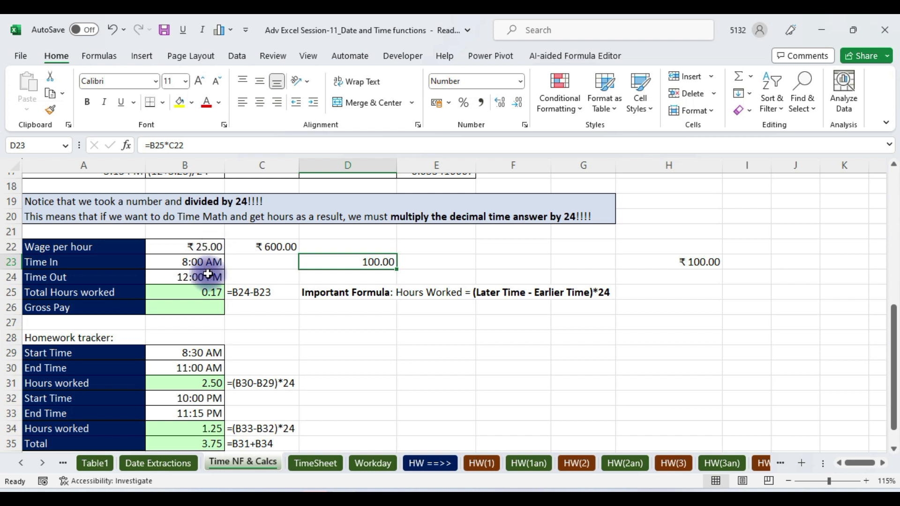
# Change the Total Hours worked formula in B25 to =(B24-B23)*24 so the time difference is converted to hours.
pyautogui.click(199, 296)
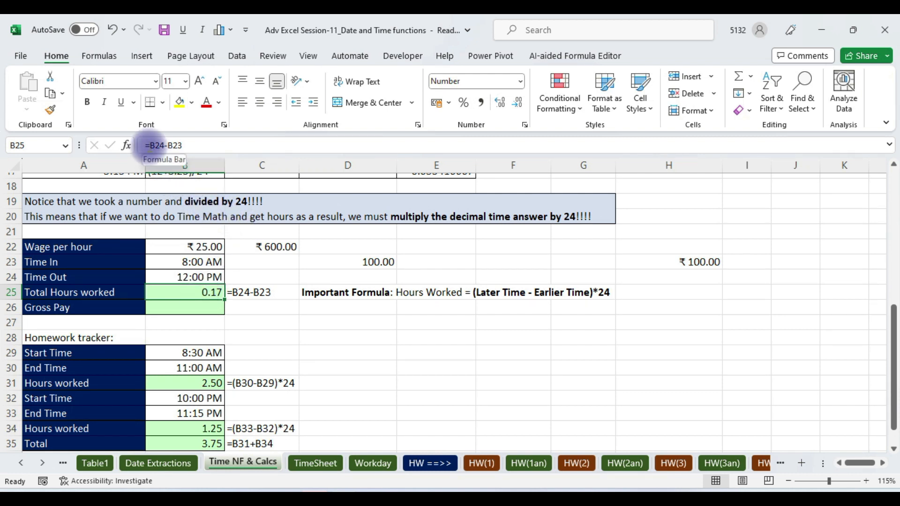
pyautogui.click(152, 146)
pyautogui.write('(')
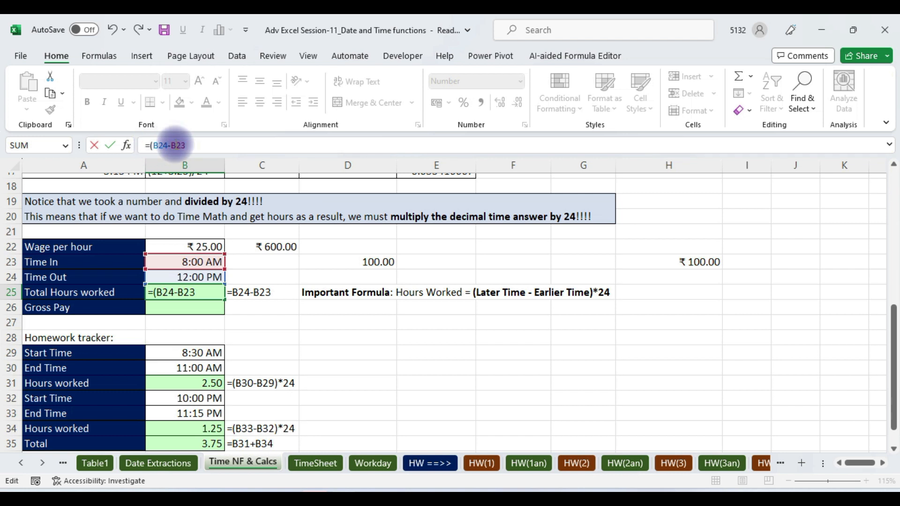
pyautogui.click(202, 146)
pyautogui.write(')')
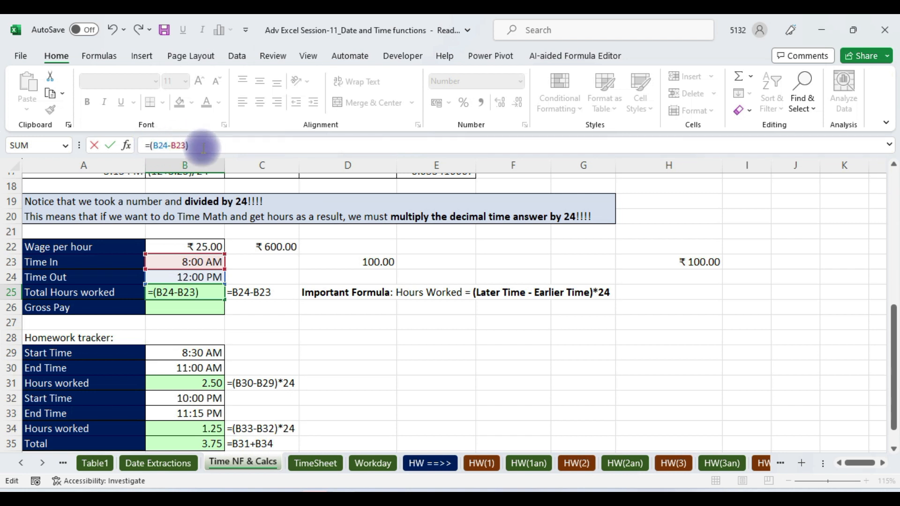
pyautogui.write('*24')
pyautogui.press('Return')
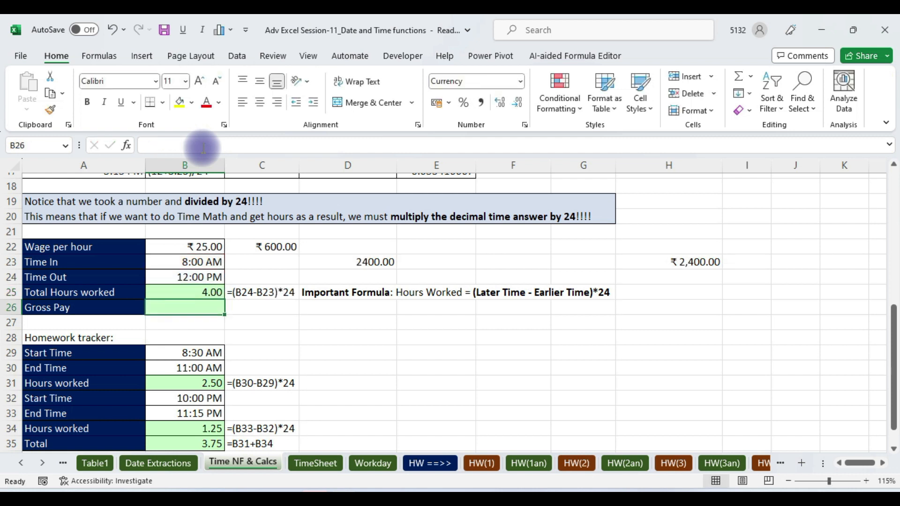
pyautogui.click(207, 290)
# Enter the formula =B25*B22 in the Gross Pay cell B26 to multiply total hours by the hourly wage.
pyautogui.click(195, 308)
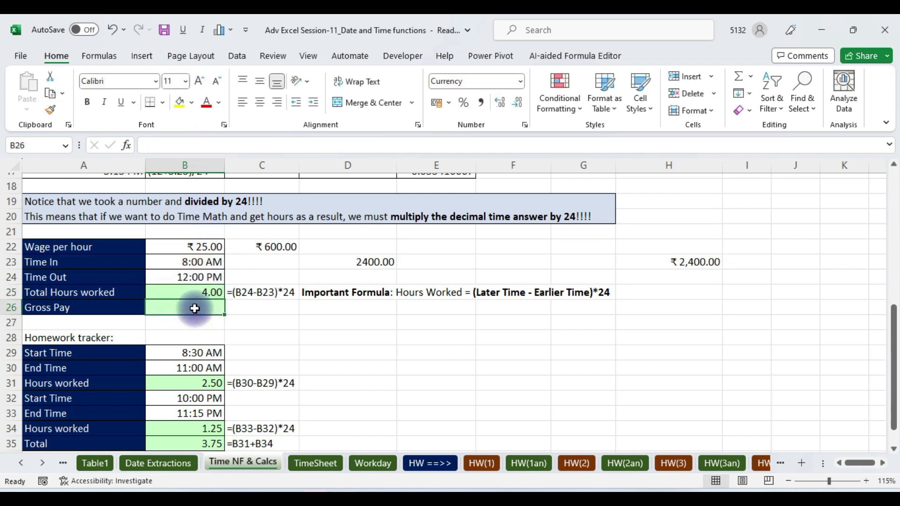
pyautogui.write('=')
pyautogui.click(200, 293)
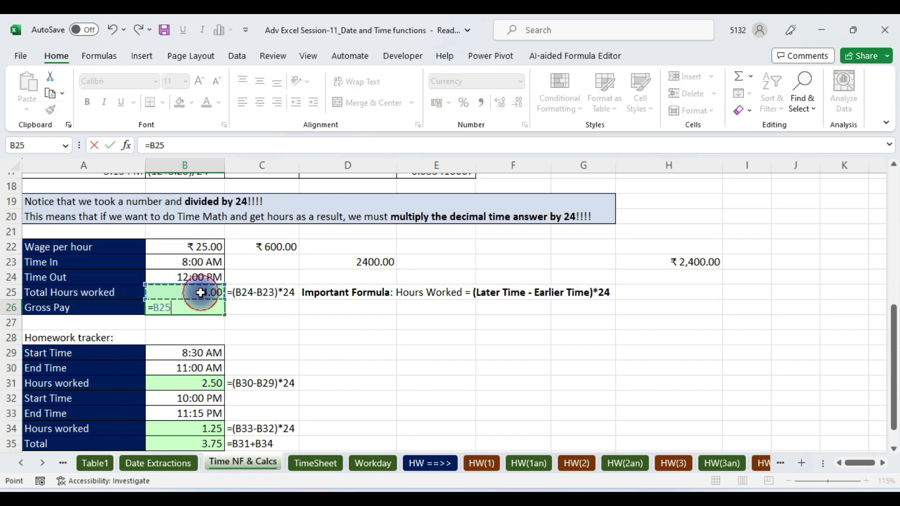
pyautogui.write('*')
pyautogui.click(195, 247)
pyautogui.press('Return')
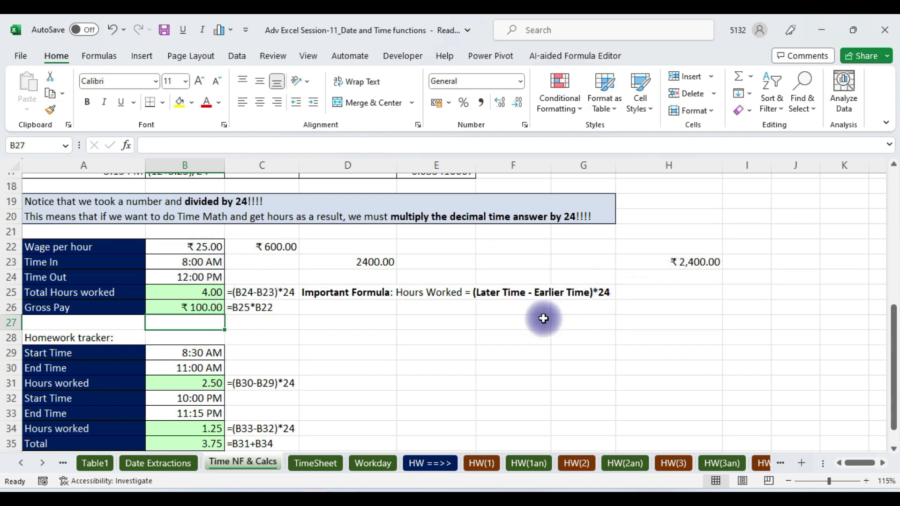
# Enter the time 8:00 AM in the empty cell F27 and select that cell again.
pyautogui.click(523, 321)
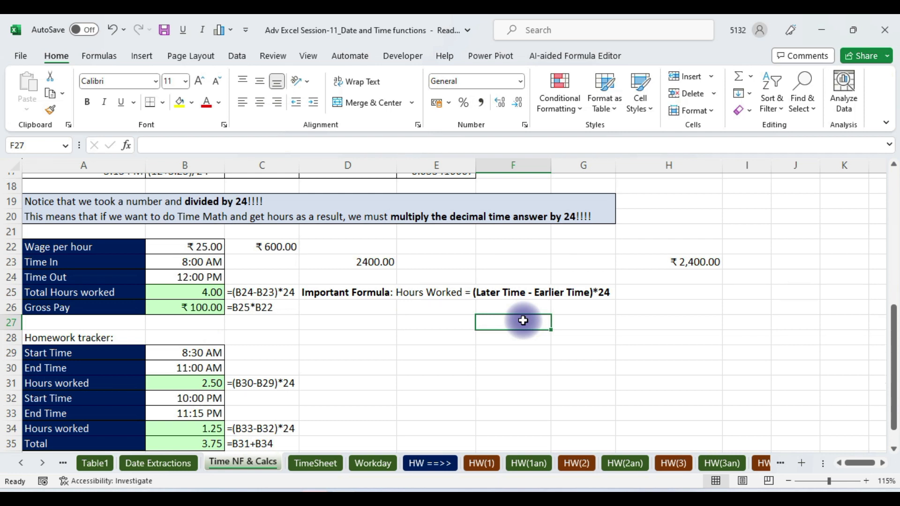
pyautogui.write('8')
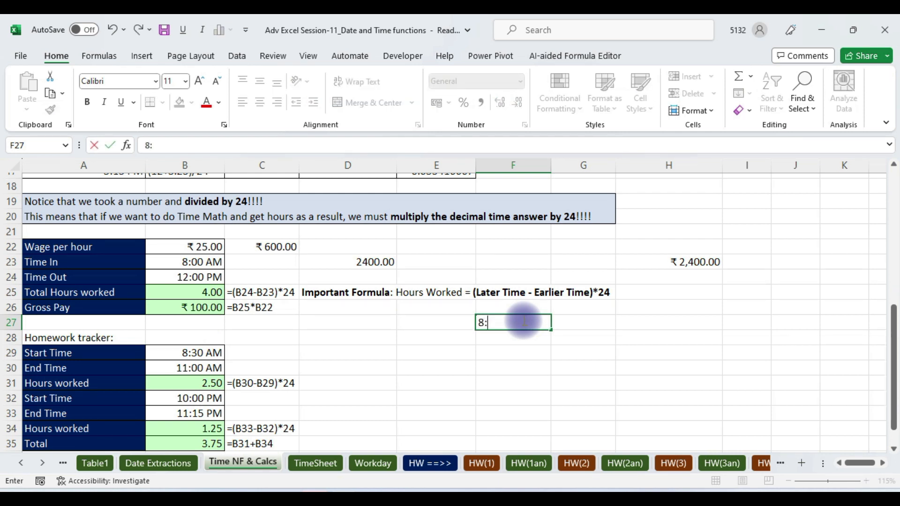
pyautogui.write(' am')
pyautogui.press('Return')
pyautogui.click(526, 323)
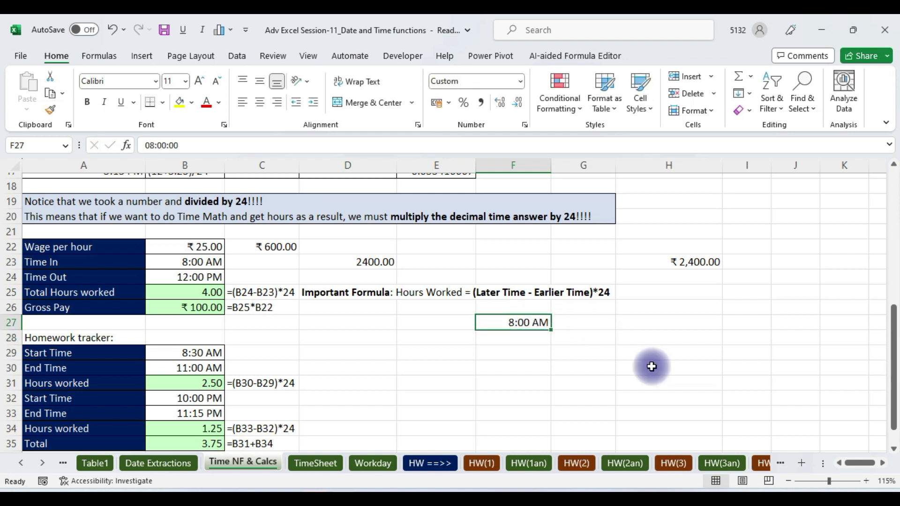
# Change the time in cell F27 to 6:00 AM and apply the Number format with two decimals.
pyautogui.doubleClick(518, 323)
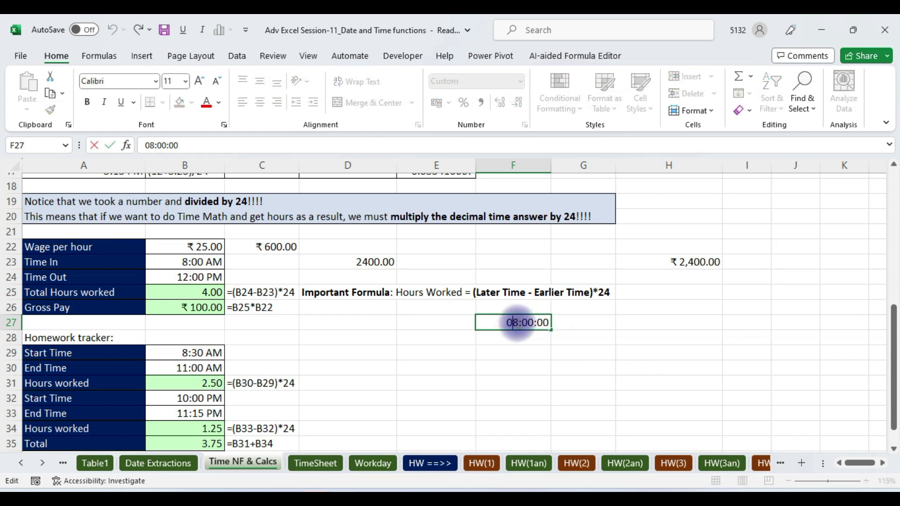
pyautogui.press('BackSpace')
pyautogui.write('6')
pyautogui.press('Return')
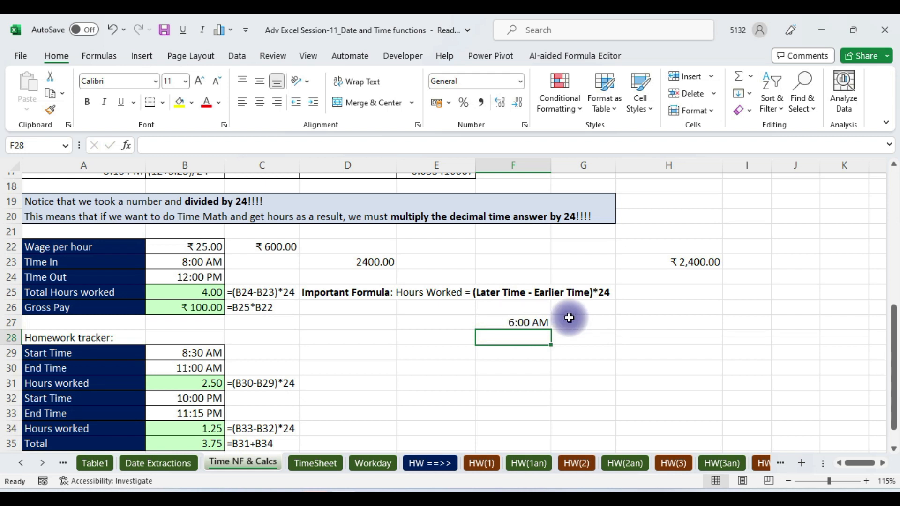
pyautogui.click(538, 322)
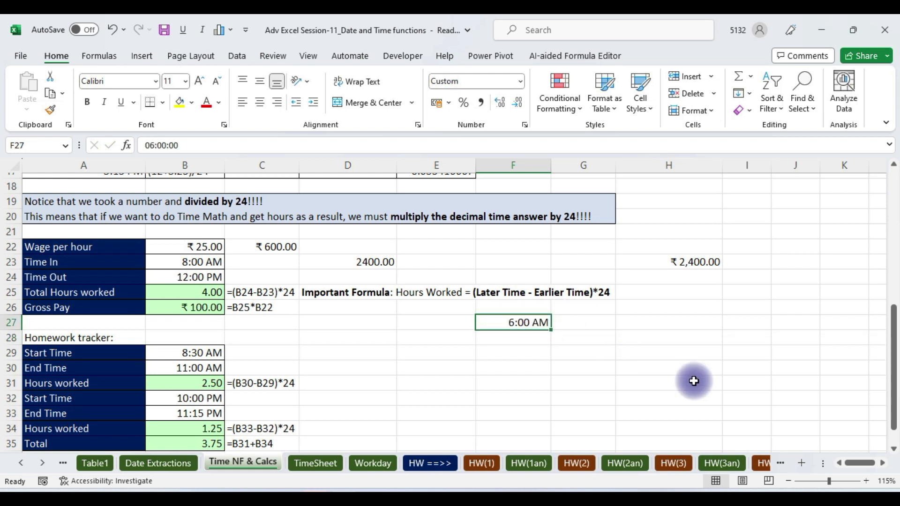
pyautogui.hotkey('ctrl', 'shift', '1')
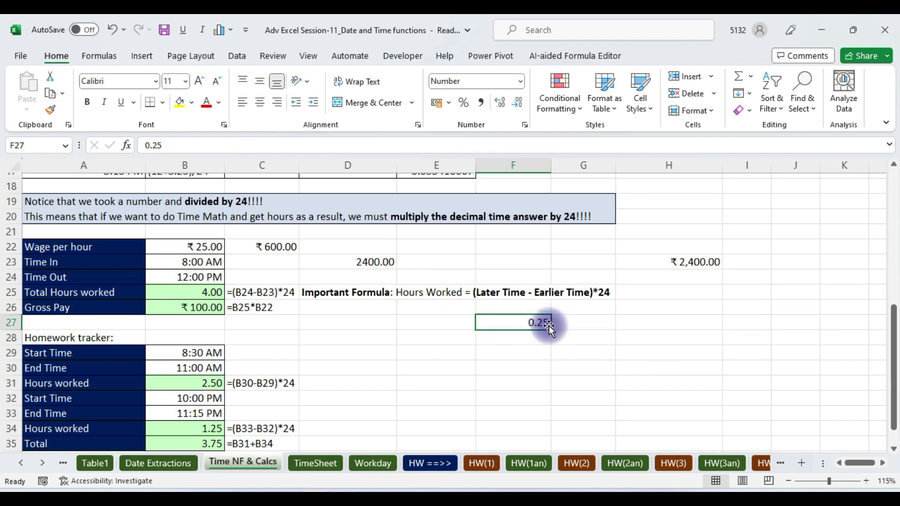
# Enter the formula =6/24 in cell H27 to compare it with the decimal value of the time in F27.
pyautogui.click(637, 321)
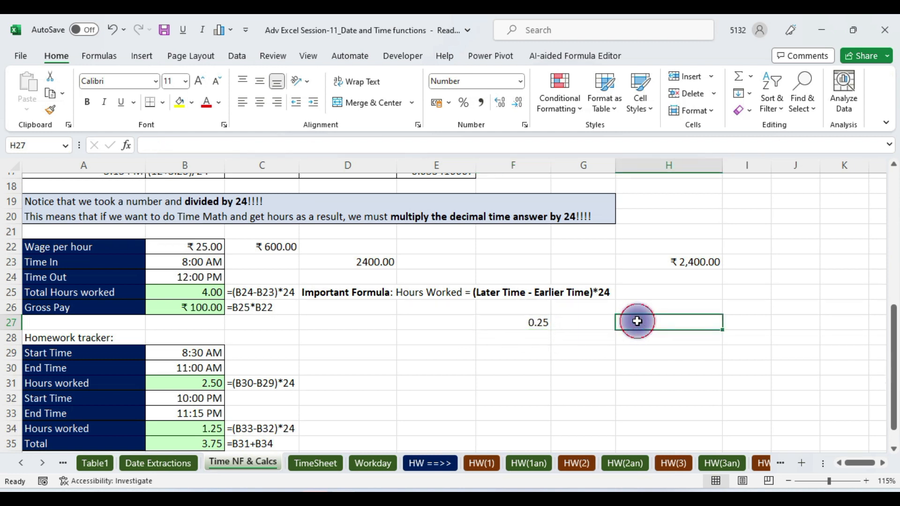
pyautogui.write('=6')
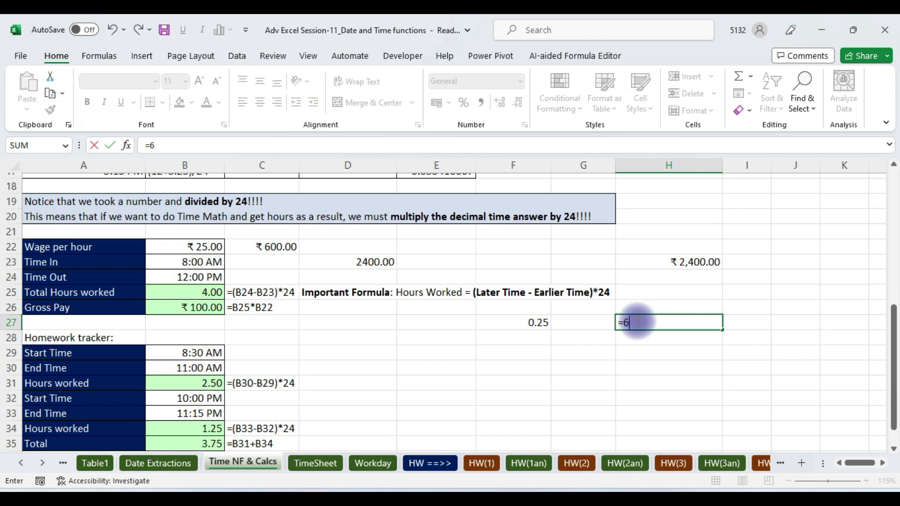
pyautogui.write('/24')
pyautogui.press('Return')
pyautogui.click(705, 323)
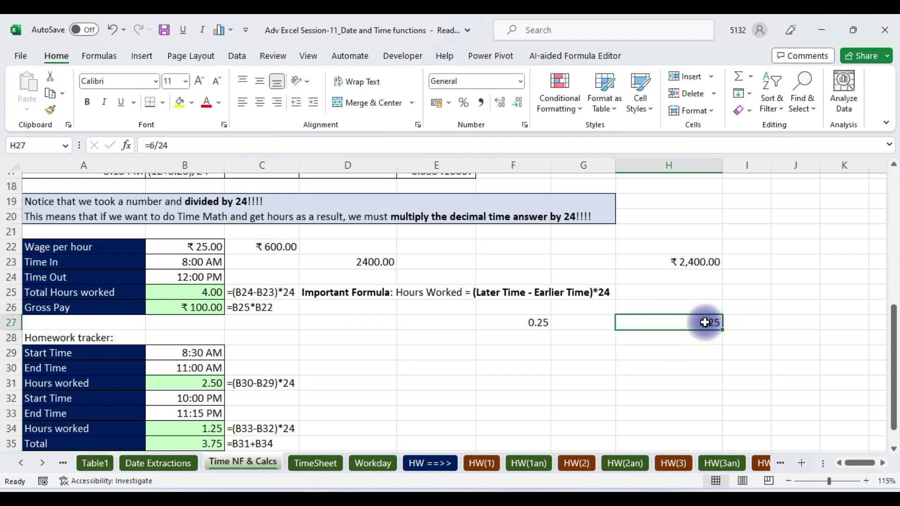
# Enter the time 12:00 PM in cell F28 and apply the Number format with two decimals.
pyautogui.click(520, 337)
pyautogui.write('12')
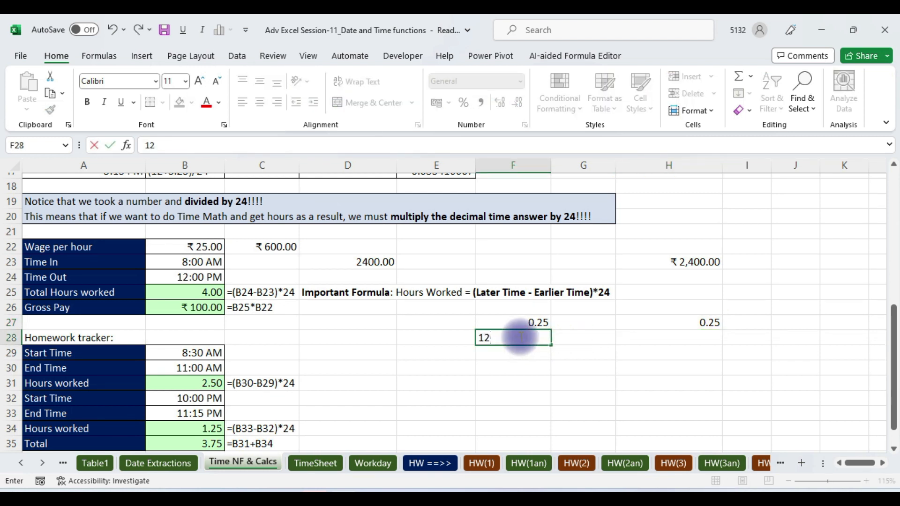
pyautogui.write(' pm')
pyautogui.press('Return')
pyautogui.click(537, 337)
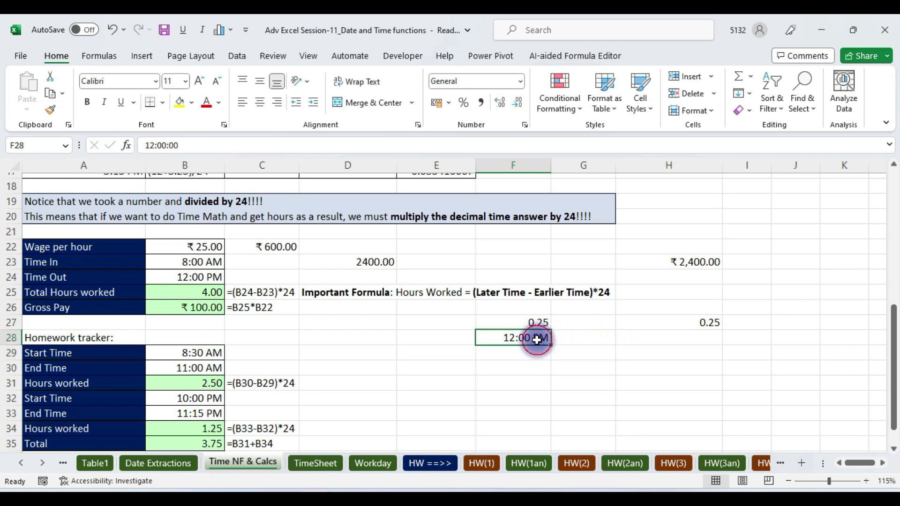
pyautogui.hotkey('ctrl', 'shift', '1')
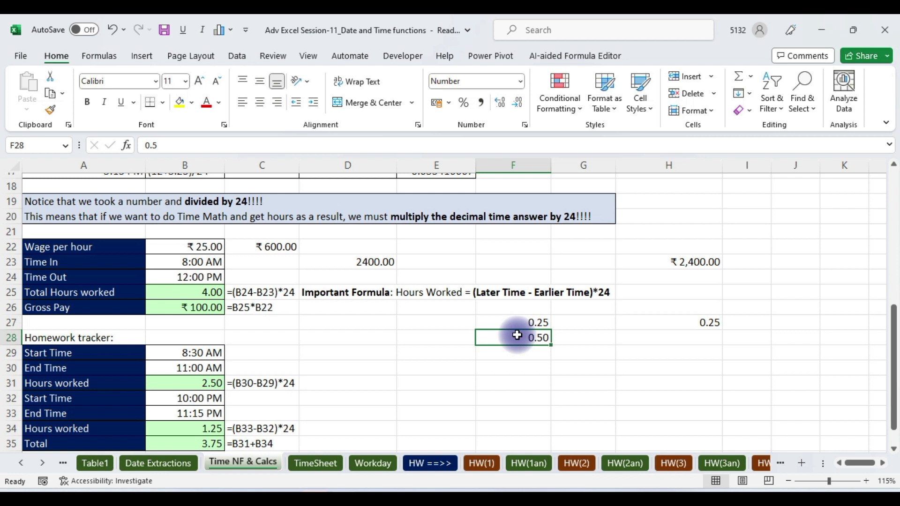
# Enter the formula =12/24 in cell H28 to compare it with the decimal value of the time in F28.
pyautogui.click(648, 336)
pyautogui.write('=')
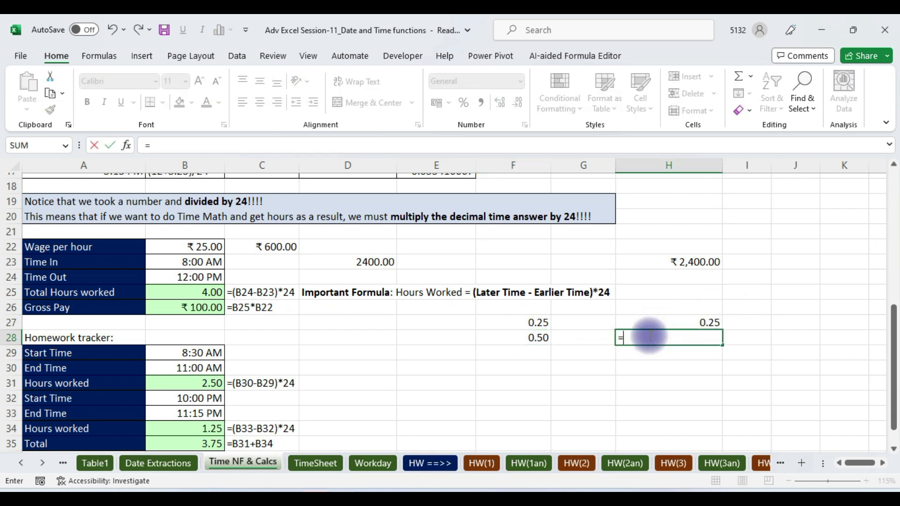
pyautogui.write('12/24')
pyautogui.press('Return')
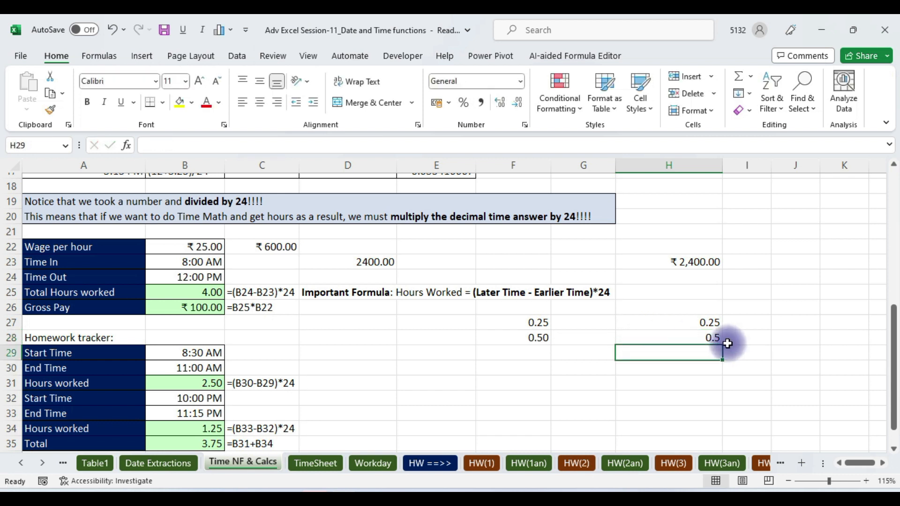
# Clear the contents of the comparison cells F27:H28.
pyautogui.moveTo(689, 325); pyautogui.dragTo(534, 339)
pyautogui.press('Delete')
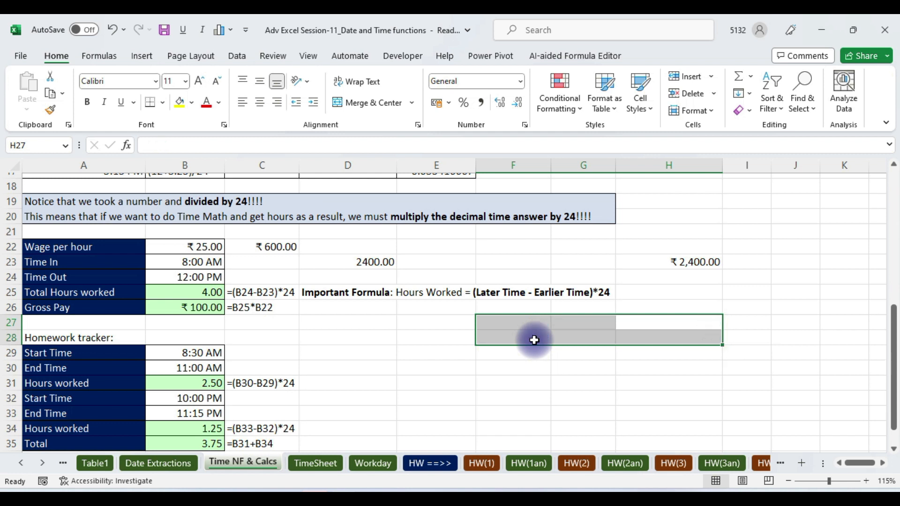
pyautogui.click(243, 267)
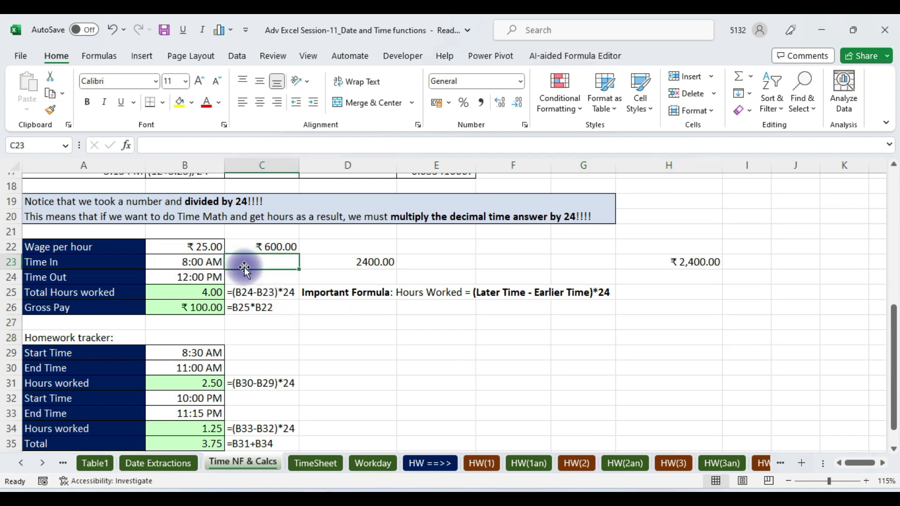
# Copy the Time In and Time Out values from B23:B24 to C23:C24 and apply the Number format with two decimals.
pyautogui.moveTo(205, 261); pyautogui.dragTo(206, 276)
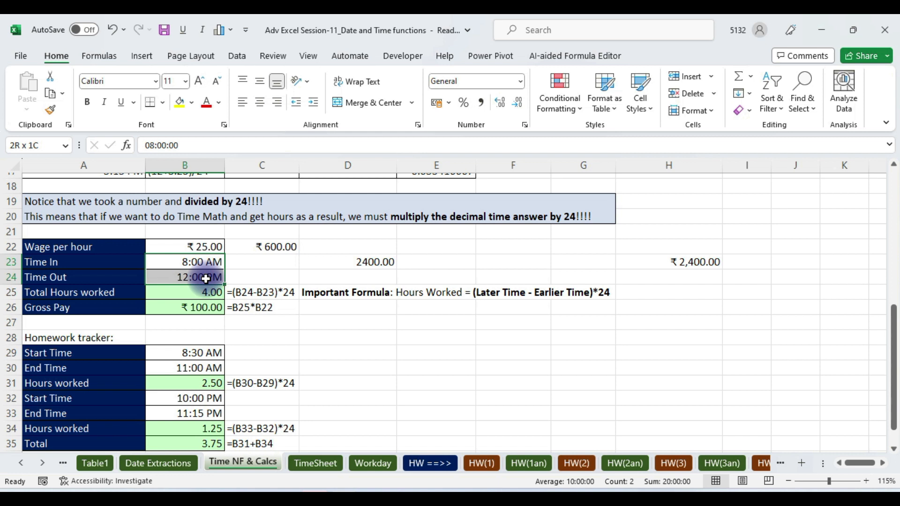
pyautogui.hotkey('ctrl', 'c')
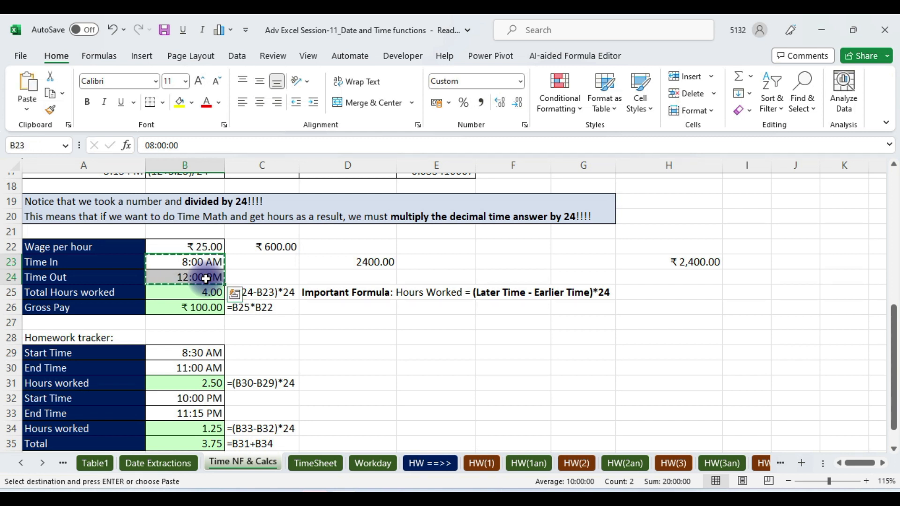
pyautogui.click(249, 262)
pyautogui.hotkey('ctrl', 'v')
pyautogui.moveTo(251, 263); pyautogui.dragTo(251, 277)
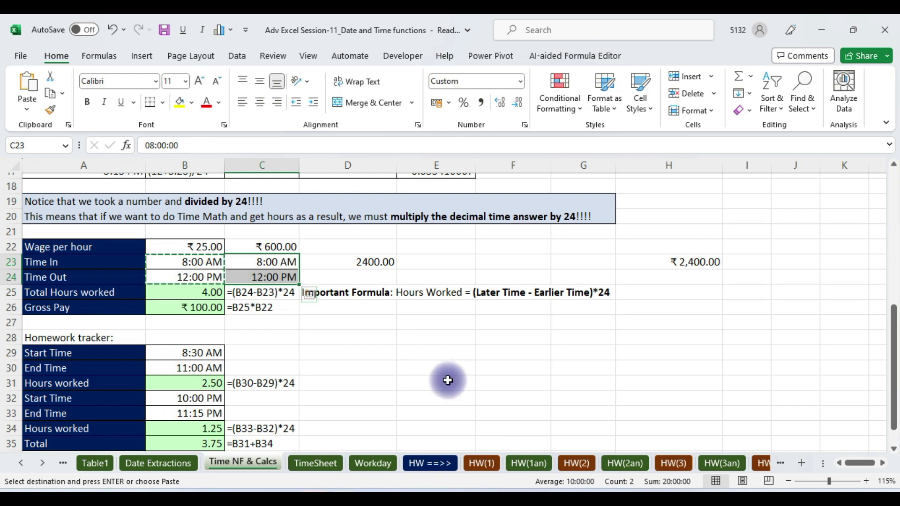
pyautogui.hotkey('ctrl', 'shift', '1')
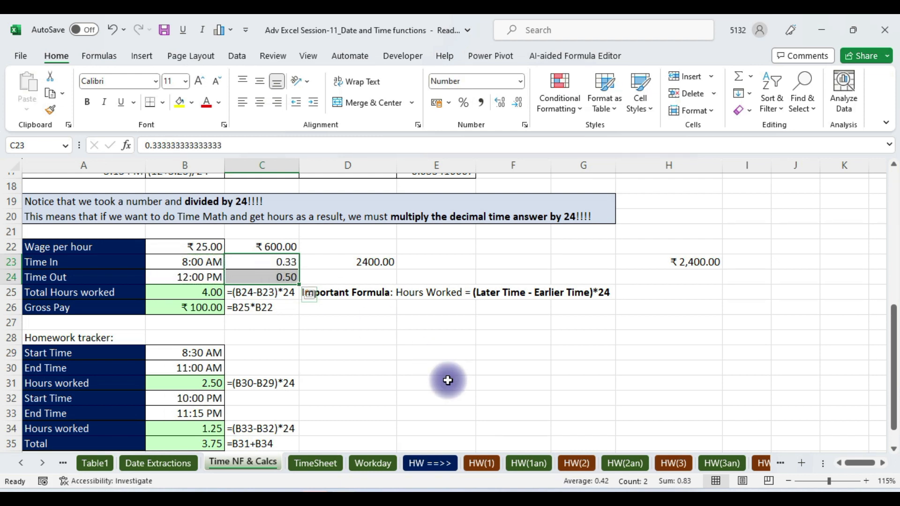
# Enter the formula =C24-C23 in cell D24 to subtract the decimal Time In from the decimal Time Out.
pyautogui.click(314, 279)
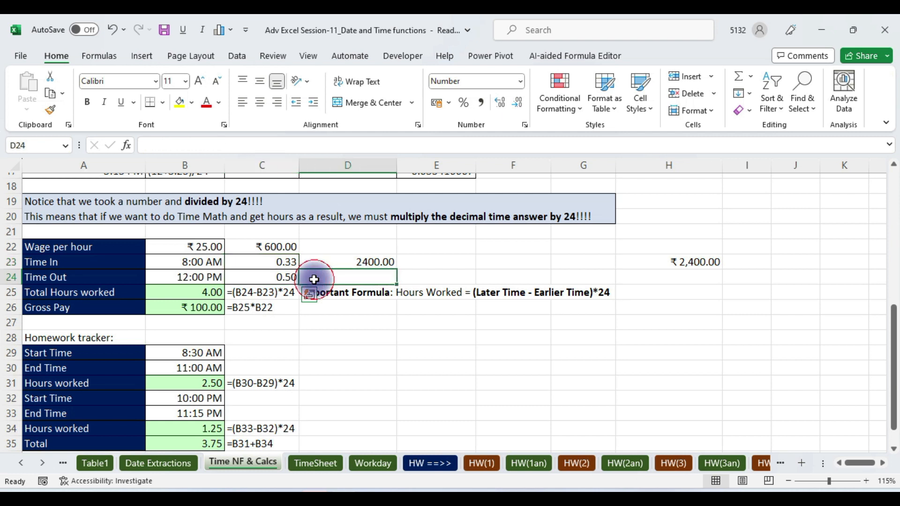
pyautogui.write('=')
pyautogui.click(275, 277)
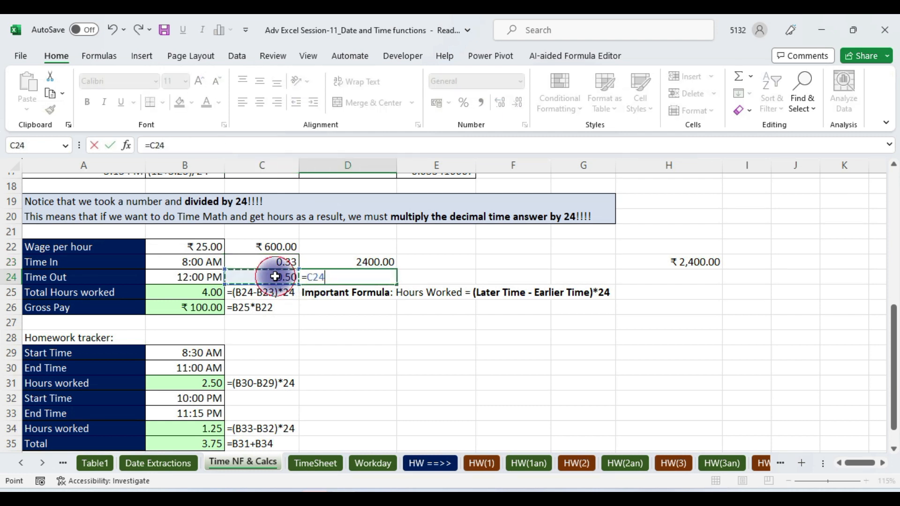
pyautogui.write('-')
pyautogui.click(283, 261)
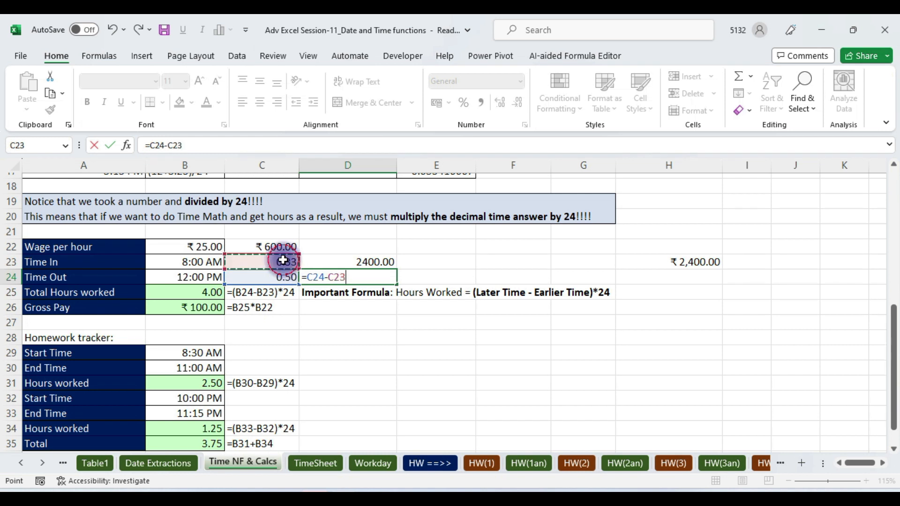
pyautogui.press('Return')
pyautogui.click(377, 276)
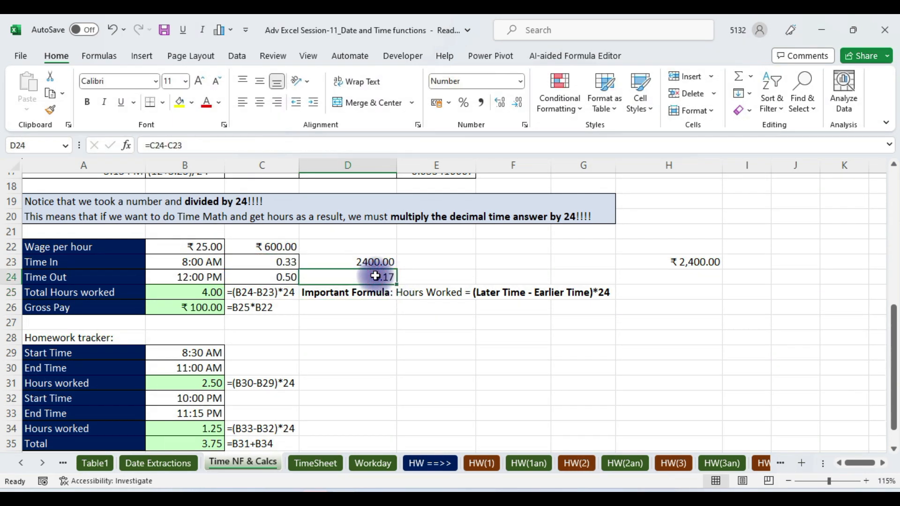
# Clear the contents of cells C23:D24 and check the Total Hours worked formula in cell B25.
pyautogui.moveTo(375, 276); pyautogui.dragTo(277, 261)
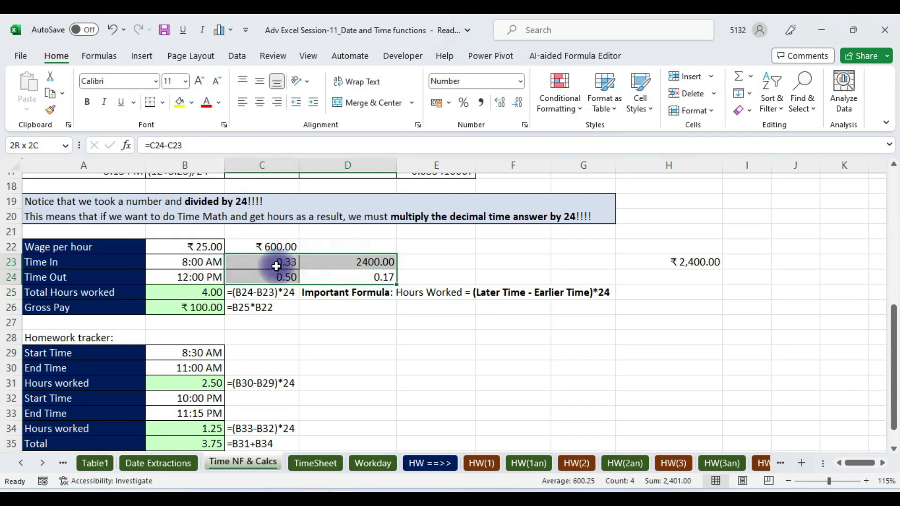
pyautogui.press('Delete')
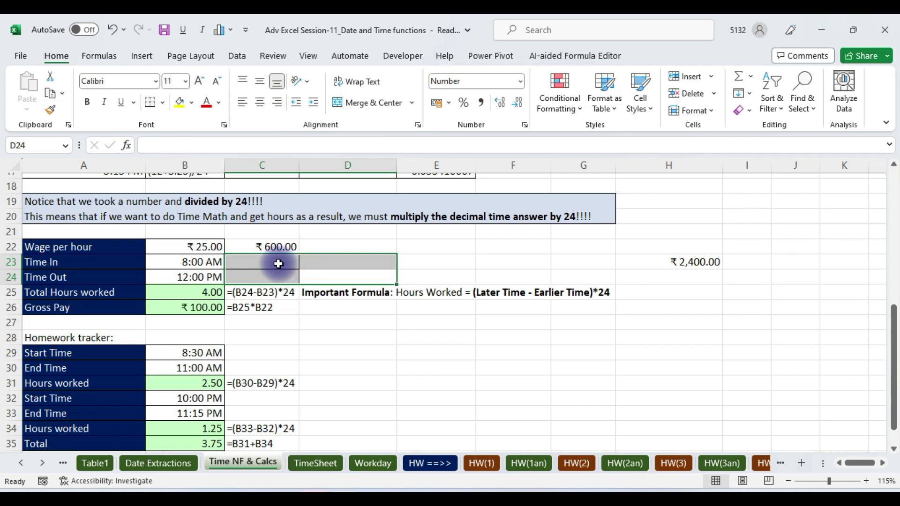
pyautogui.click(208, 292)
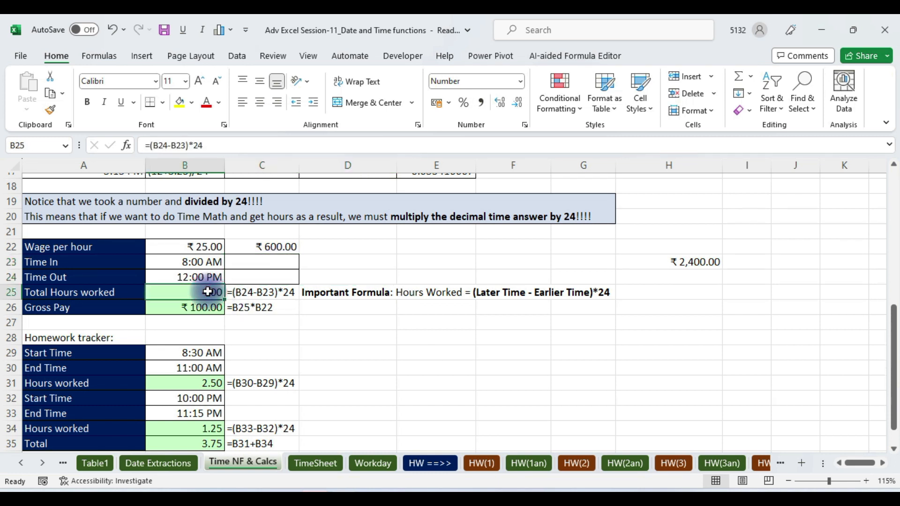
pyautogui.click(267, 247)
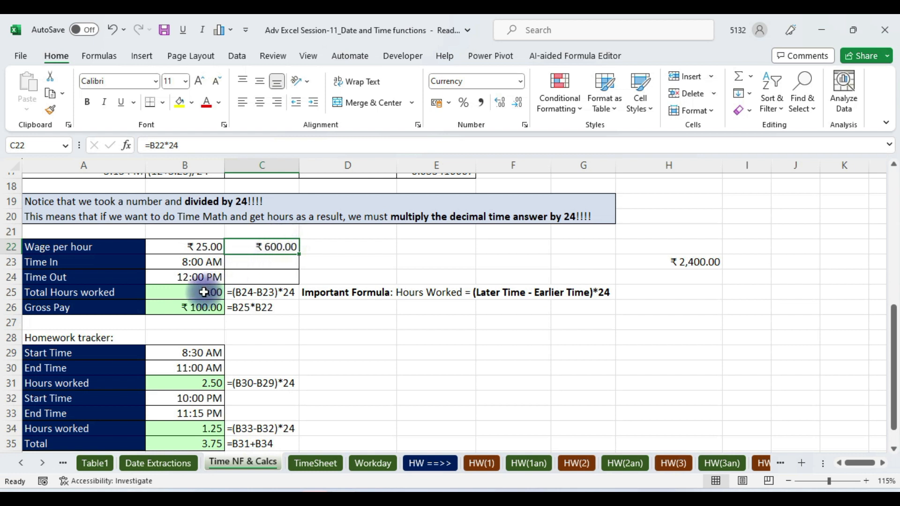
pyautogui.click(202, 292)
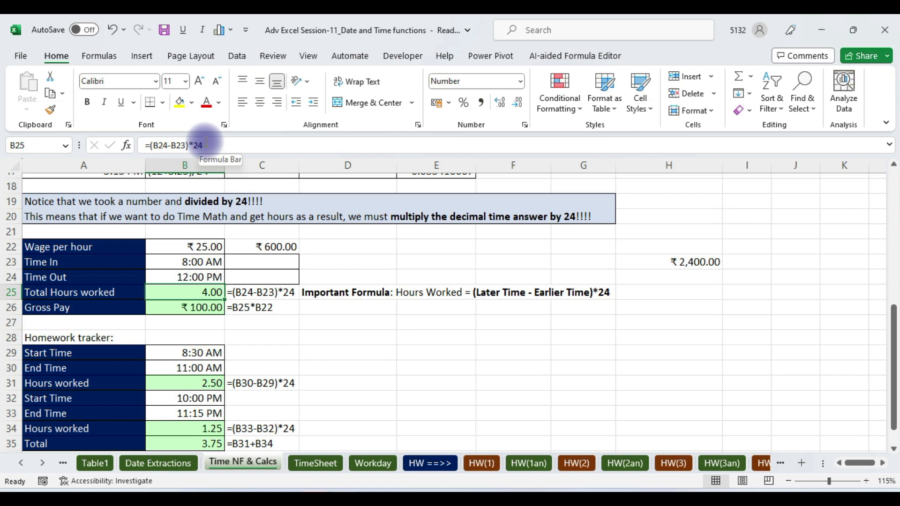
pyautogui.hotkey('alt', 'Tab')
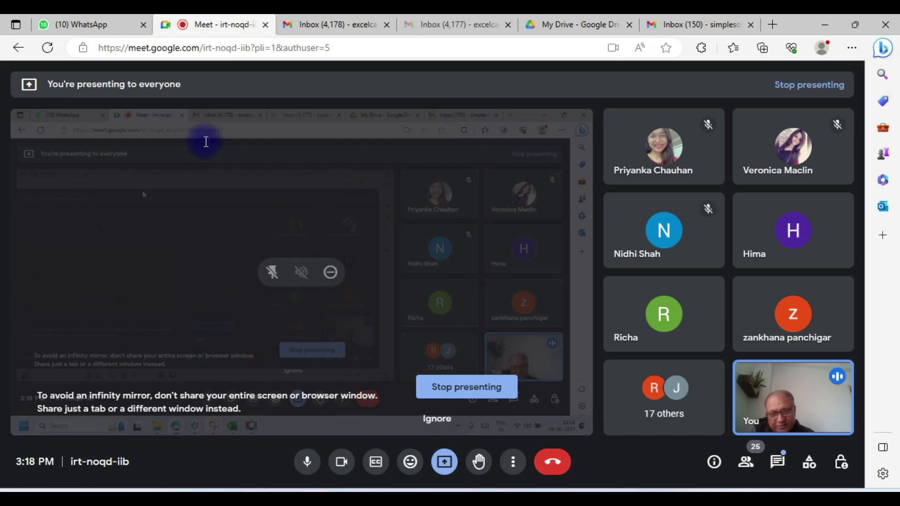
pyautogui.hotkey('alt', 'Tab')
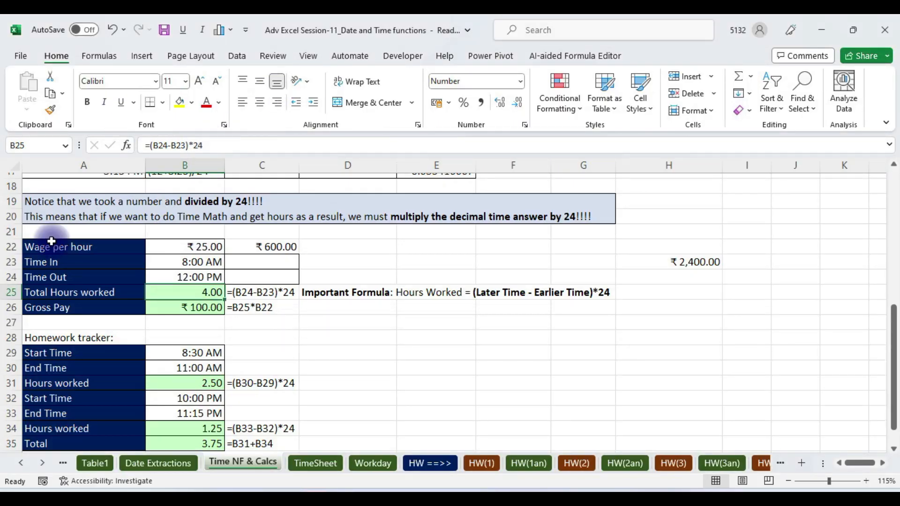
# Clear the homework tracker's Hours worked formulas in B31 and B34 and the Total formula in B35.
pyautogui.click(192, 384)
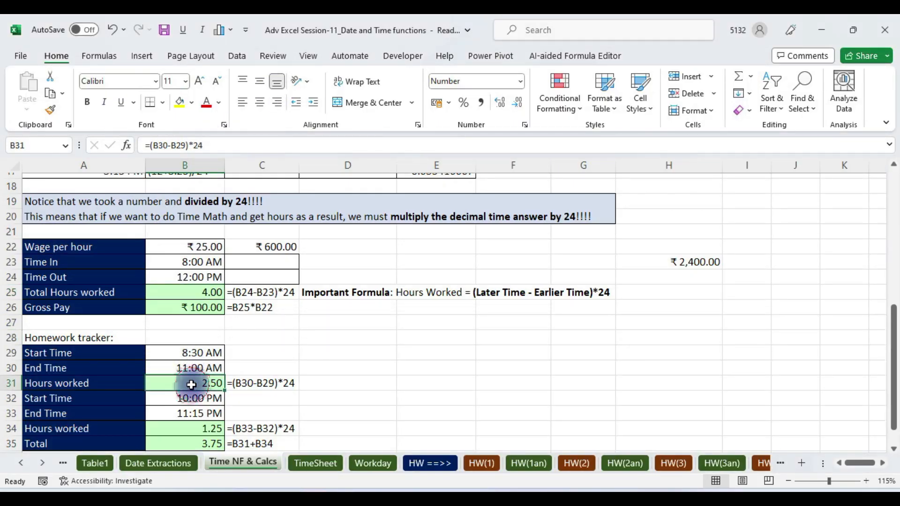
pyautogui.press('Delete')
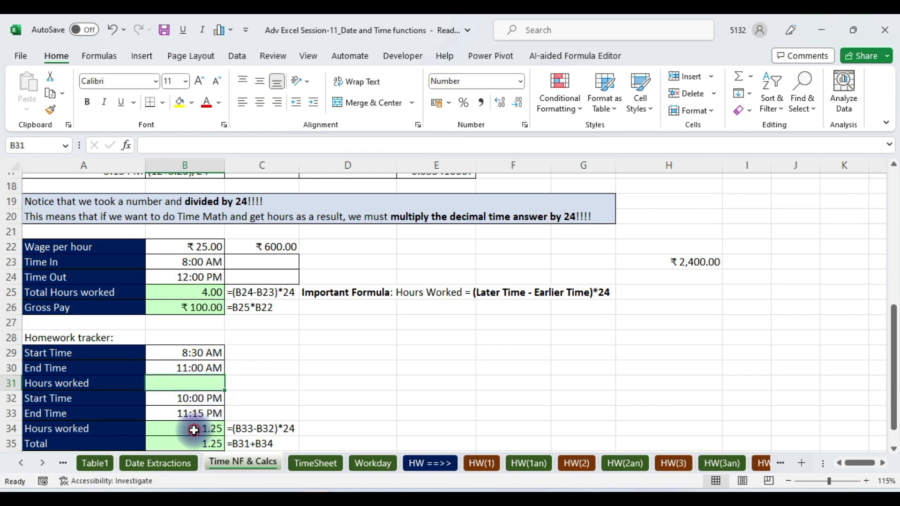
pyautogui.moveTo(191, 428); pyautogui.dragTo(194, 447)
pyautogui.press('Delete')
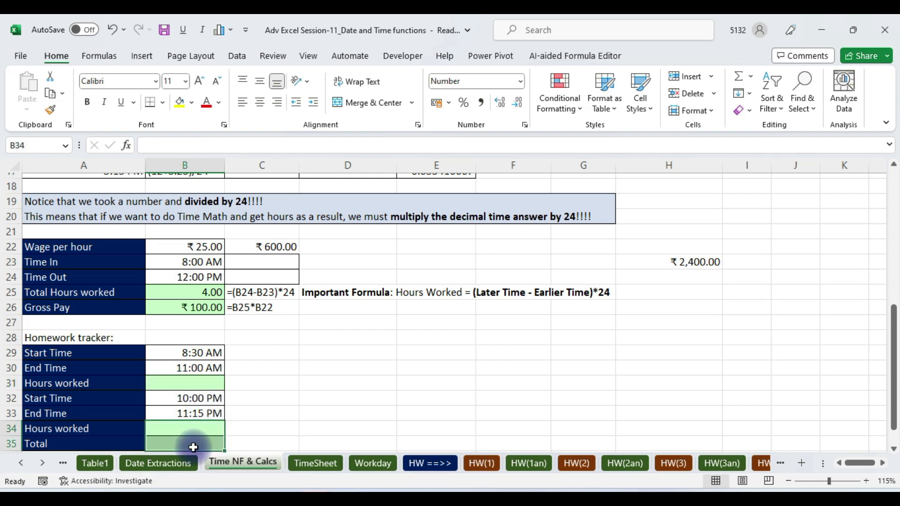
# Review both pairs of start and end times in the homework tracker and the Hours worked and Total cells they feed.
pyautogui.click(198, 354)
pyautogui.moveTo(198, 353); pyautogui.dragTo(197, 368)
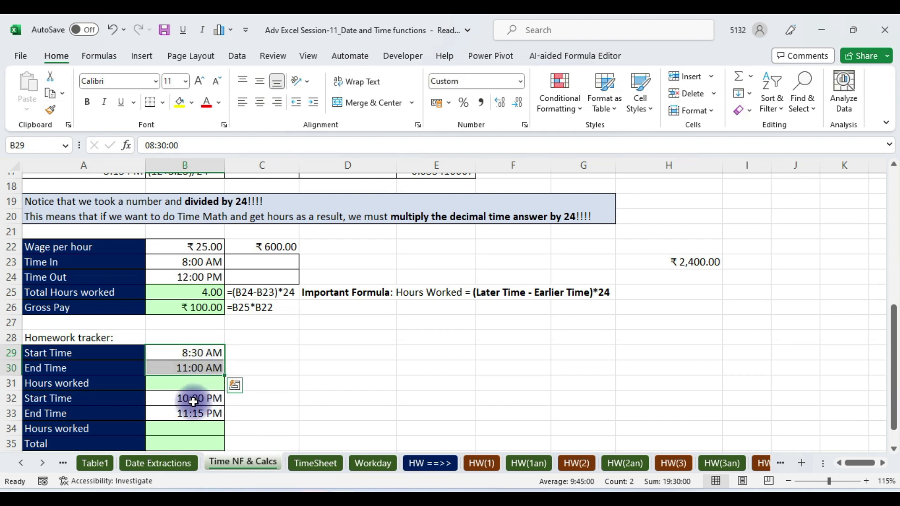
pyautogui.moveTo(193, 402); pyautogui.dragTo(191, 412)
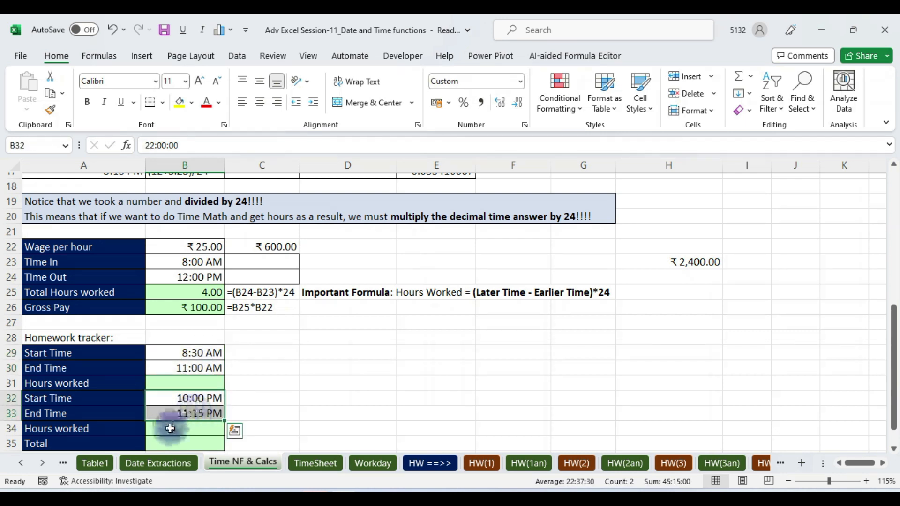
pyautogui.click(170, 444)
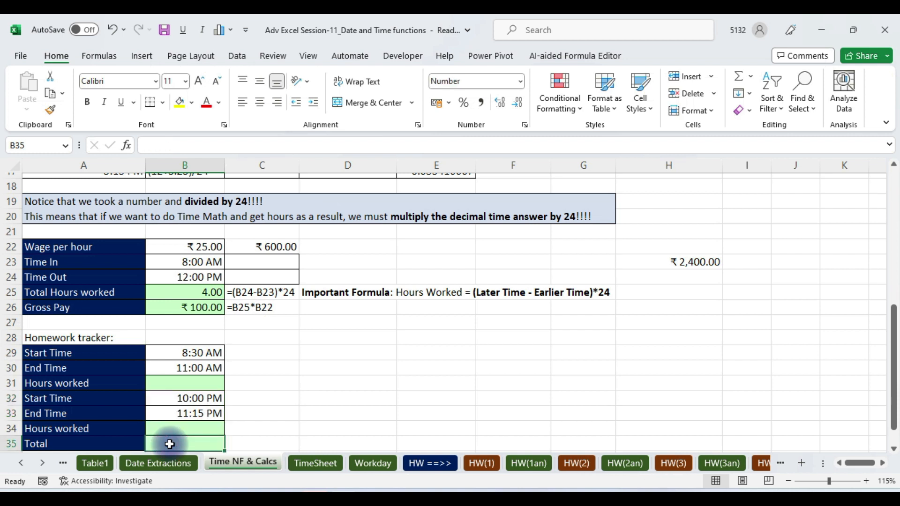
pyautogui.click(196, 383)
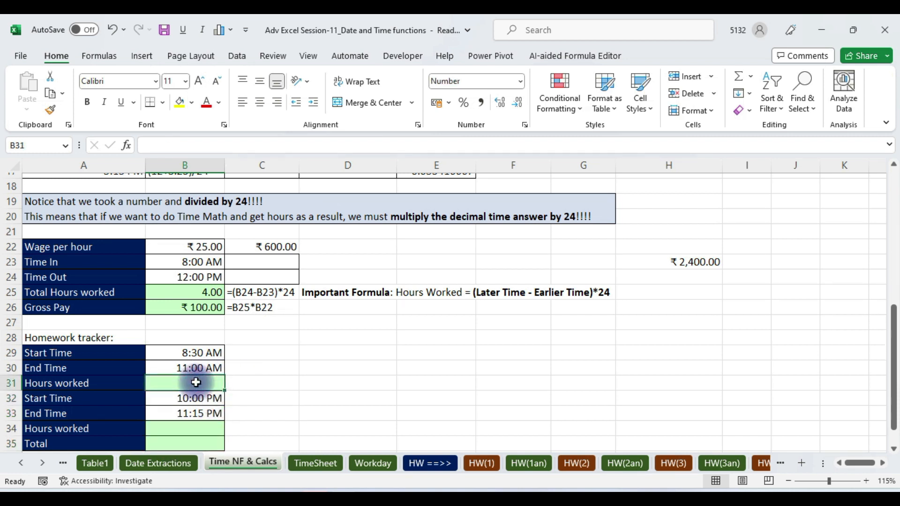
pyautogui.click(193, 430)
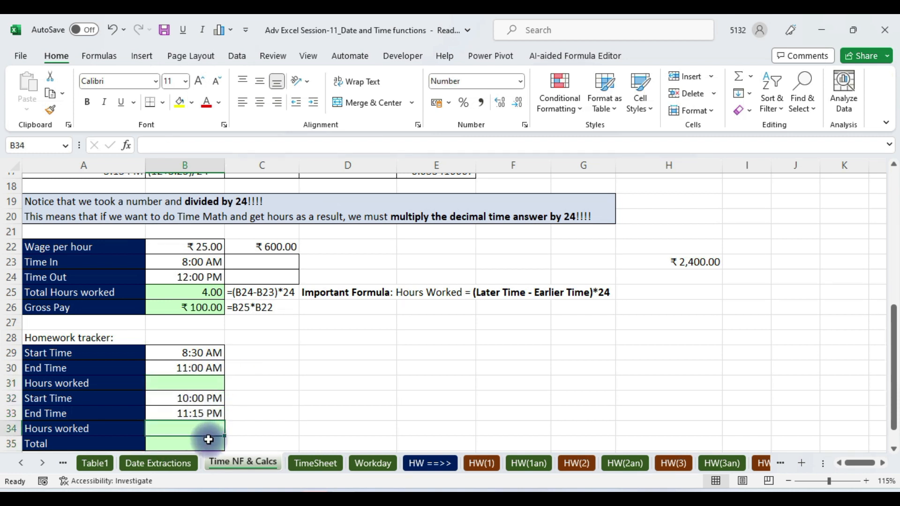
pyautogui.click(194, 444)
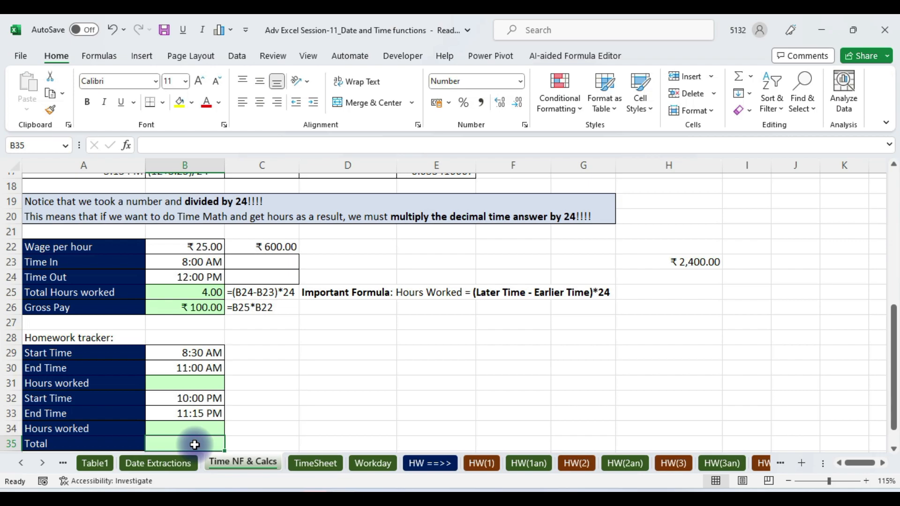
pyautogui.hotkey('alt', 'Tab')
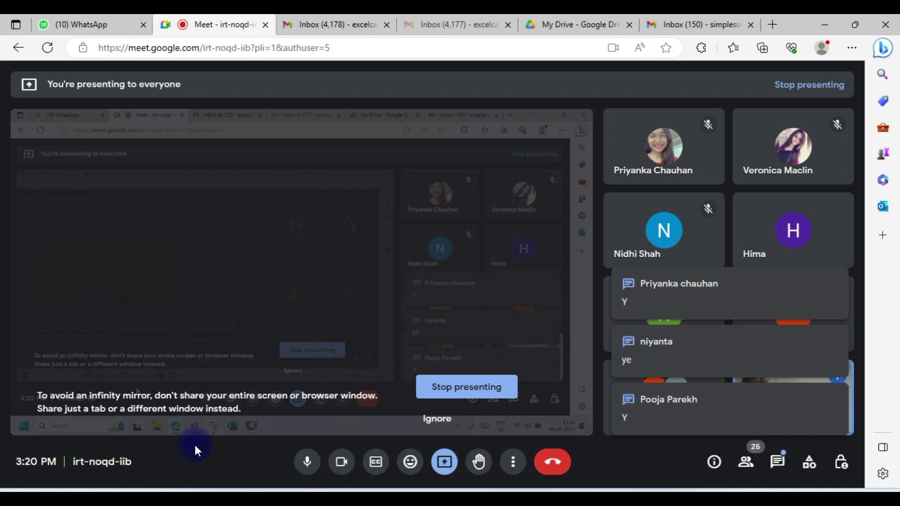
pyautogui.hotkey('alt', 'Tab')
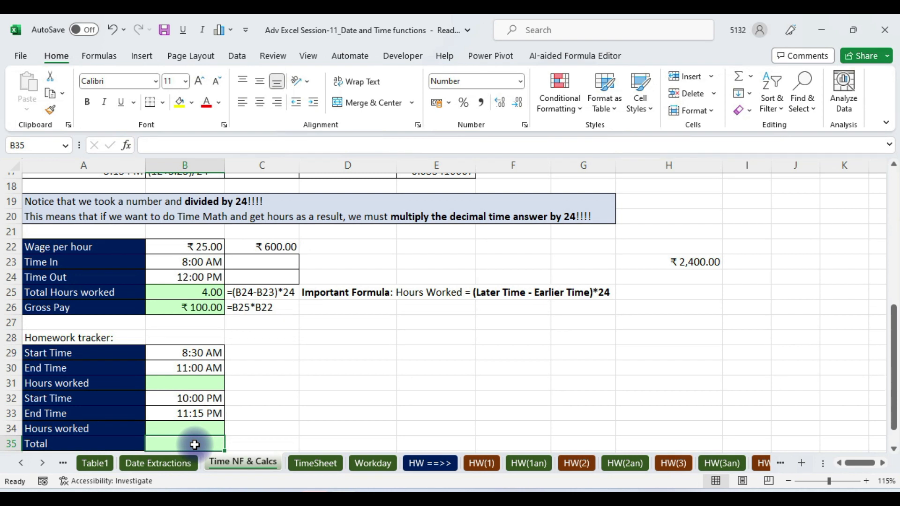
# Enter the formula =B30-B29 in the homework tracker's first Hours worked cell, B31.
pyautogui.click(199, 382)
pyautogui.moveTo(894, 371); pyautogui.dragTo(893, 384)
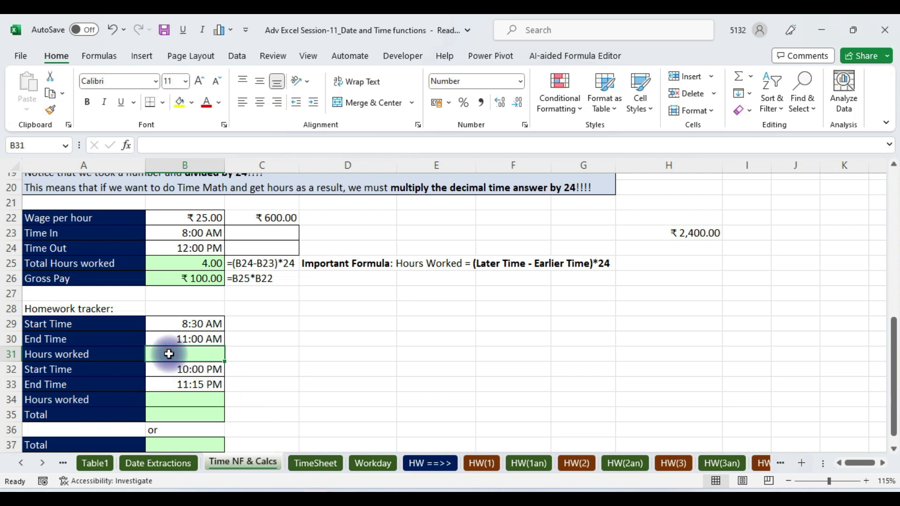
pyautogui.write('=')
pyautogui.click(187, 340)
pyautogui.write('-')
pyautogui.click(177, 324)
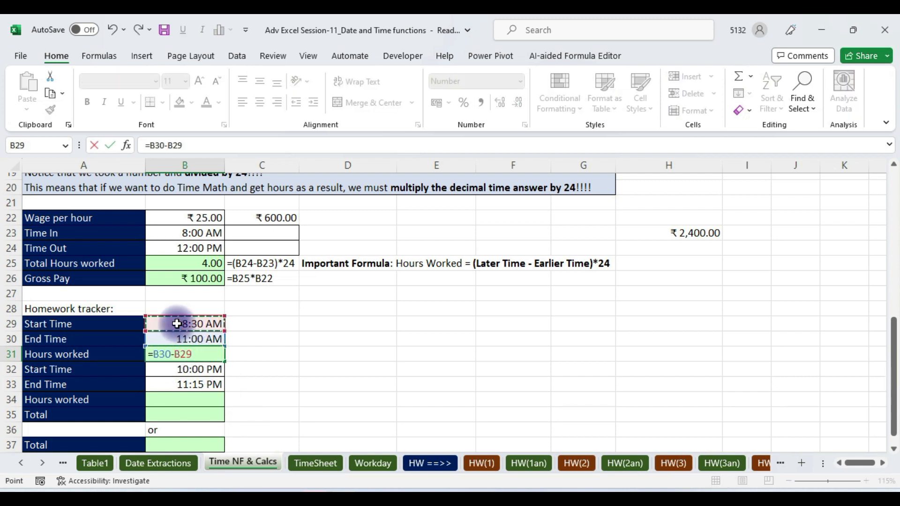
pyautogui.press('Return')
# Change the homework tracker's first Hours worked formula in B31 to =(B30-B29)*24.
pyautogui.click(201, 356)
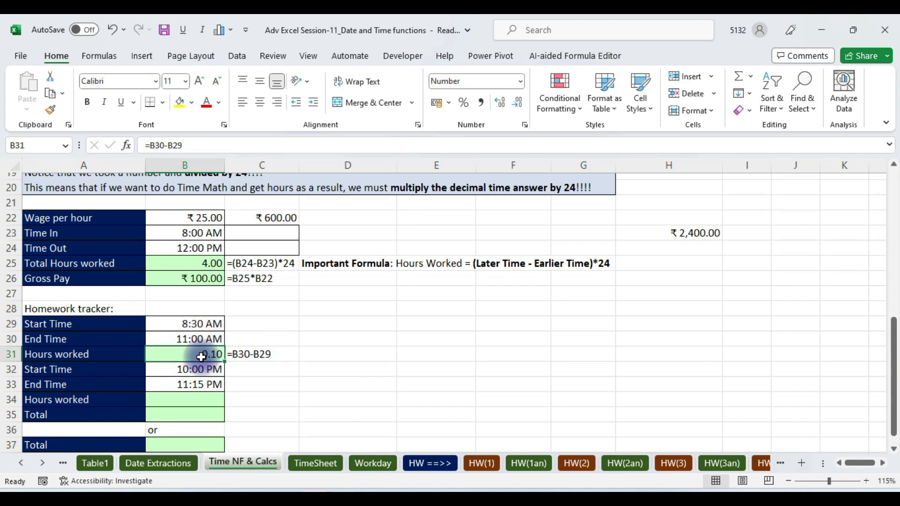
pyautogui.click(202, 146)
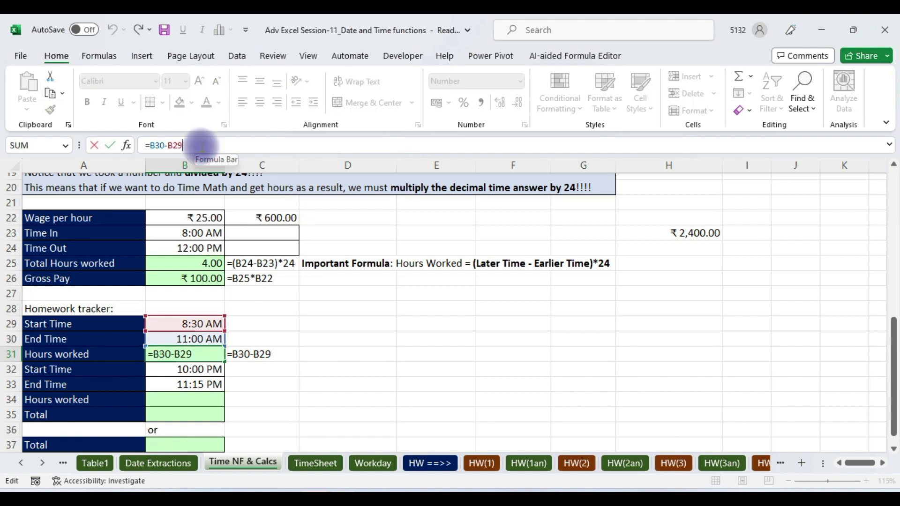
pyautogui.write(')')
pyautogui.click(149, 145)
pyautogui.write('(')
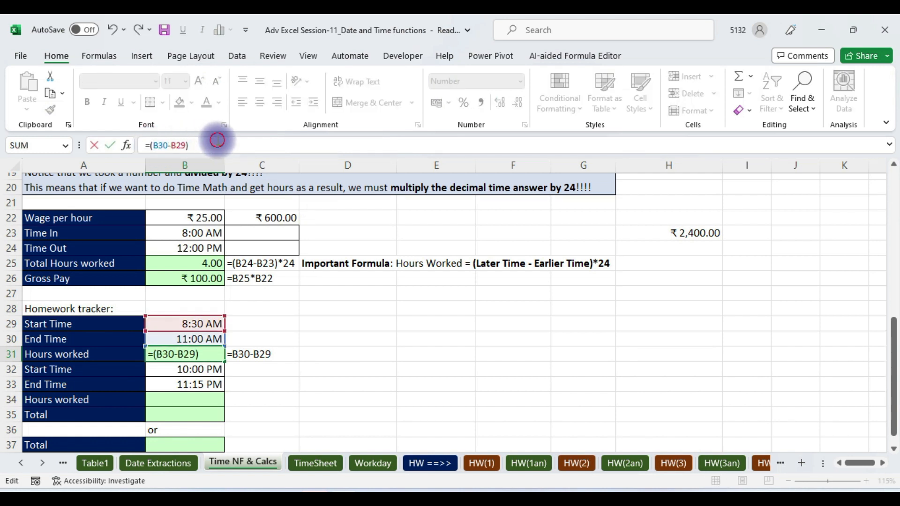
pyautogui.write('*24')
pyautogui.press('Return')
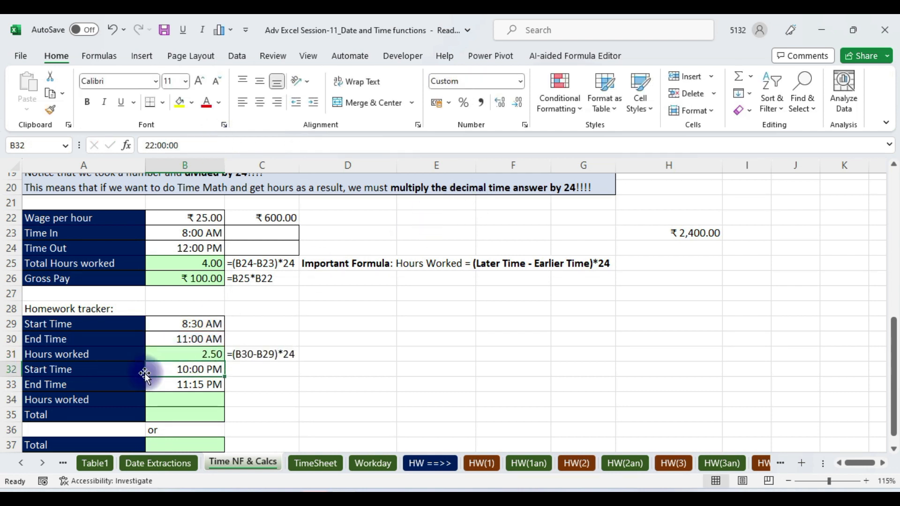
# Enter the formula =B33-B32 in the homework tracker's second Hours worked cell, B34.
pyautogui.click(209, 398)
pyautogui.write('=')
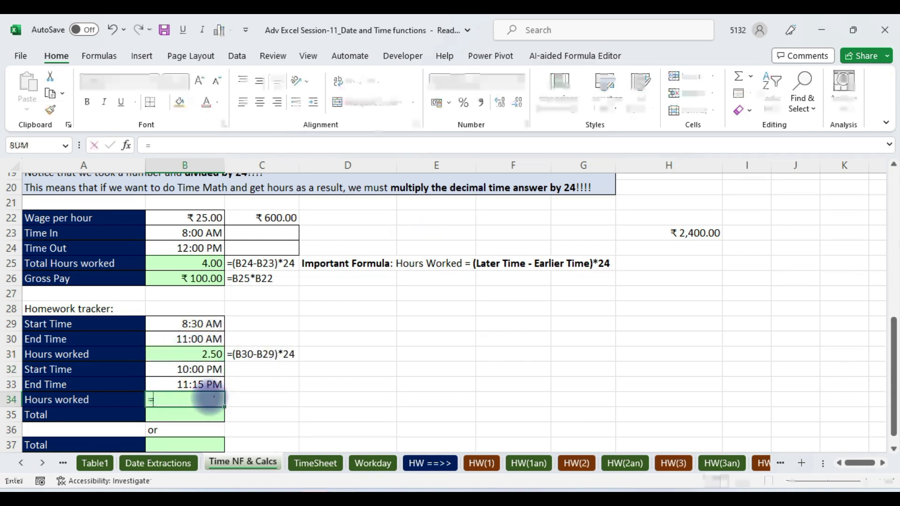
pyautogui.click(194, 385)
pyautogui.write('-')
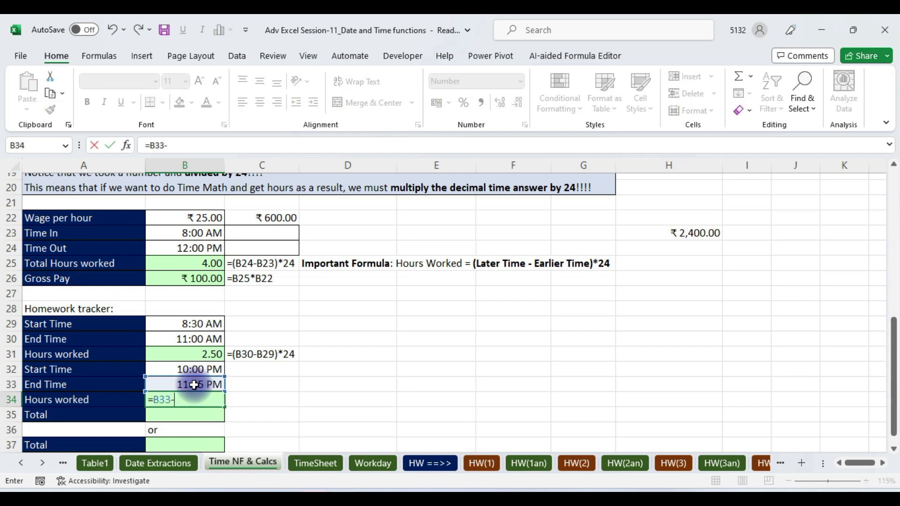
pyautogui.click(191, 371)
pyautogui.press('Return')
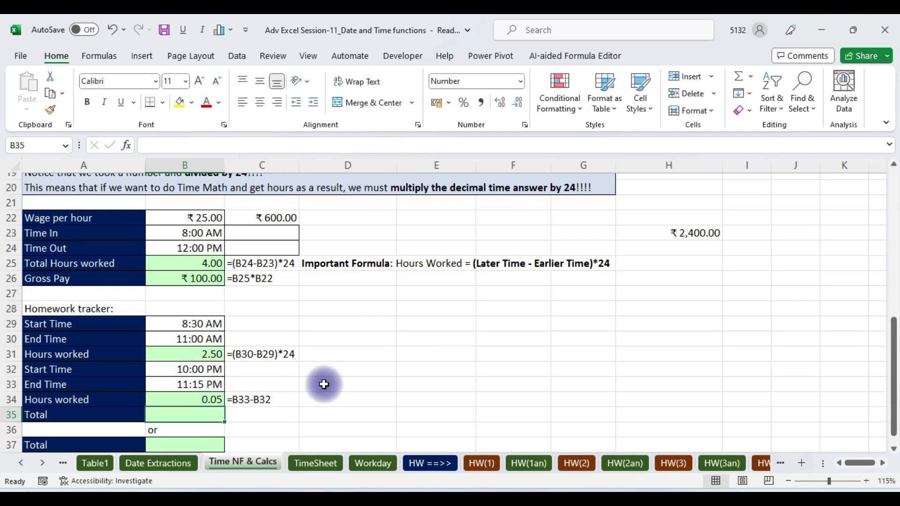
# Change the second Hours worked formula in B34 to =(B33-B32)*24 so it gives hours.
pyautogui.click(202, 398)
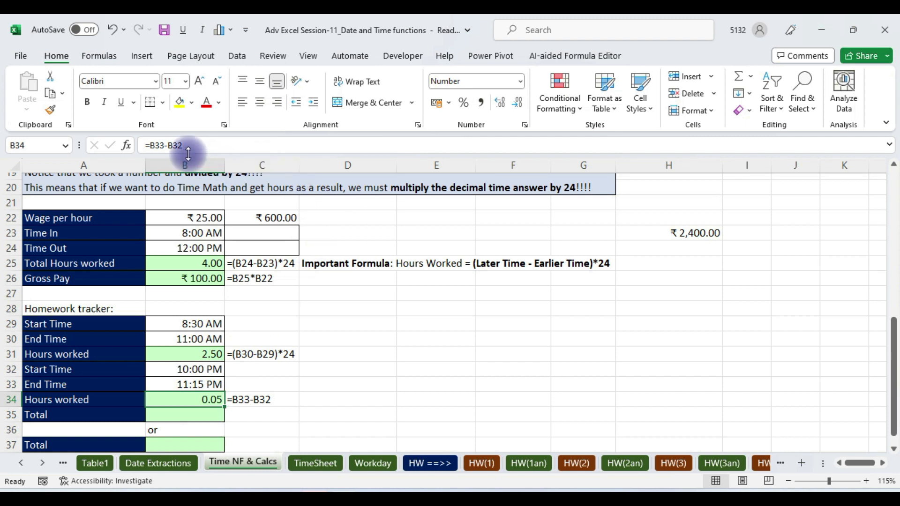
pyautogui.click(187, 146)
pyautogui.write(')')
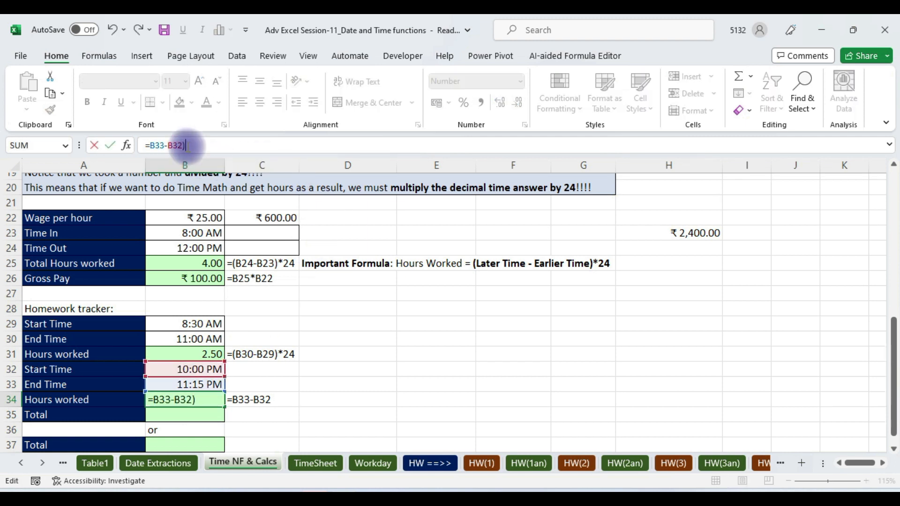
pyautogui.click(149, 146)
pyautogui.write('(')
pyautogui.click(199, 145)
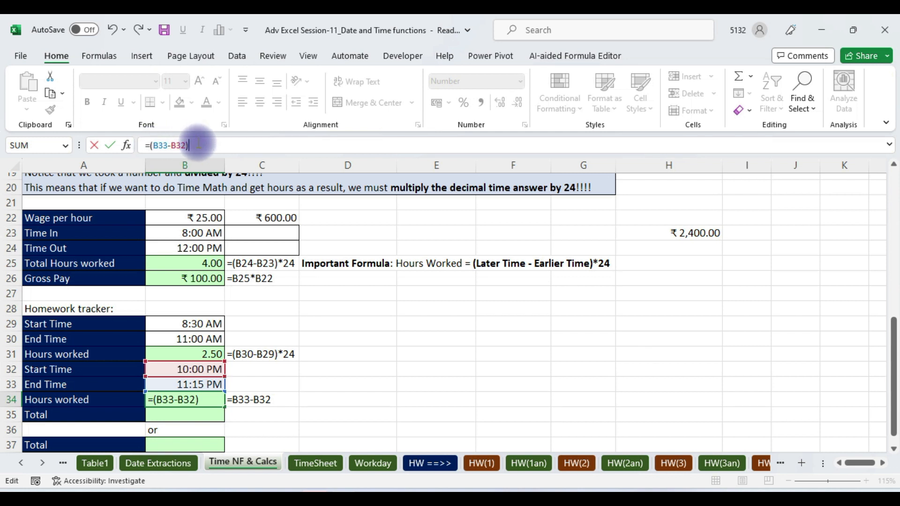
pyautogui.write('*24')
pyautogui.press('Return')
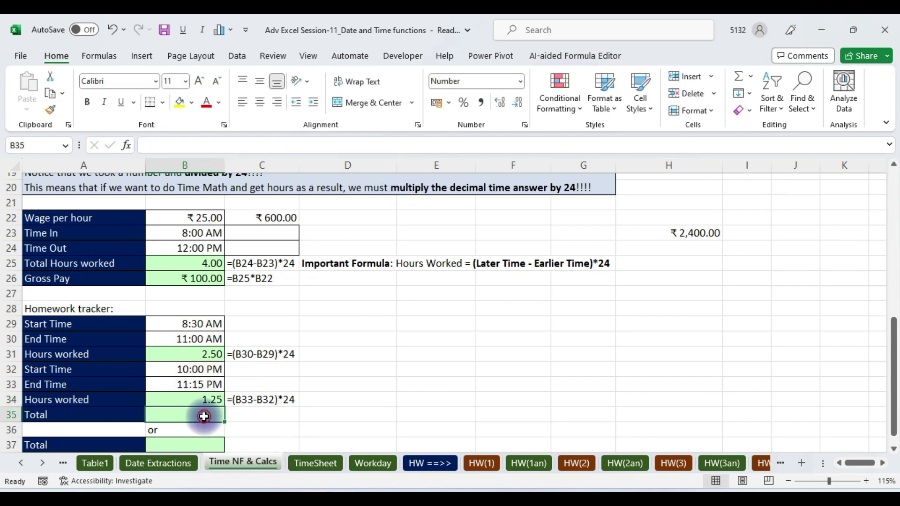
# Add the two Hours worked values in the homework tracker's Total cell B35 with the formula =B31+B34.
pyautogui.write('=')
pyautogui.click(199, 352)
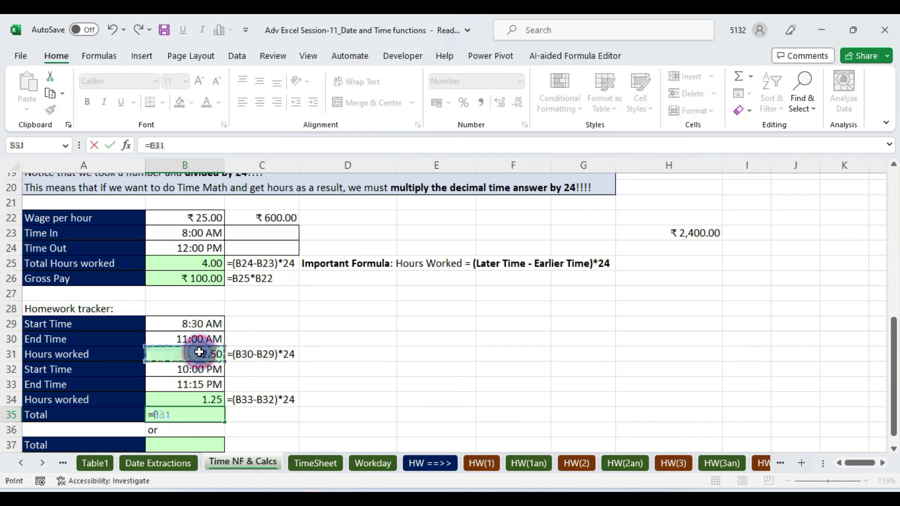
pyautogui.write('+')
pyautogui.click(200, 399)
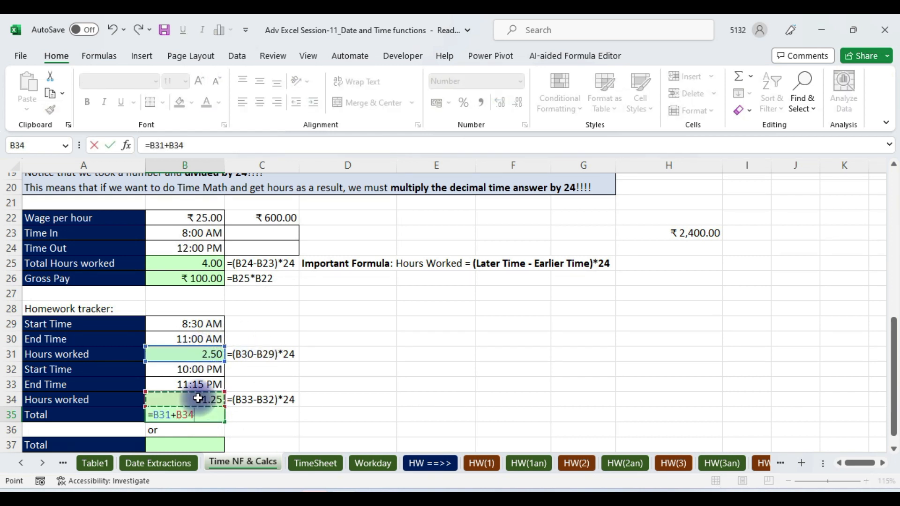
pyautogui.press('Return')
pyautogui.click(505, 410)
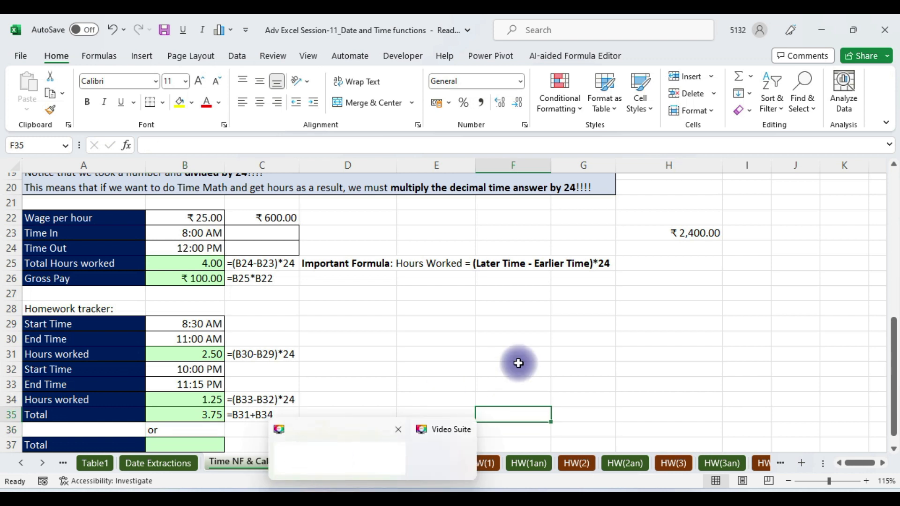
# Open the TimeSheet worksheet and clear the Hours Worked and Gross Pay formulas in E4:F13.
pyautogui.click(328, 461)
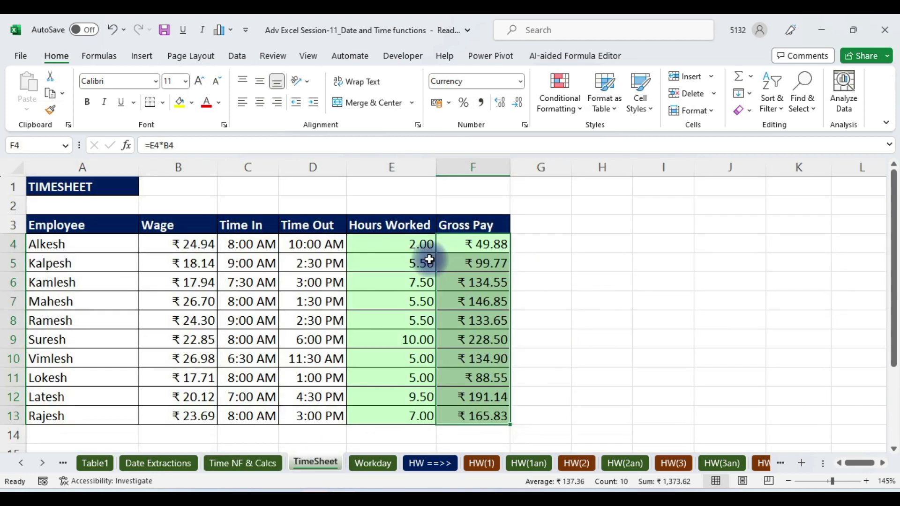
pyautogui.moveTo(379, 245); pyautogui.dragTo(477, 415)
pyautogui.press('Delete')
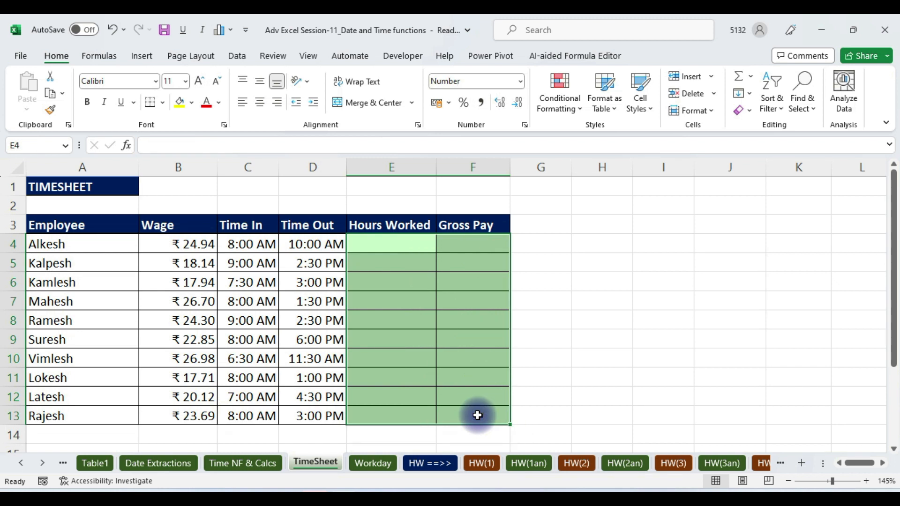
# Review the first employee's wage and times and the empty range E4:F13, and check the Google Meet call for participant replies.
pyautogui.click(179, 247)
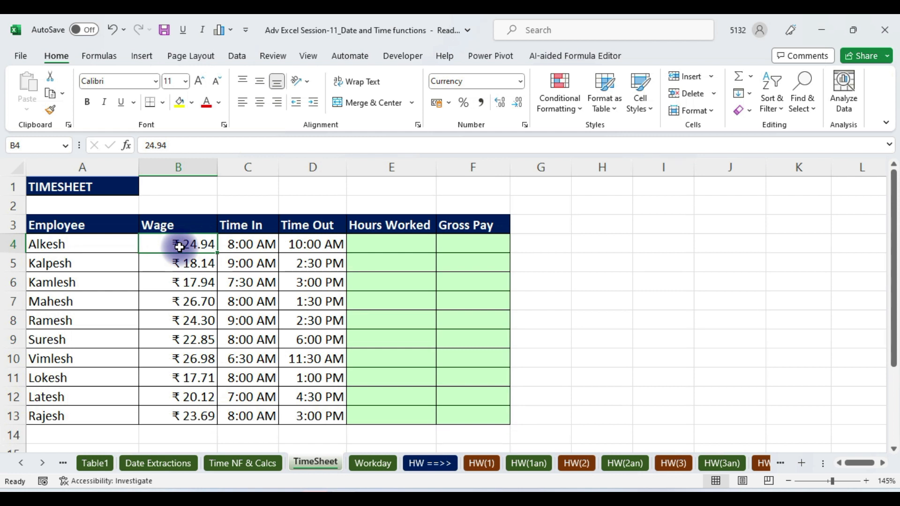
pyautogui.moveTo(261, 244); pyautogui.dragTo(309, 247)
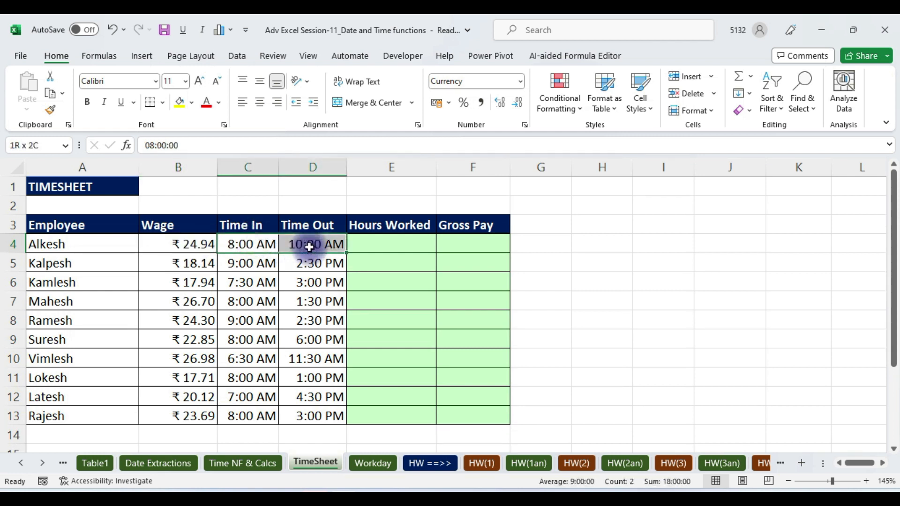
pyautogui.moveTo(382, 239); pyautogui.dragTo(461, 409)
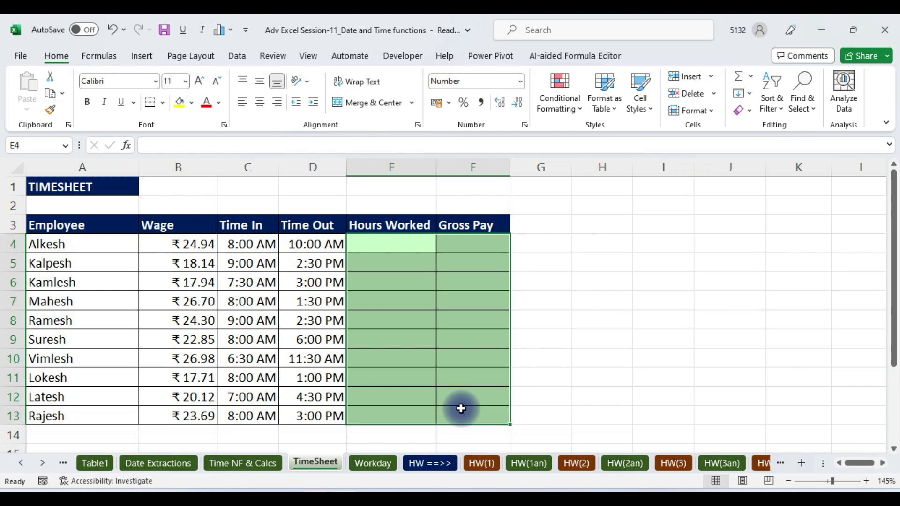
pyautogui.hotkey('alt', 'Tab')
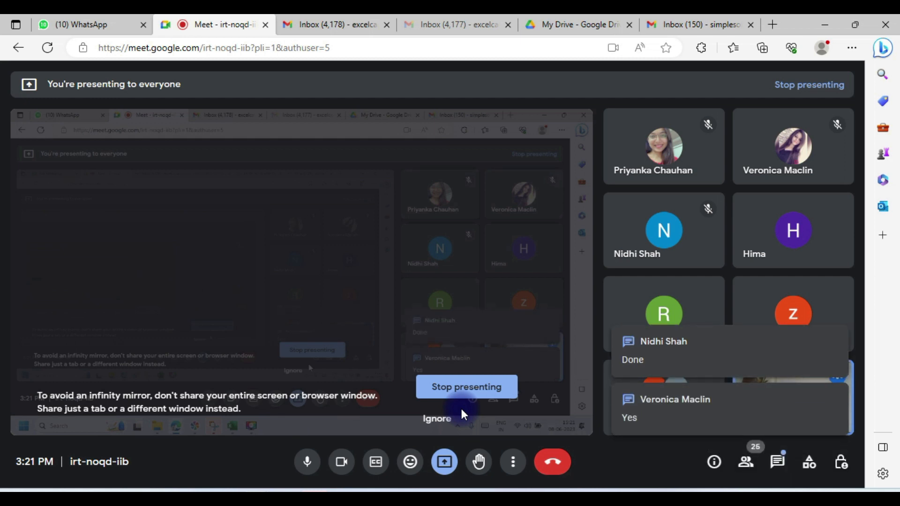
pyautogui.hotkey('alt', 'Tab')
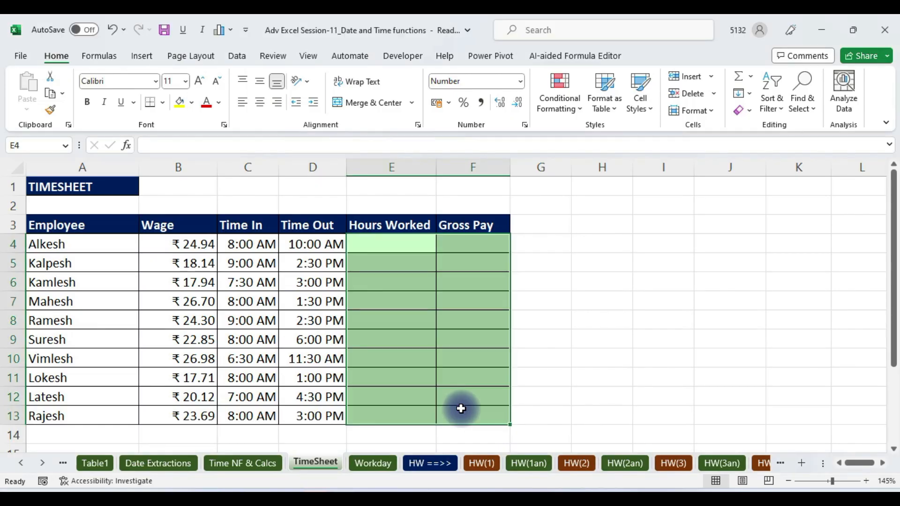
# Enter the formula =D4-C4 in the first employee's Hours Worked cell, E4.
pyautogui.click(397, 249)
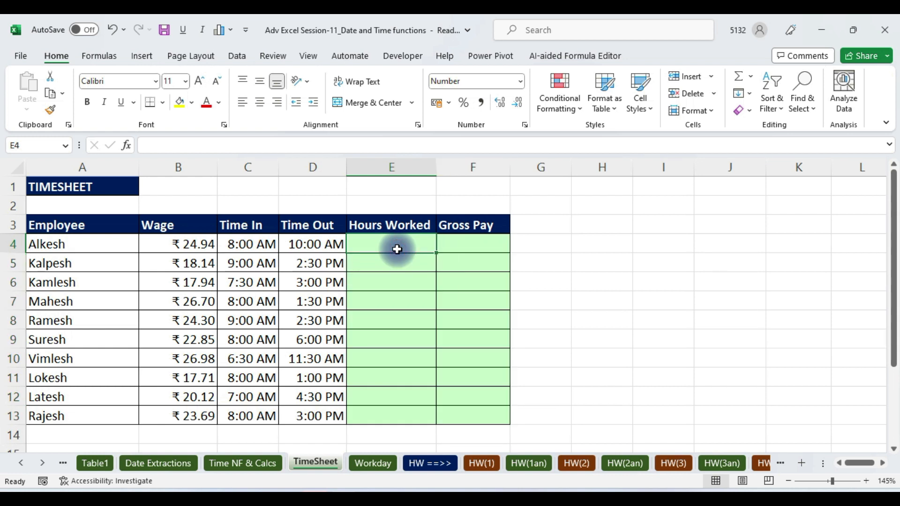
pyautogui.write('=')
pyautogui.click(318, 244)
pyautogui.write('-')
pyautogui.click(236, 242)
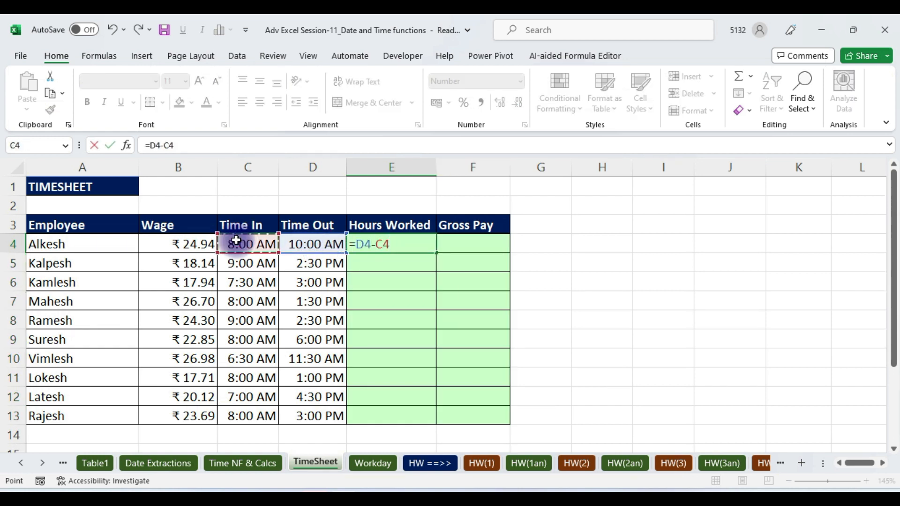
pyautogui.press('Return')
# Enter the comparison calculation =2/24 in the blank cell H4 beside the timesheet.
pyautogui.click(424, 242)
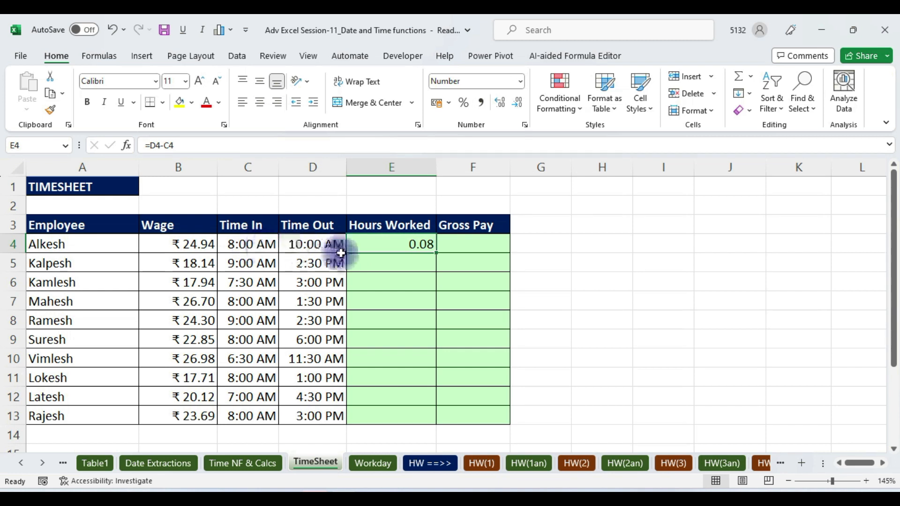
pyautogui.click(584, 243)
pyautogui.write('=2/24')
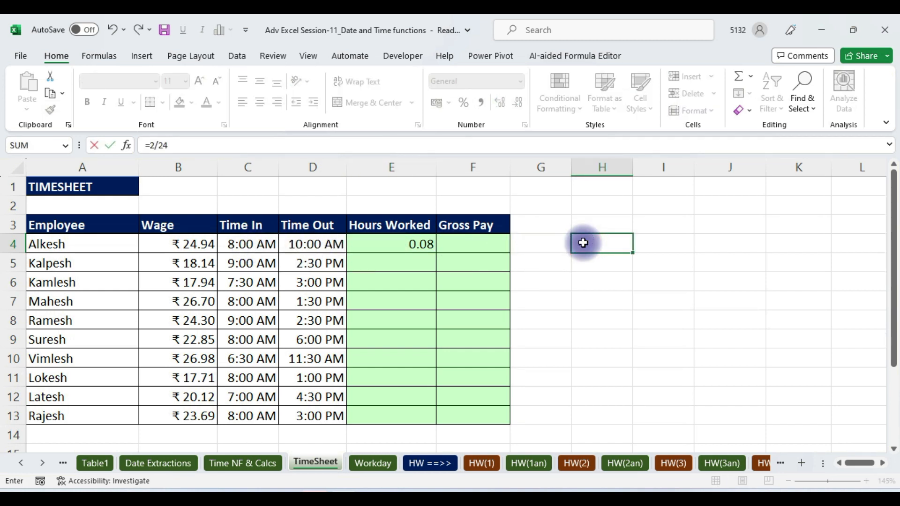
pyautogui.press('Return')
# Format the =2/24 result in H4 to show two decimal places.
pyautogui.click(623, 242)
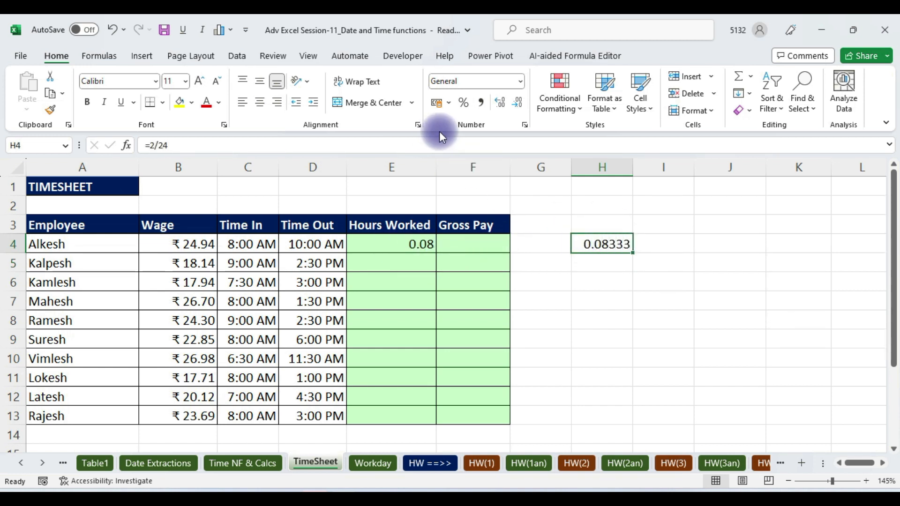
pyautogui.click(516, 106)
pyautogui.click(517, 106)
pyautogui.click(517, 106)
pyautogui.click(517, 106)
pyautogui.click(502, 105)
pyautogui.click(502, 105)
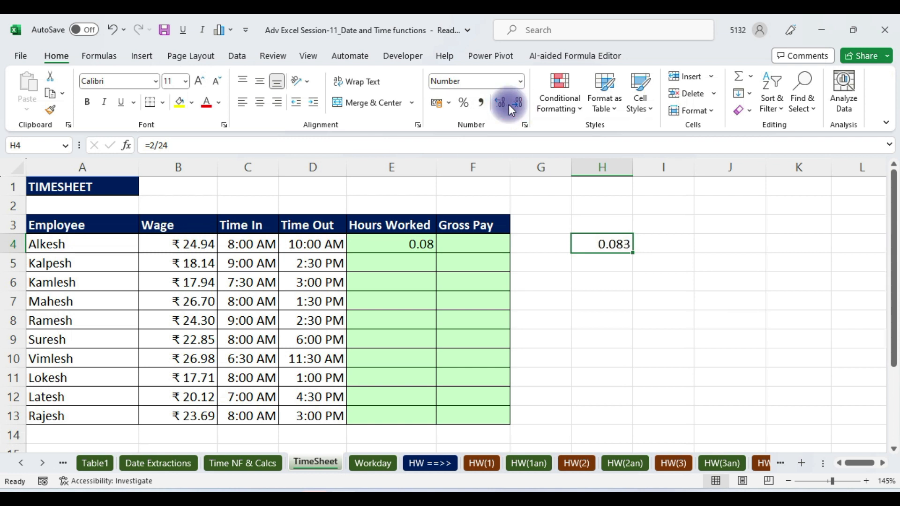
pyautogui.click(517, 105)
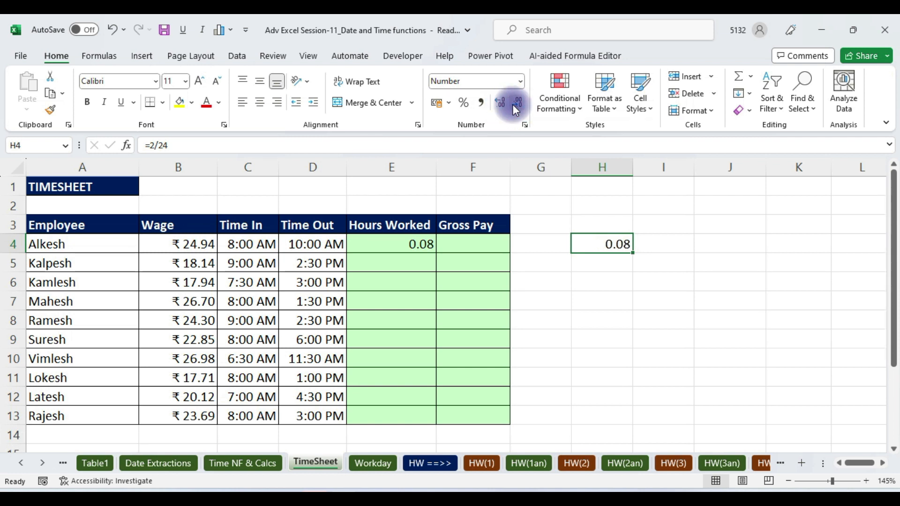
# Change the first employee's Hours Worked formula in E4 to =(D4-C4)*24.
pyautogui.click(417, 240)
pyautogui.click(190, 145)
pyautogui.write(')')
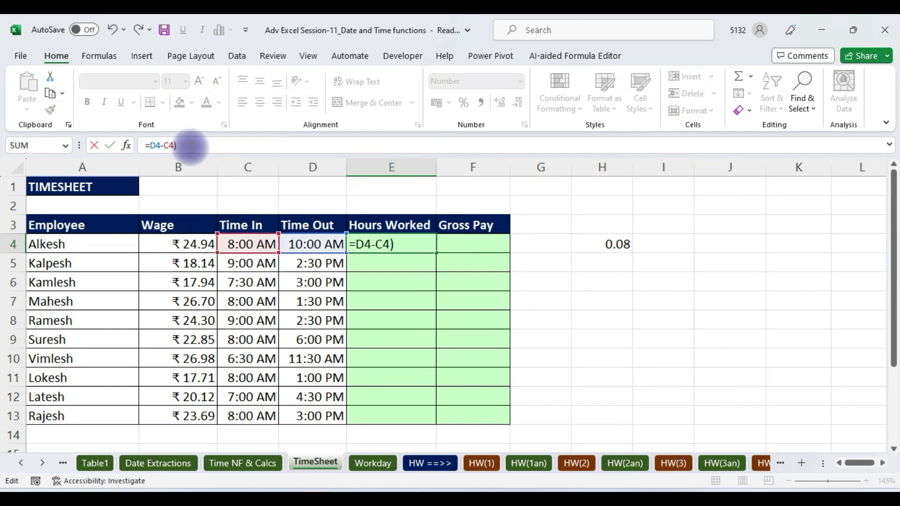
pyautogui.write('*24')
pyautogui.click(151, 145)
pyautogui.write('(')
pyautogui.press('Return')
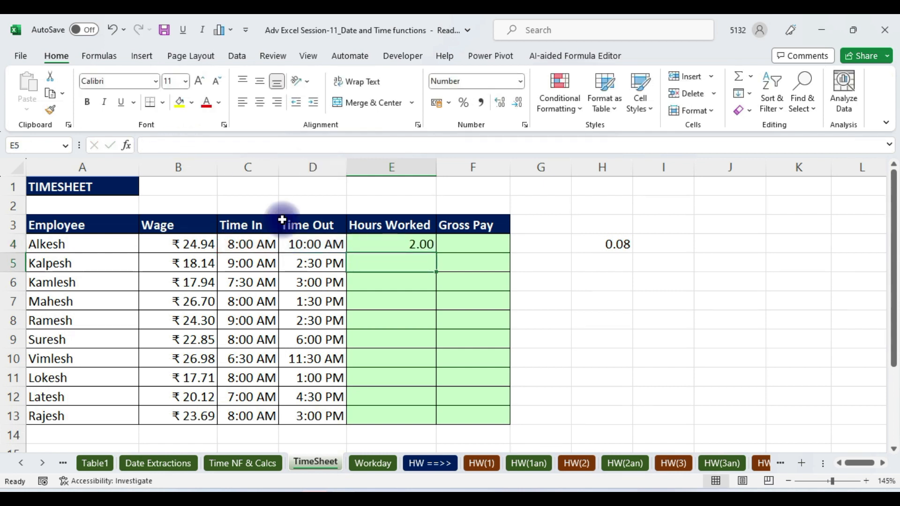
# Fill the Hours Worked formula from E4 down through E13 for all employees.
pyautogui.click(390, 244)
pyautogui.hotkey('shift', 'Down')
pyautogui.hotkey('shift', 'Down')
pyautogui.hotkey('shift', 'Down')
pyautogui.hotkey('shift', 'Down')
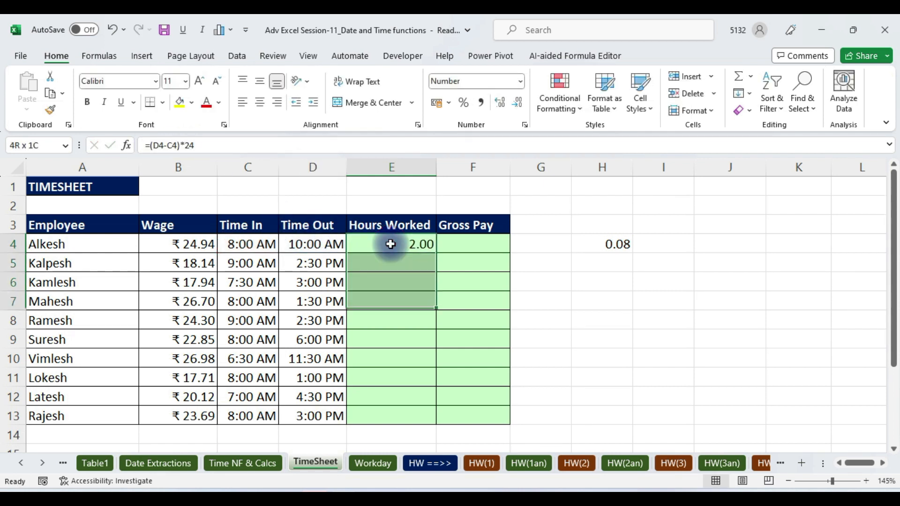
pyautogui.hotkey('shift', 'Down')
pyautogui.hotkey('shift', 'Down')
pyautogui.hotkey('shift', 'Down')
pyautogui.hotkey('shift', 'Down')
pyautogui.hotkey('shift', 'Down')
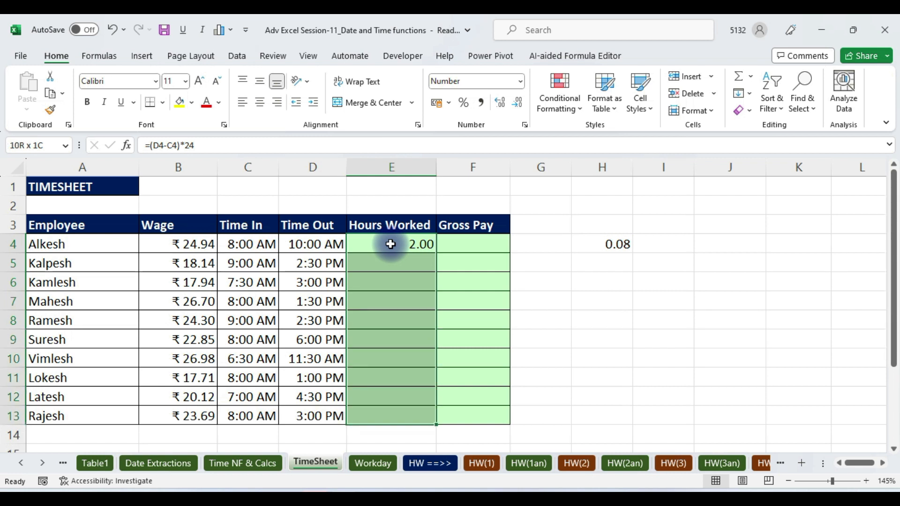
pyautogui.hotkey('ctrl', 'd')
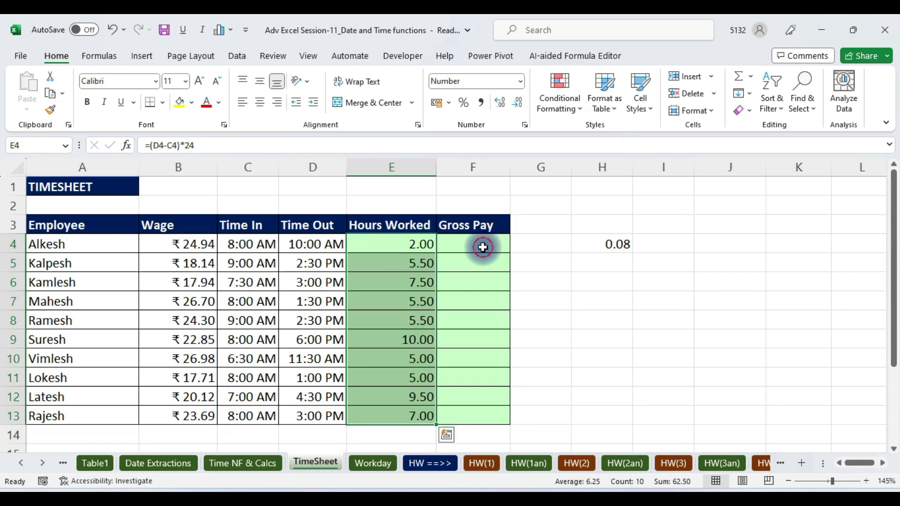
# Calculate the first employee's Gross Pay in F4 with the formula =E4*B4.
pyautogui.click(482, 247)
pyautogui.write('=')
pyautogui.click(389, 243)
pyautogui.write('*')
pyautogui.click(192, 244)
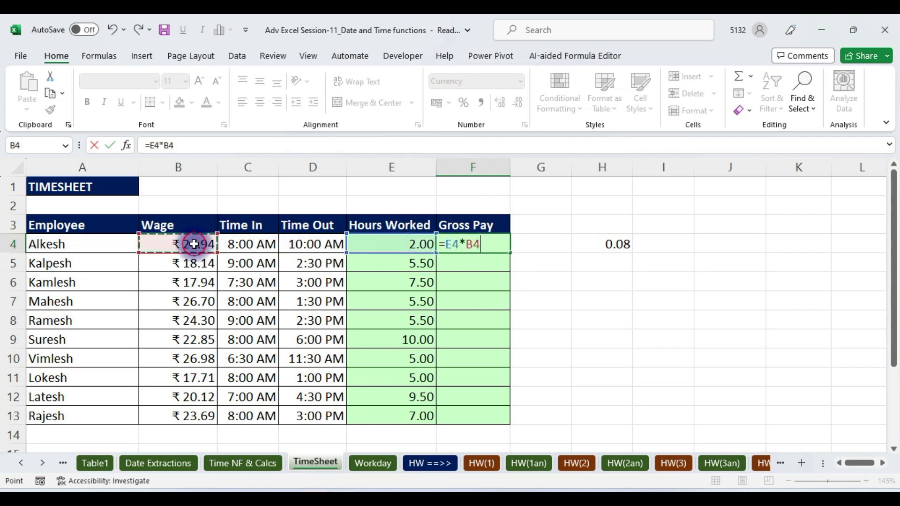
pyautogui.press('Return')
# Fill the Gross Pay formula from F4 down through F13 and clear the scratch calculation in H4.
pyautogui.moveTo(451, 244); pyautogui.dragTo(452, 416)
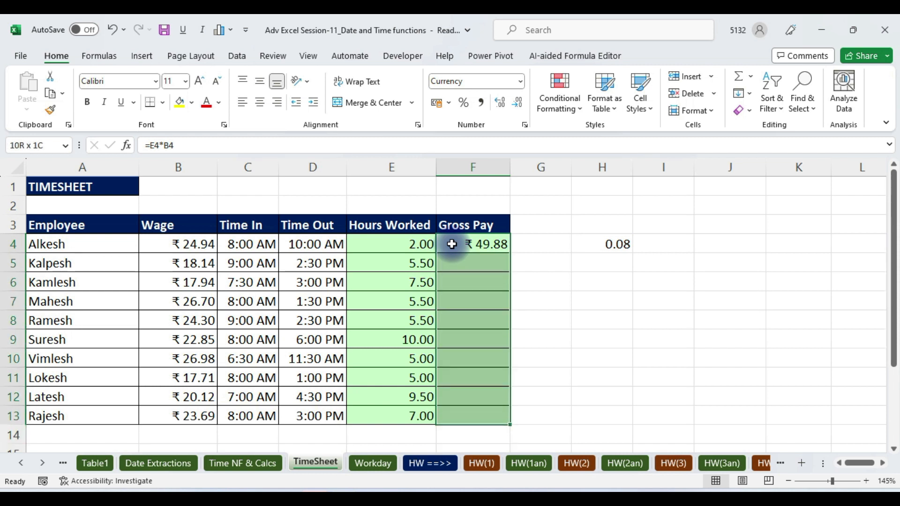
pyautogui.hotkey('ctrl', 'd')
pyautogui.moveTo(619, 230); pyautogui.dragTo(616, 281)
pyautogui.press('Delete')
pyautogui.click(745, 288)
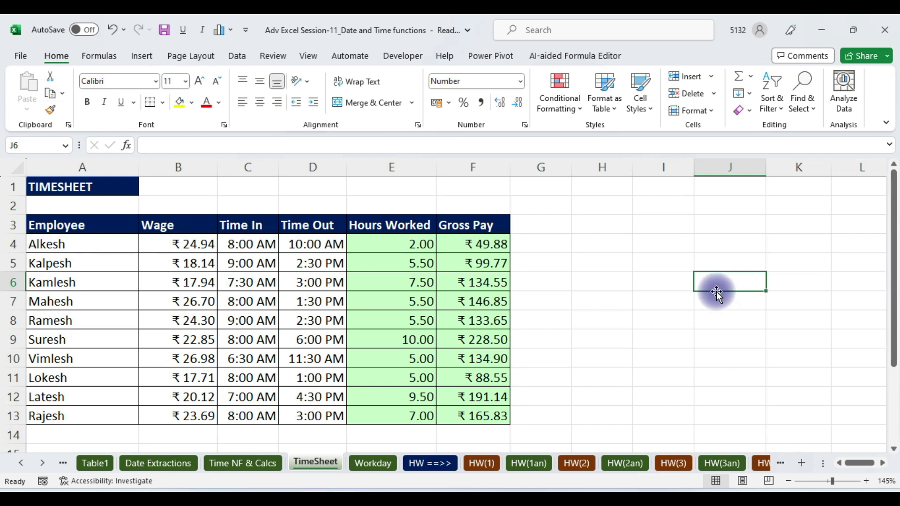
# Switch to the Workday sheet.
pyautogui.click(371, 463)
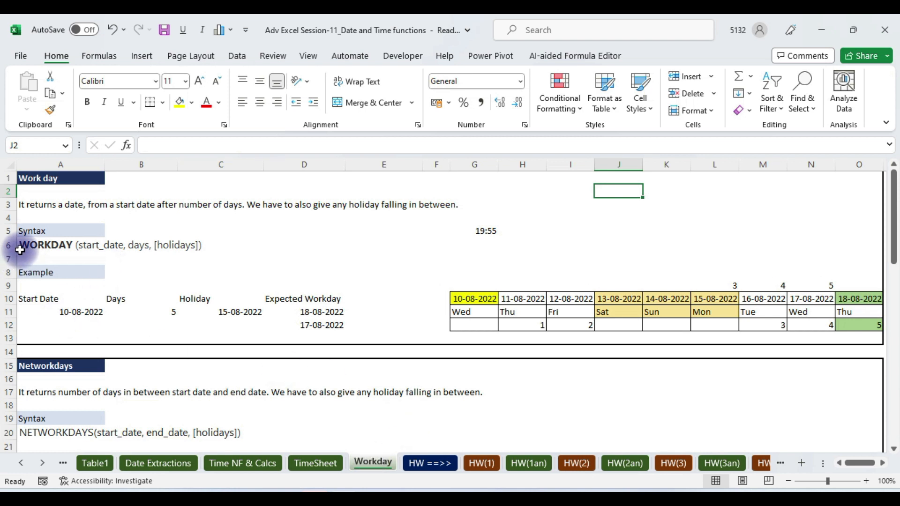
pyautogui.click(300, 242)
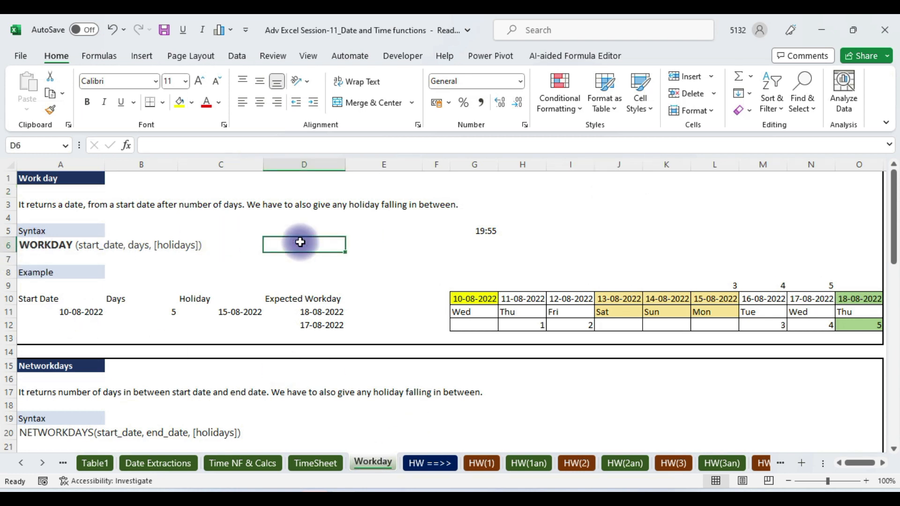
pyautogui.write('=wor')
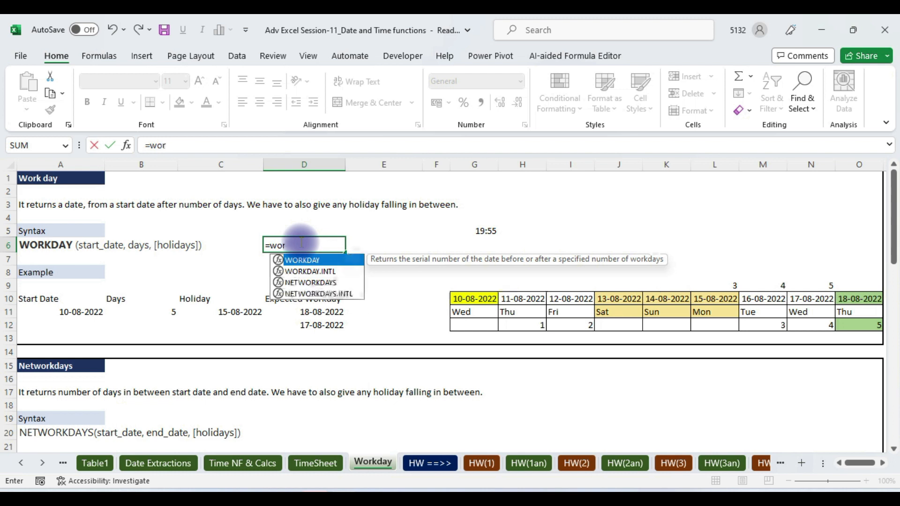
pyautogui.write('kday')
pyautogui.press('Tab')
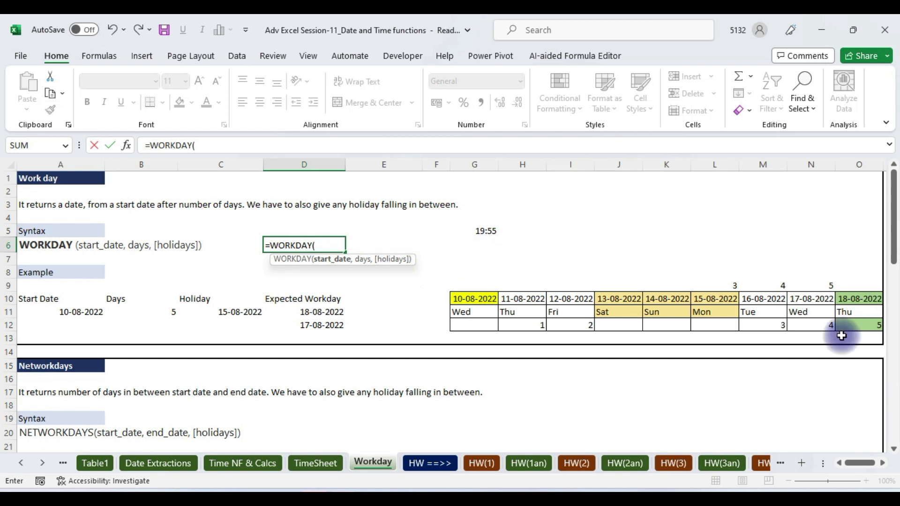
pyautogui.click(893, 451)
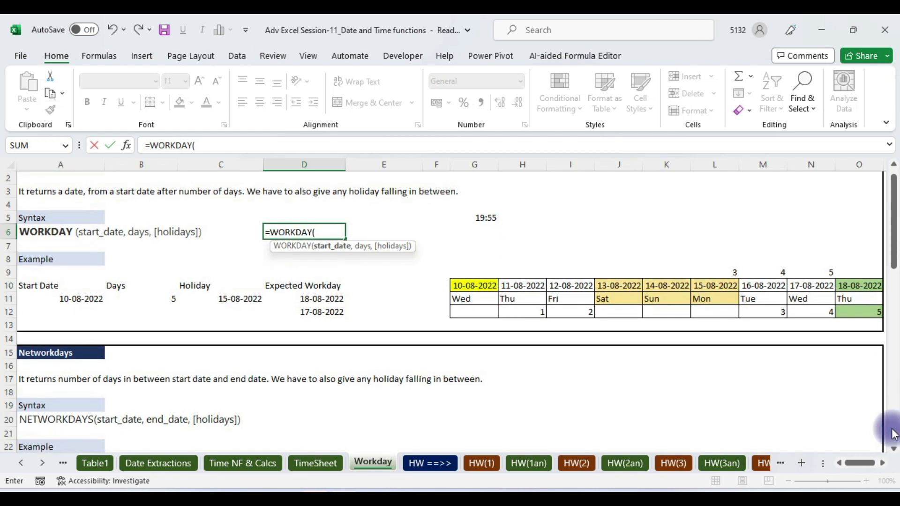
pyautogui.moveTo(478, 285); pyautogui.dragTo(844, 311)
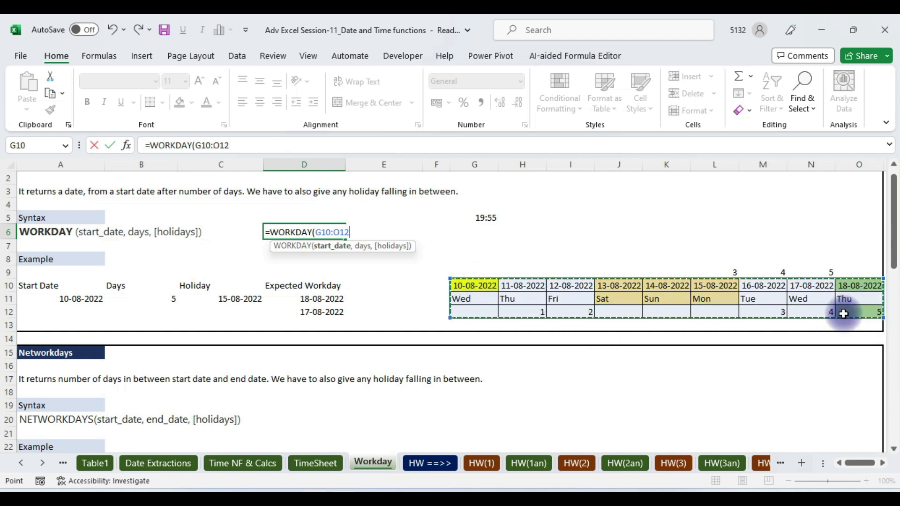
pyautogui.press('Escape')
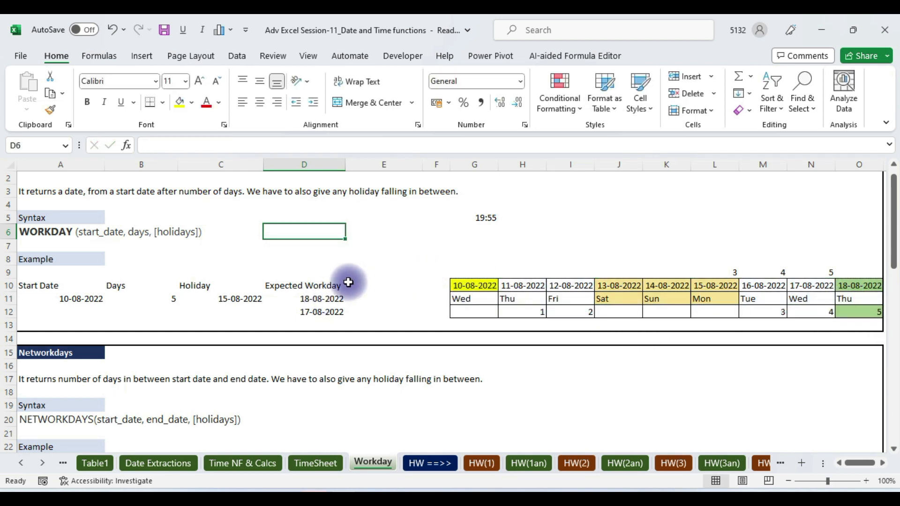
# Clear the Expected Workday results in D11:D12 and fill both cells with a light green colour.
pyautogui.moveTo(302, 296); pyautogui.dragTo(302, 309)
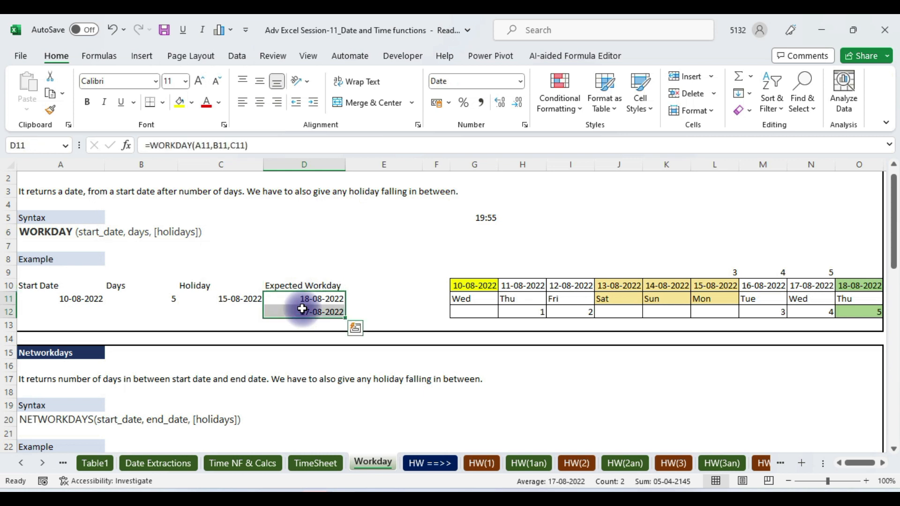
pyautogui.press('Delete')
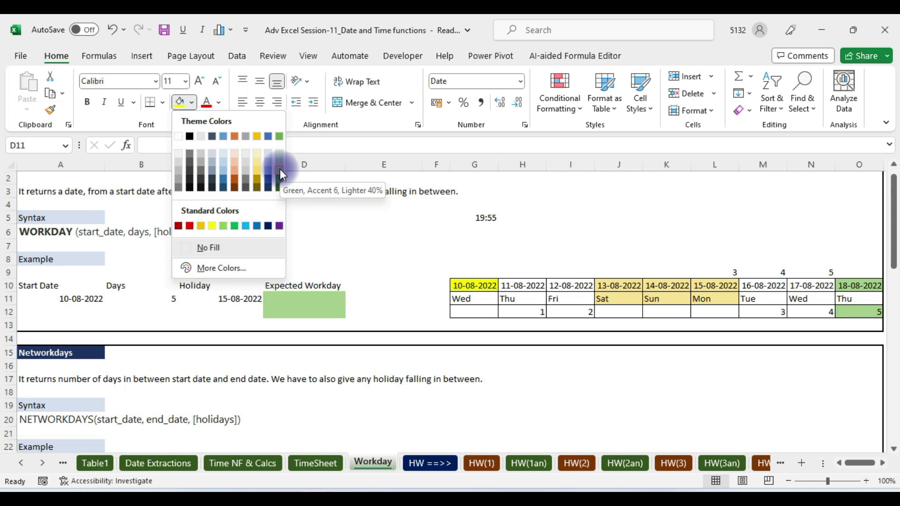
pyautogui.click(280, 162)
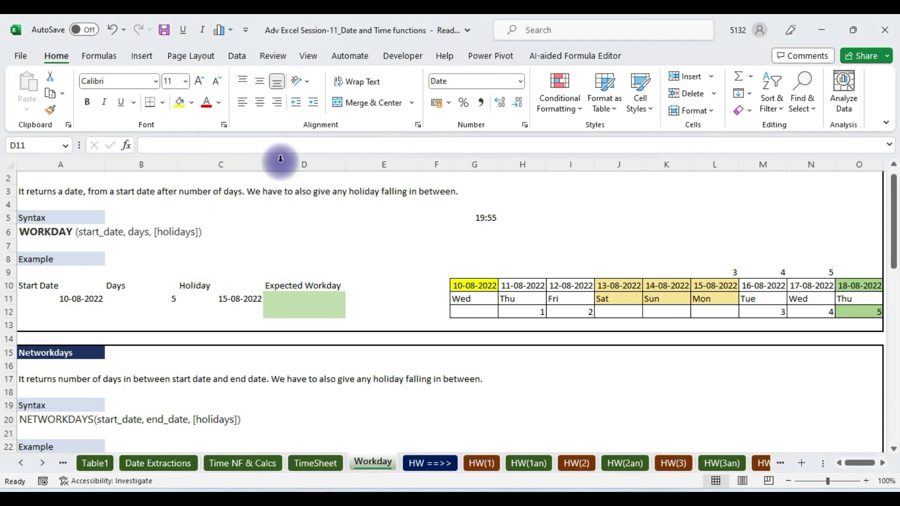
# Calculate the Expected Workday in D11 with WORKDAY, using A11 as start date, B11 as days and C11 as holidays.
pyautogui.click(318, 298)
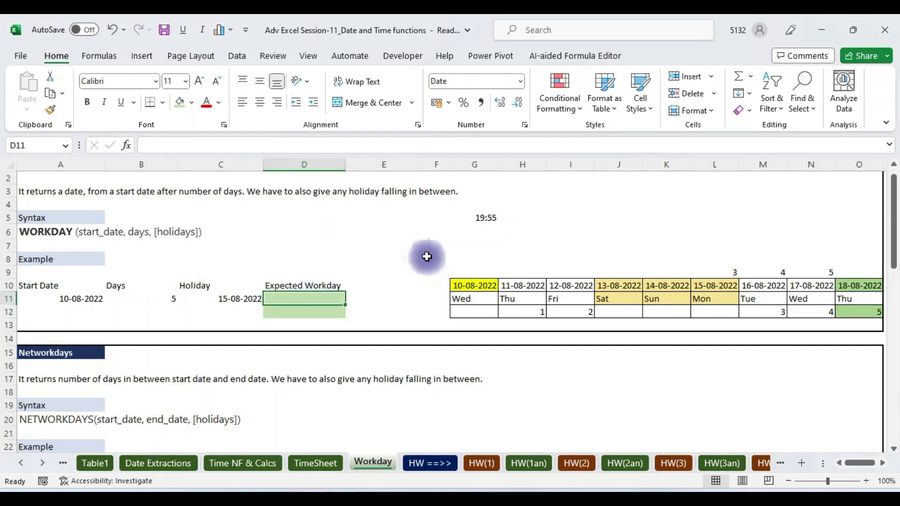
pyautogui.write('=wor')
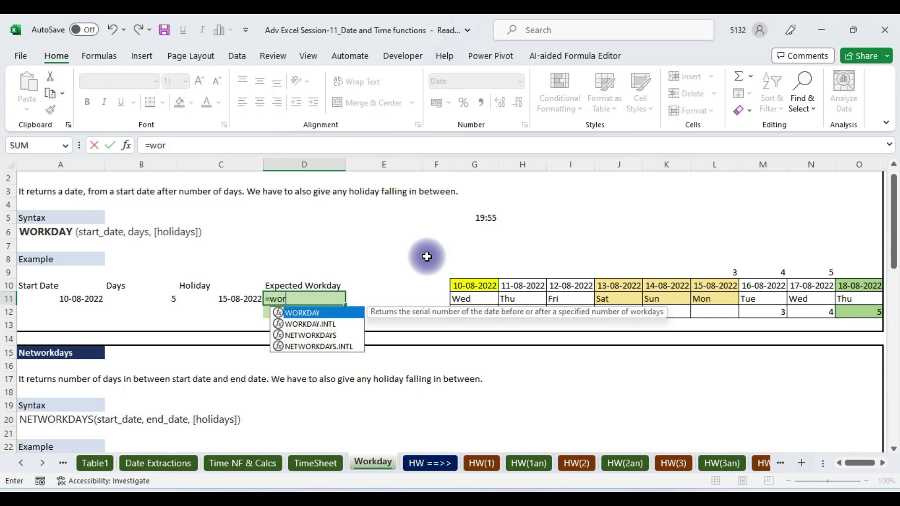
pyautogui.press('Tab')
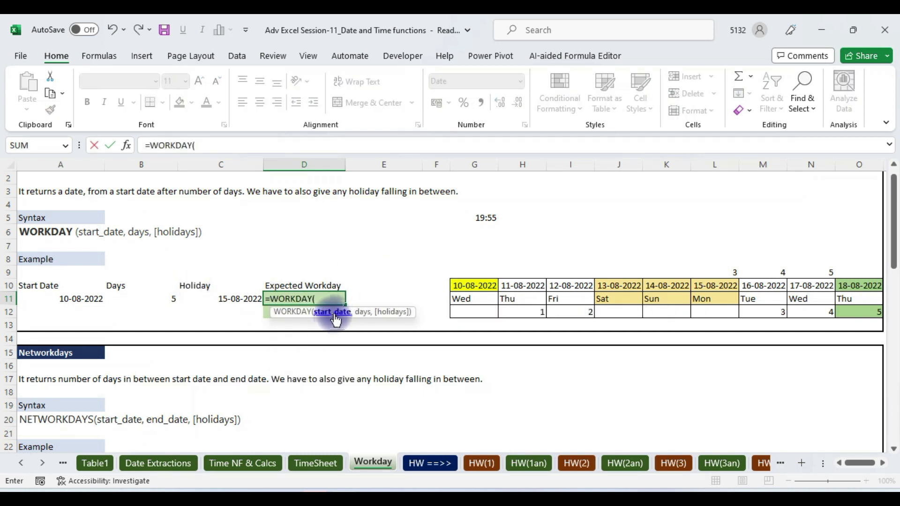
pyautogui.click(131, 151)
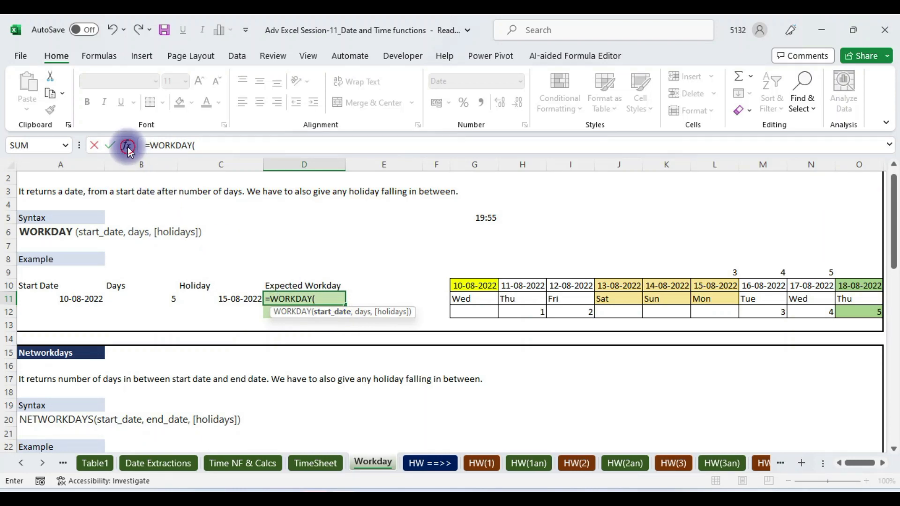
pyautogui.moveTo(221, 169); pyautogui.dragTo(627, 60)
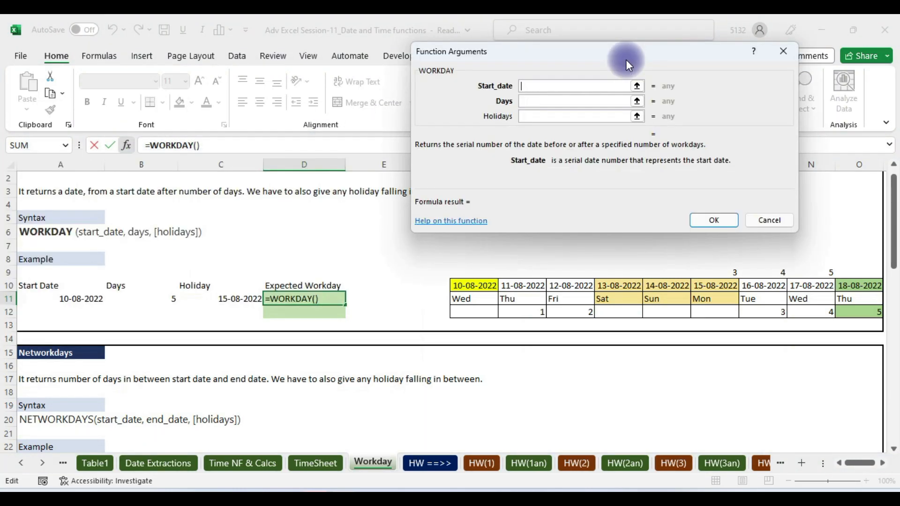
pyautogui.click(77, 299)
pyautogui.click(524, 100)
pyautogui.click(524, 100)
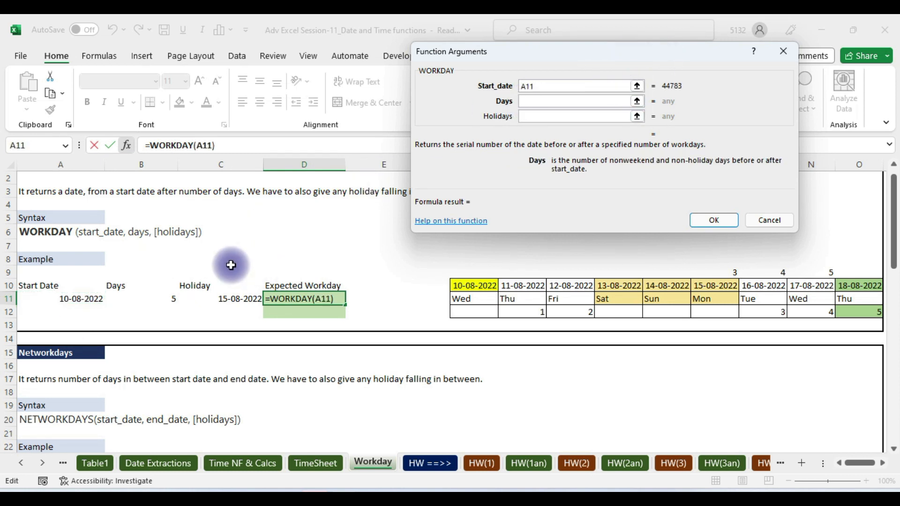
pyautogui.click(159, 305)
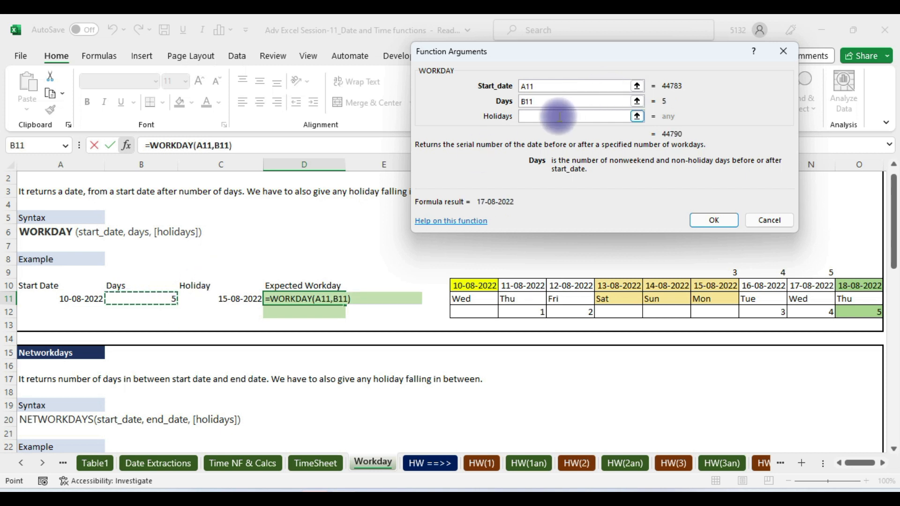
pyautogui.click(530, 117)
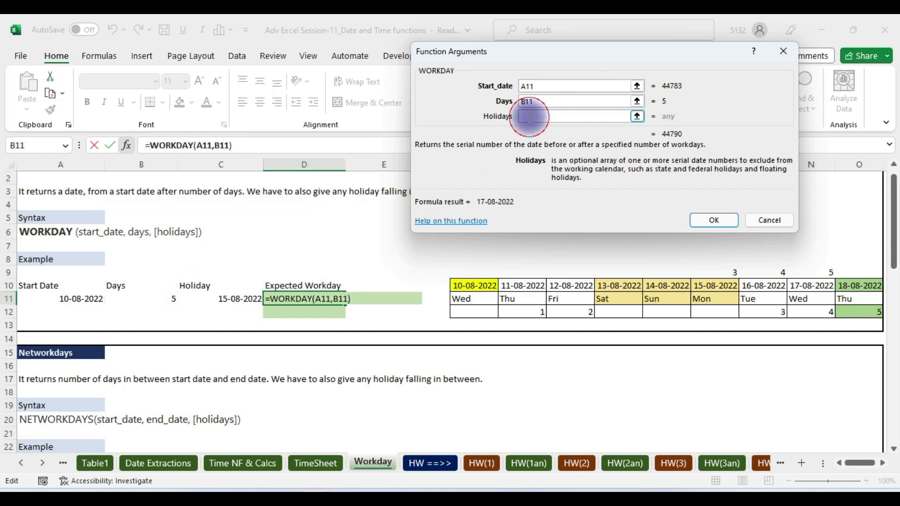
pyautogui.click(227, 294)
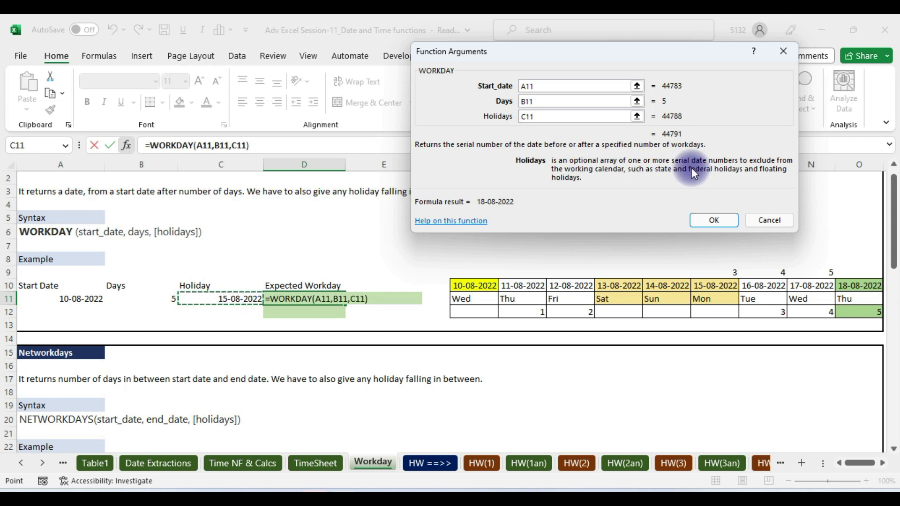
pyautogui.click(715, 218)
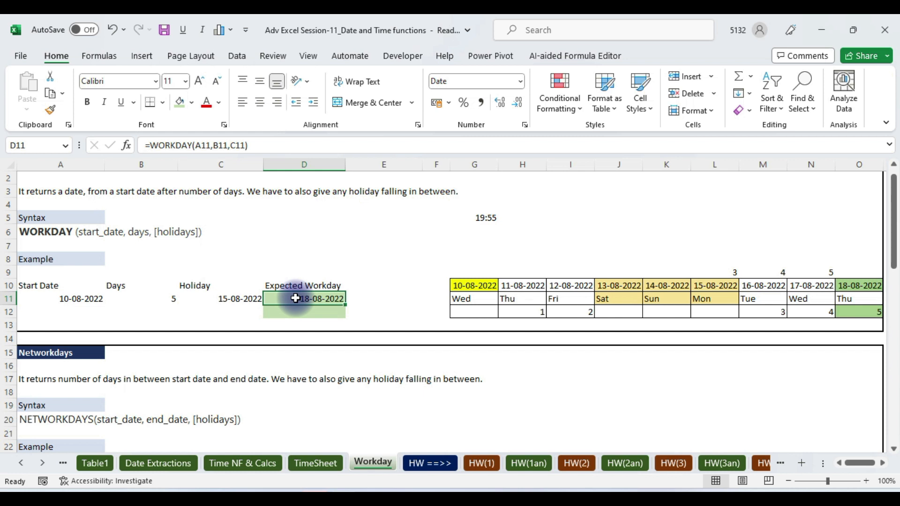
# Examine the dates, weekdays and workday count in G10:O12, including the weekend and holiday columns, against the WORKDAY result in D11.
pyautogui.moveTo(483, 289); pyautogui.dragTo(870, 286)
pyautogui.moveTo(469, 303); pyautogui.dragTo(768, 298)
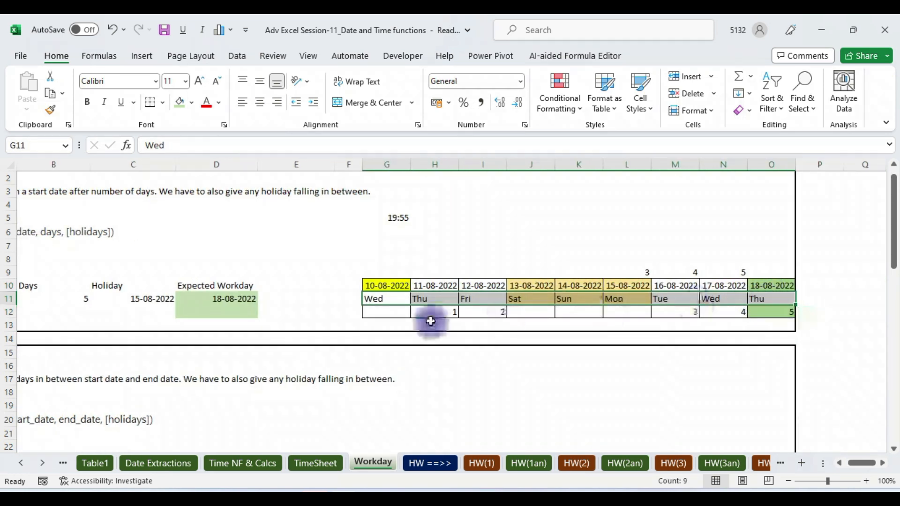
pyautogui.moveTo(382, 284); pyautogui.dragTo(380, 287)
pyautogui.click(380, 287)
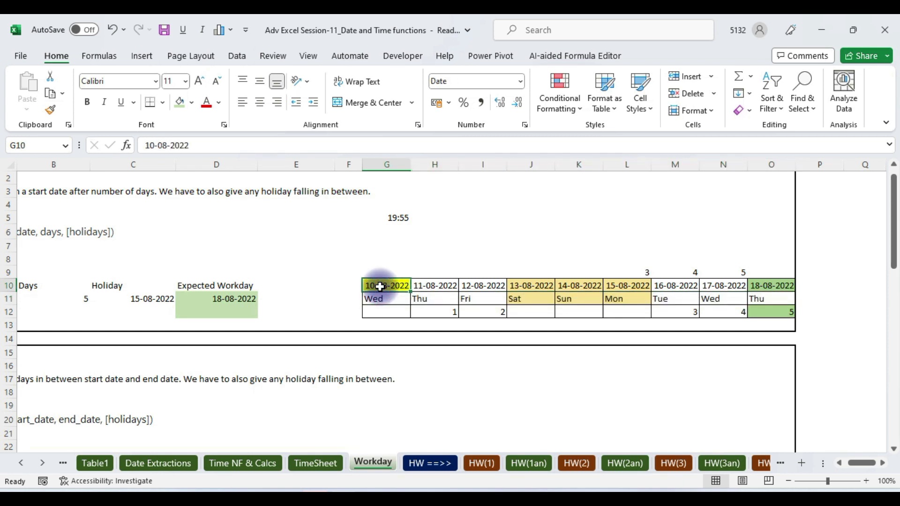
pyautogui.click(444, 309)
pyautogui.click(478, 312)
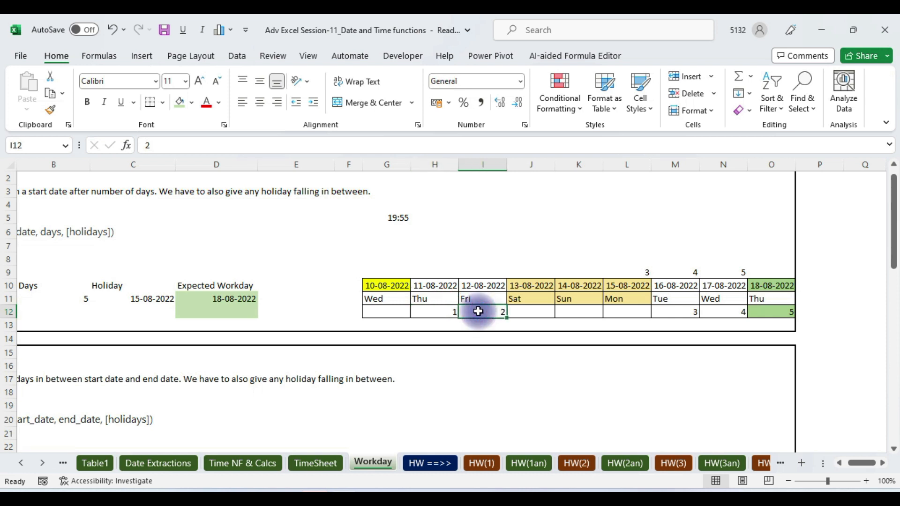
pyautogui.moveTo(535, 285); pyautogui.dragTo(585, 313)
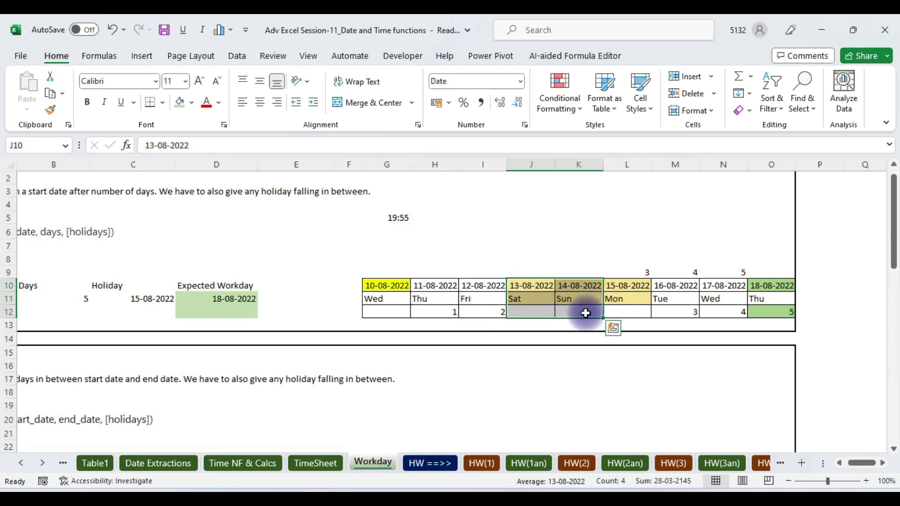
pyautogui.click(632, 285)
pyautogui.moveTo(632, 286); pyautogui.dragTo(538, 313)
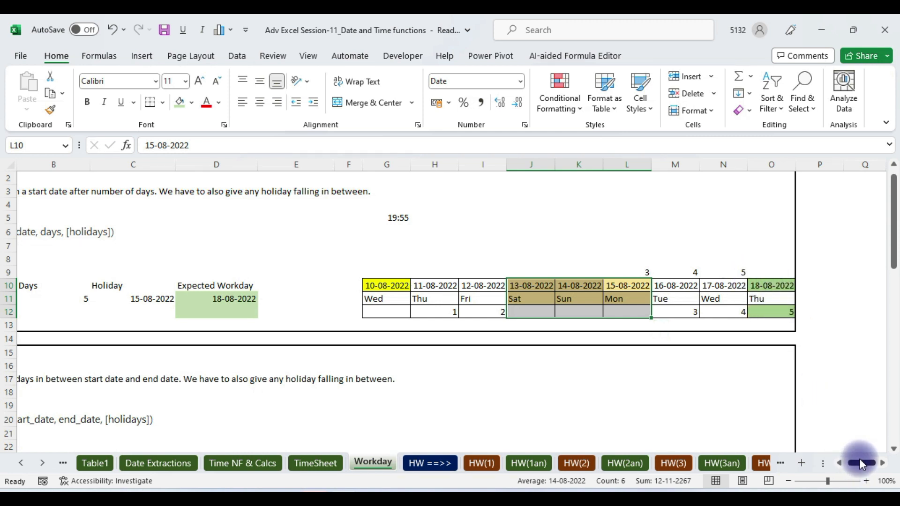
pyautogui.moveTo(862, 463); pyautogui.dragTo(832, 462)
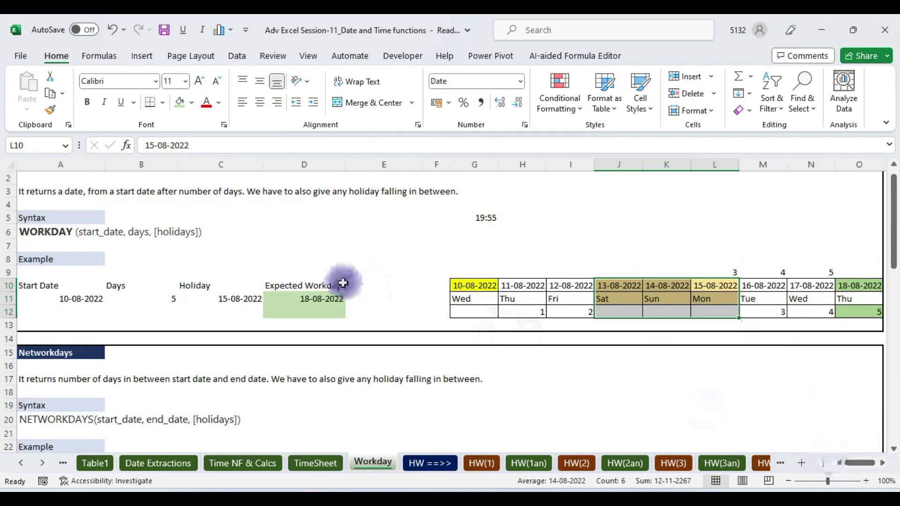
pyautogui.click(316, 294)
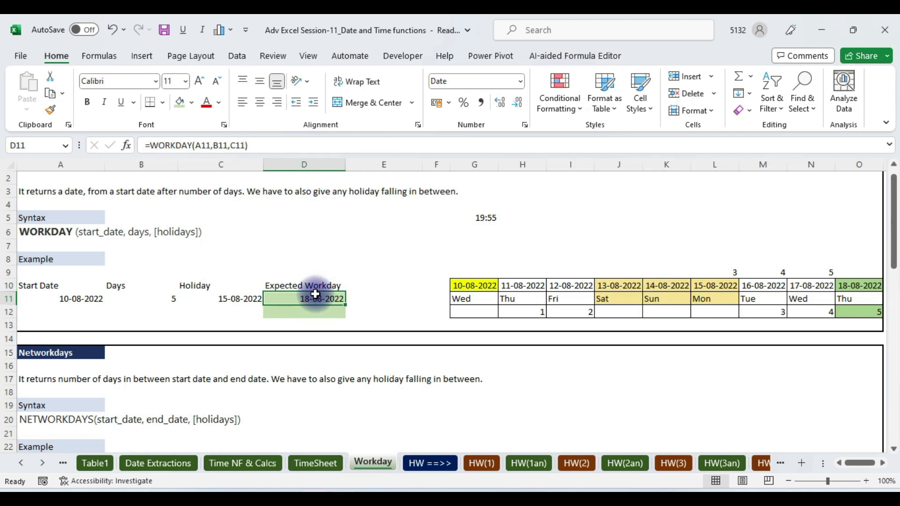
pyautogui.hotkey('alt', 'Tab')
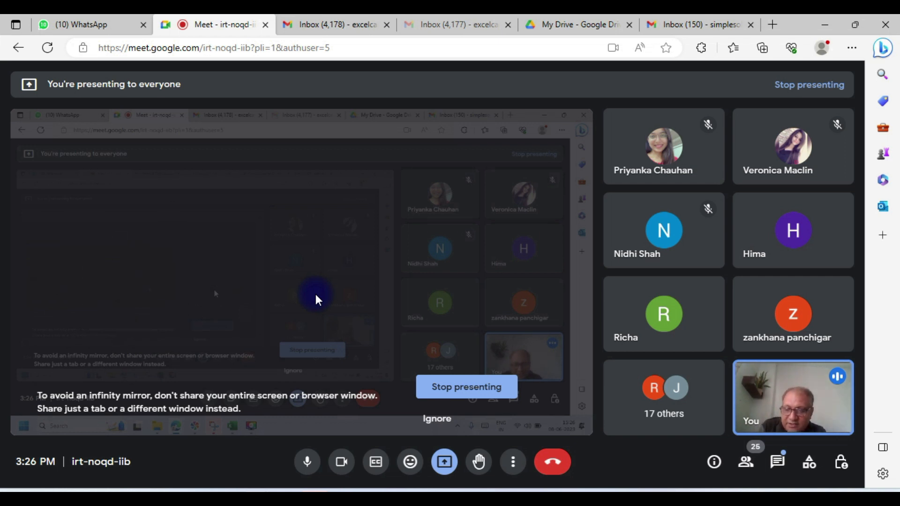
pyautogui.hotkey('alt', 'Tab')
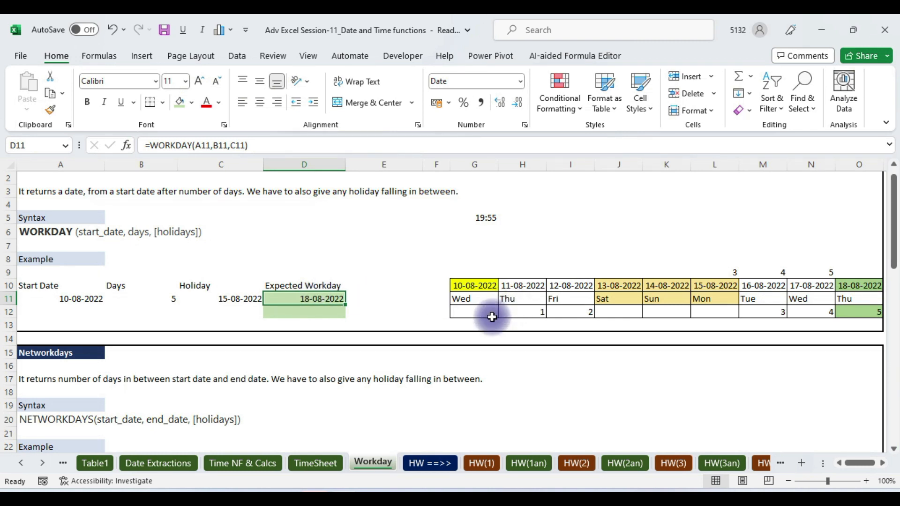
# Start a WORKDAY.INTL formula in D12 and open its function arguments.
pyautogui.click(301, 314)
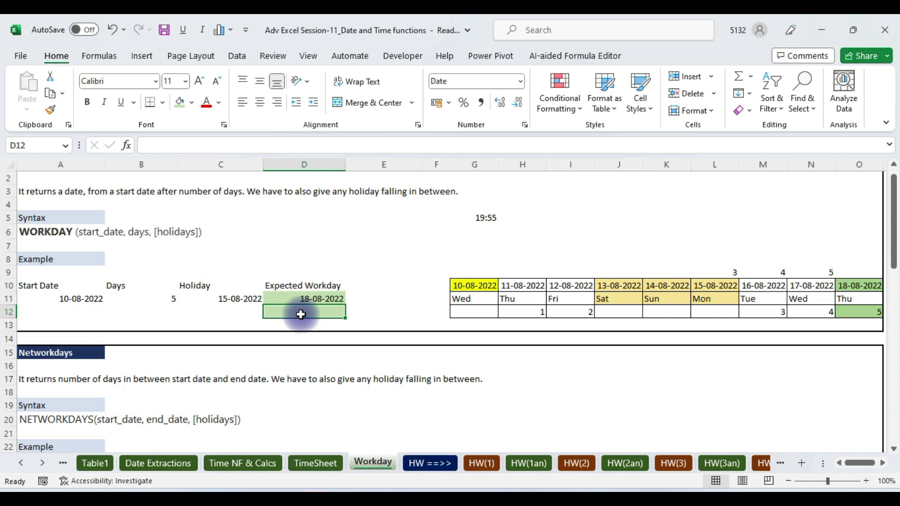
pyautogui.write('=n')
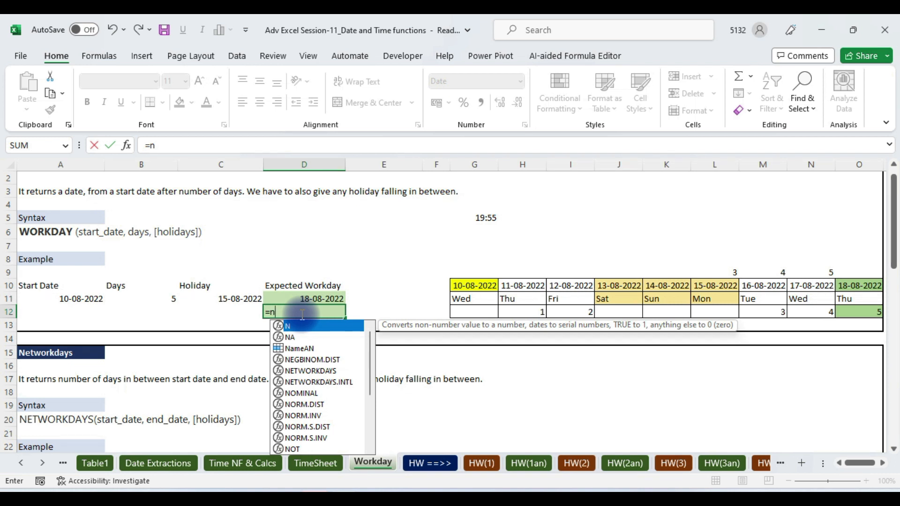
pyautogui.press('BackSpace')
pyautogui.write('wor')
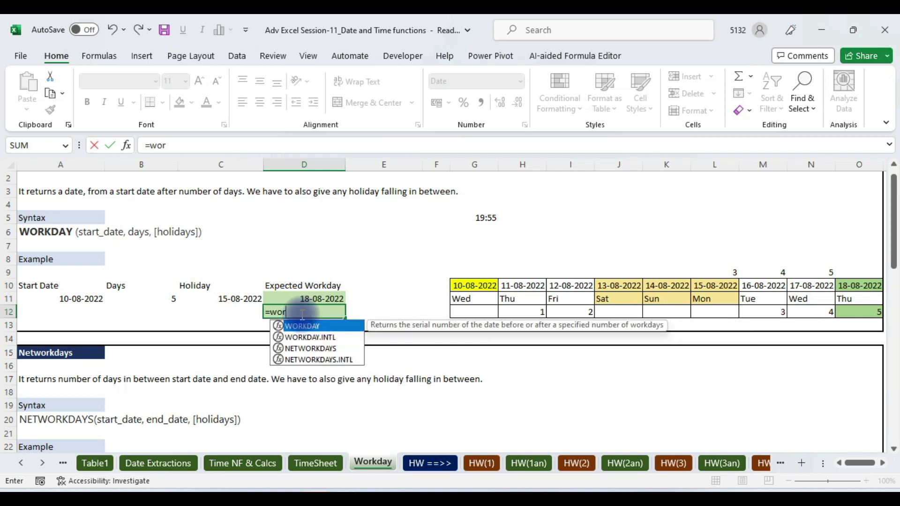
pyautogui.doubleClick(313, 337)
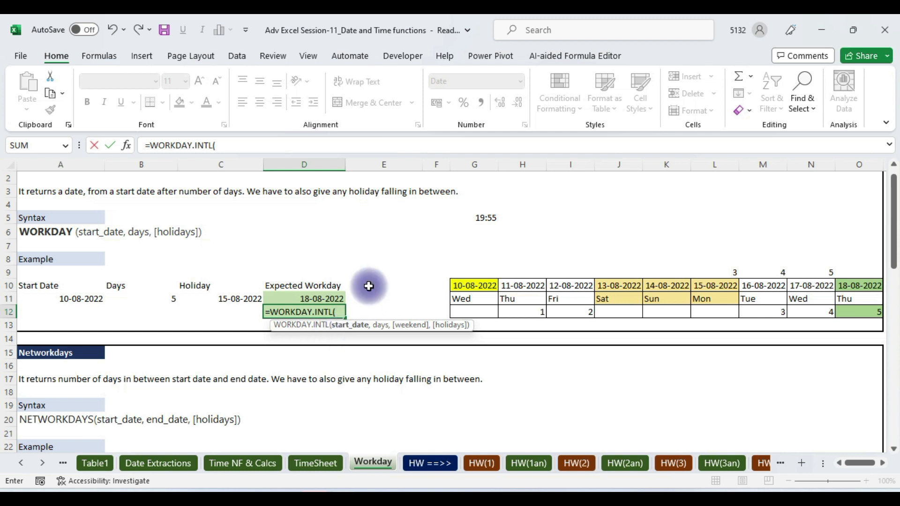
pyautogui.click(126, 146)
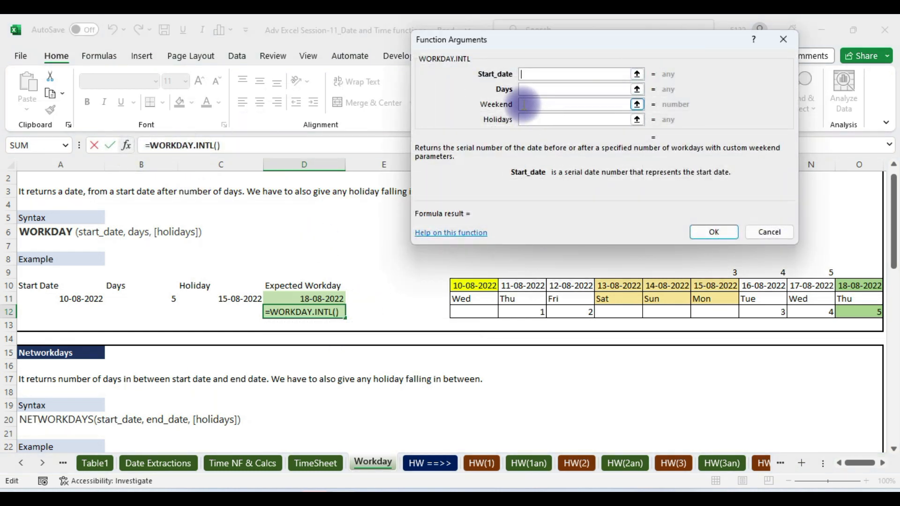
# Complete the WORKDAY.INTL formula in D12 with start date A11, days B11, weekend 16 and holidays C11.
pyautogui.click(523, 105)
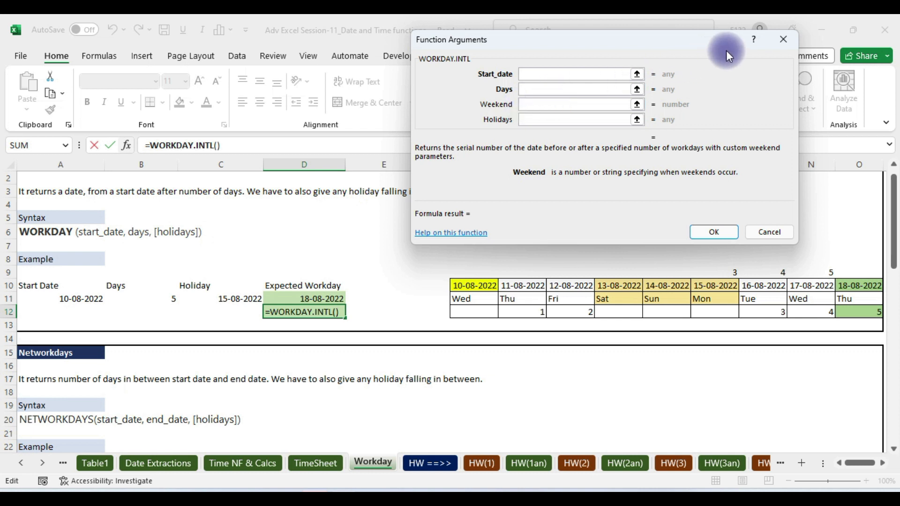
pyautogui.click(545, 79)
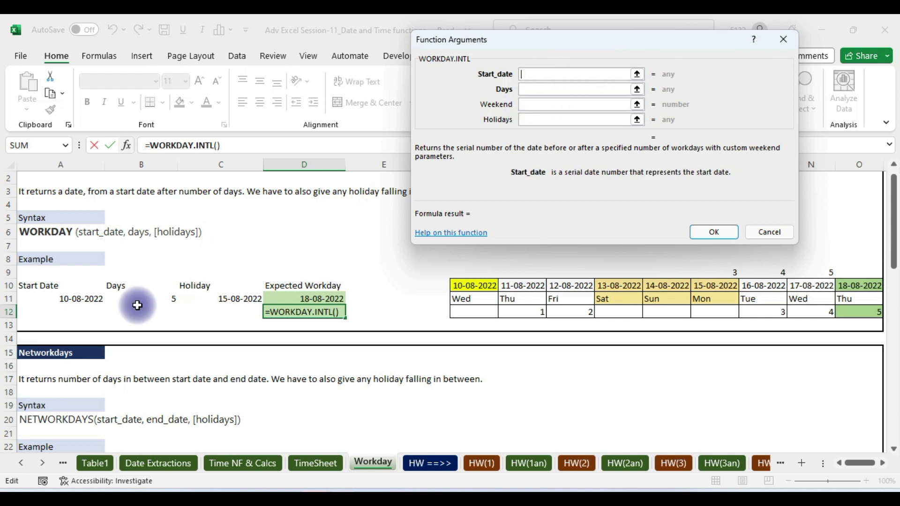
pyautogui.click(75, 299)
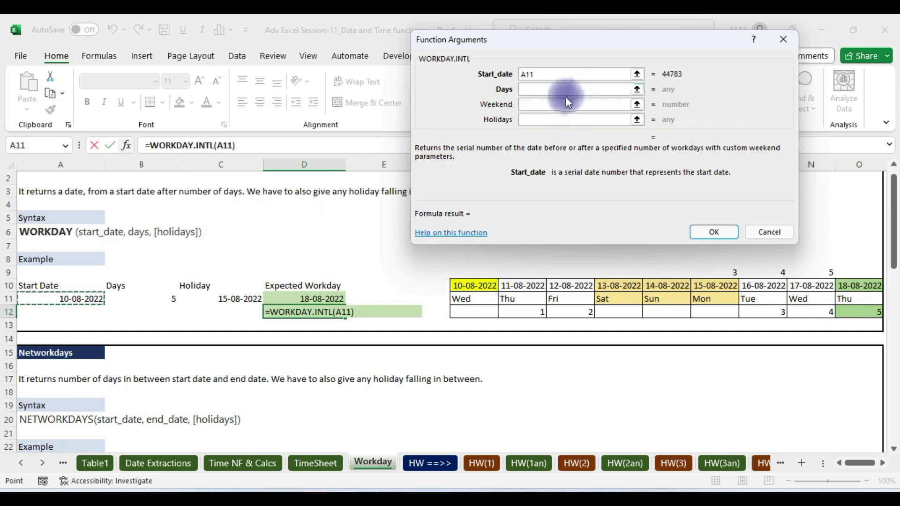
pyautogui.click(539, 90)
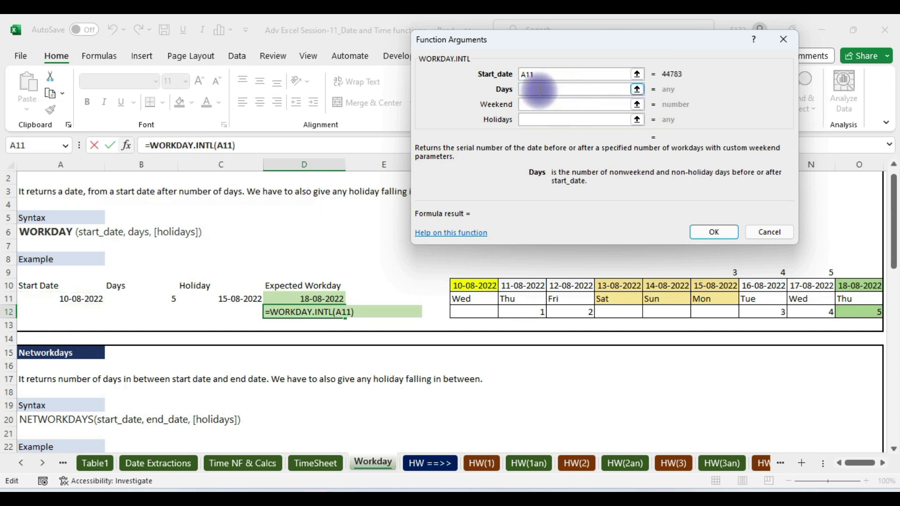
pyautogui.click(158, 305)
pyautogui.click(154, 299)
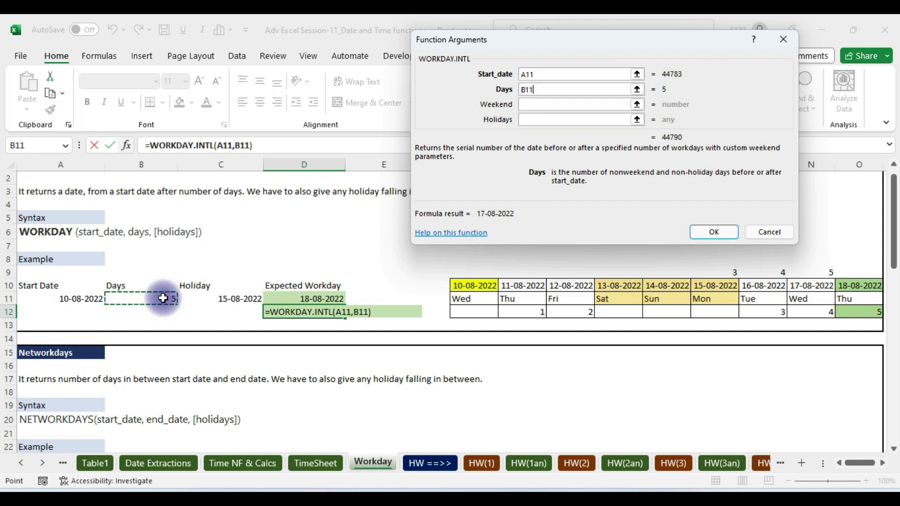
pyautogui.click(525, 104)
pyautogui.write('16')
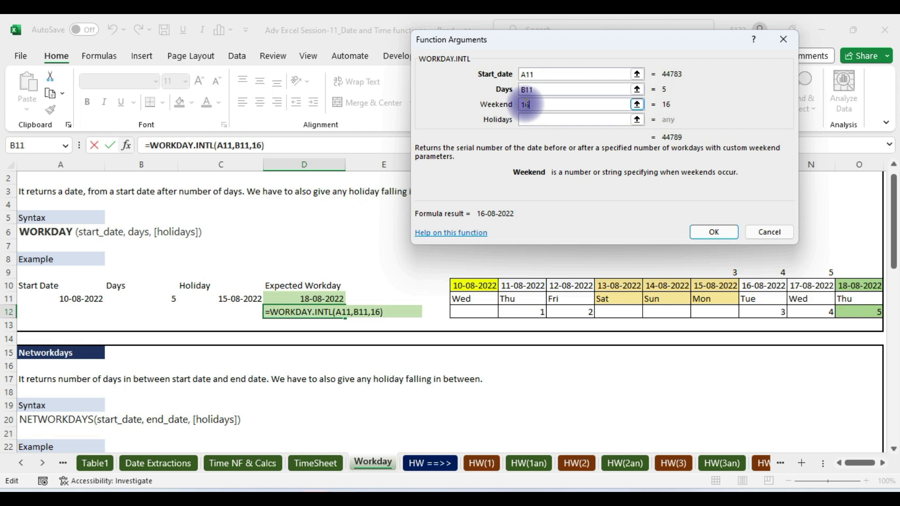
pyautogui.press('Tab')
pyautogui.write('C11')
pyautogui.click(713, 232)
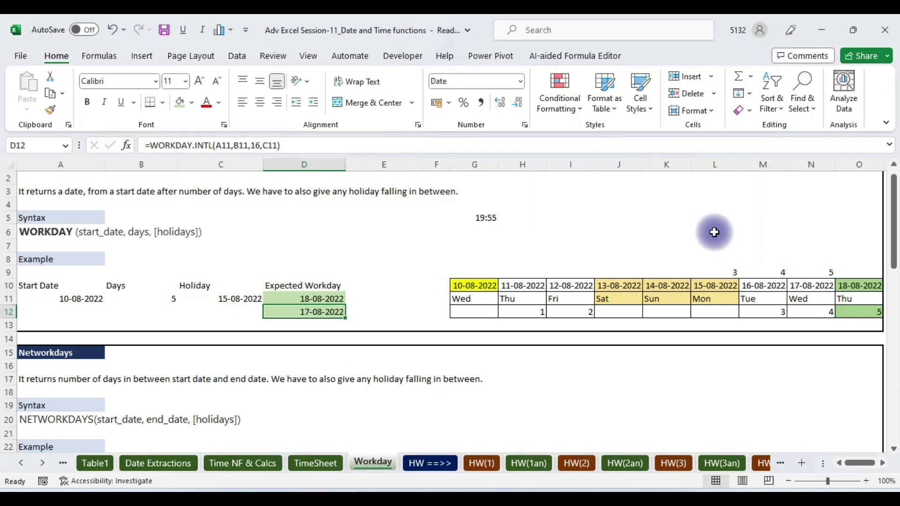
# Clear the weekend argument in D12's WORKDAY.INTL formula, review the weekend options and choose 16 - Friday only again.
pyautogui.doubleClick(315, 313)
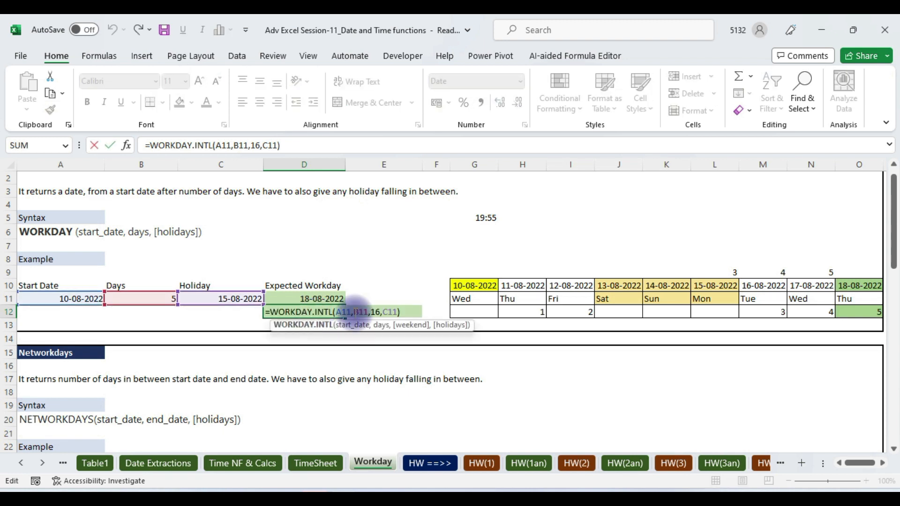
pyautogui.click(380, 312)
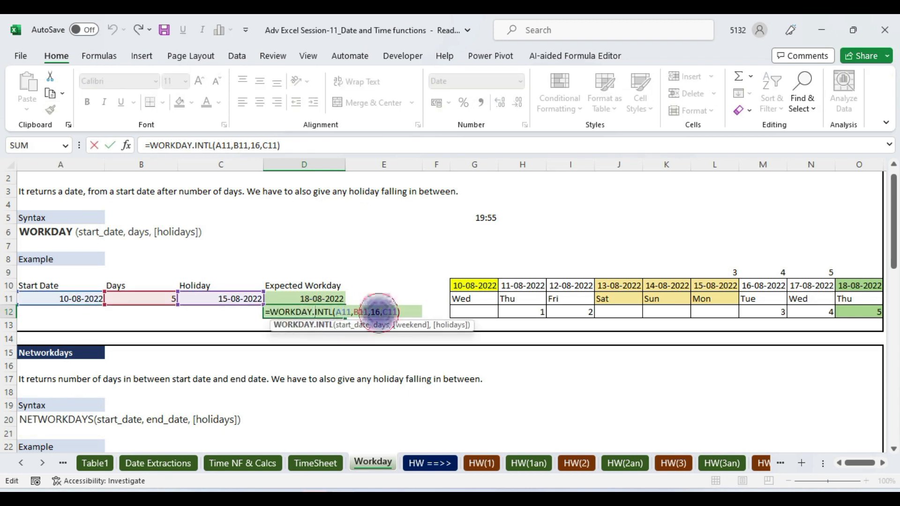
pyautogui.press('BackSpace')
pyautogui.press('BackSpace')
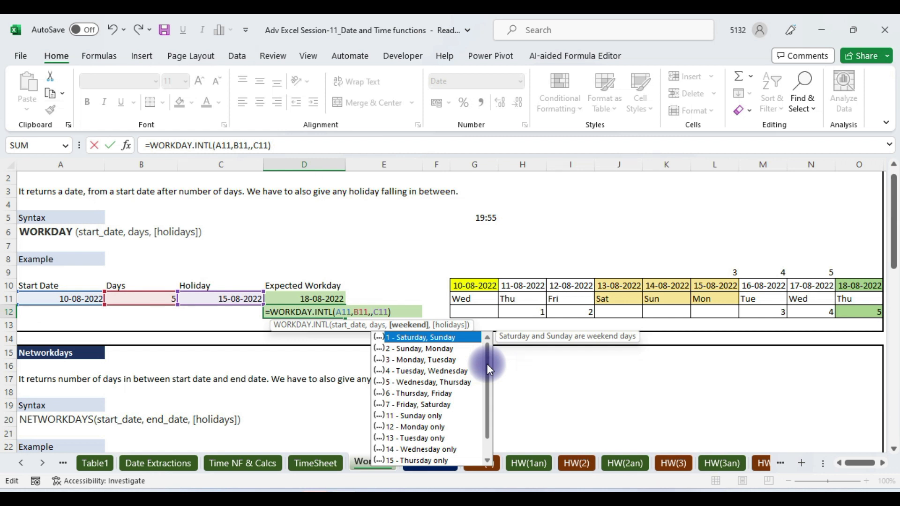
pyautogui.moveTo(486, 363); pyautogui.dragTo(490, 387)
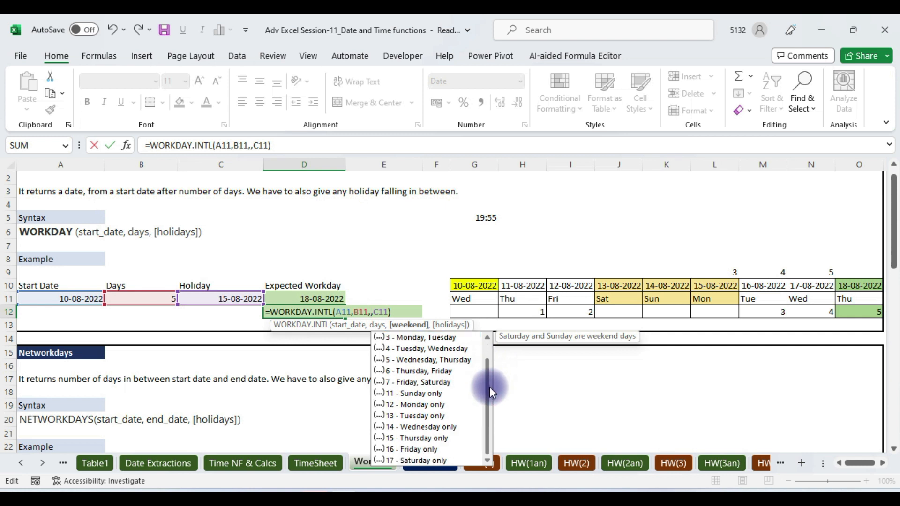
pyautogui.click(395, 449)
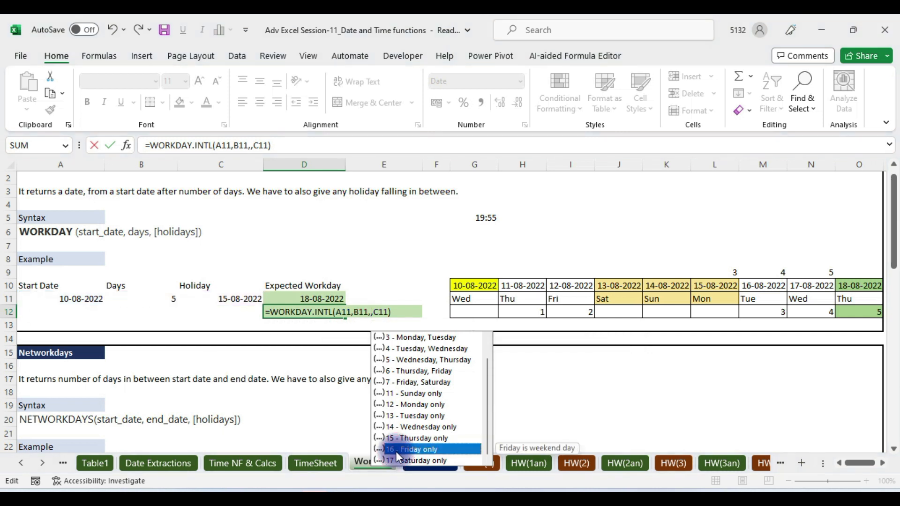
pyautogui.doubleClick(396, 449)
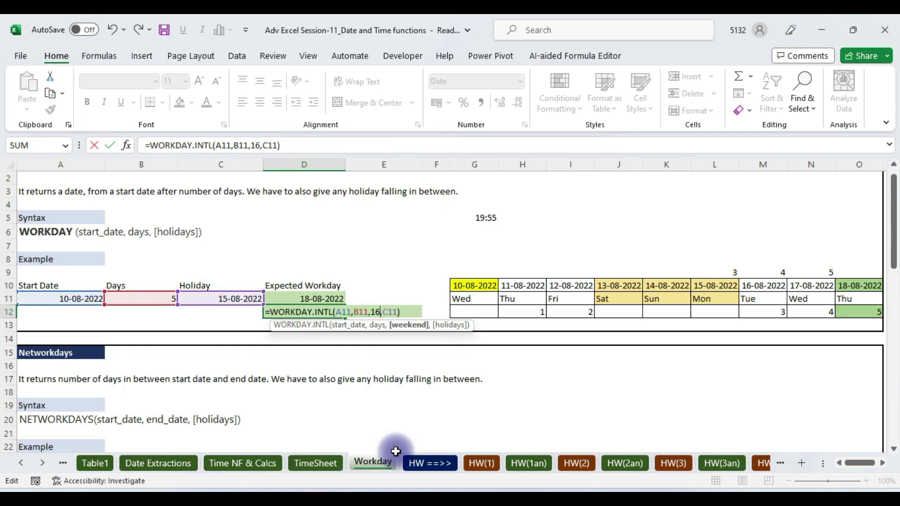
pyautogui.press('Return')
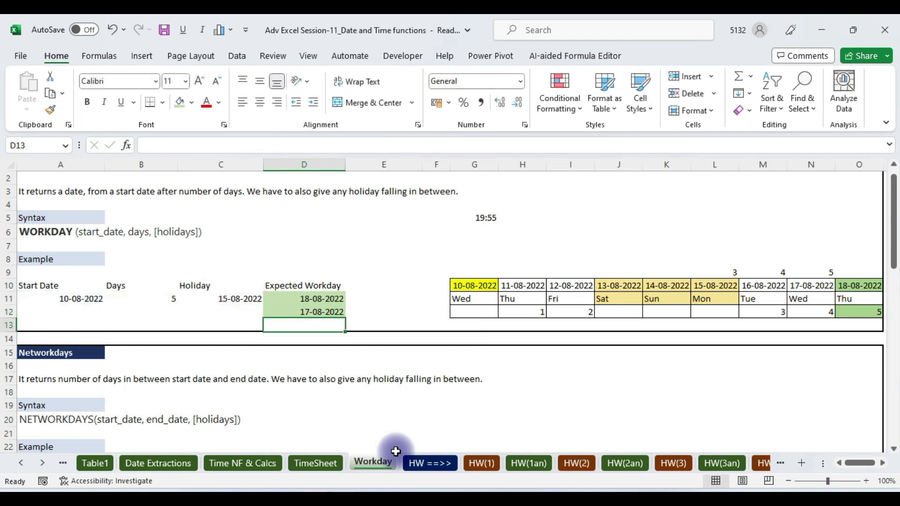
# Number the workdays with Friday as weekend in row 13: 1 in H13, 2 in J13, 3 in K13, 4 in M13, 5 in N13.
pyautogui.click(309, 310)
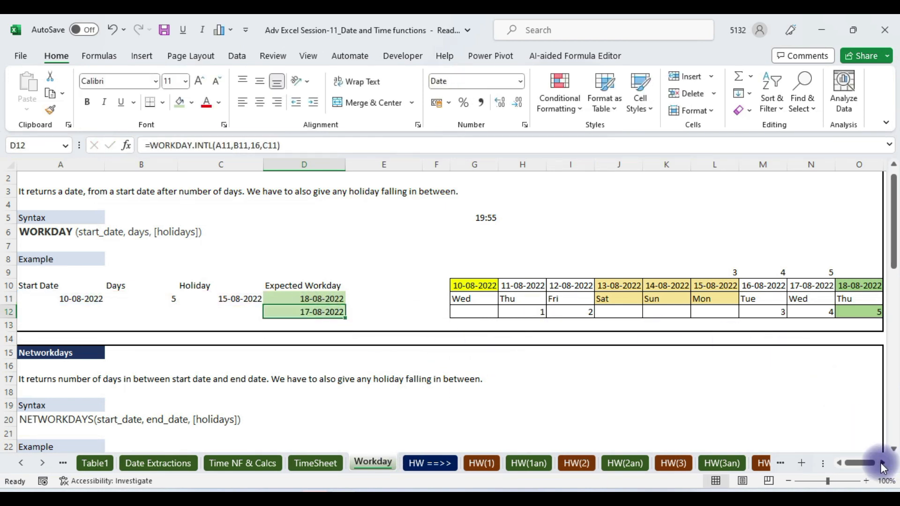
pyautogui.click(883, 463)
pyautogui.click(883, 463)
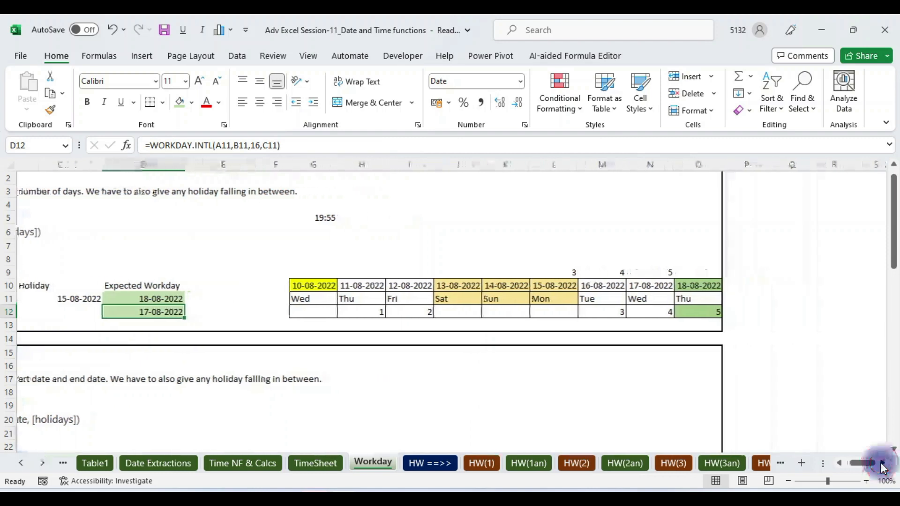
pyautogui.click(366, 323)
pyautogui.write('1')
pyautogui.press('Tab')
pyautogui.press('Tab')
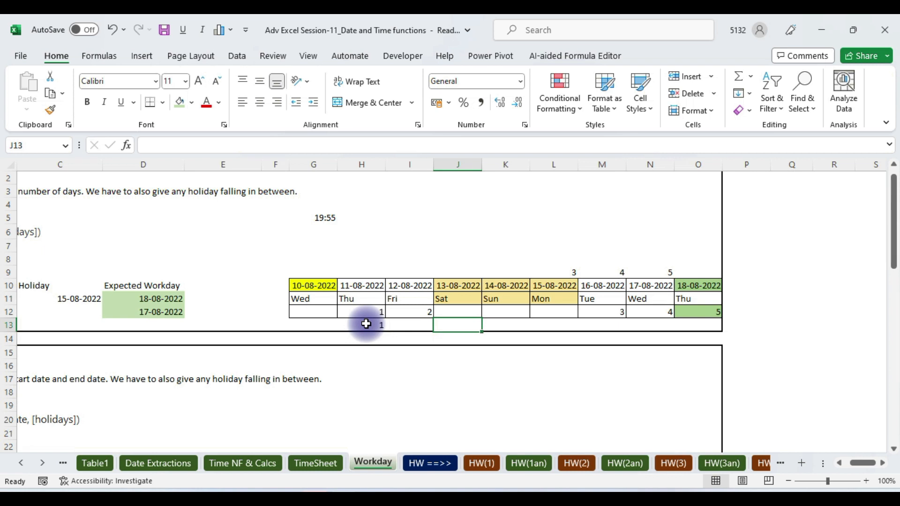
pyautogui.write('2')
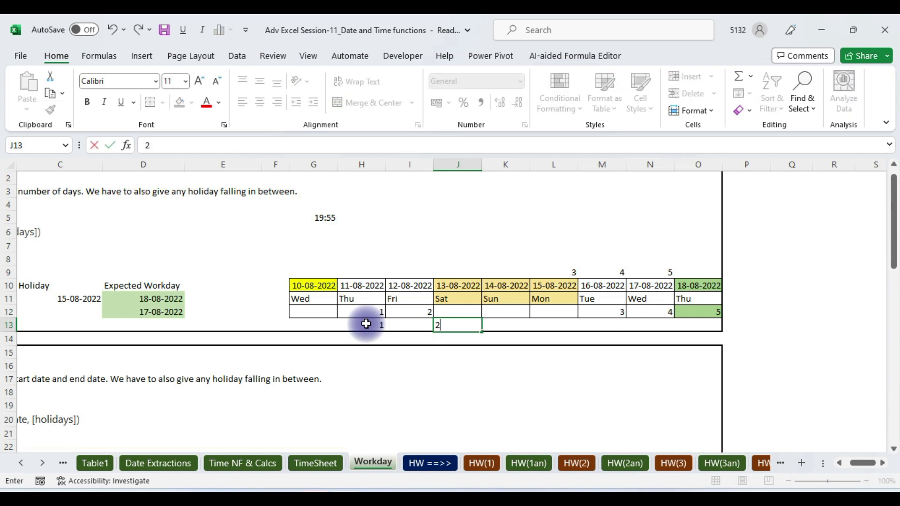
pyautogui.press('Tab')
pyautogui.write('3')
pyautogui.press('Tab')
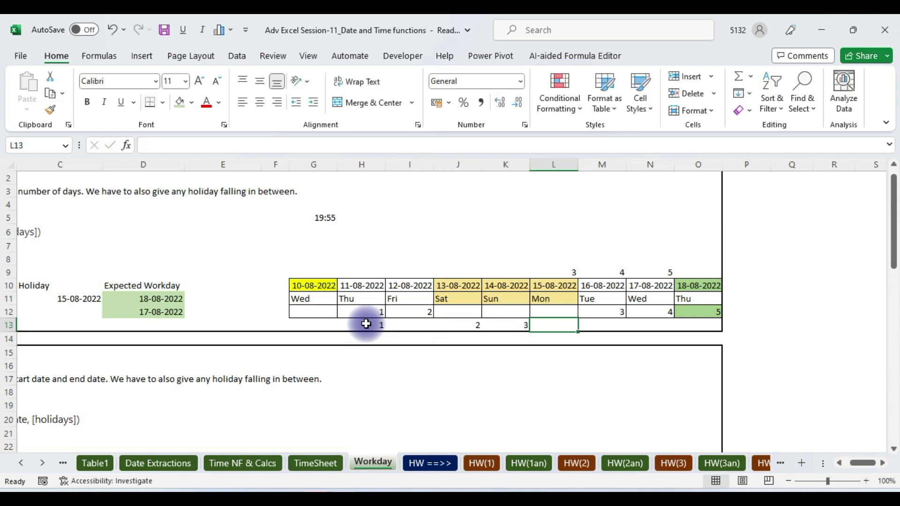
pyautogui.press('Tab')
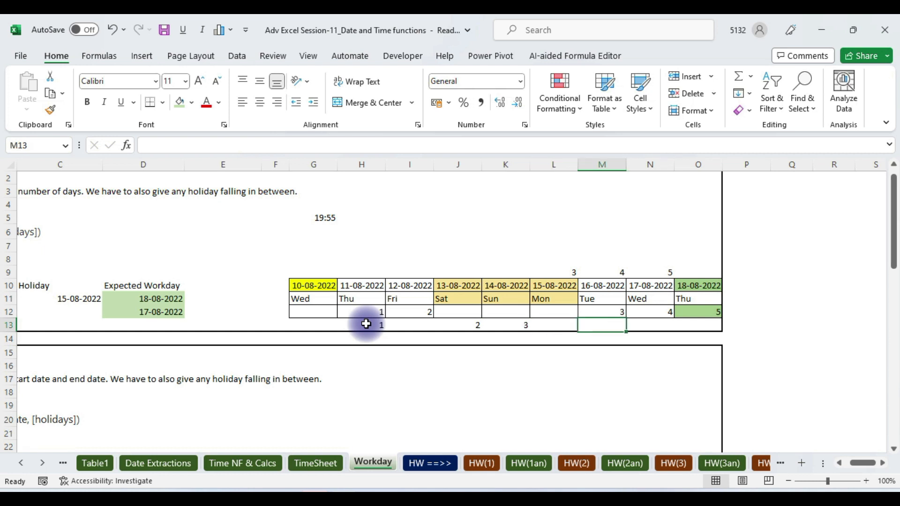
pyautogui.write('4')
pyautogui.press('Tab')
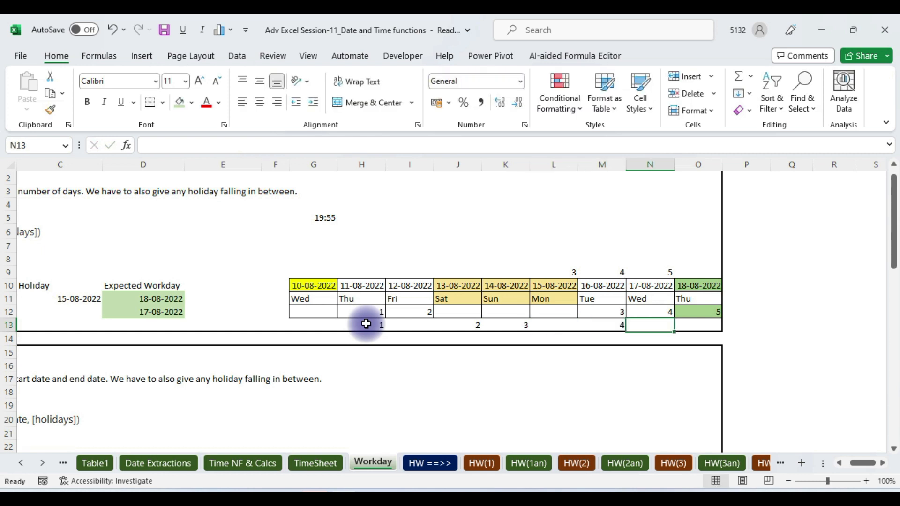
pyautogui.write('5')
pyautogui.click(650, 406)
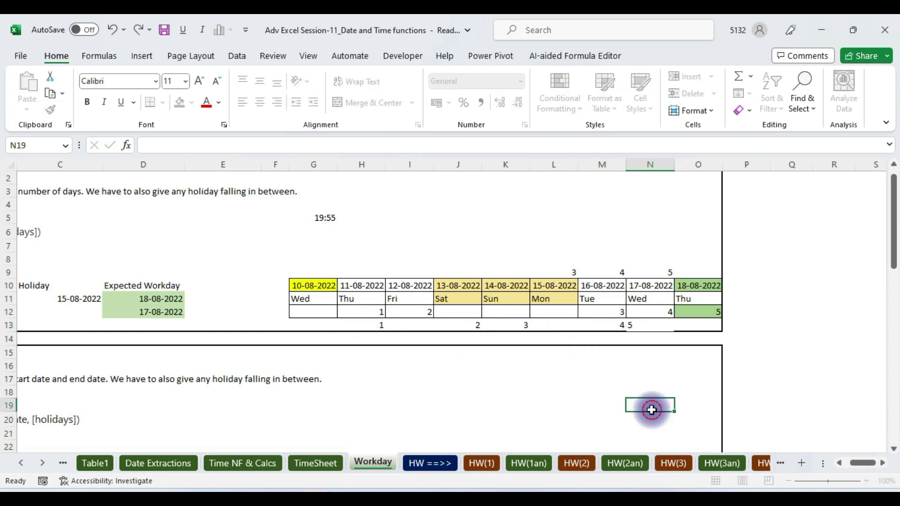
# Compare the workday count in G13:N13 with the Expected Workday results in D11:D12.
pyautogui.moveTo(659, 322); pyautogui.dragTo(327, 326)
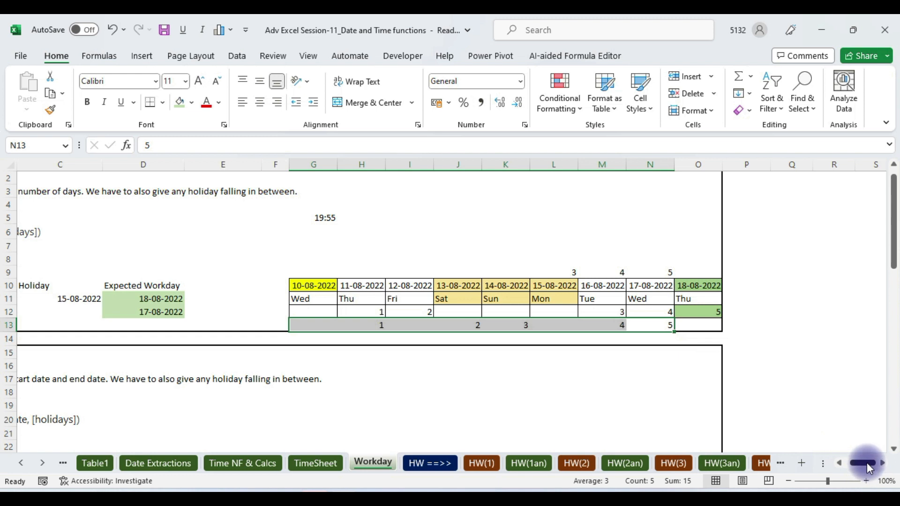
pyautogui.moveTo(867, 463); pyautogui.dragTo(850, 461)
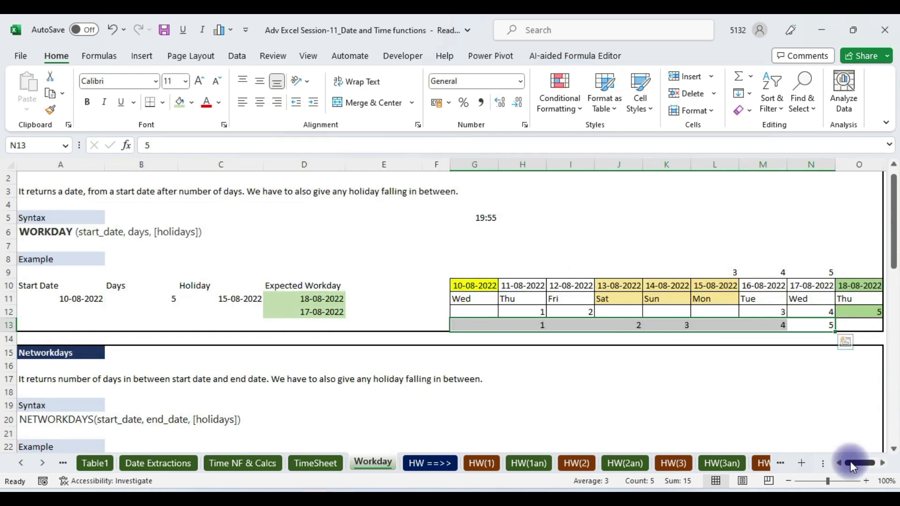
pyautogui.click(330, 296)
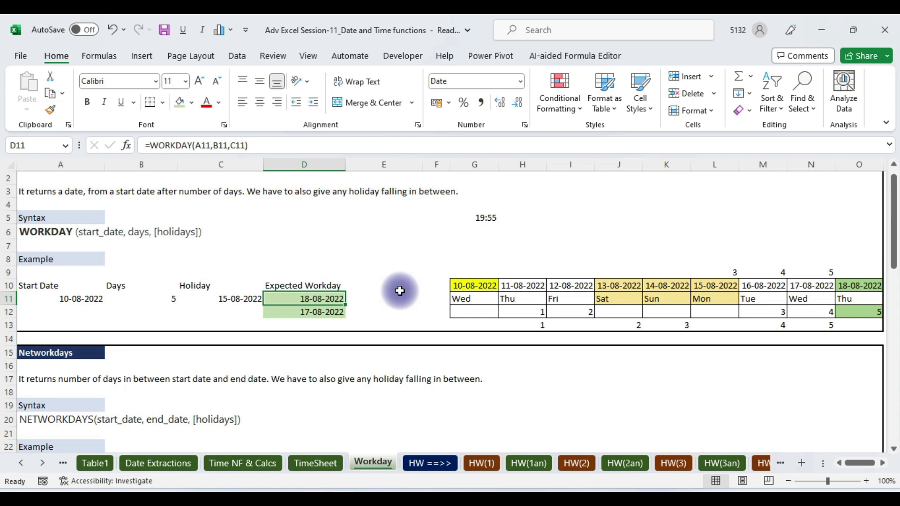
# Check the participants' chat replies in Google Meet and return to the Excel workbook.
pyautogui.hotkey('alt', 'Tab')
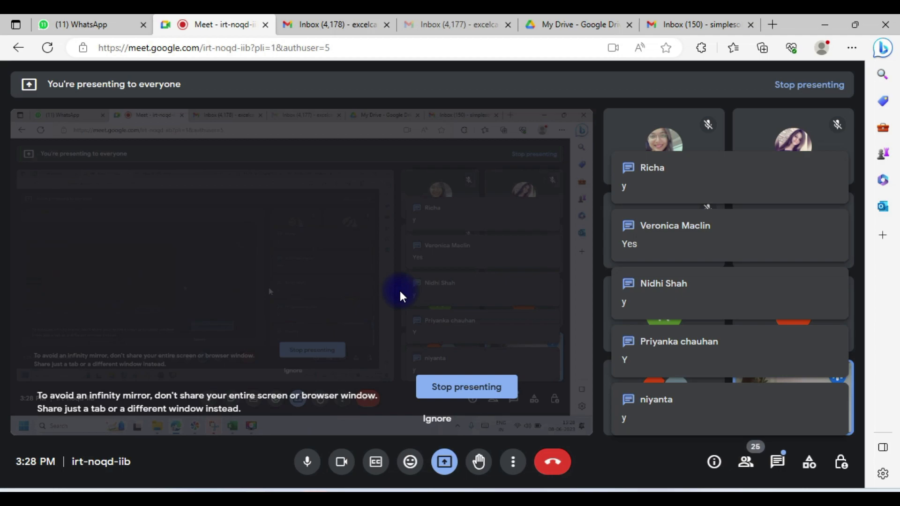
pyautogui.hotkey('alt', 'Tab')
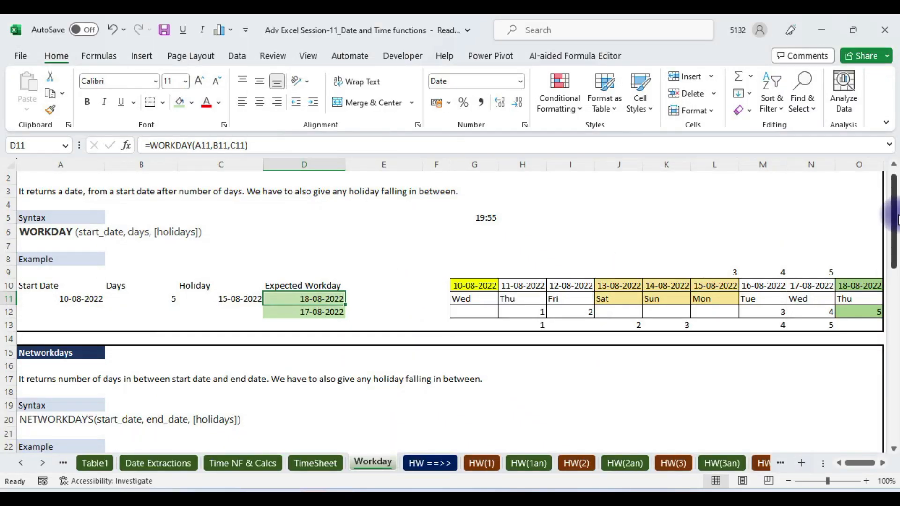
# Fill the NetWorkdays result cell D25 with light green.
pyautogui.moveTo(893, 209); pyautogui.dragTo(893, 253)
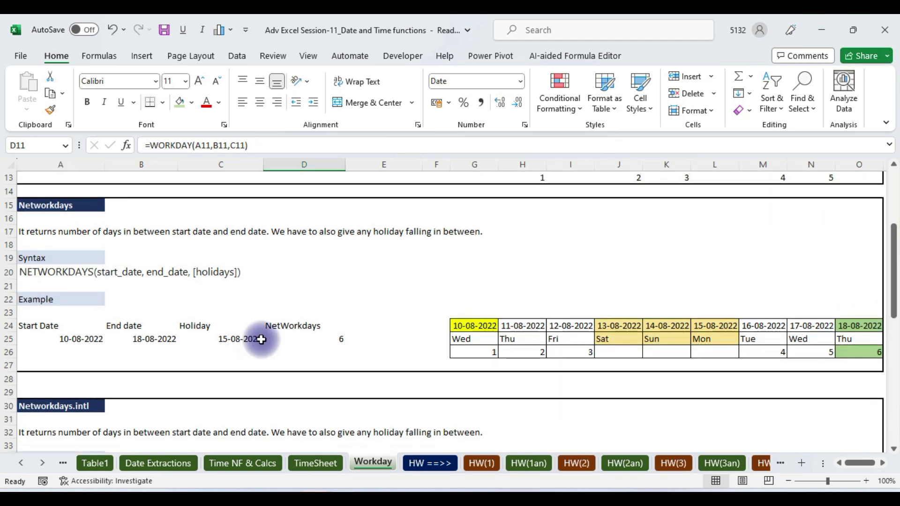
pyautogui.click(329, 340)
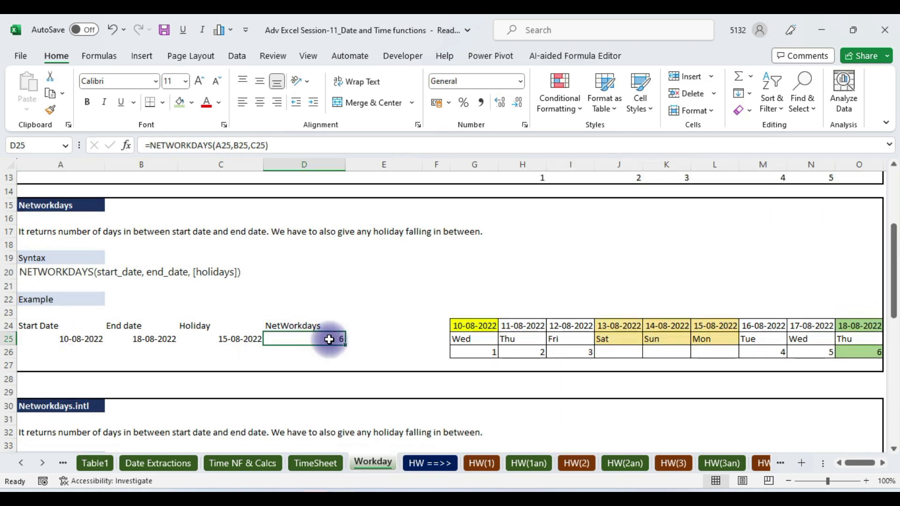
pyautogui.click(181, 107)
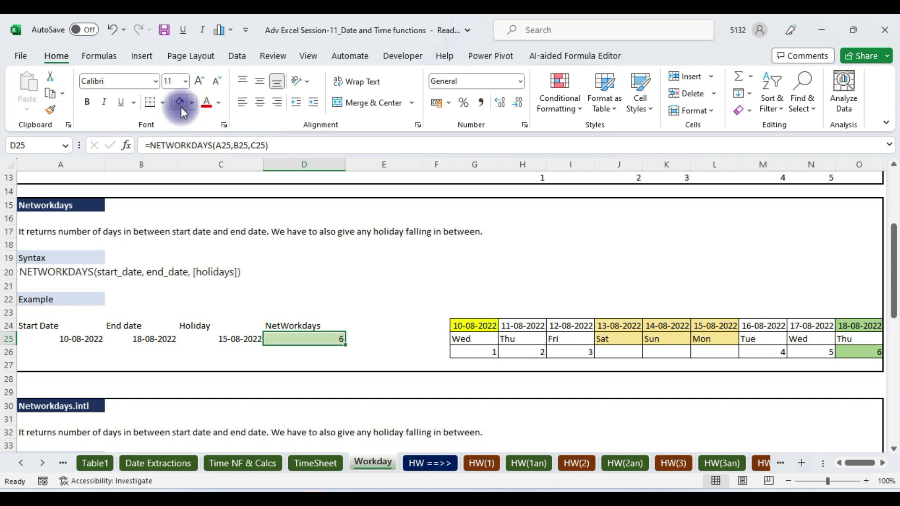
# Re-enter the NETWORKDAYS formula in D25 using start date A25, end date B25 and holiday C25.
pyautogui.press('Delete')
pyautogui.write('=')
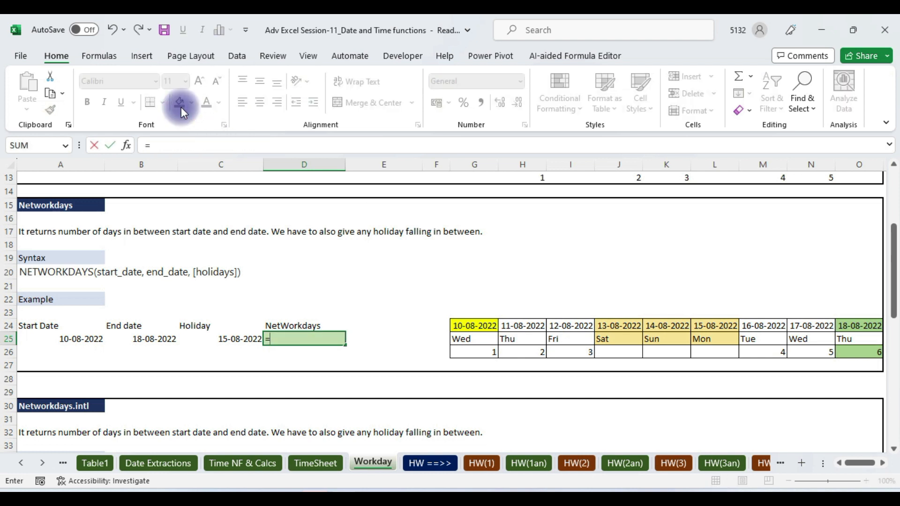
pyautogui.write('net')
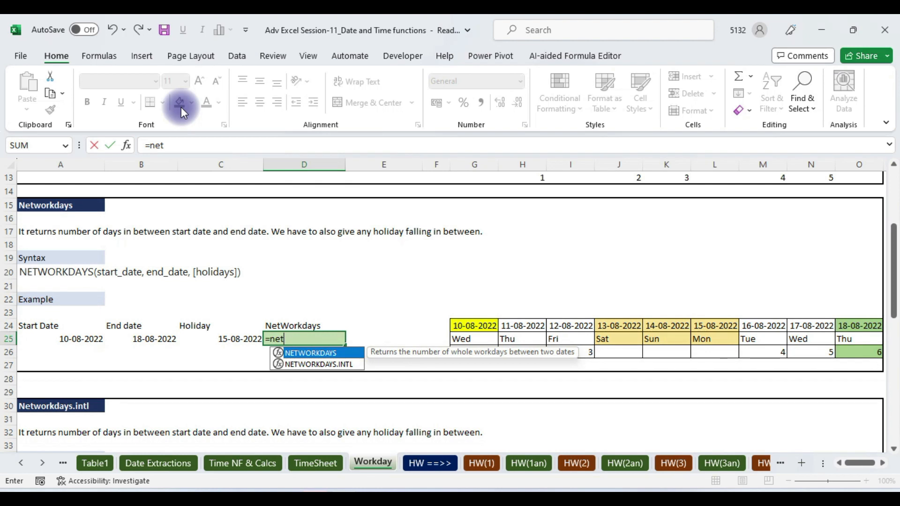
pyautogui.doubleClick(314, 357)
pyautogui.click(130, 148)
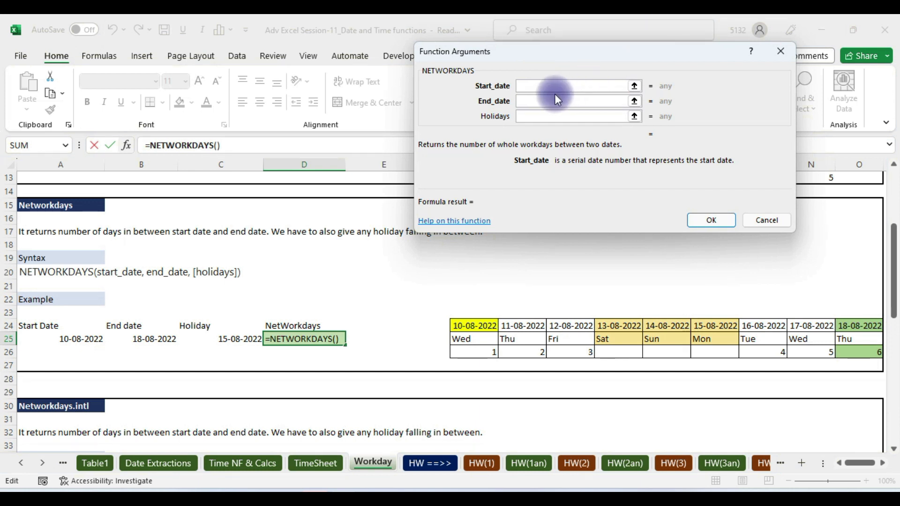
pyautogui.click(72, 343)
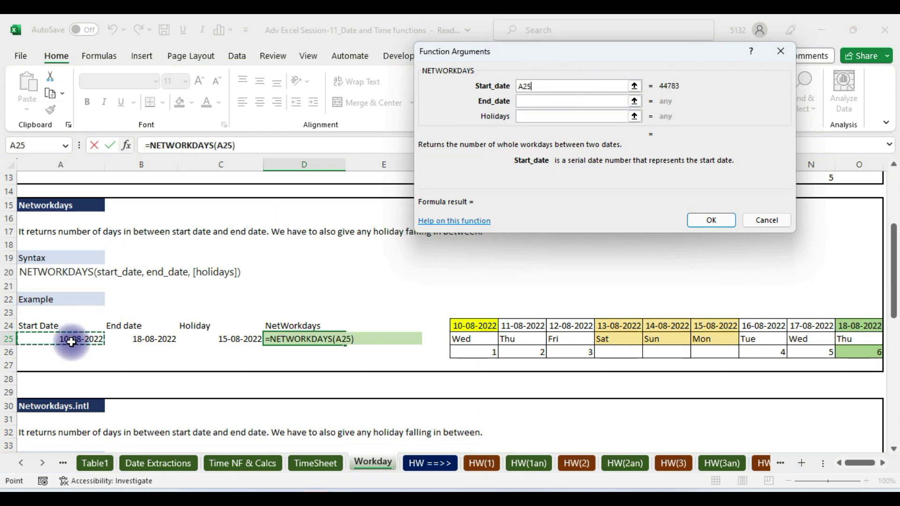
pyautogui.click(531, 101)
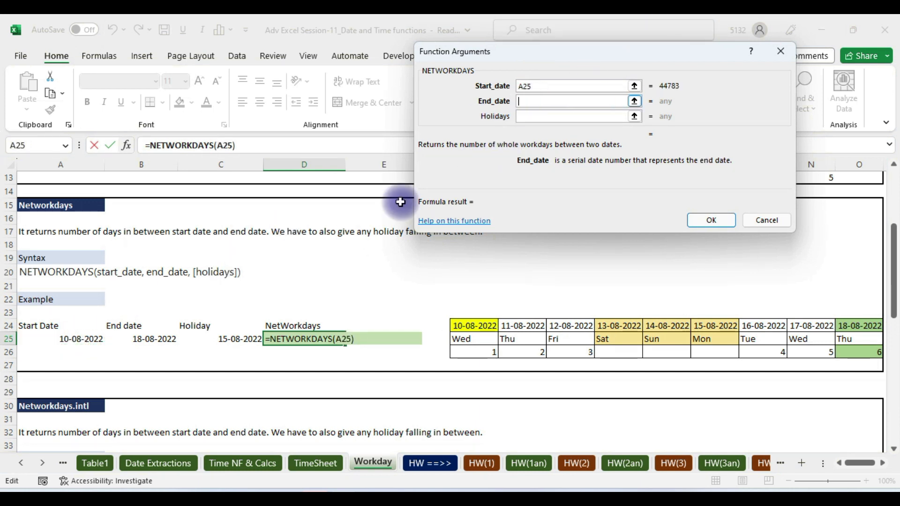
pyautogui.click(159, 342)
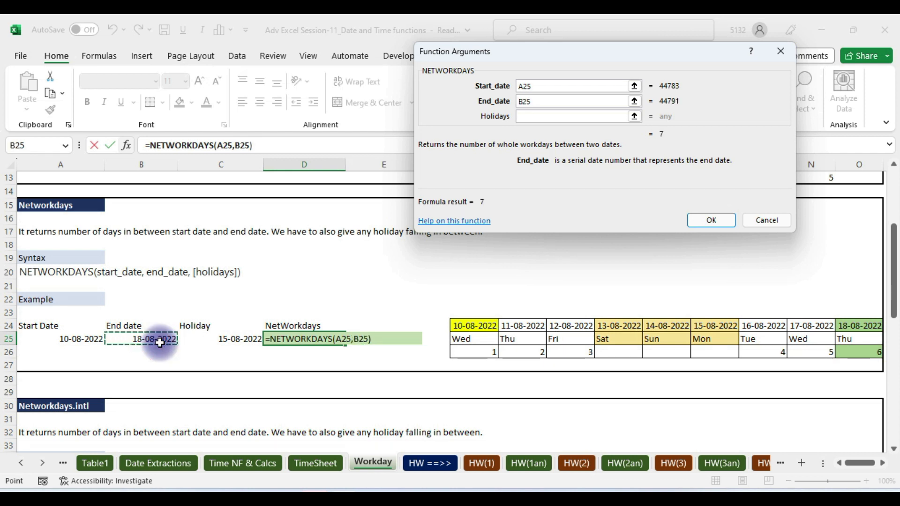
pyautogui.click(531, 116)
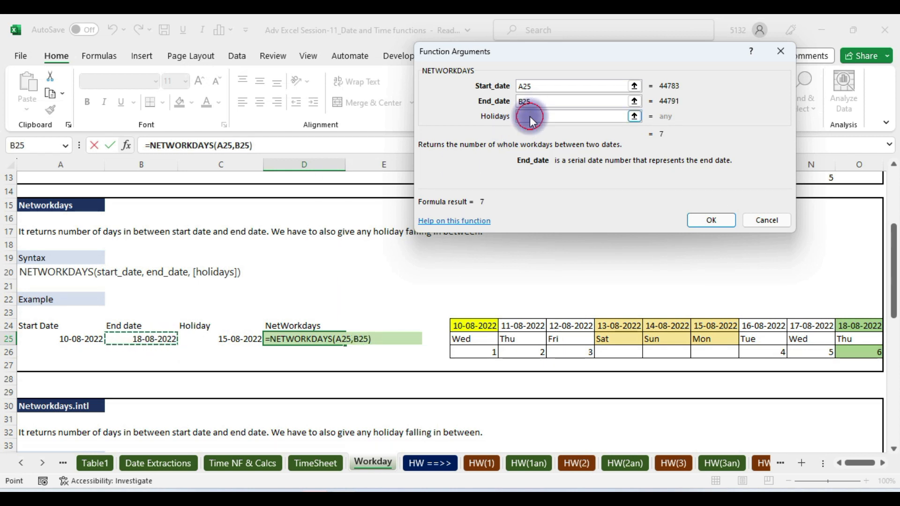
pyautogui.click(221, 339)
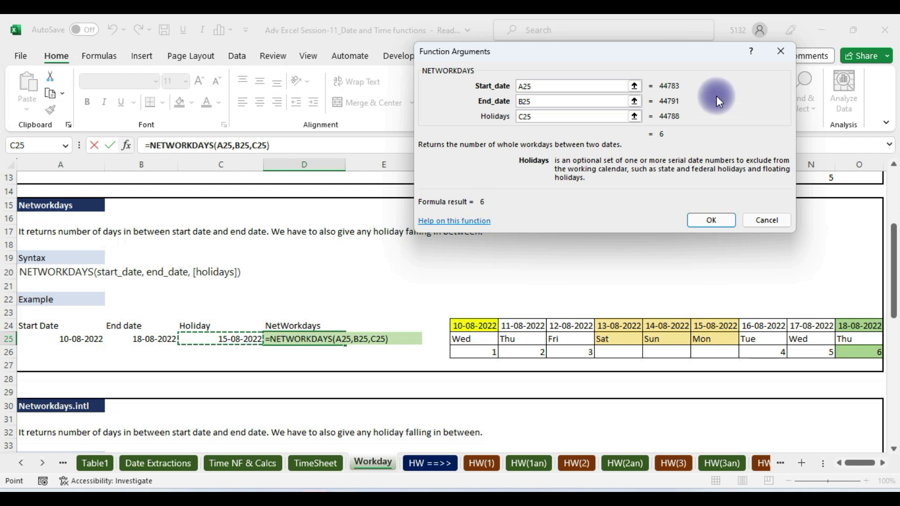
pyautogui.click(712, 220)
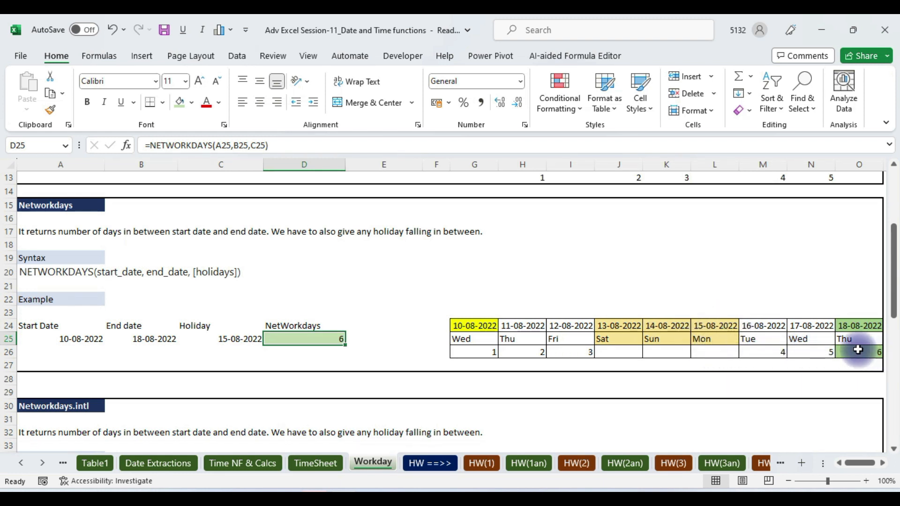
# Enter a NETWORKDAYS.INTL formula in D26 with start date A25, end date B25, weekend code 16 and holiday C25.
pyautogui.click(327, 351)
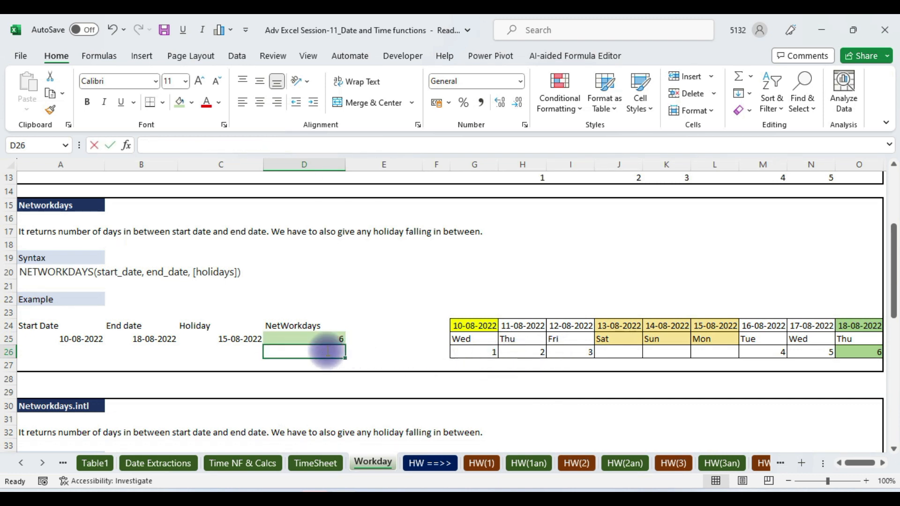
pyautogui.write('=net')
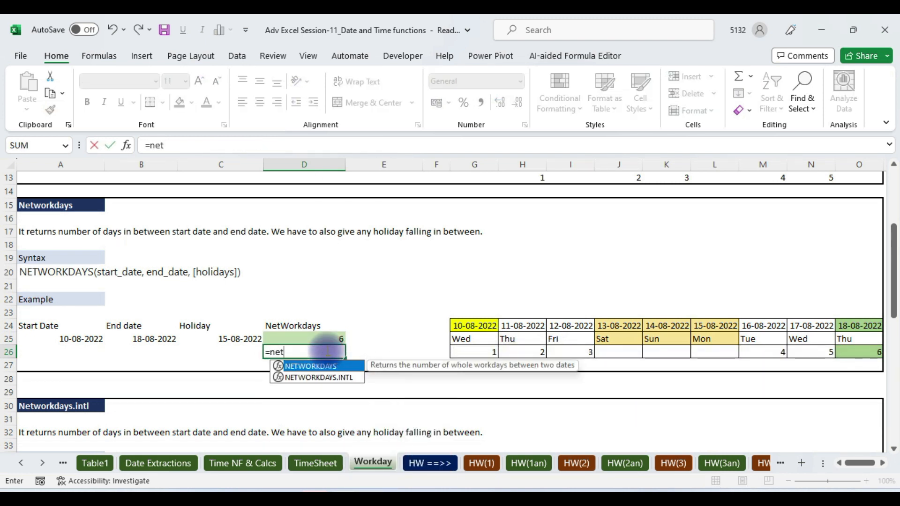
pyautogui.click(344, 379)
pyautogui.doubleClick(345, 378)
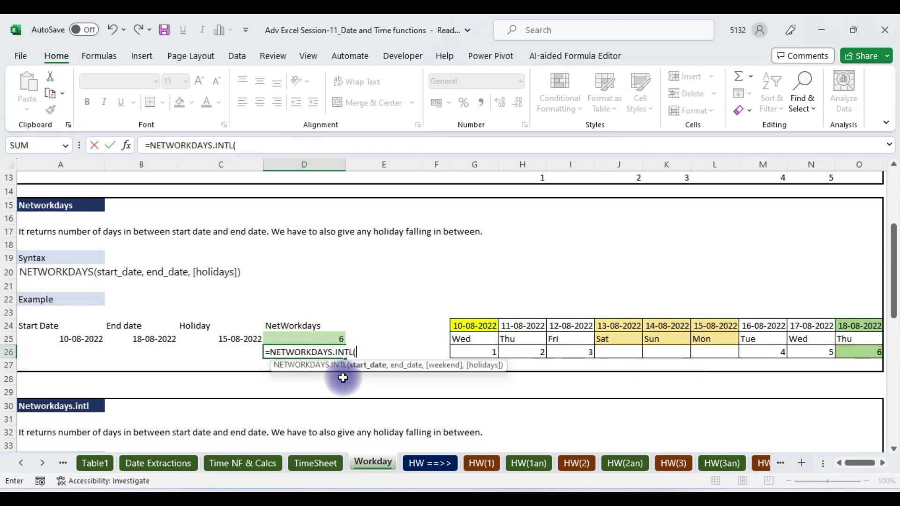
pyautogui.click(128, 146)
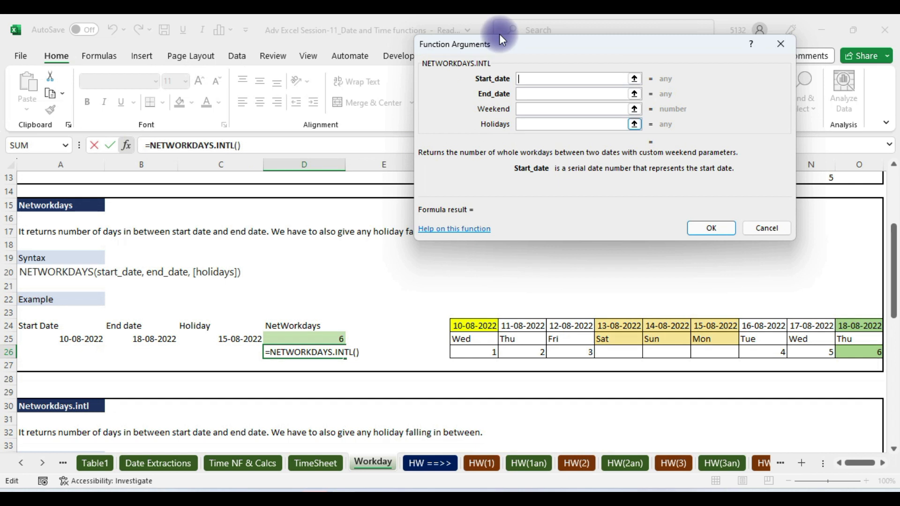
pyautogui.click(75, 344)
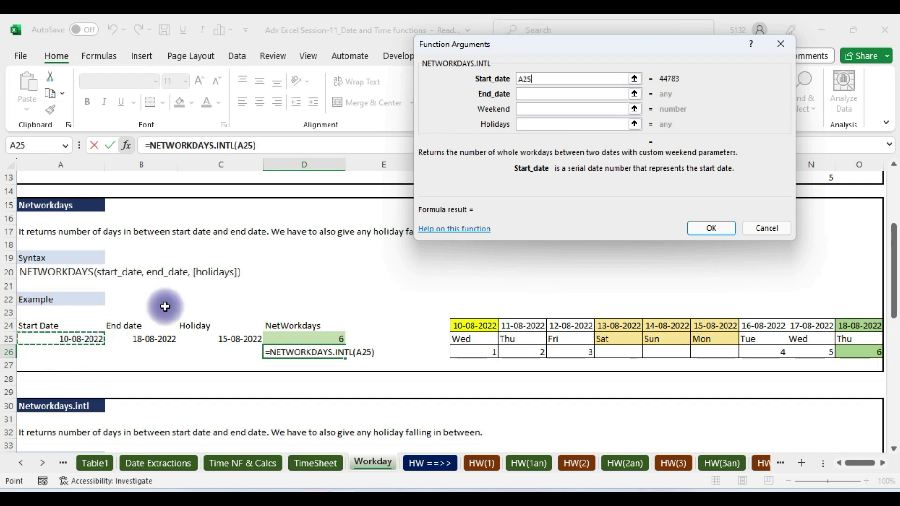
pyautogui.click(531, 94)
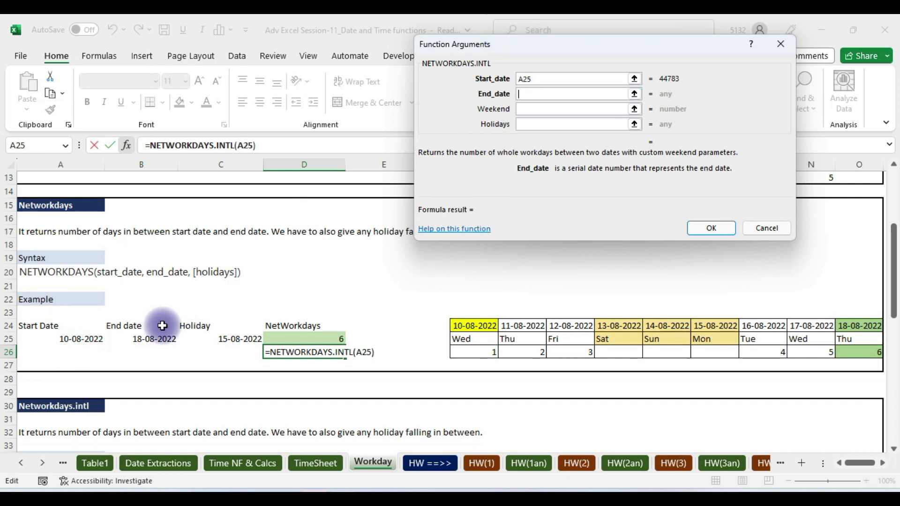
pyautogui.click(151, 338)
pyautogui.click(533, 108)
pyautogui.write('16')
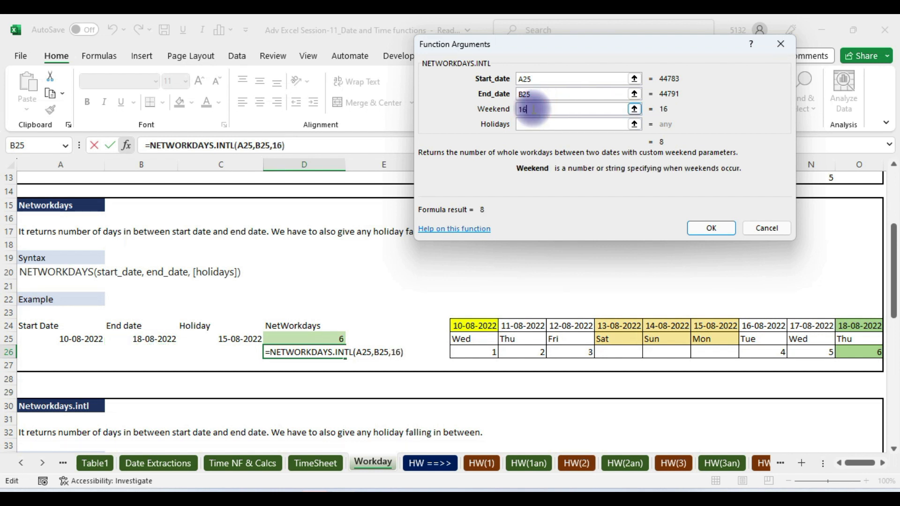
pyautogui.click(522, 124)
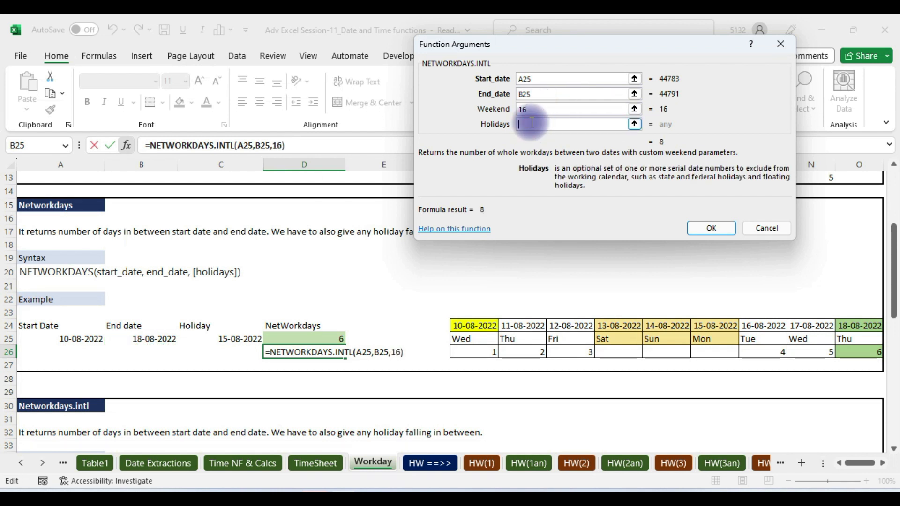
pyautogui.click(243, 339)
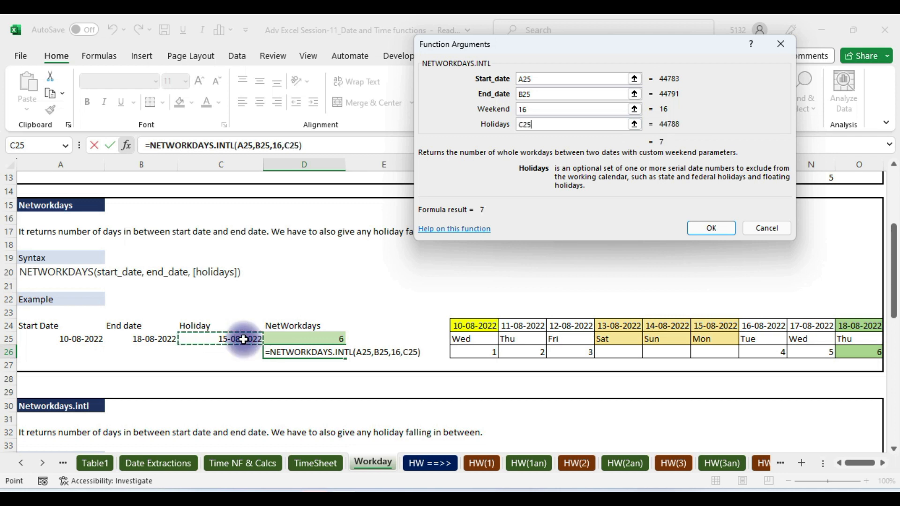
pyautogui.click(713, 227)
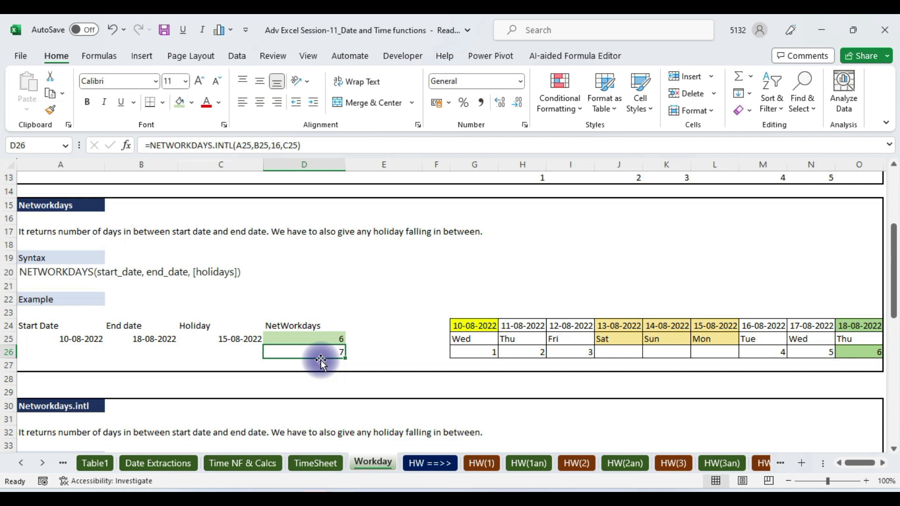
# Number the Friday-weekend workdays in row 27: 1 in G27, 2 in H27, 3 in J27, 4 in K27, 5 in M27, 6 in N27, 7 in O27.
pyautogui.click(485, 364)
pyautogui.write('1')
pyautogui.press('Tab')
pyautogui.write('2')
pyautogui.press('Tab')
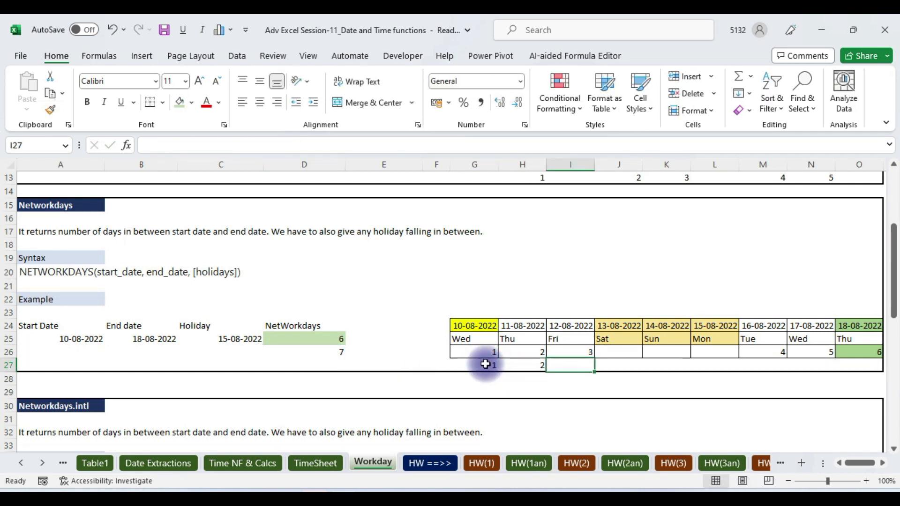
pyautogui.press('Tab')
pyautogui.write('3')
pyautogui.press('Tab')
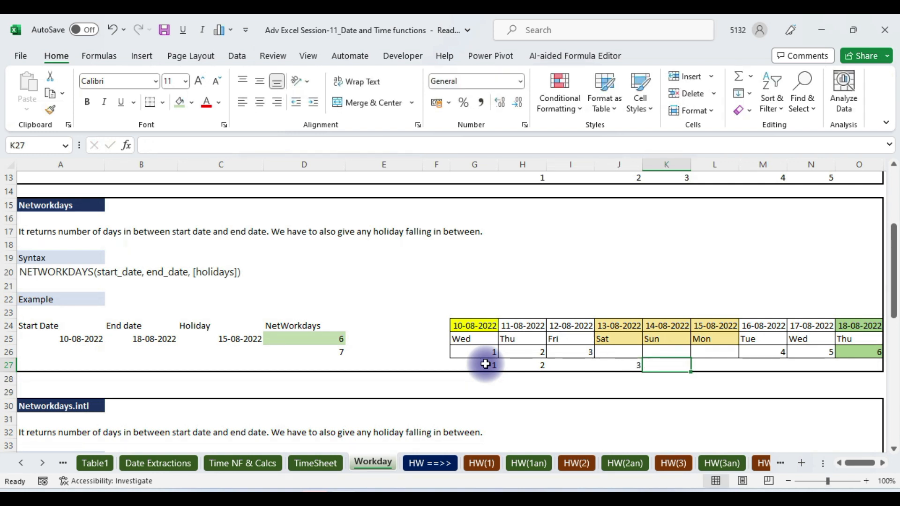
pyautogui.write('4')
pyautogui.press('Tab')
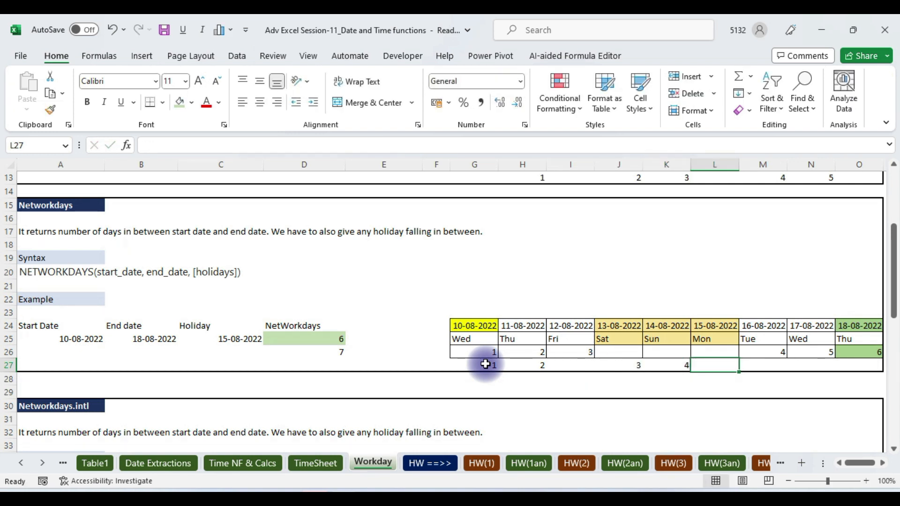
pyautogui.press('Tab')
pyautogui.write('5')
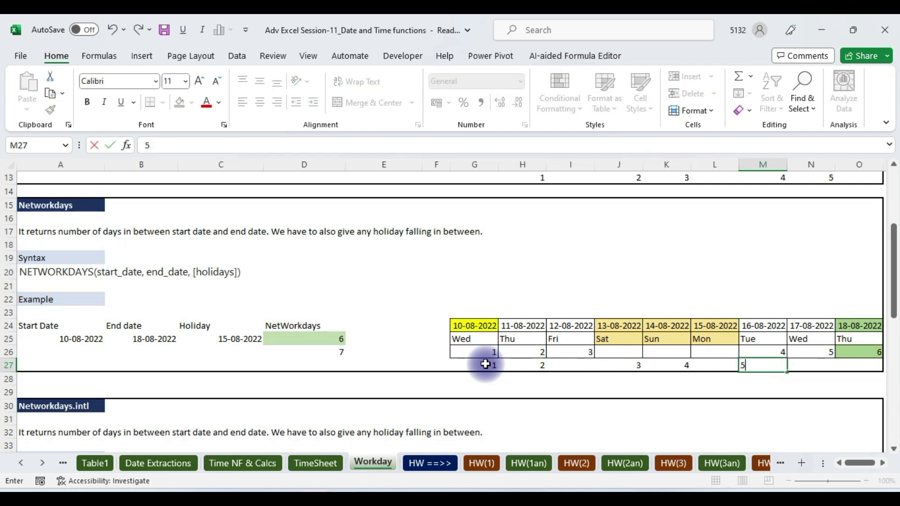
pyautogui.press('Tab')
pyautogui.write('6')
pyautogui.press('Tab')
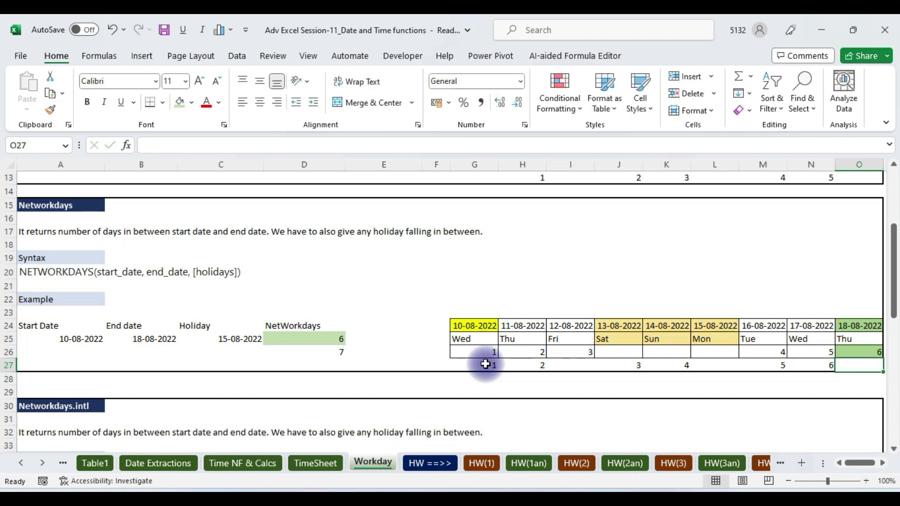
pyautogui.write('7')
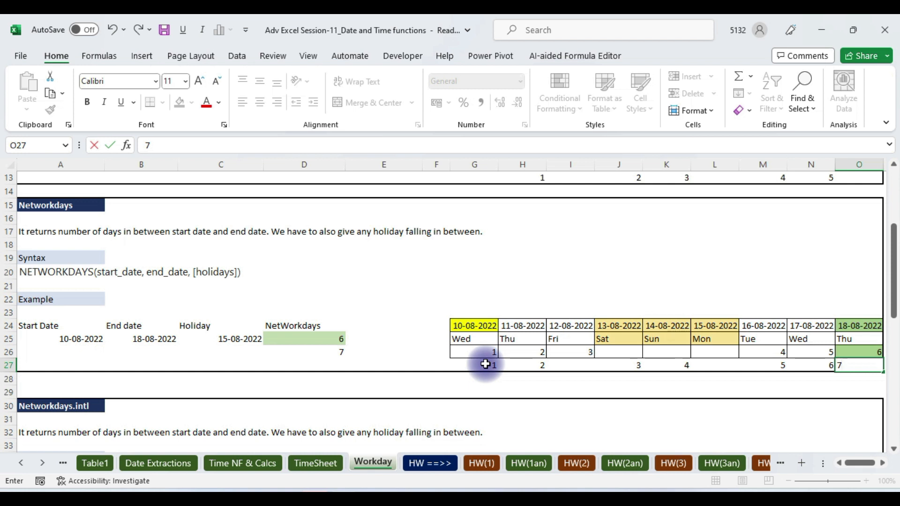
pyautogui.click(682, 258)
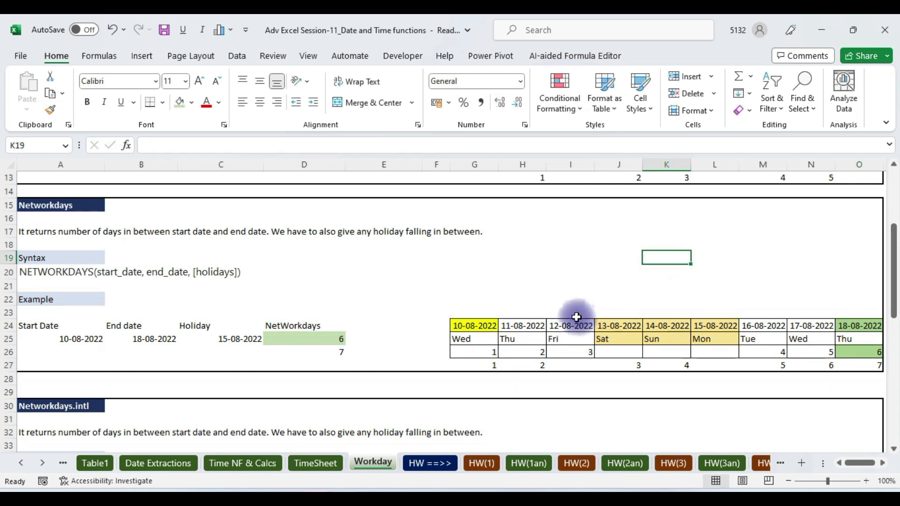
# Clear the workday numbering from G27:O27.
pyautogui.moveTo(481, 365); pyautogui.dragTo(880, 372)
pyautogui.press('Delete')
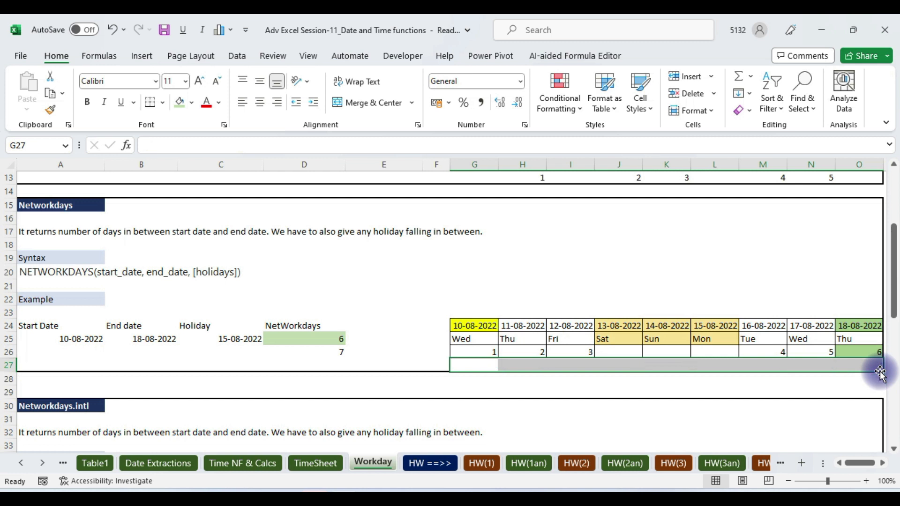
# Minimize the workbook and switch to the Google Meet call.
pyautogui.click(820, 30)
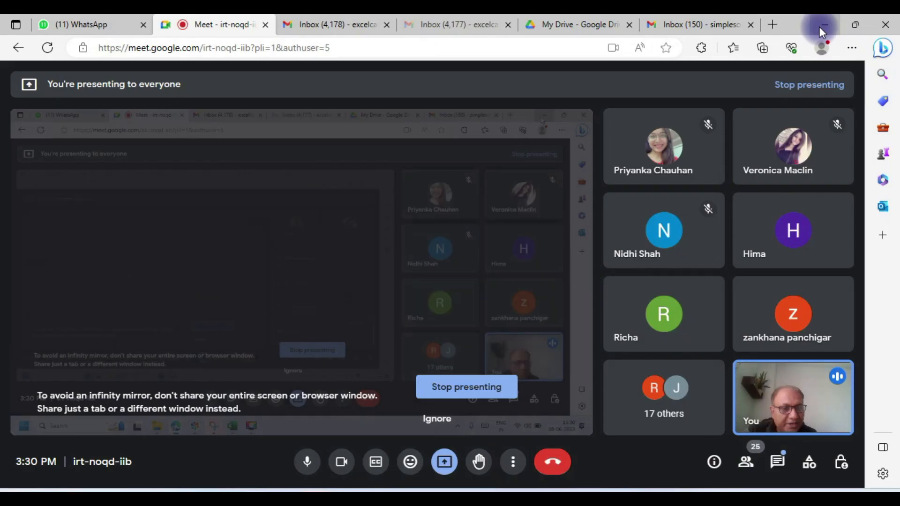